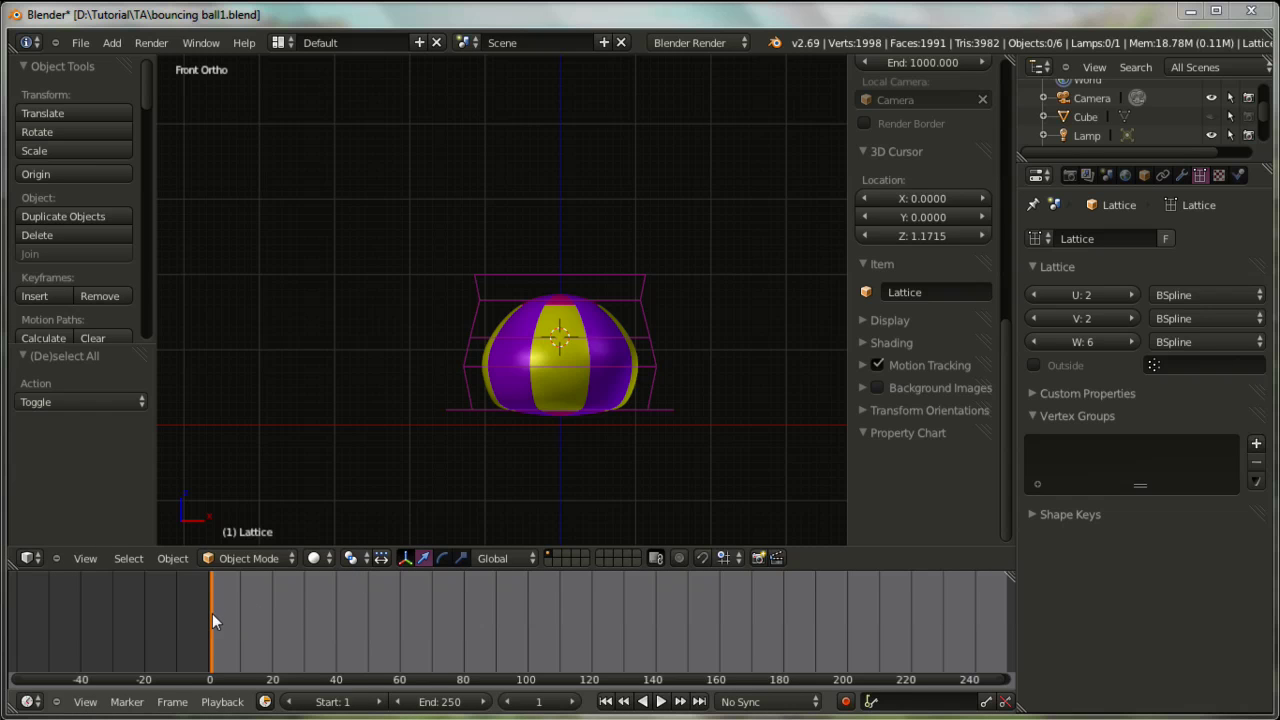
- Scrub the timeline to watch the ball squash and rise, then return to frame 1
left_click_drag(212, 613, 293, 616)
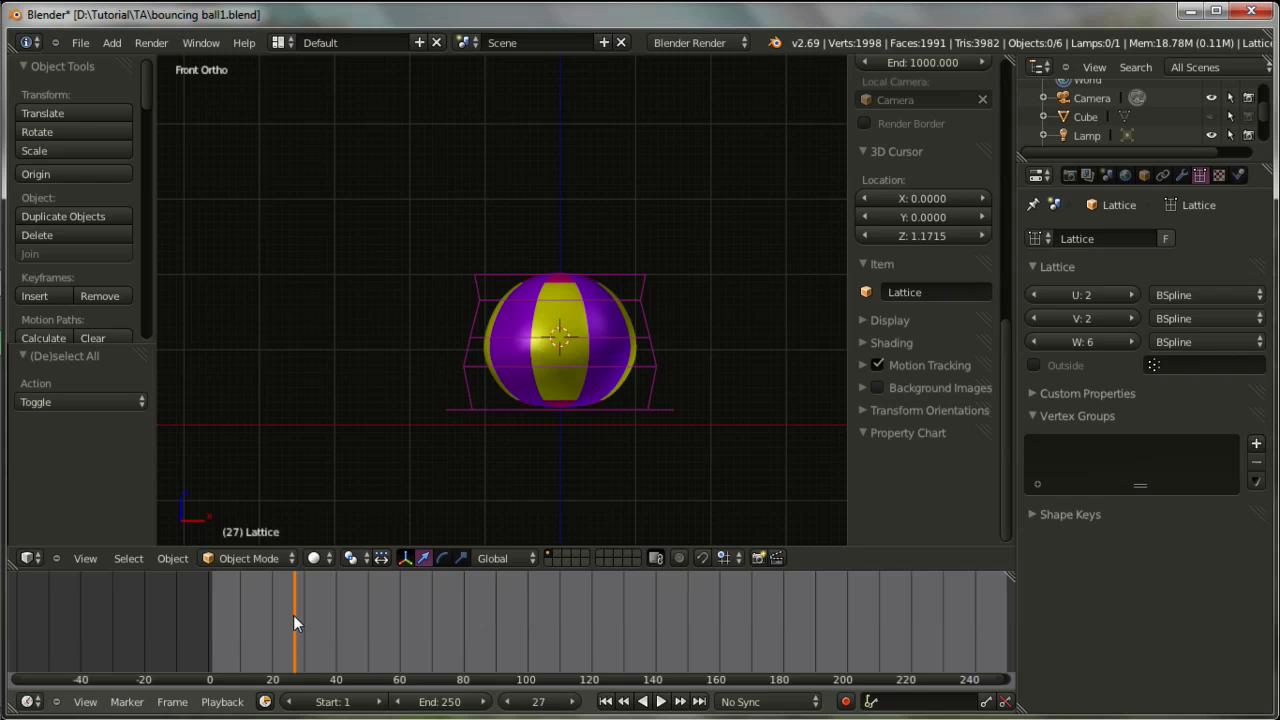
left_click_drag(293, 615, 213, 622)
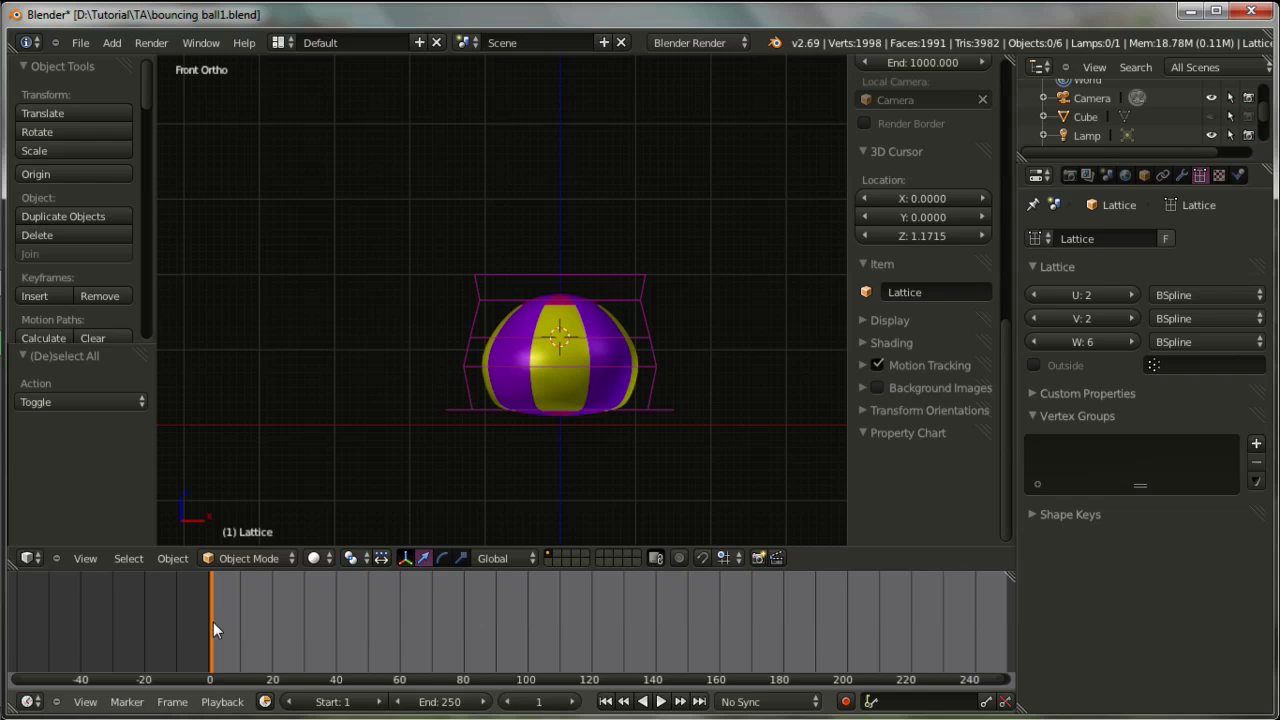
left_click_drag(213, 622, 214, 620)
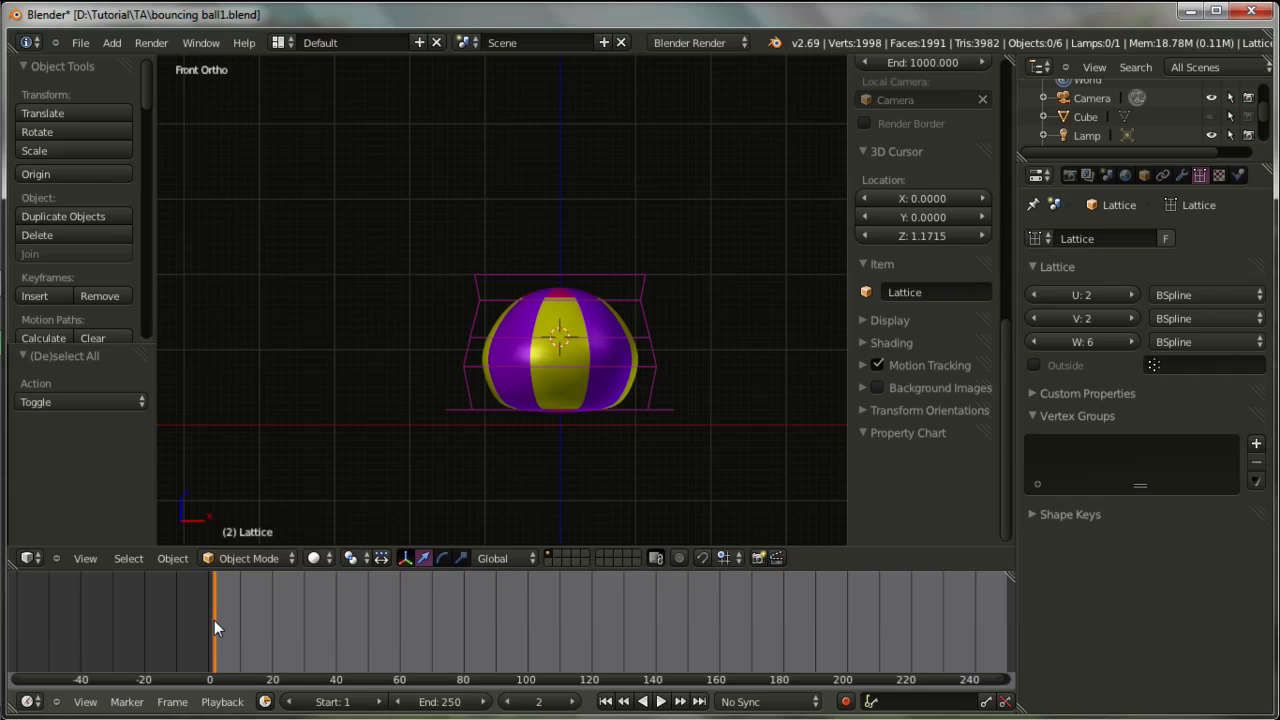
mouse_move(214, 620)
left_mouse_down()
mouse_move(239, 616)
mouse_move(224, 619)
left_mouse_up()
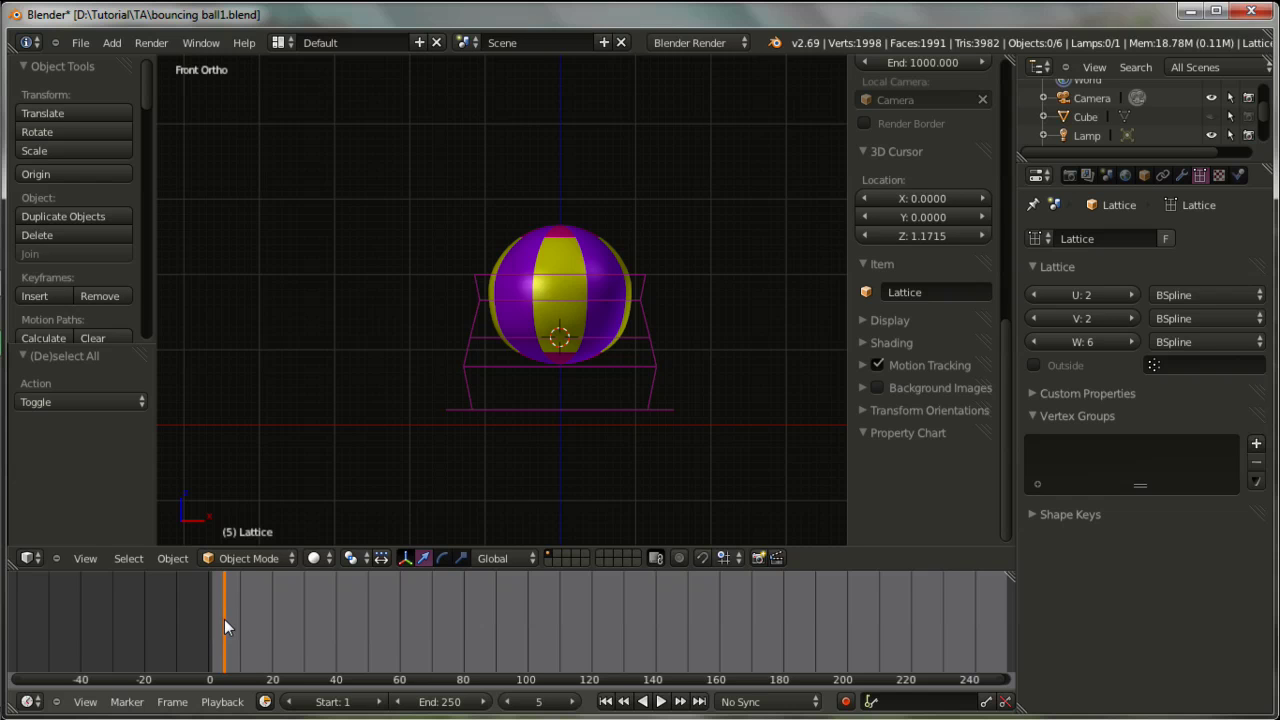
mouse_move(224, 619)
left_mouse_down()
mouse_move(240, 621)
mouse_move(216, 620)
left_mouse_up()
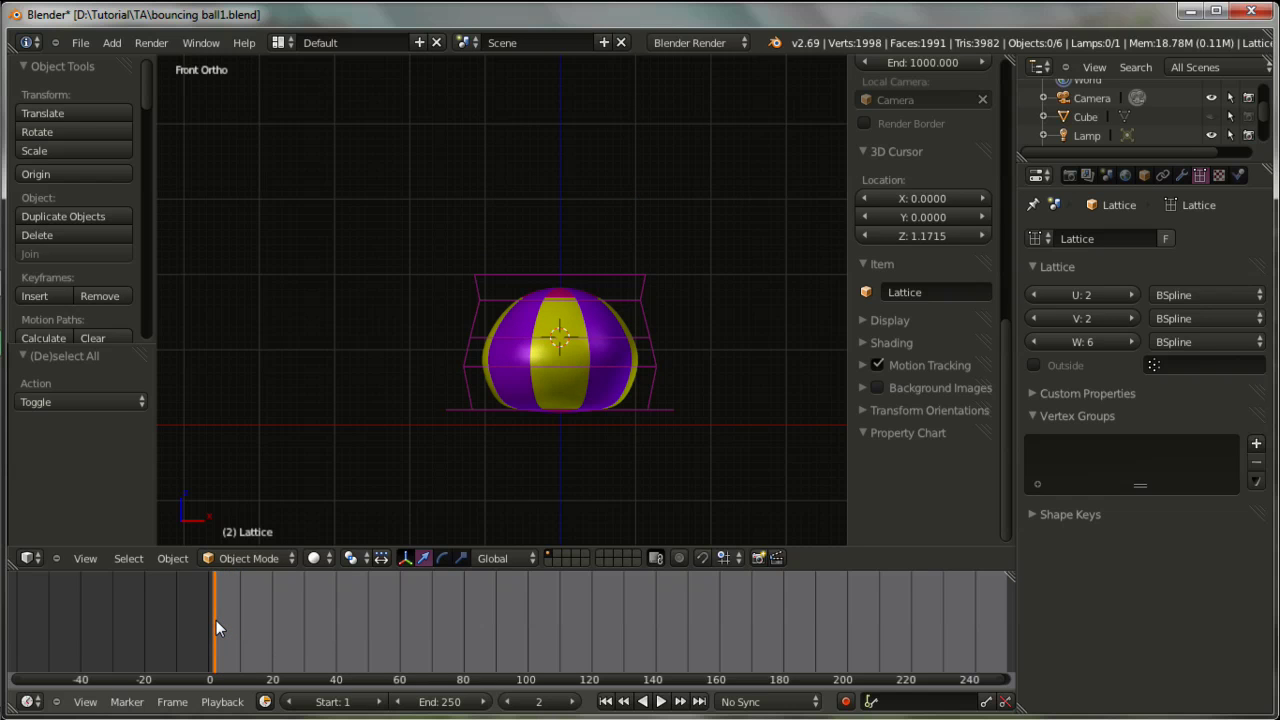
mouse_move(216, 620)
left_mouse_down()
mouse_move(230, 617)
mouse_move(216, 612)
left_mouse_up()
- Orbit the view to see the ground plane and select it
scroll(598, 318, "down", 3)
mouse_move(586, 337)
middle_mouse_down()
mouse_move(614, 382)
mouse_move(647, 364)
mouse_move(609, 356)
mouse_move(473, 422)
mouse_move(465, 397)
mouse_move(472, 386)
mouse_move(523, 417)
mouse_move(581, 421)
mouse_move(594, 405)
middle_mouse_up()
scroll(512, 410, "down", 2)
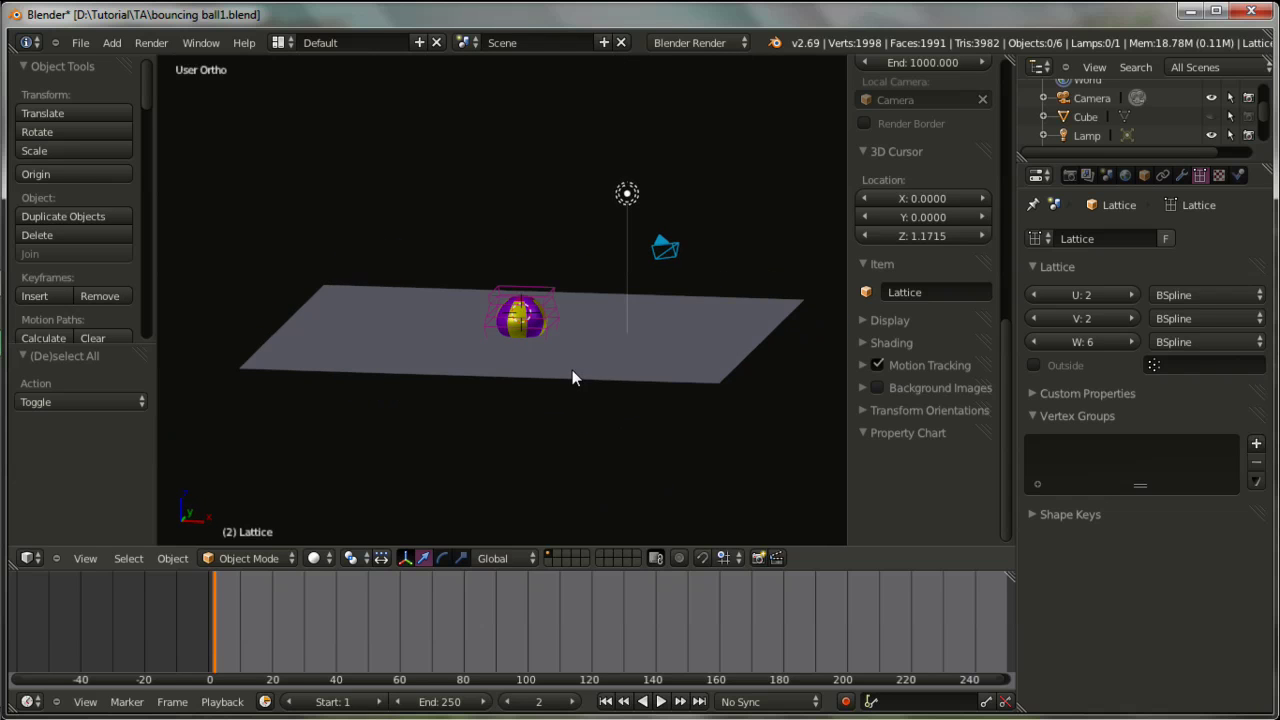
middle_click_drag(572, 372, 595, 361)
right_click(588, 345)
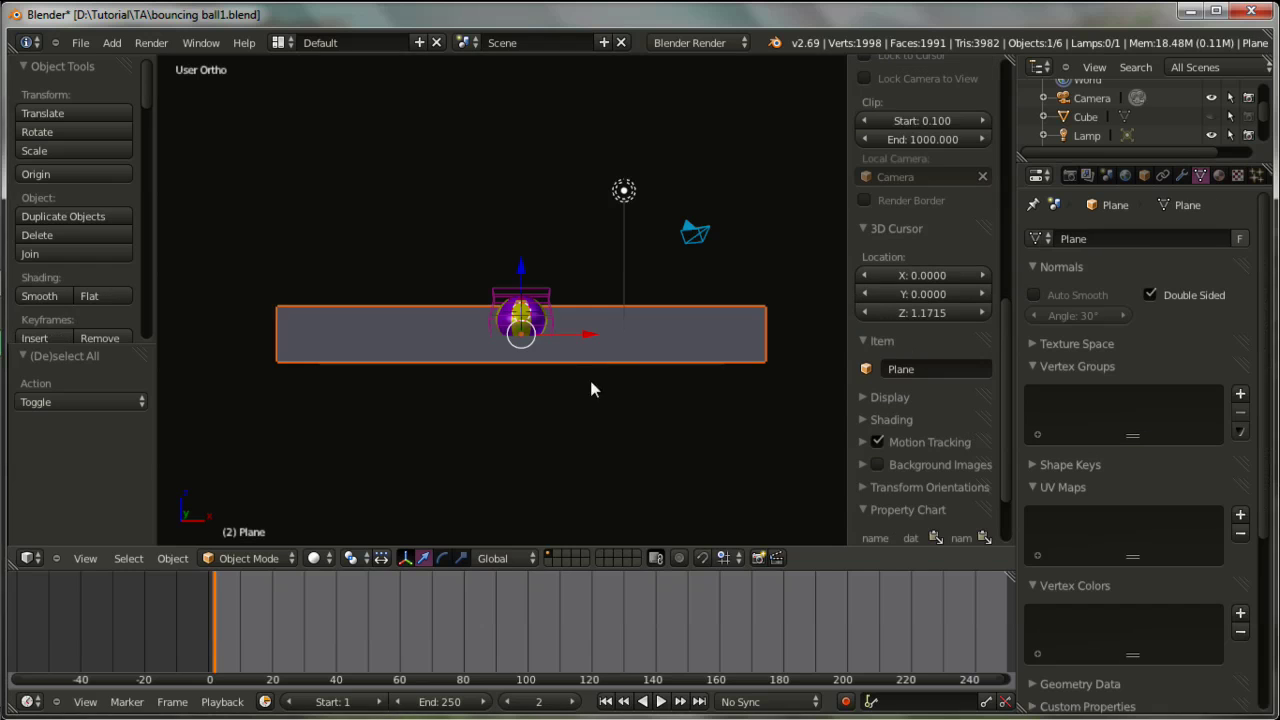
middle_click_drag(589, 423, 551, 414)
- Scale the ground plane up uniformly to 1.561
key("s")
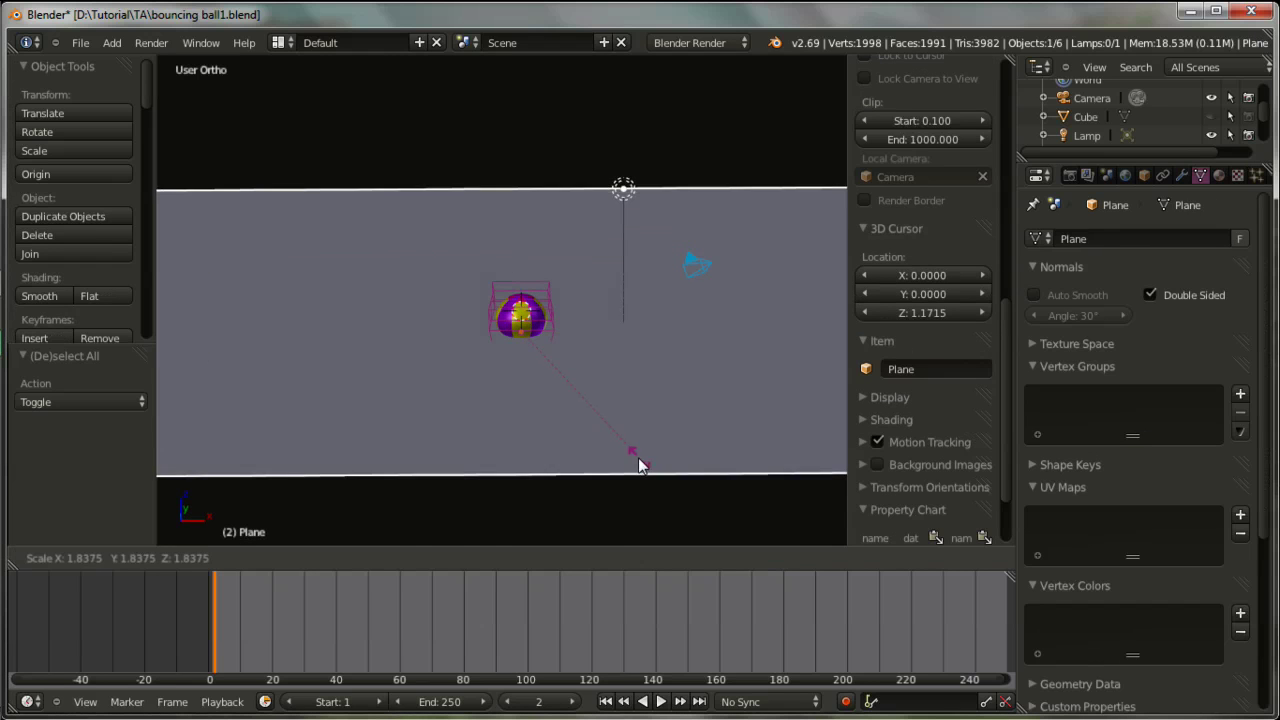
right_click(638, 457)
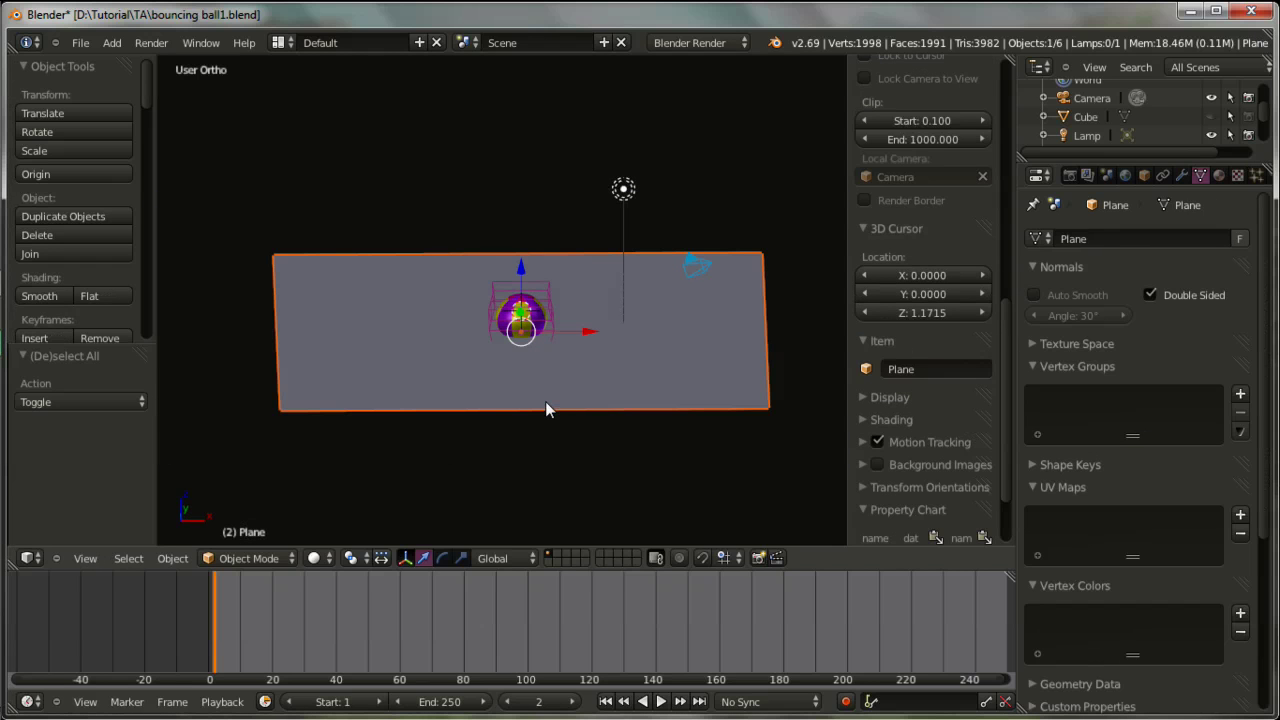
key("s")
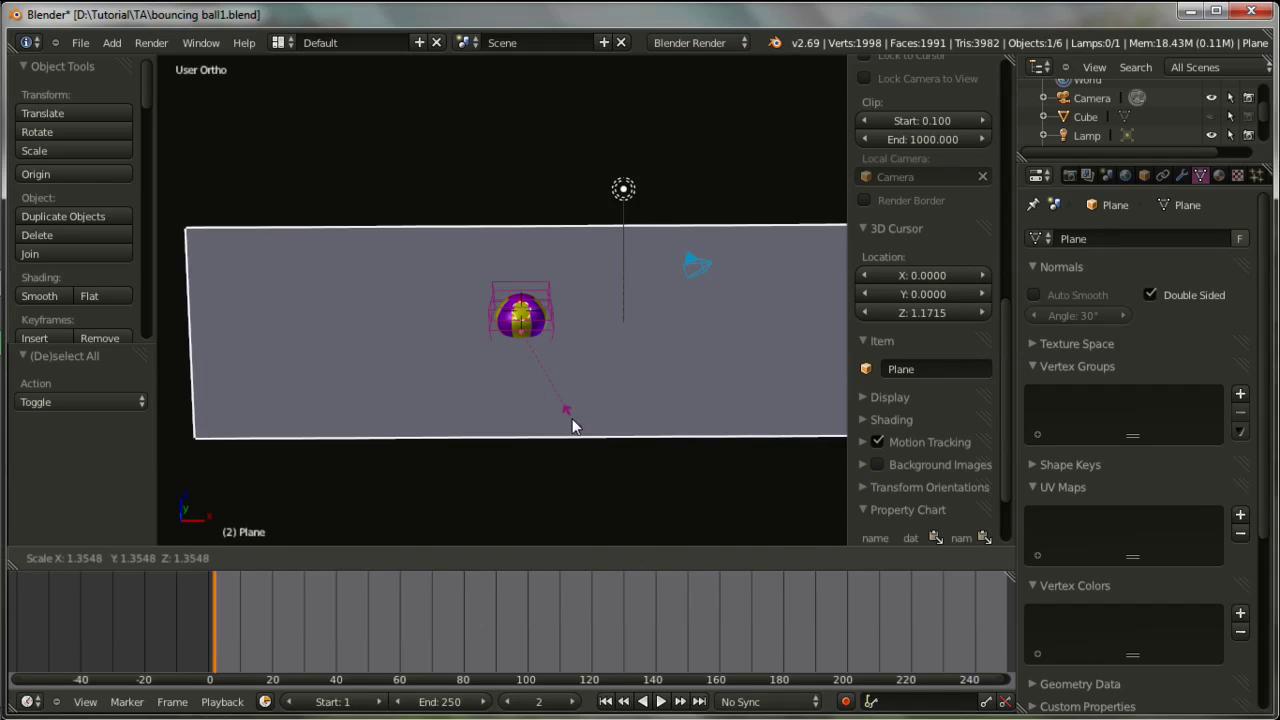
right_click(571, 425)
scroll(1110, 110, "down", 3)
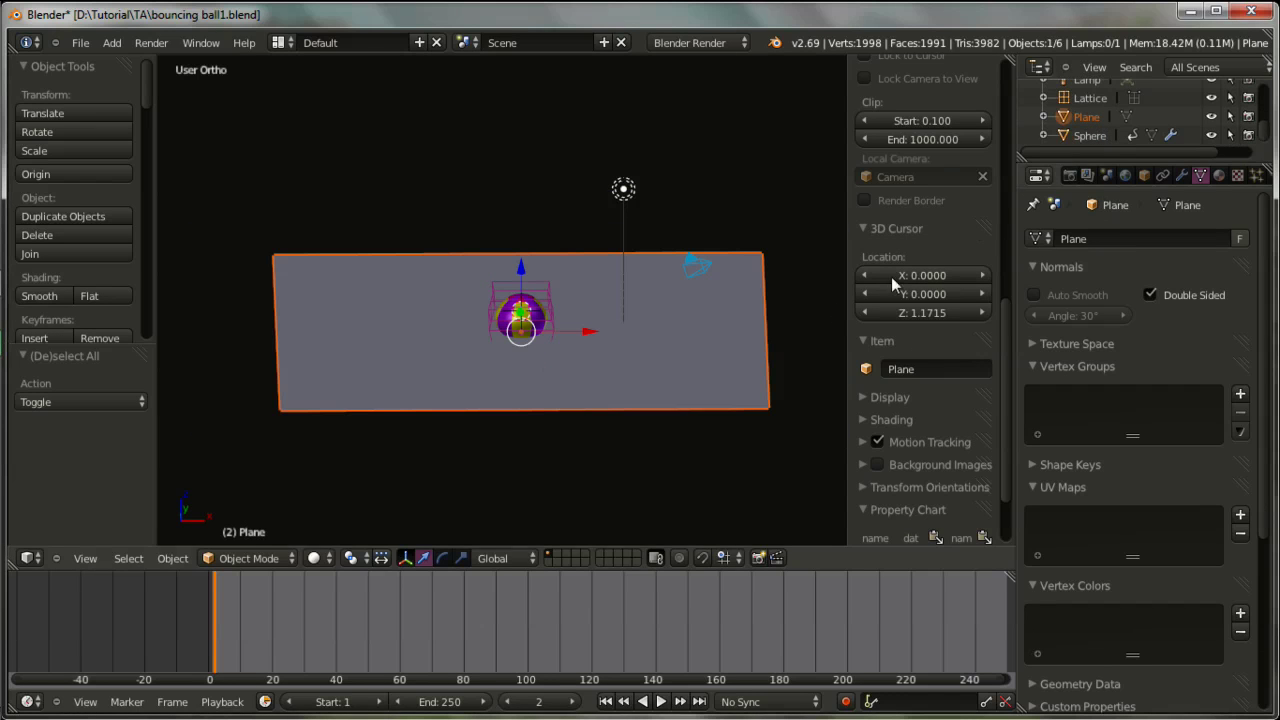
key("s")
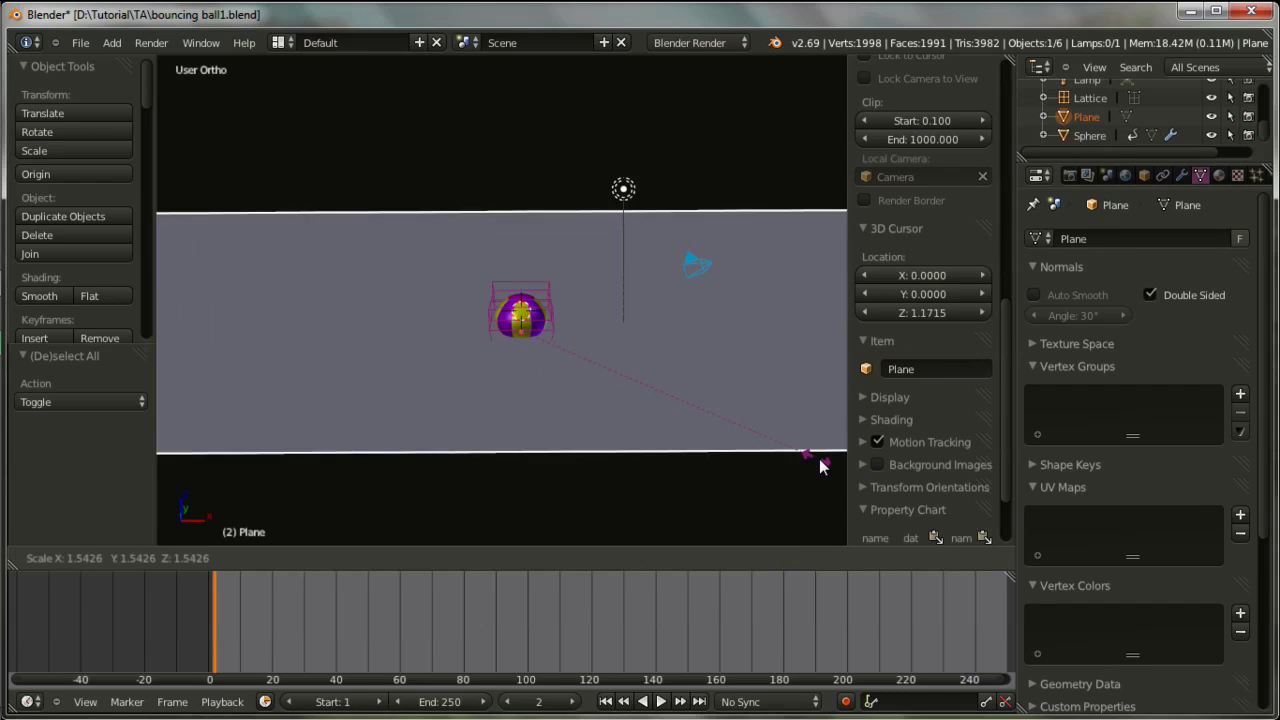
left_click(818, 460)
middle_click_drag(777, 414, 709, 434)
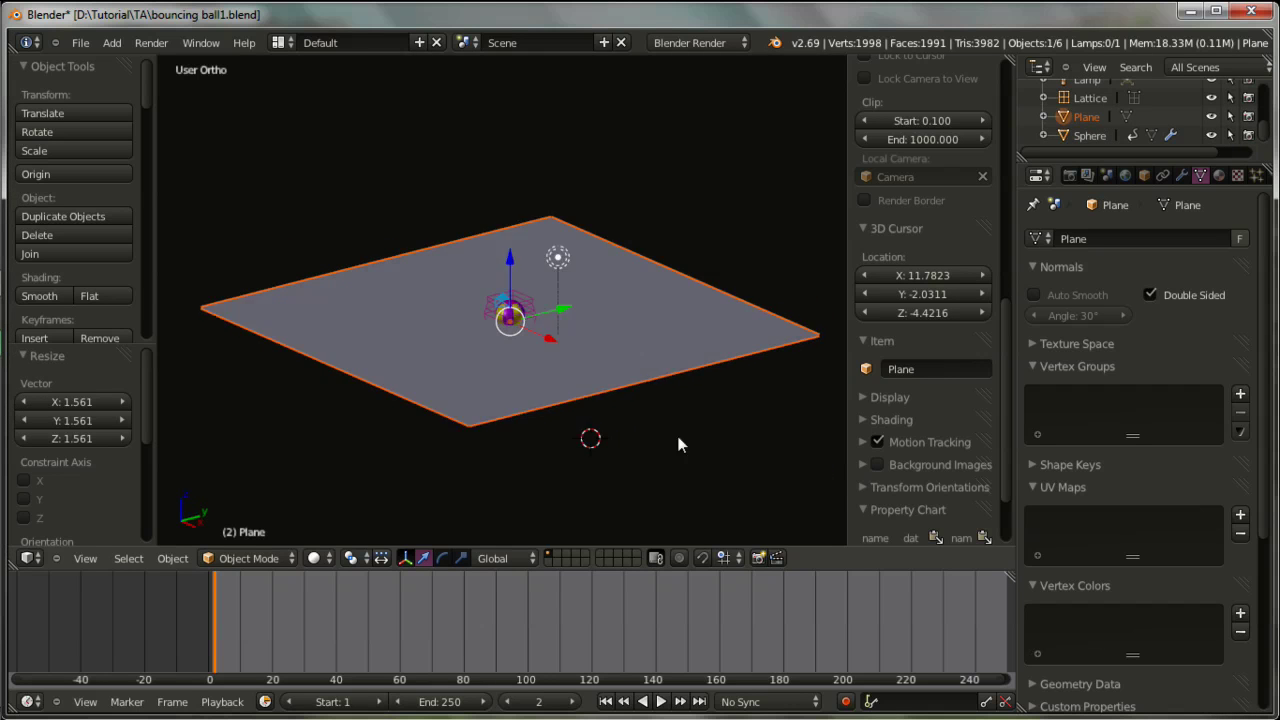
- Select the camera, view through it, and dolly it along its local Z axis
right_click(567, 328)
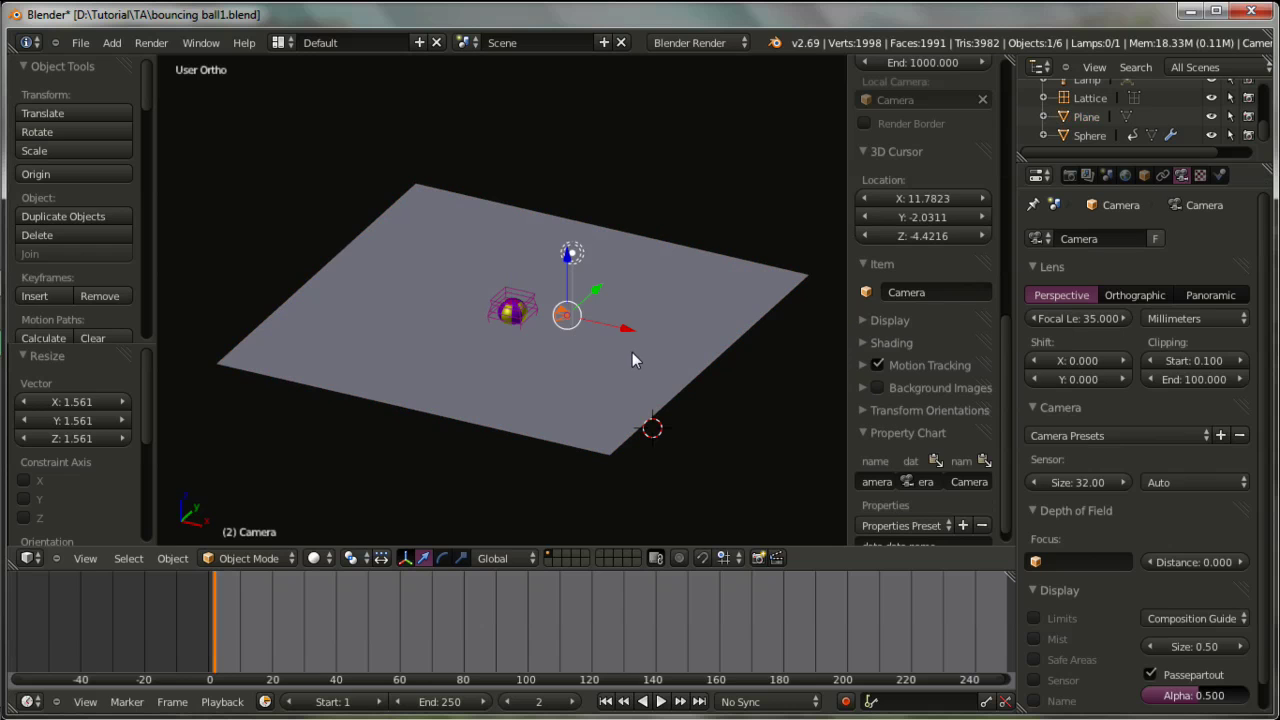
key("KP_0")
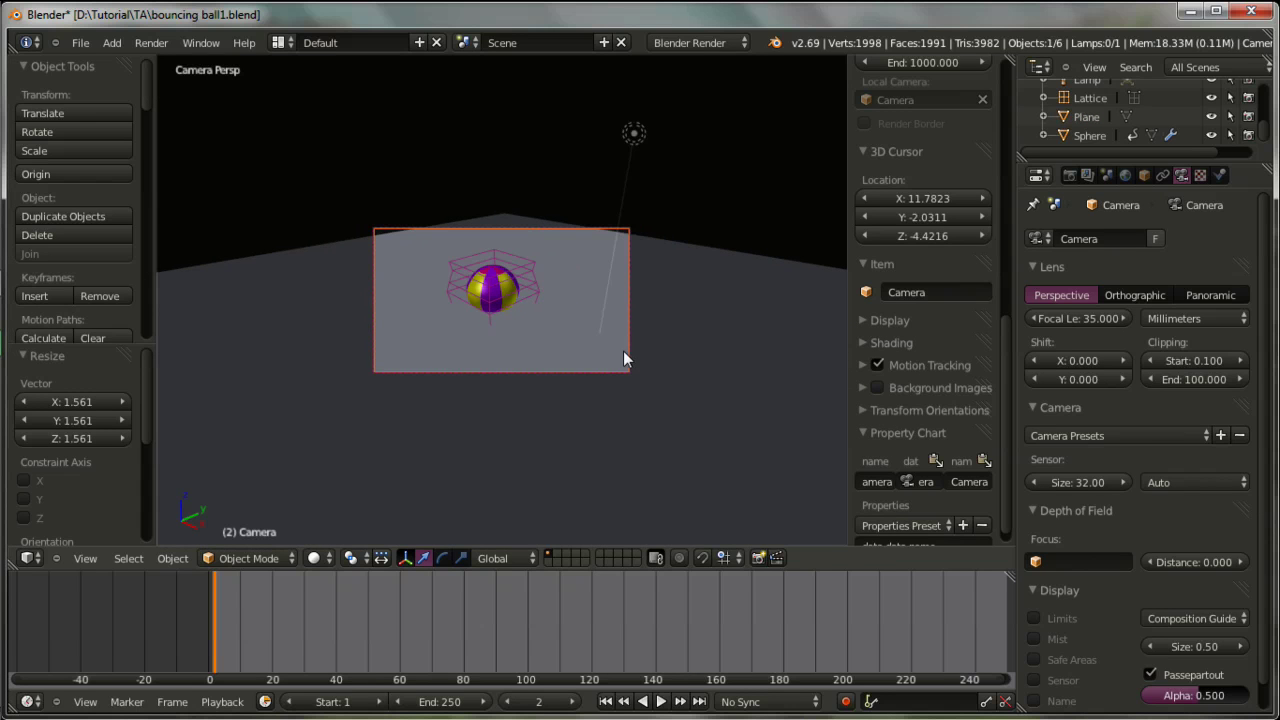
key("g")
key("z")
key("z")
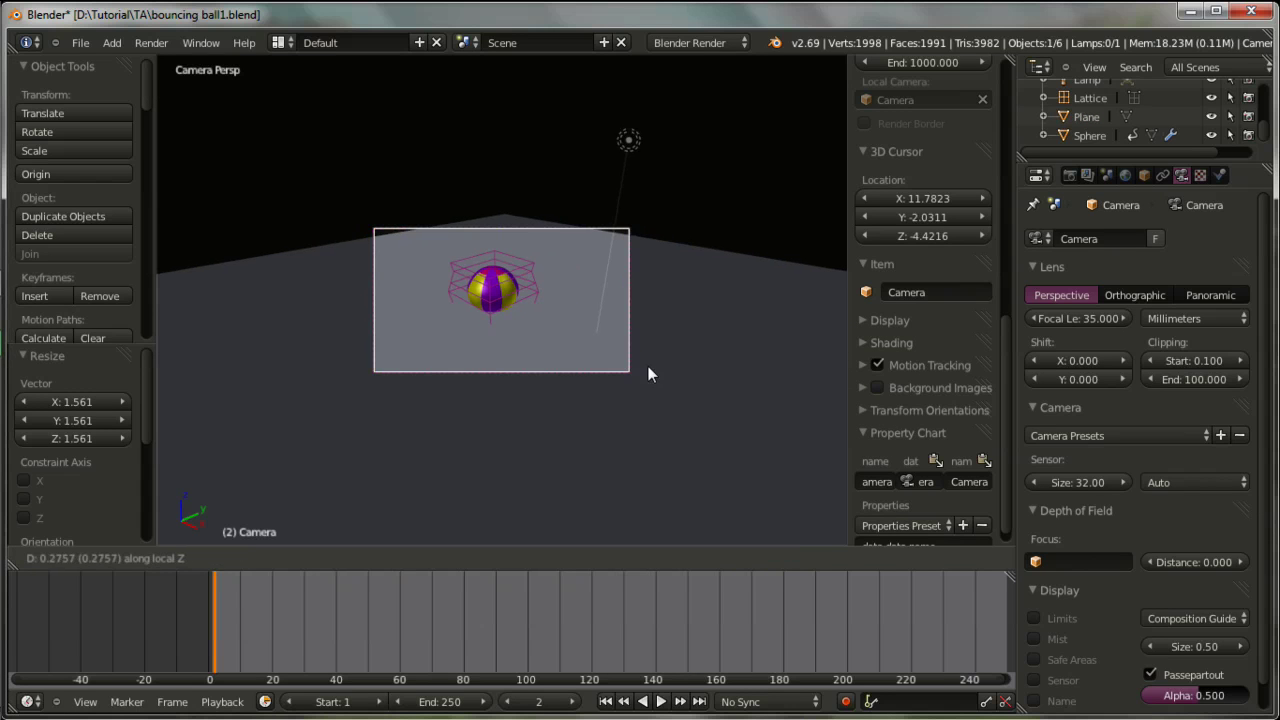
left_click(693, 412)
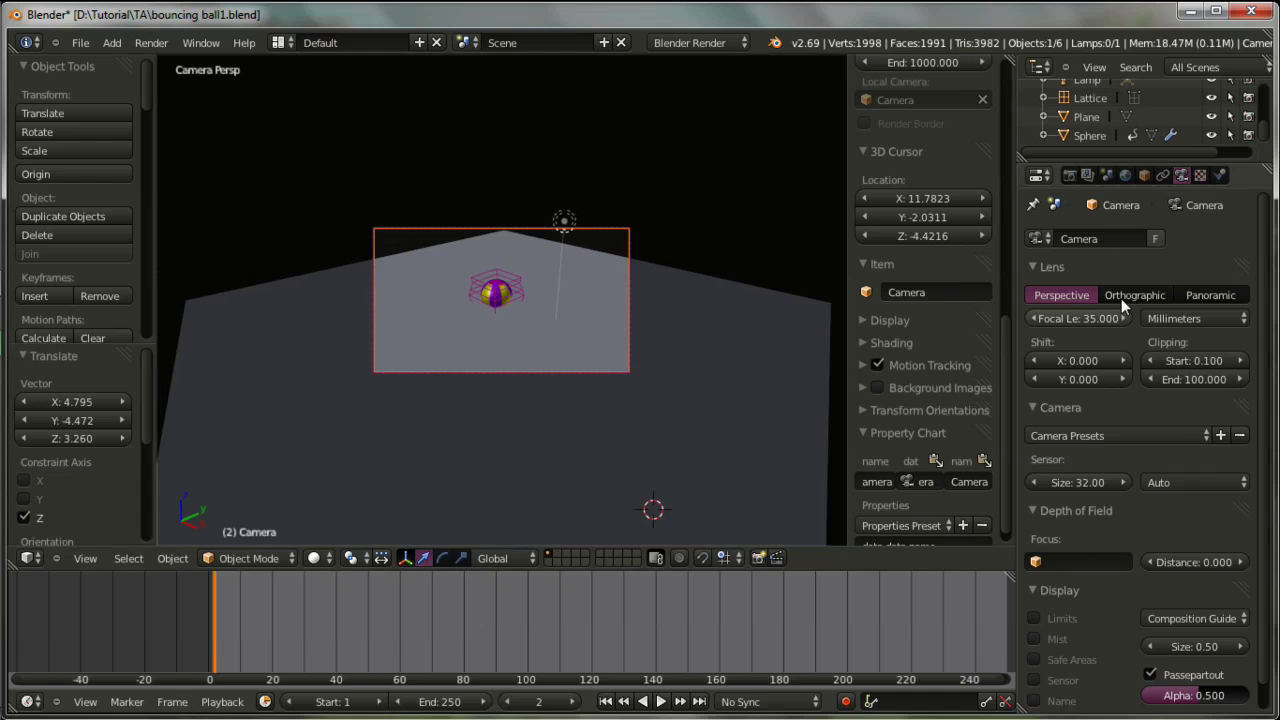
- Set the camera's focal length to 15 mm
left_click(1071, 320)
type("15")
key("Return")
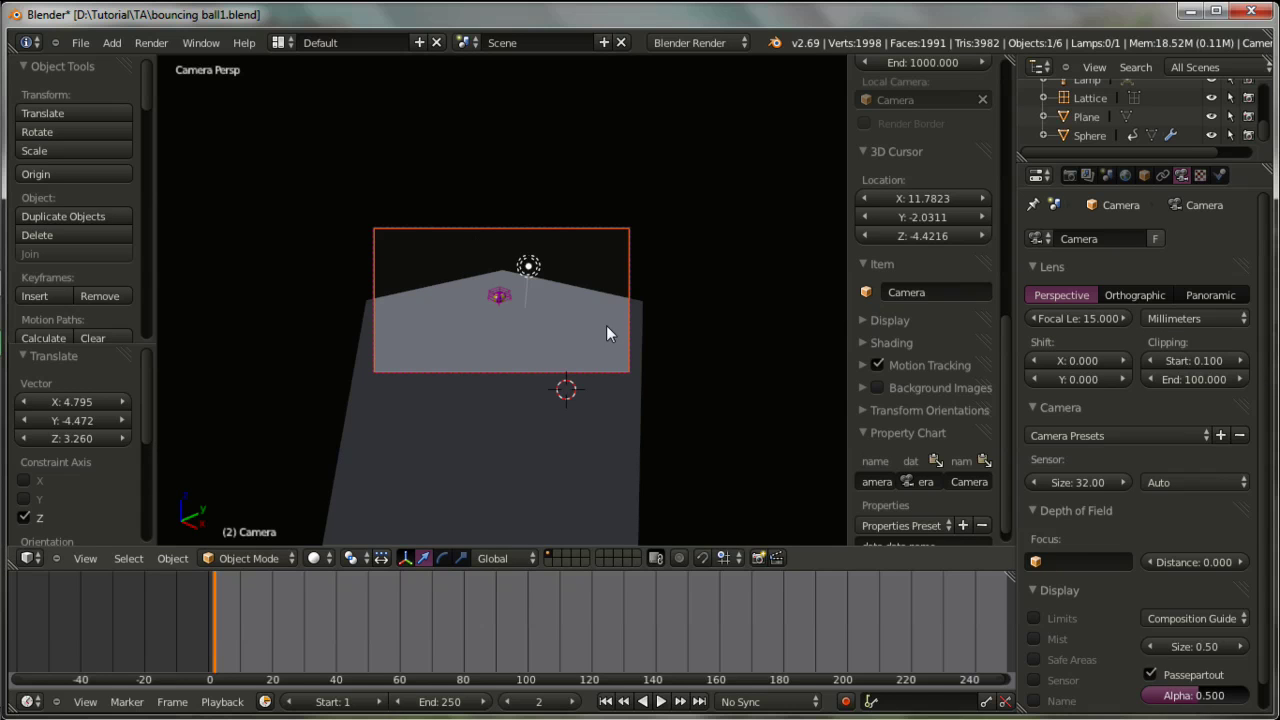
scroll(600, 330, "down", 2)
scroll(560, 345, "down", 2)
scroll(483, 394, "up", 4)
- Pull the camera back from the ball and lower it about 2.06 units along Z
key("g")
key("z")
key("z")
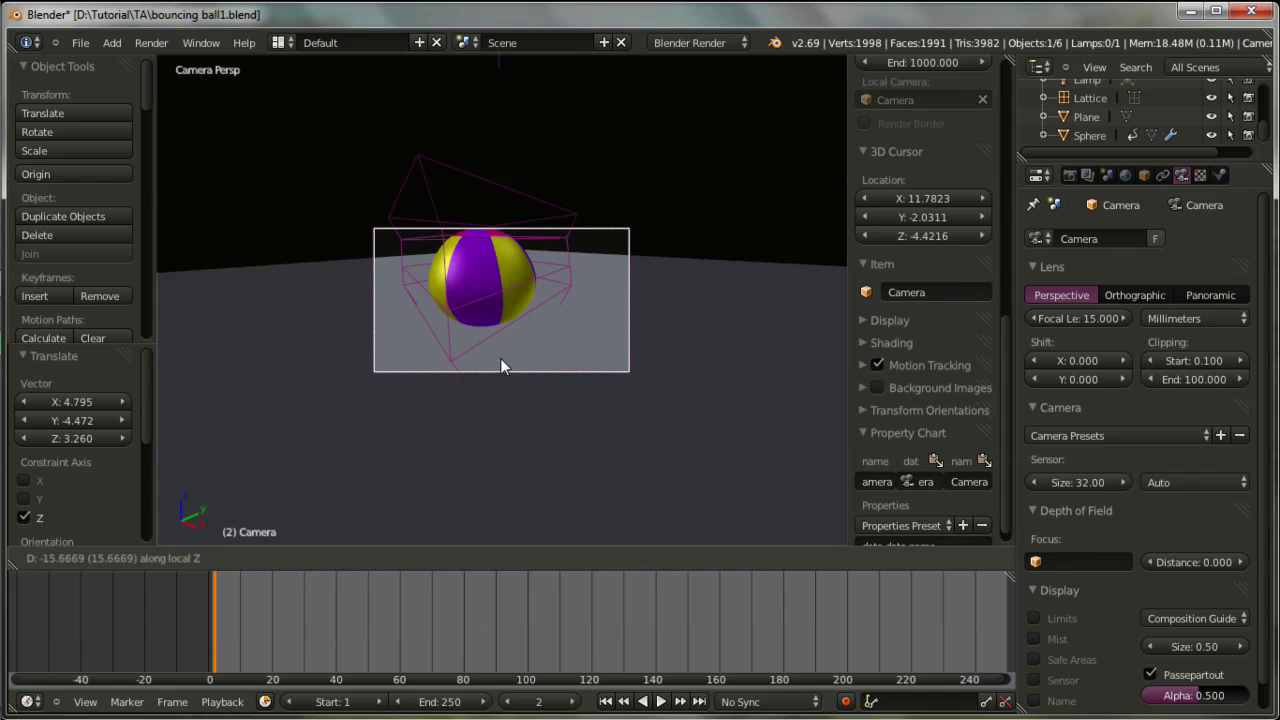
left_click(512, 368)
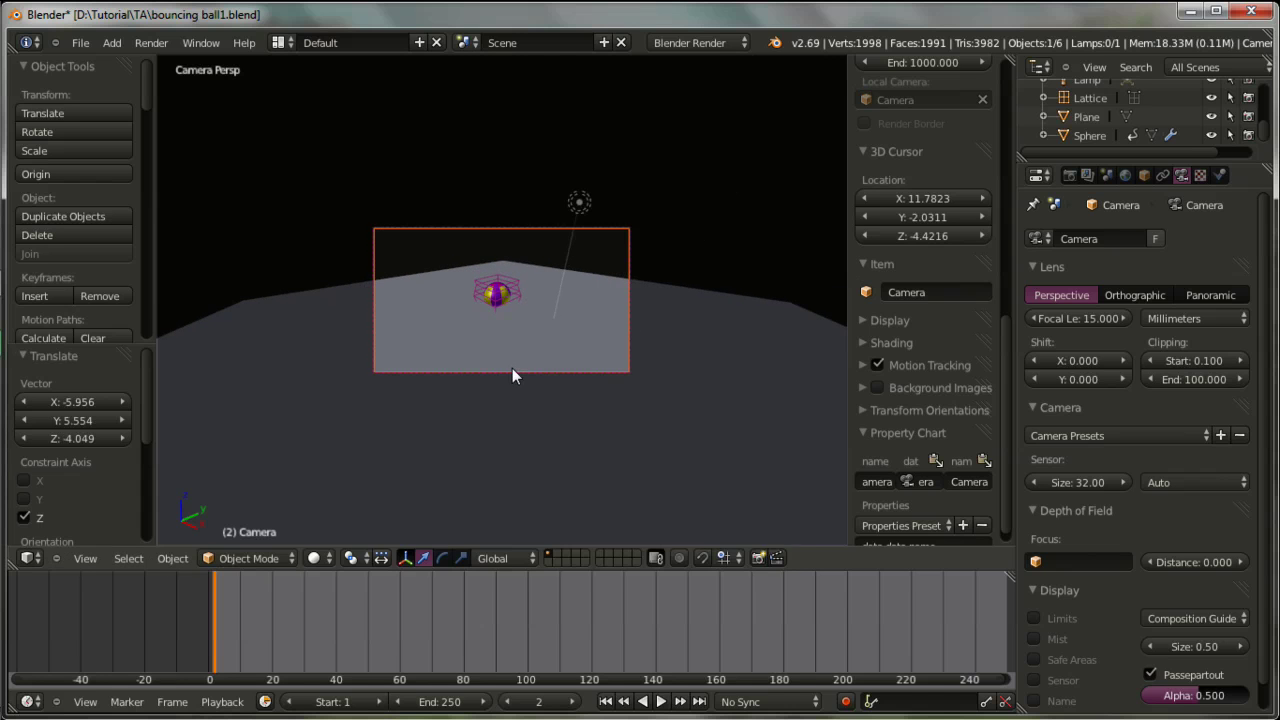
key("g")
key("z")
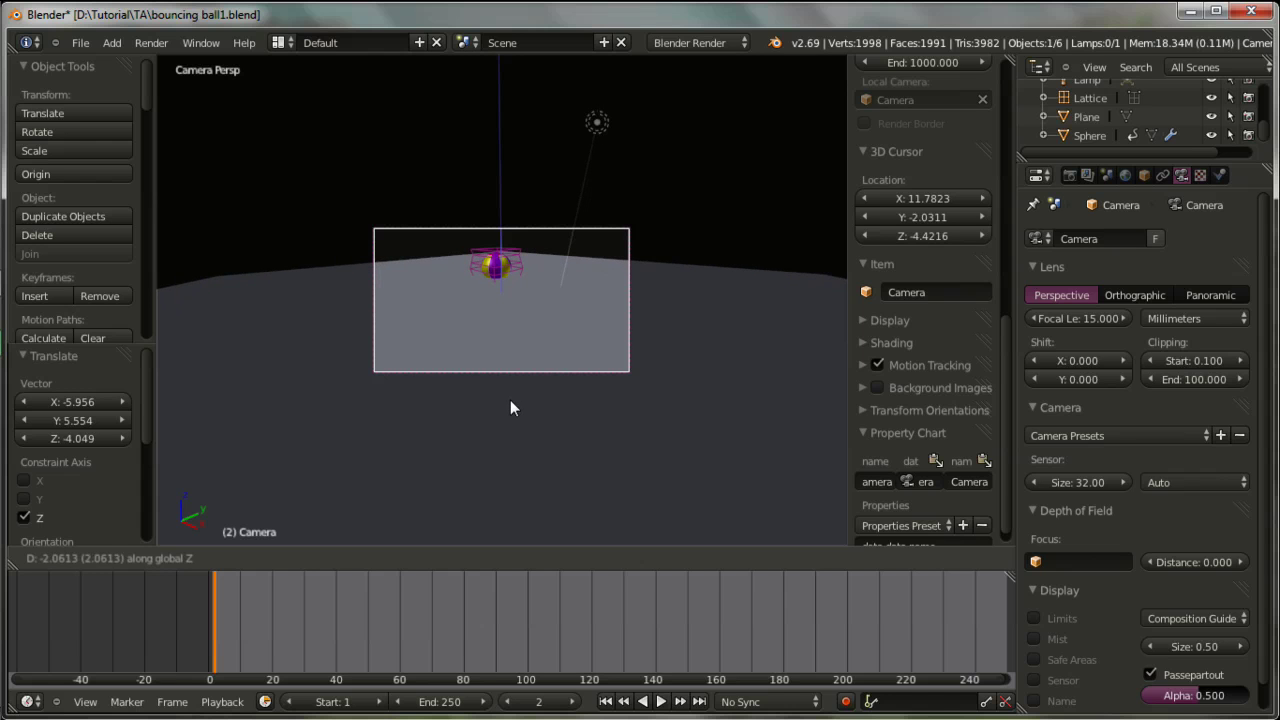
left_click(510, 407)
- Check the framing through the camera and select the lattice around the ball
mouse_move(510, 407)
middle_mouse_down()
mouse_move(602, 442)
mouse_move(589, 426)
mouse_move(619, 414)
middle_mouse_up()
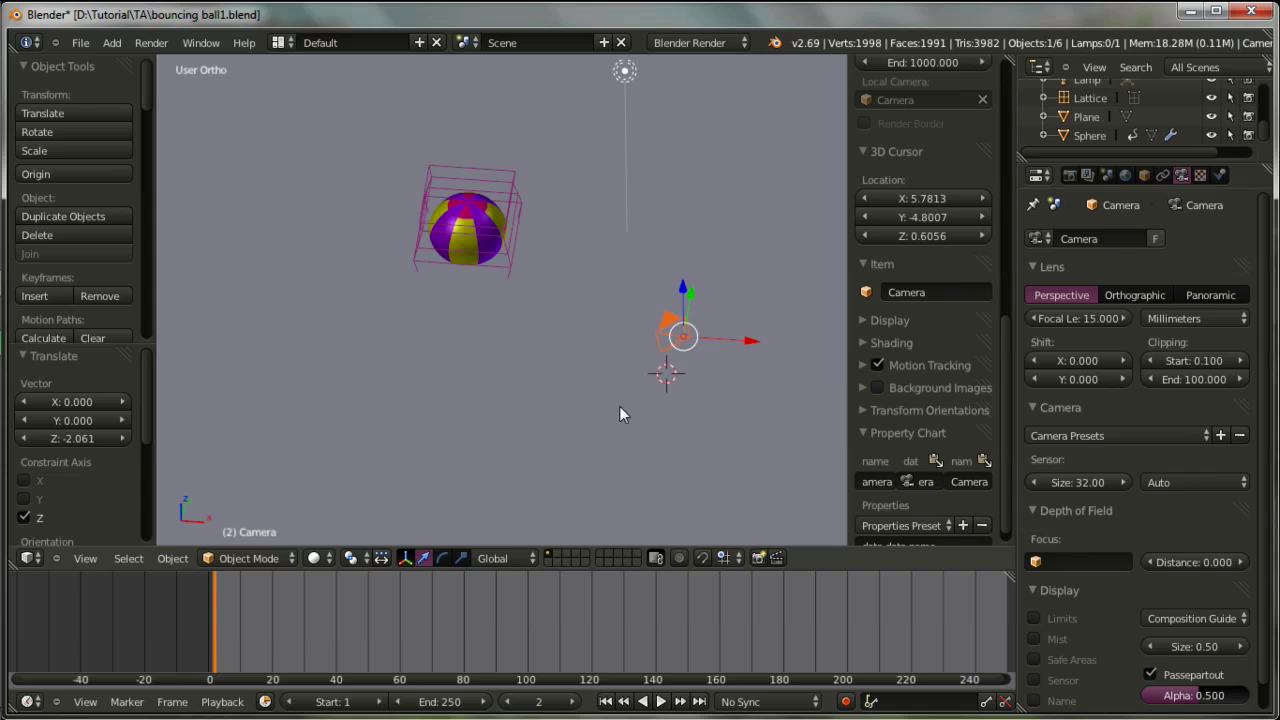
key("KP_0")
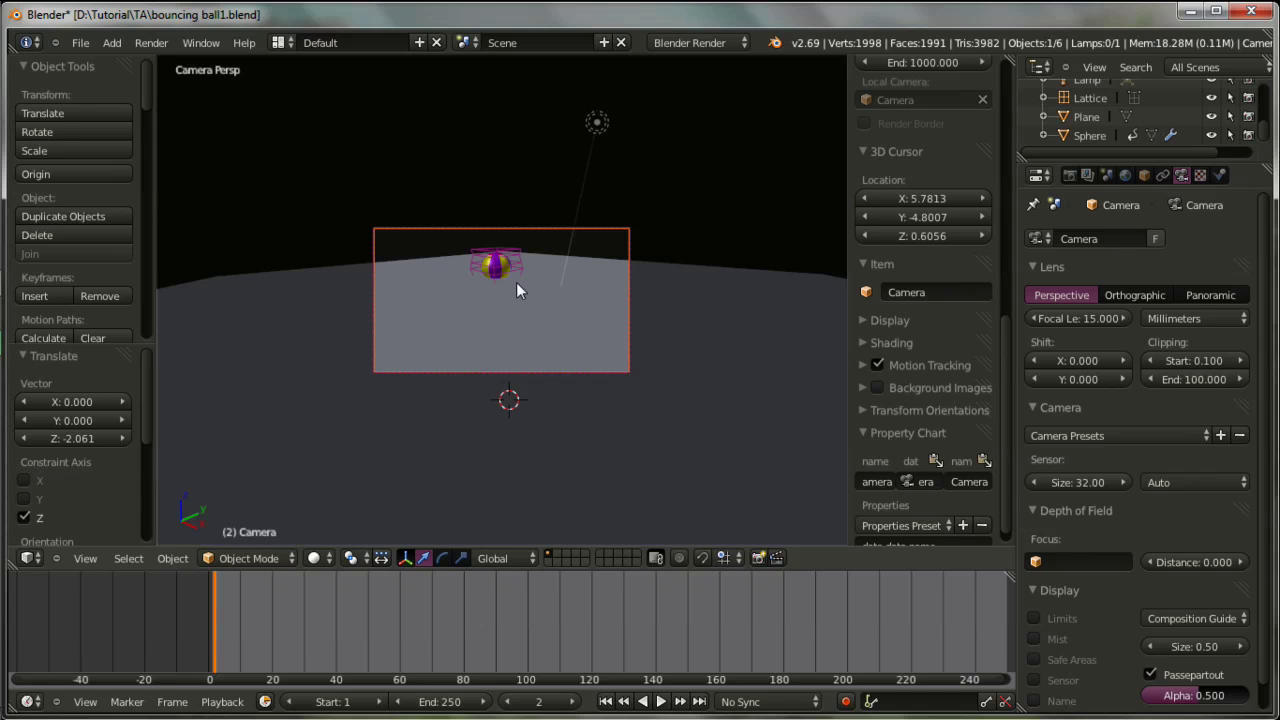
right_click(505, 276)
middle_click_drag(511, 326, 668, 341)
- Switch to front orthographic view, recentre the ball, and save the blend file
key("KP_1")
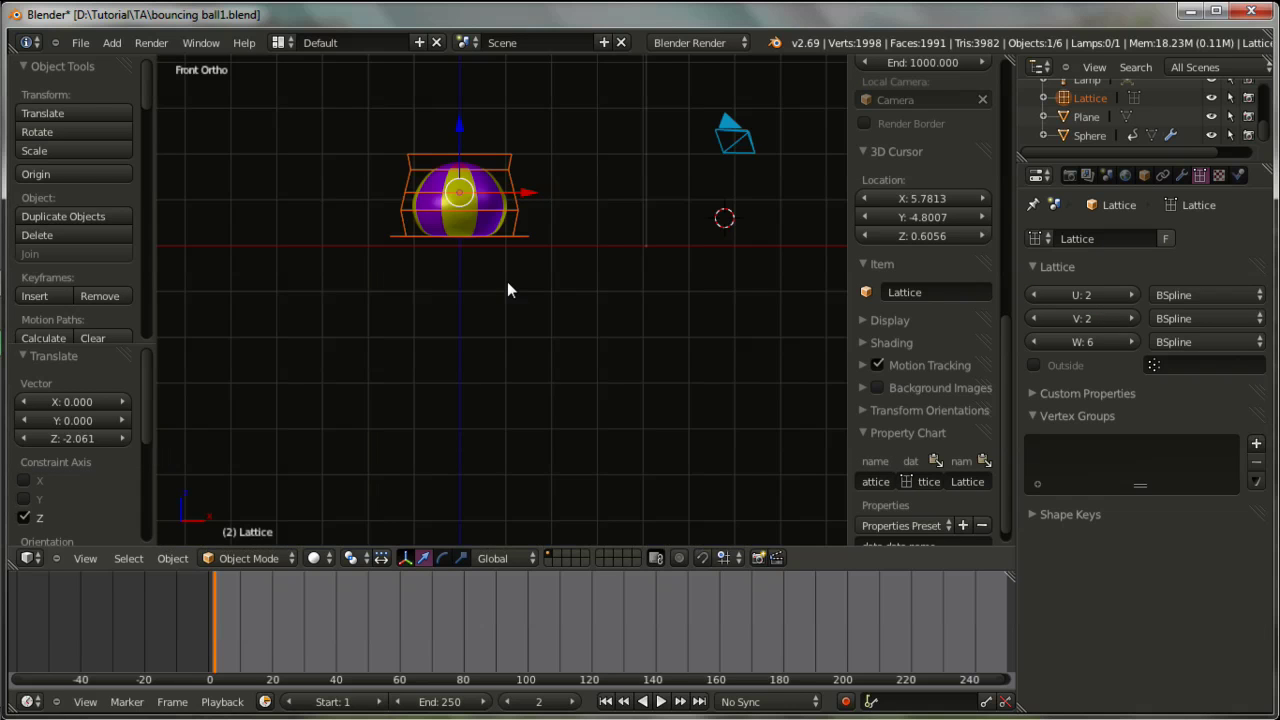
middle_click_drag(456, 295, 473, 357, "shift")
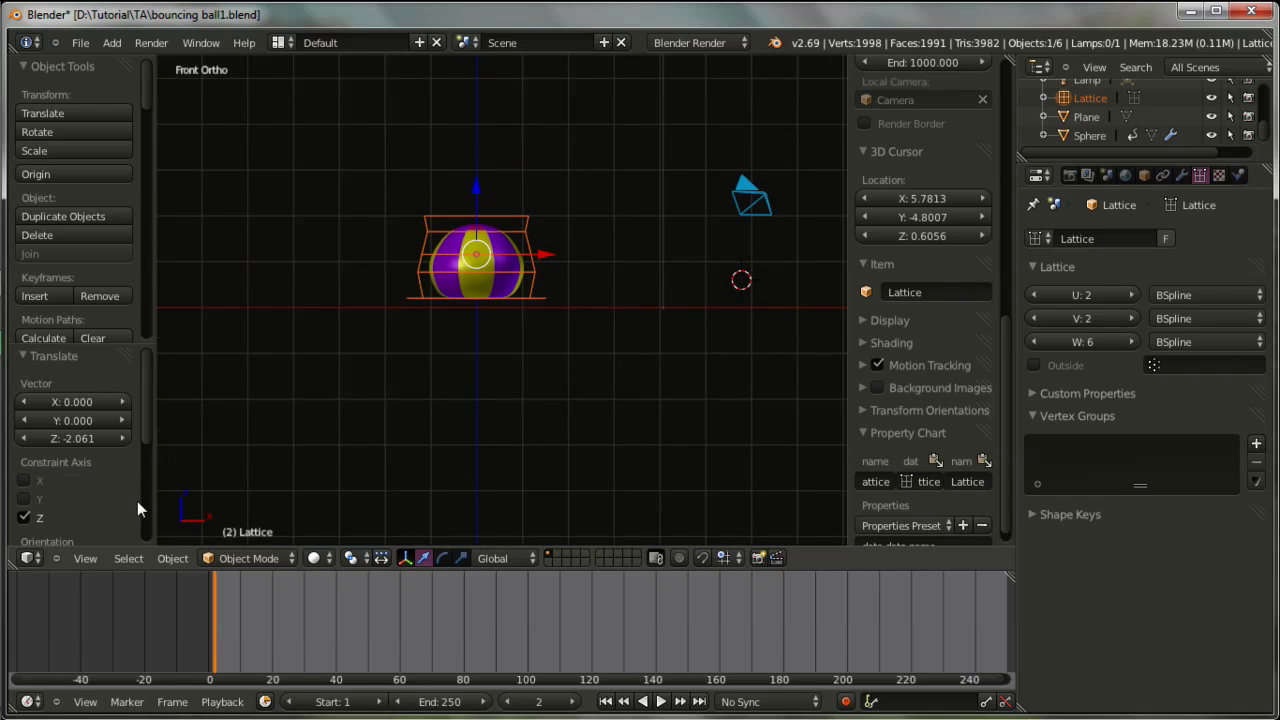
left_click(100, 560)
left_click(134, 442)
scroll(522, 335, "up", 1)
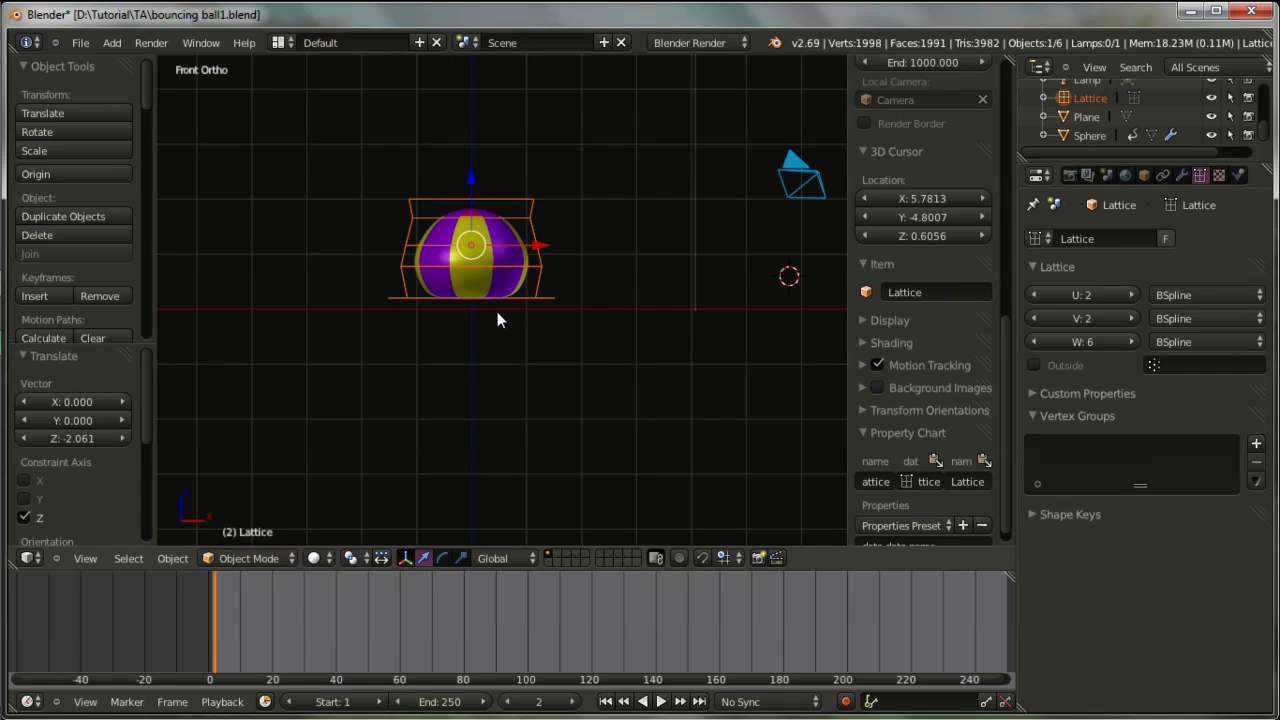
key("ctrl+s")
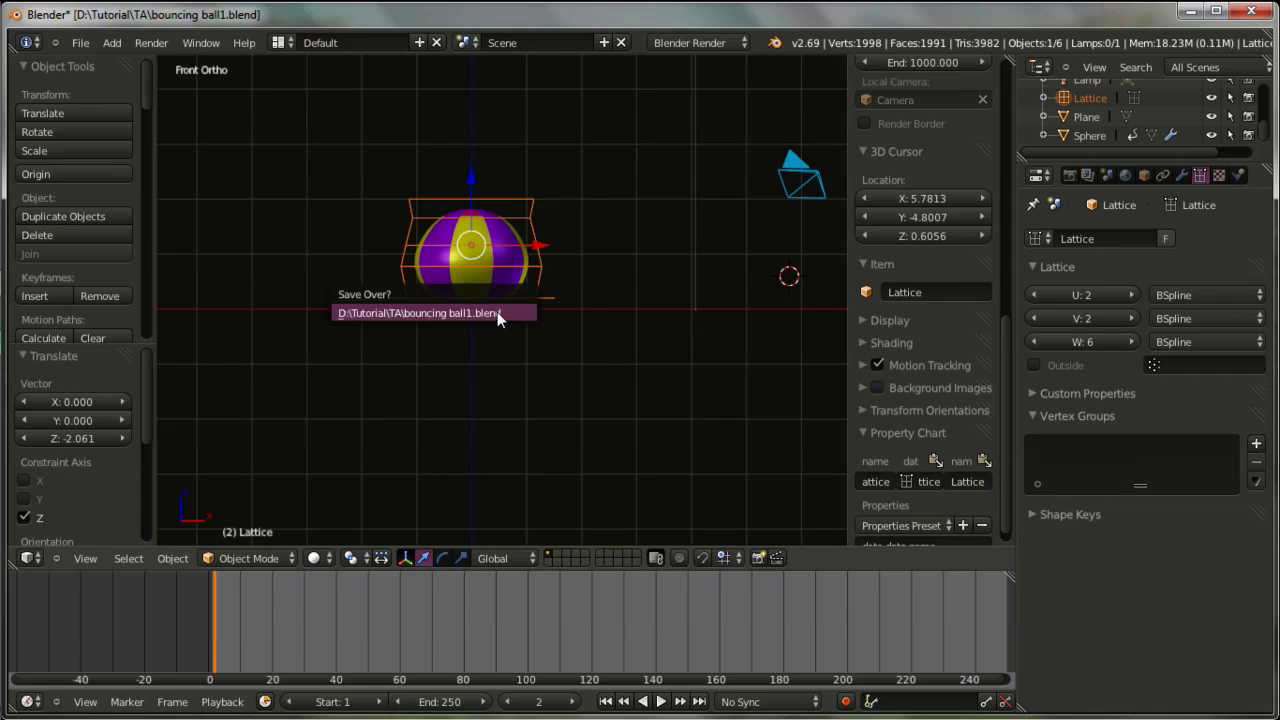
- Select the striped sphere and open the Add menu's Empty choices
right_click(514, 251)
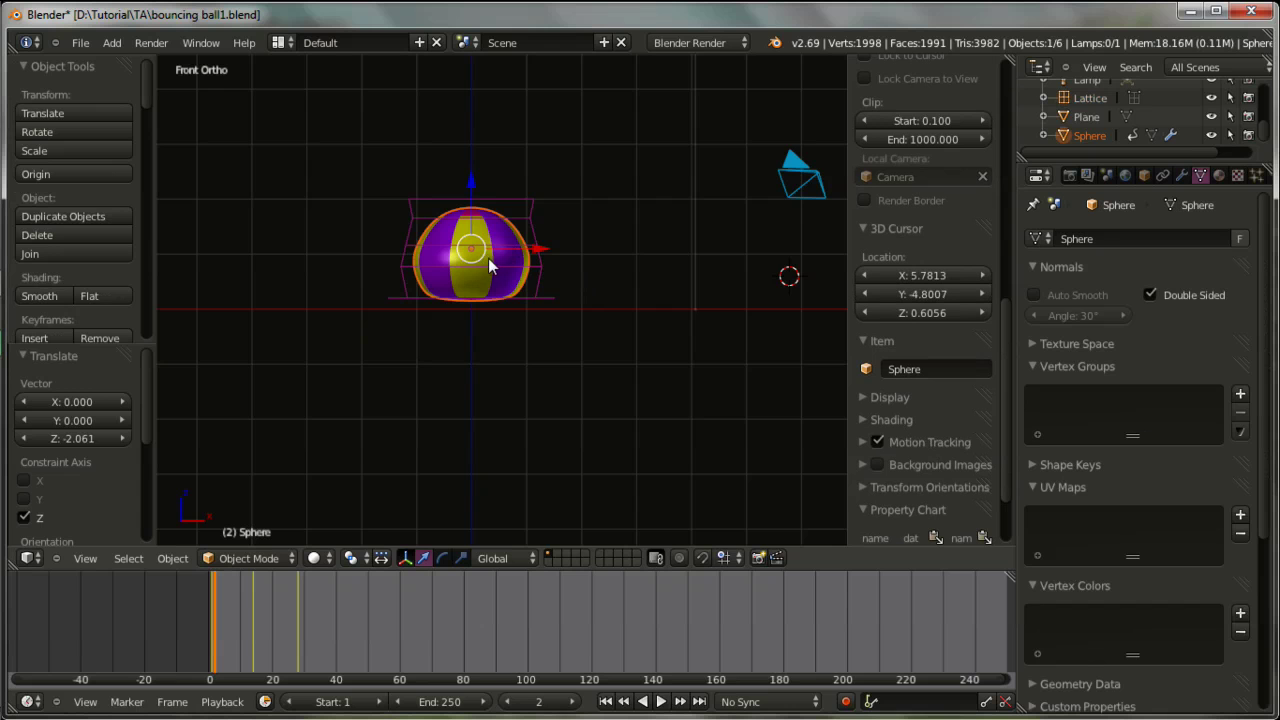
scroll(492, 262, "up", 3)
scroll(496, 258, "up", 2)
scroll(496, 260, "down", 2)
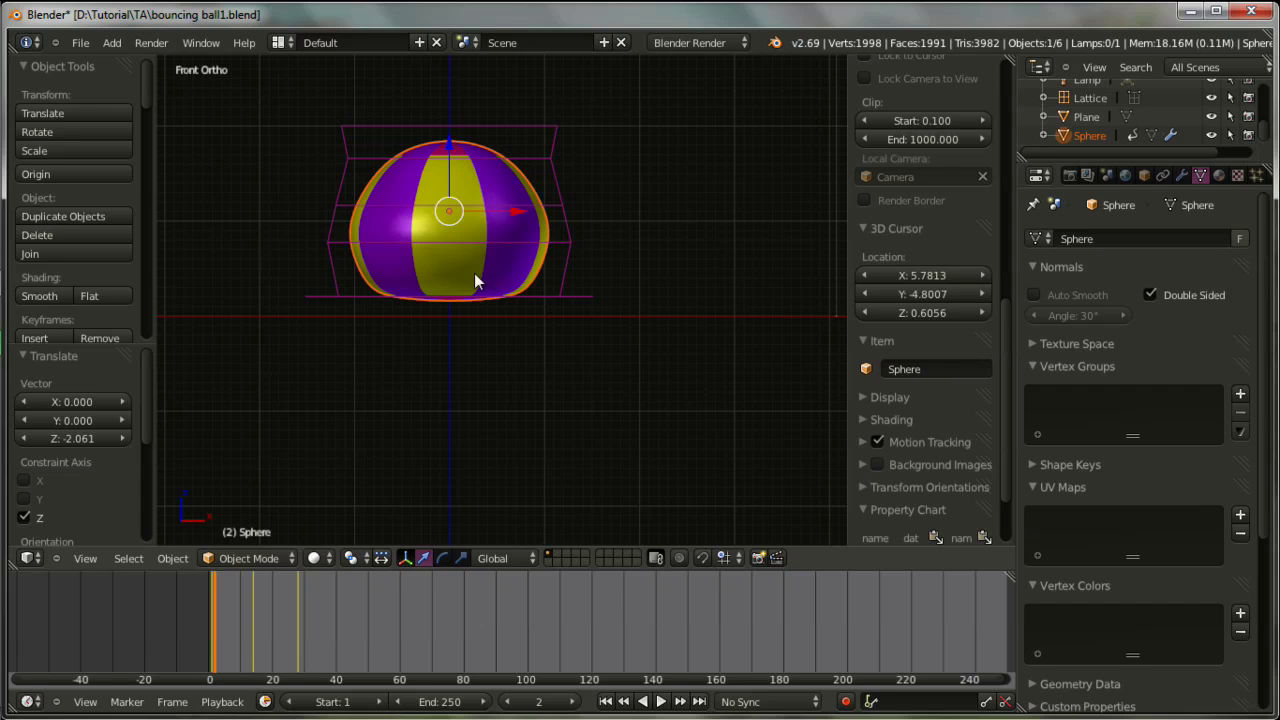
left_click(82, 44)
left_click(114, 44)
mouse_move(134, 199)
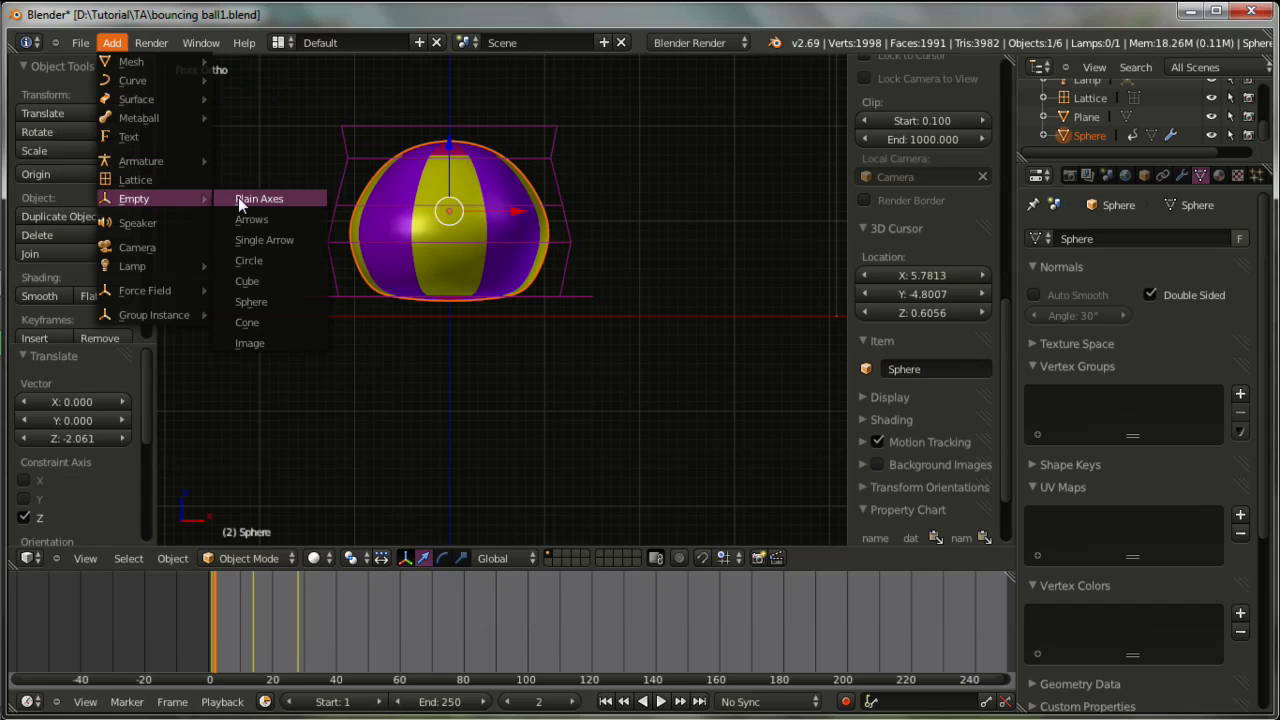
- Add a Plain Axes empty and switch the viewport to wireframe to locate it
left_click(240, 198)
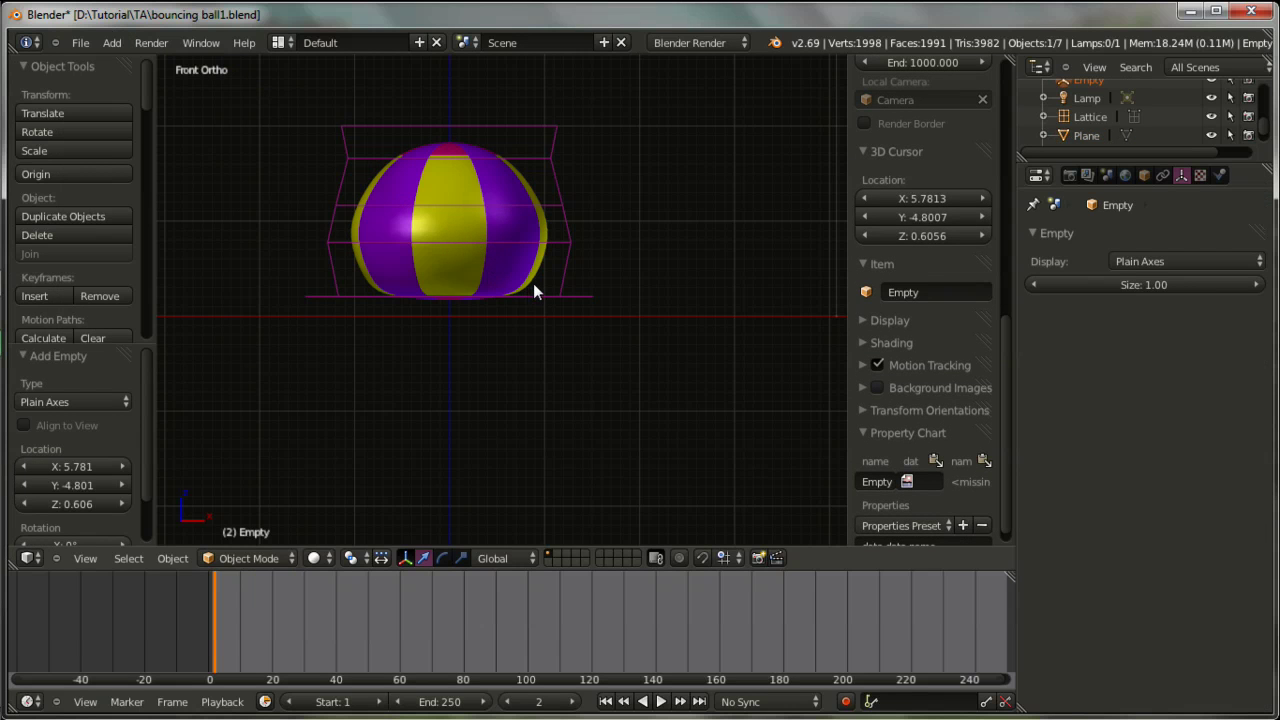
key("z")
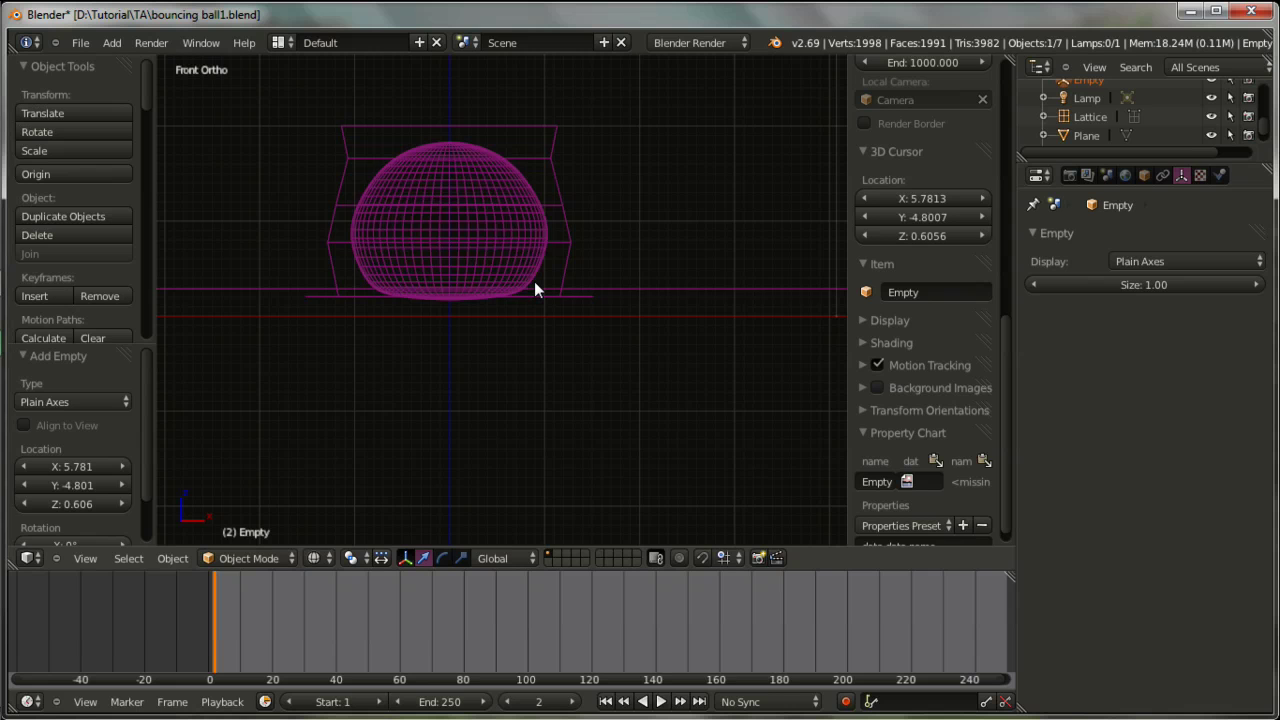
right_click(490, 296)
right_click(447, 298)
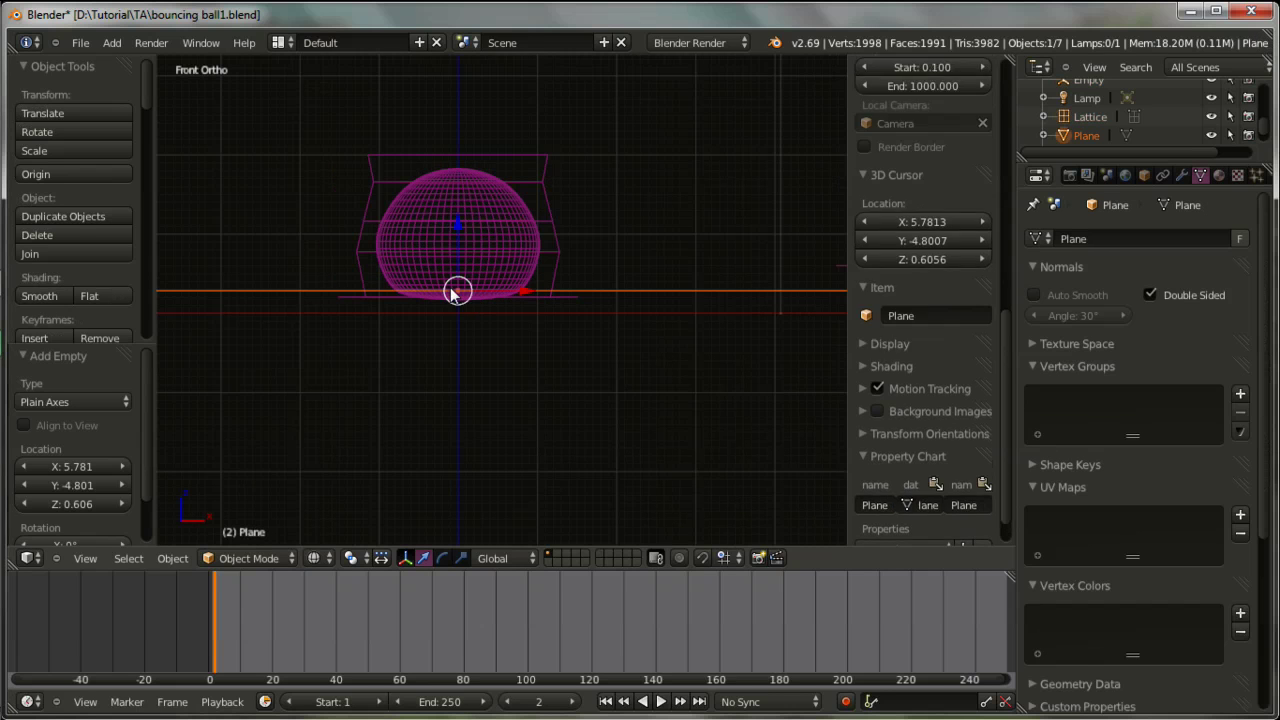
mouse_move(451, 305)
middle_mouse_down()
mouse_move(491, 319)
mouse_move(474, 313)
middle_mouse_up()
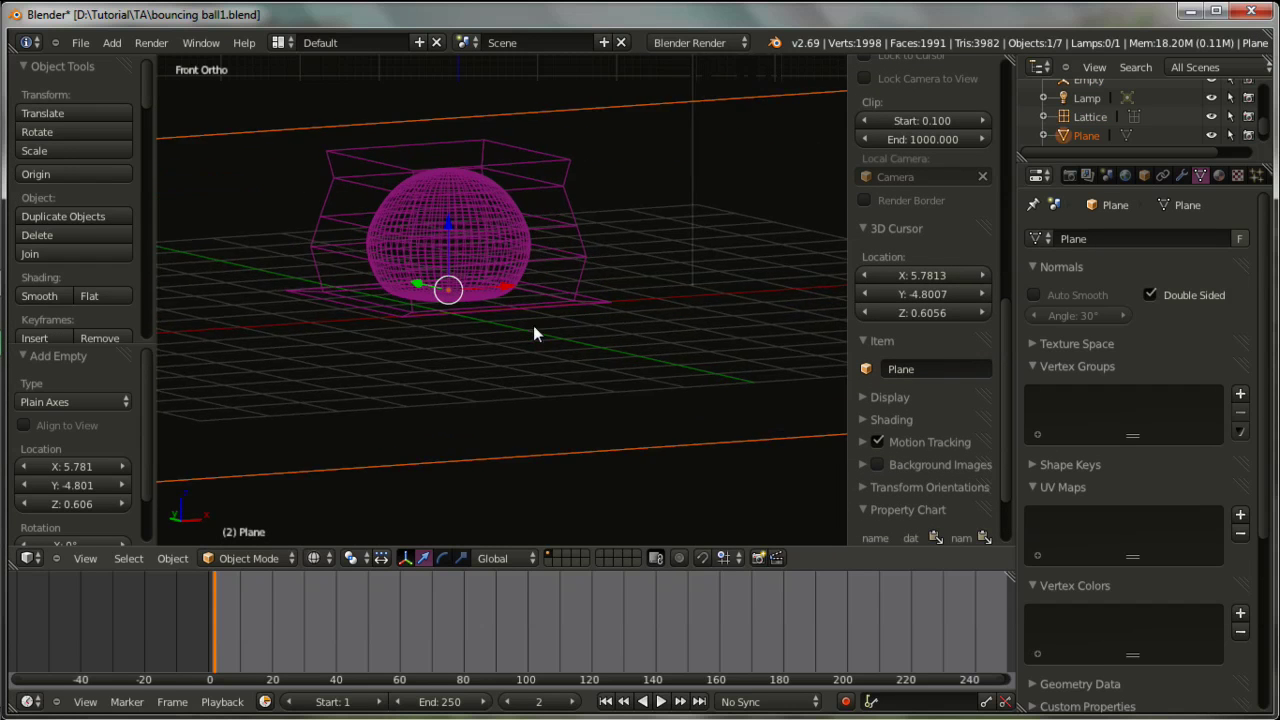
right_click(474, 313)
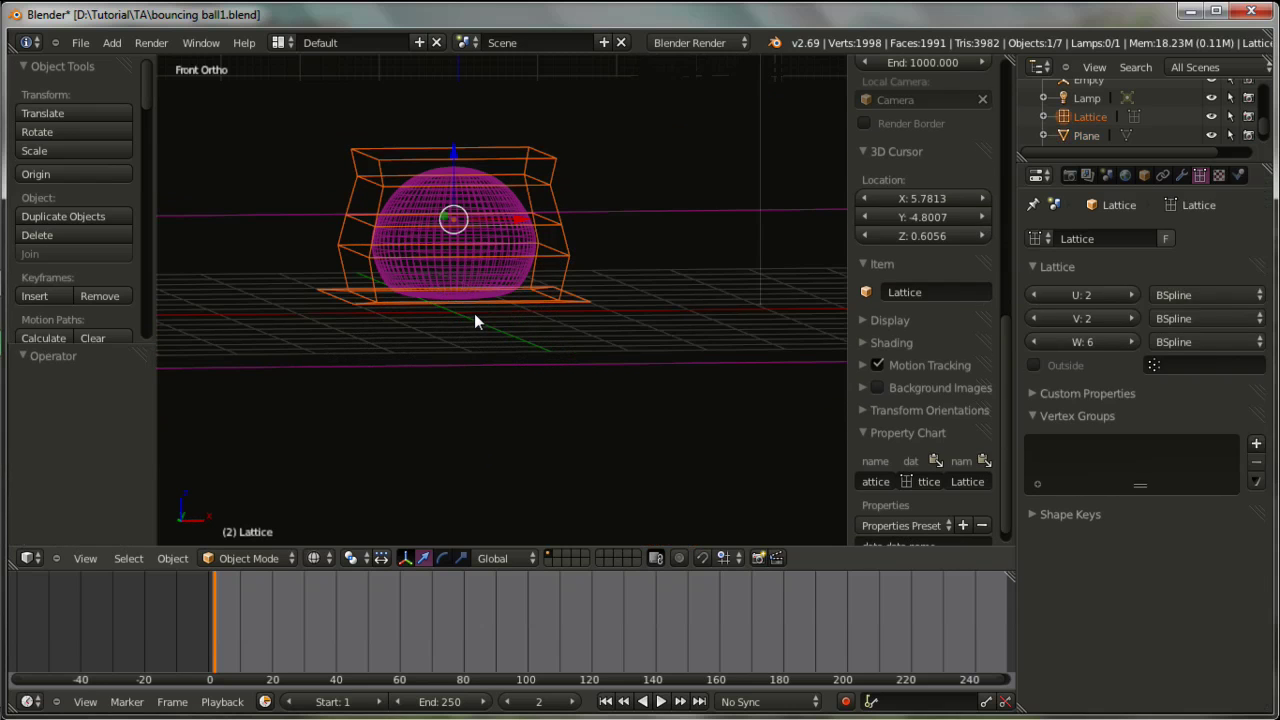
right_click(474, 313)
right_click(466, 255)
- Delete the stray empty sitting away from the ball, then reselect the lattice
scroll(472, 312, "down", 1)
scroll(474, 317, "up", 2)
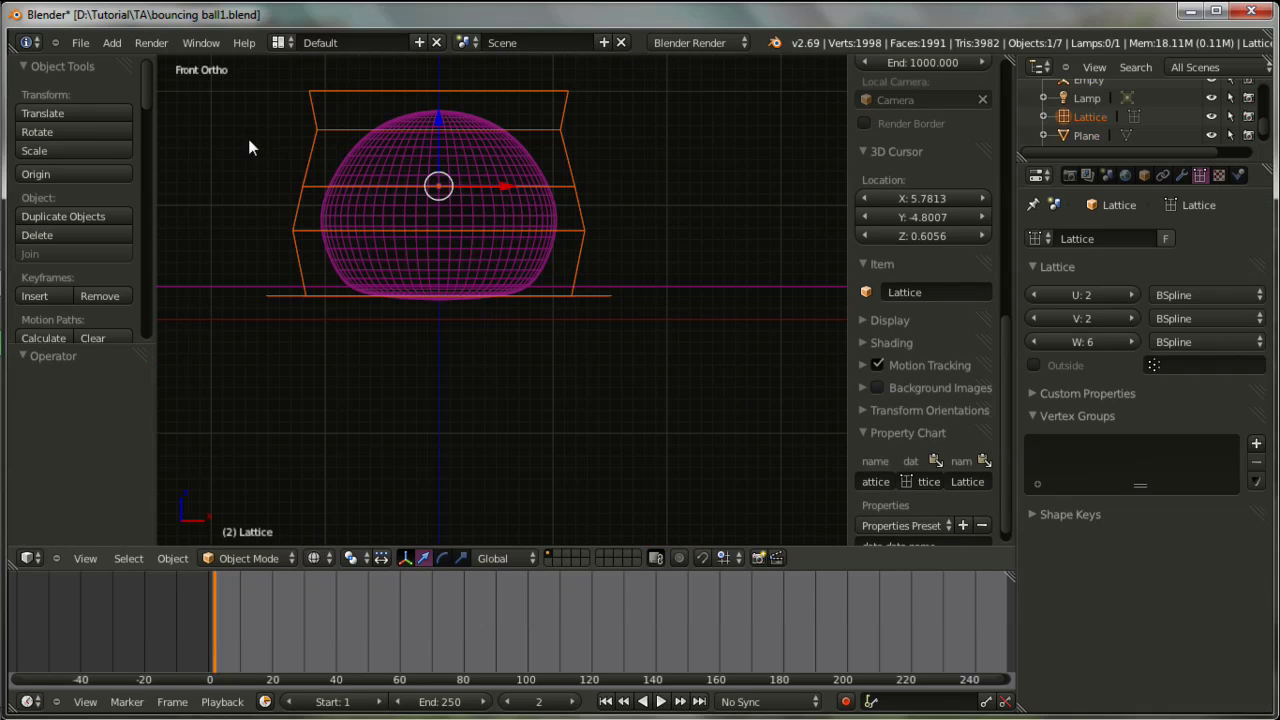
left_click(79, 44)
left_click(113, 46)
mouse_move(134, 198)
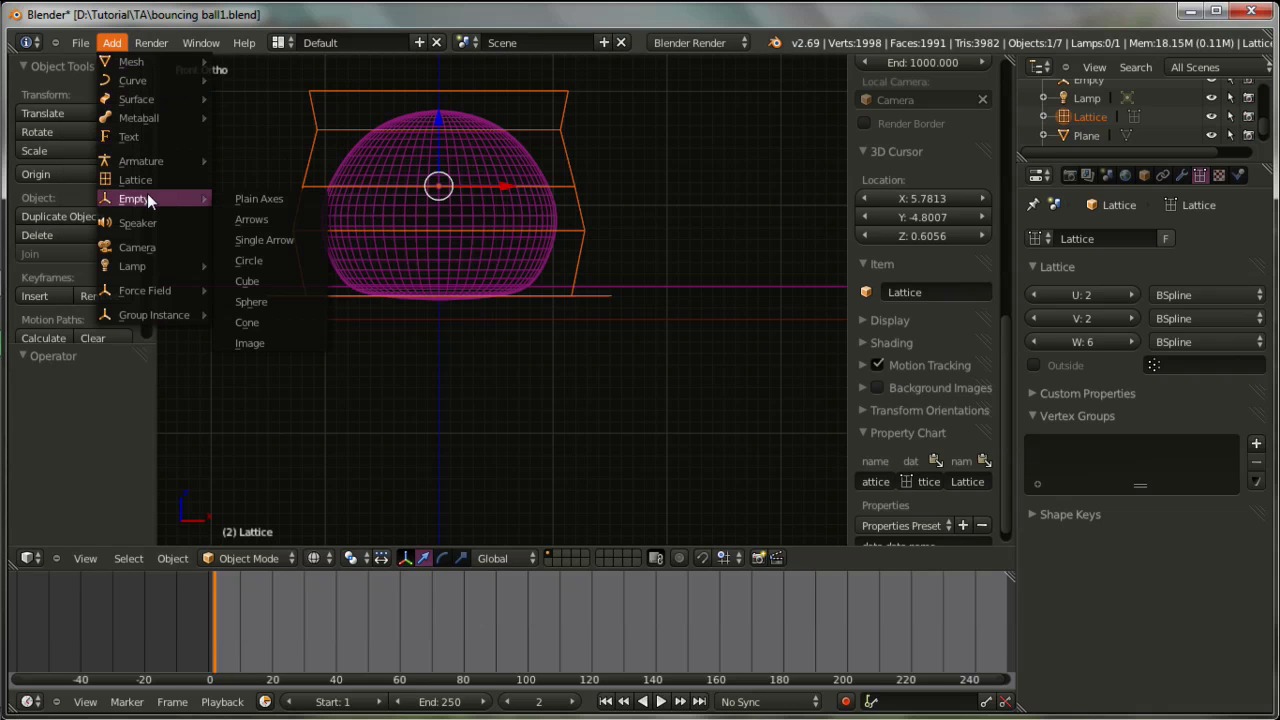
scroll(473, 215, "down", 2)
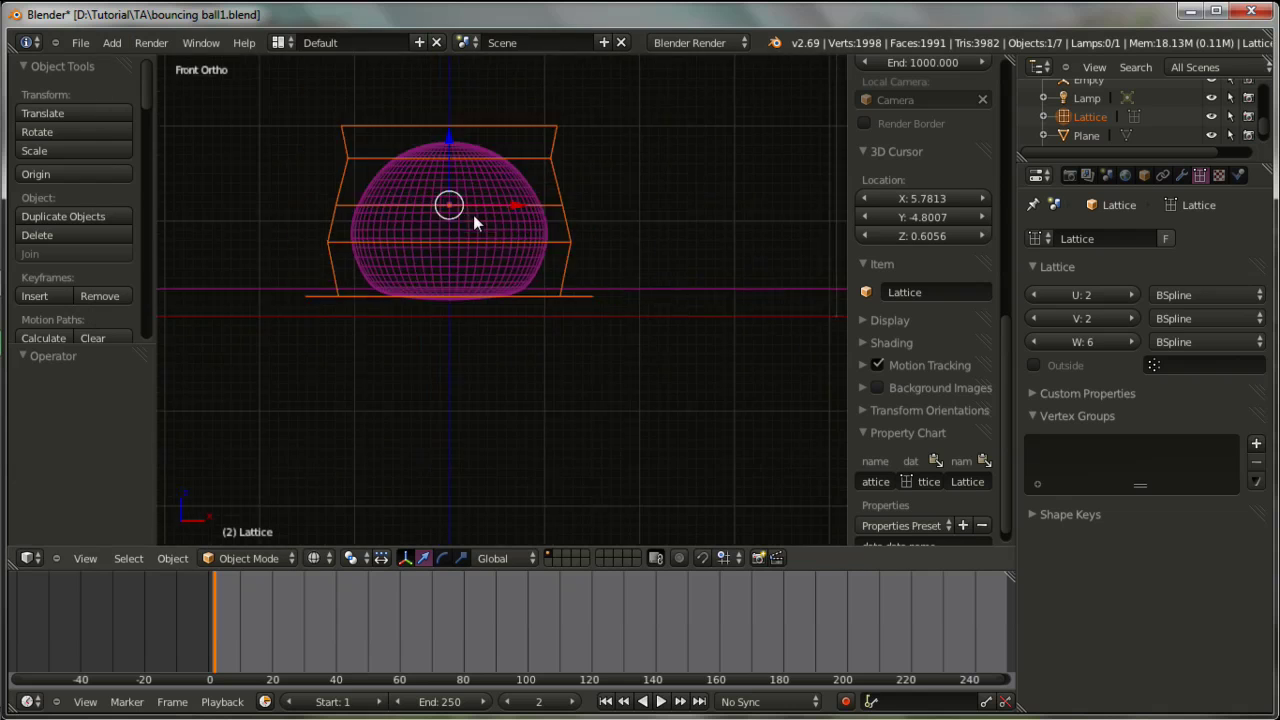
scroll(473, 227, "down", 4)
scroll(473, 227, "down", 2)
right_click(643, 290)
key("x")
left_click(643, 290)
right_click(495, 285)
- Snap the 3D cursor to the lattice centre and add a Plain Axes empty there at Z 1.171
scroll(492, 303, "up", 2)
scroll(492, 296, "up", 1)
key("shift+s")
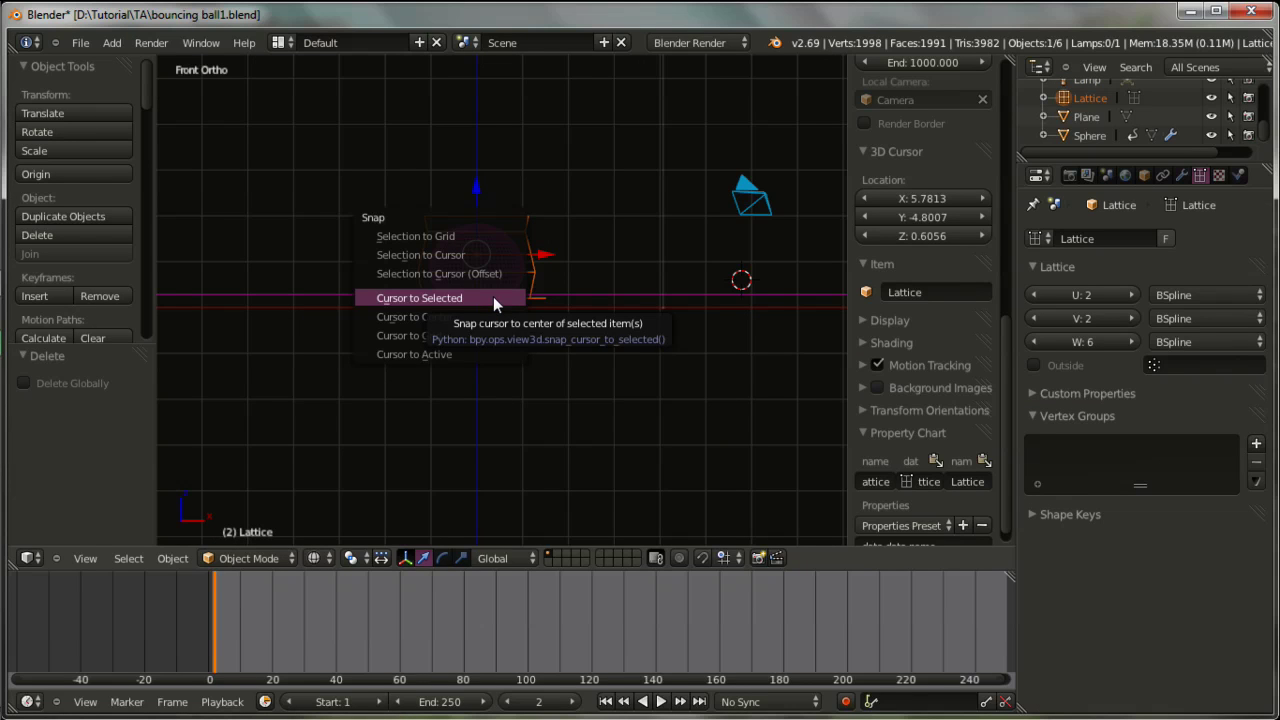
left_click(493, 296)
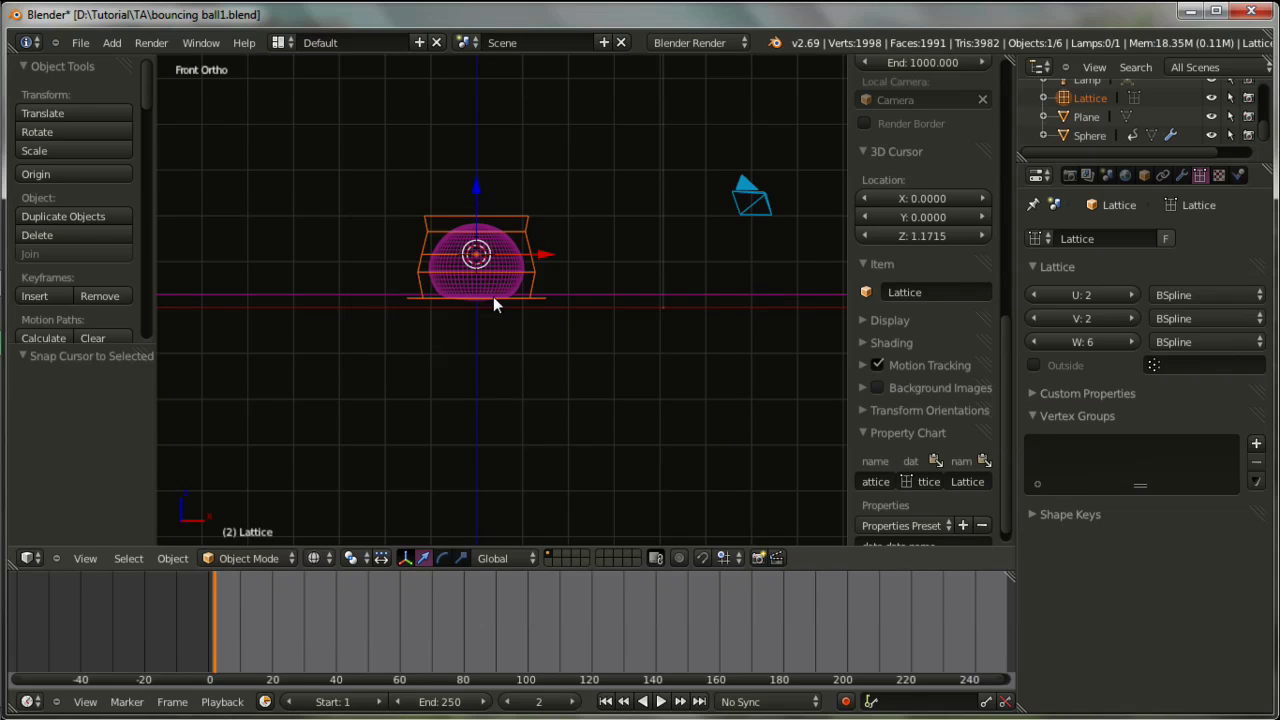
left_click(112, 43)
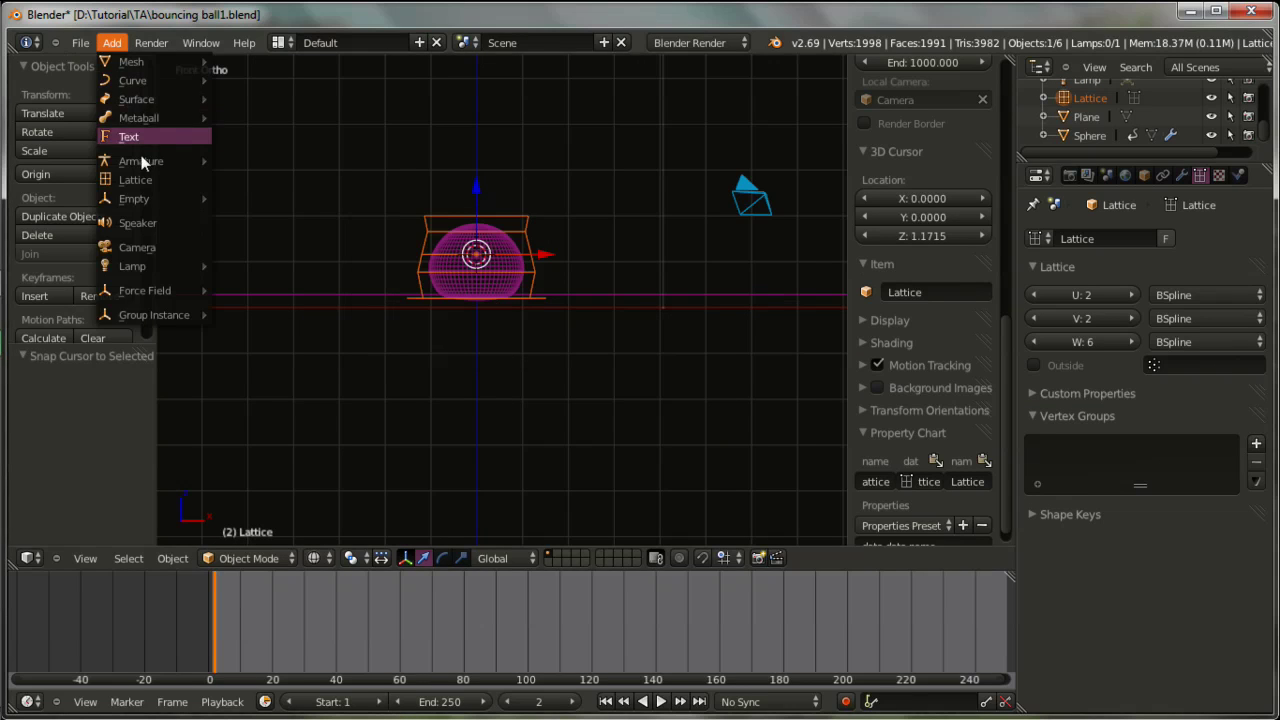
left_click(242, 198)
scroll(545, 330, "up", 1)
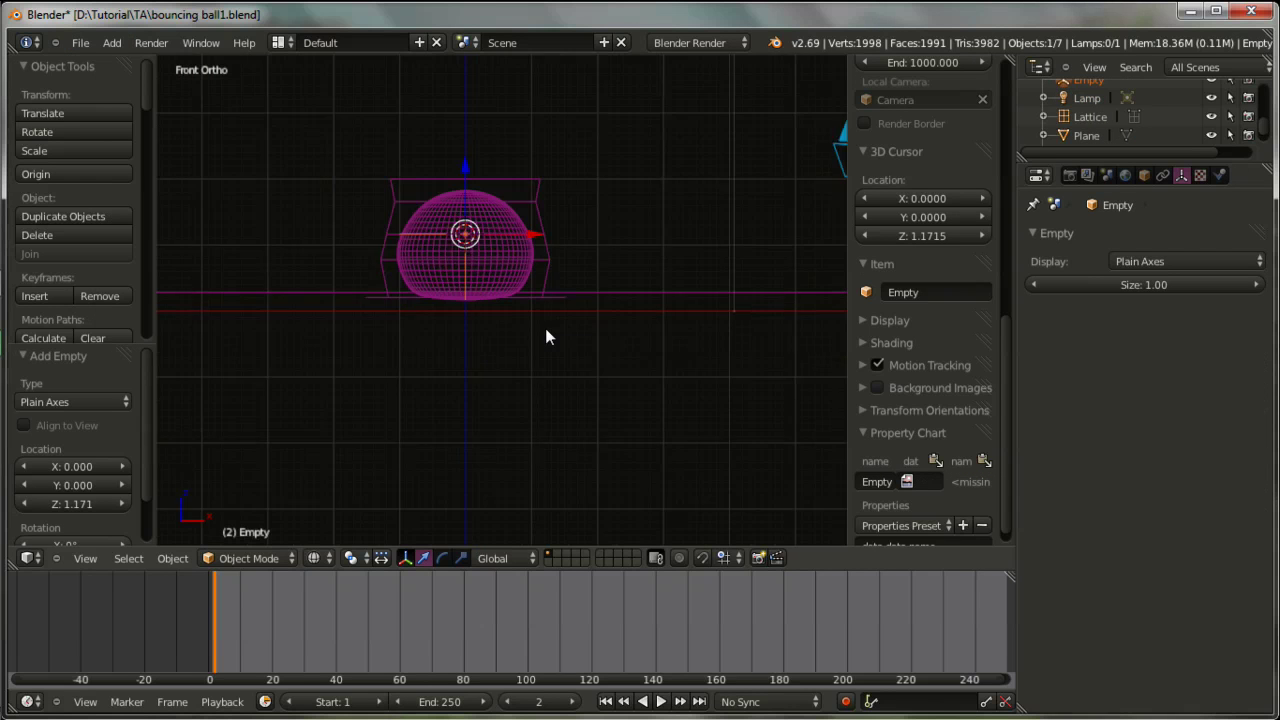
scroll(545, 330, "up", 4)
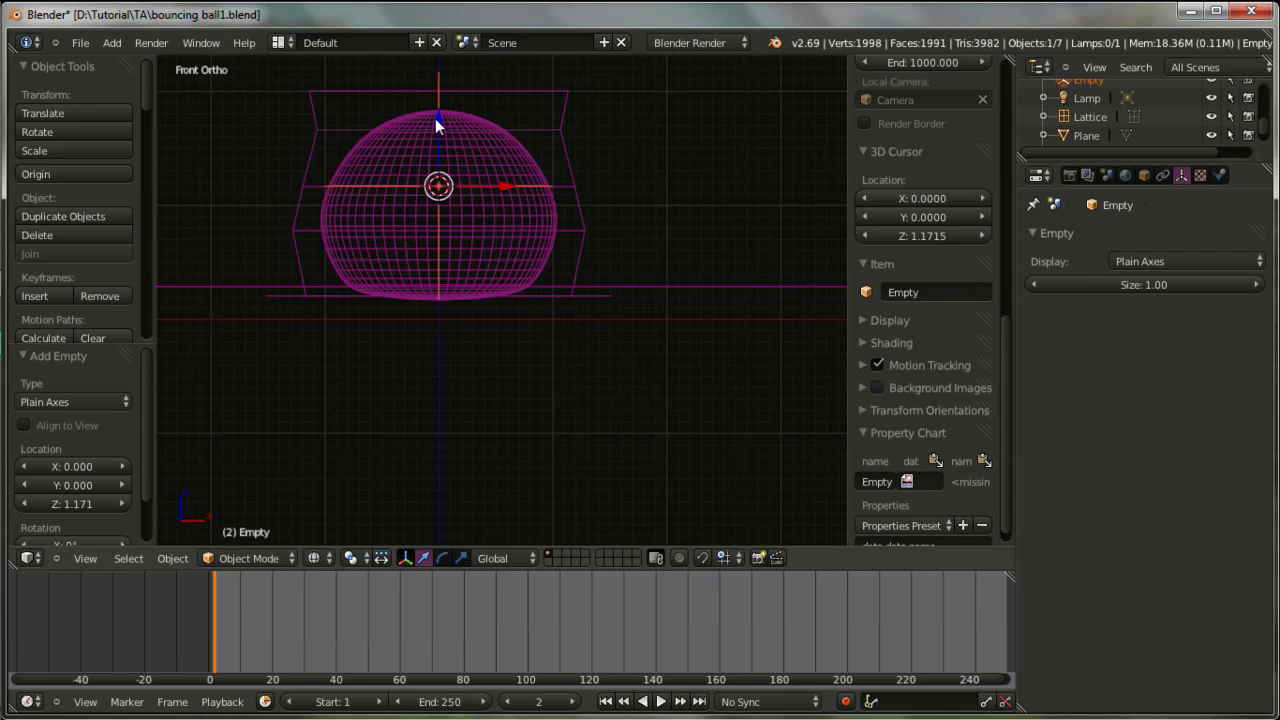
- Lower the Plain Axes empty along Z to the ball's base, checking it in front view
key("g")
key("z")
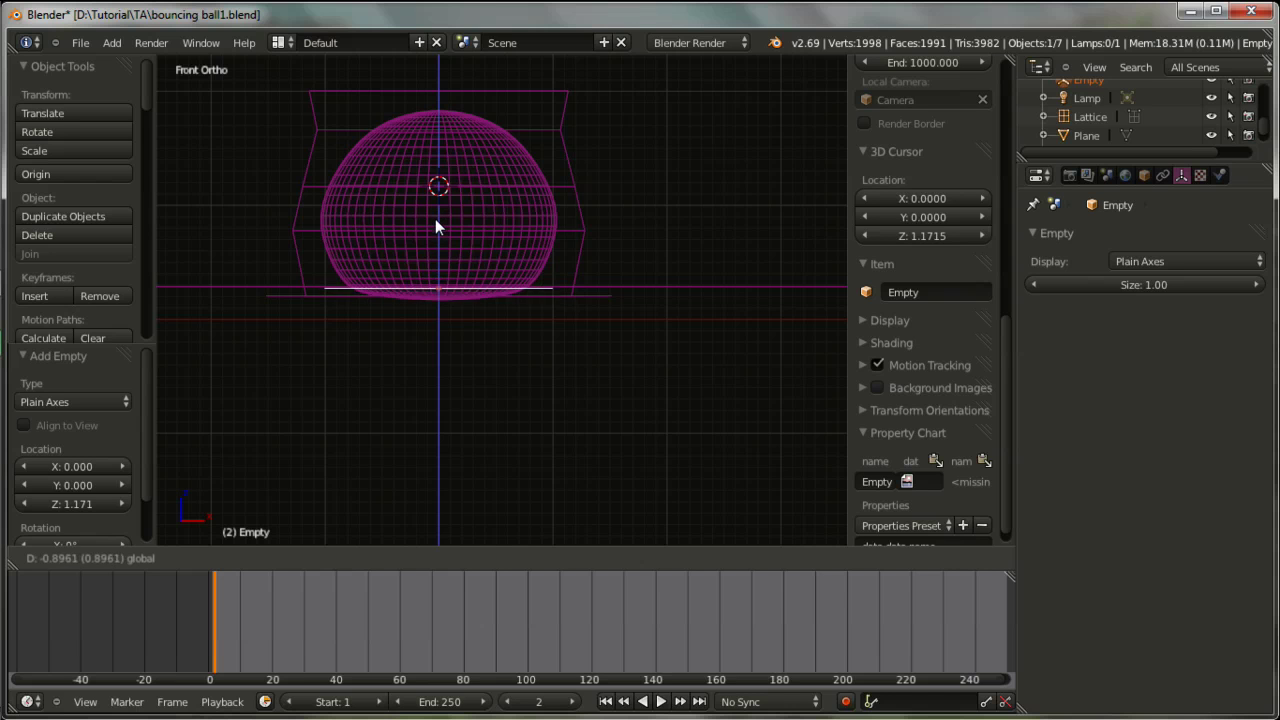
left_click(435, 213)
mouse_move(435, 213)
middle_mouse_down()
mouse_move(481, 320)
mouse_move(517, 337)
mouse_move(483, 314)
middle_mouse_up()
key("KP_1")
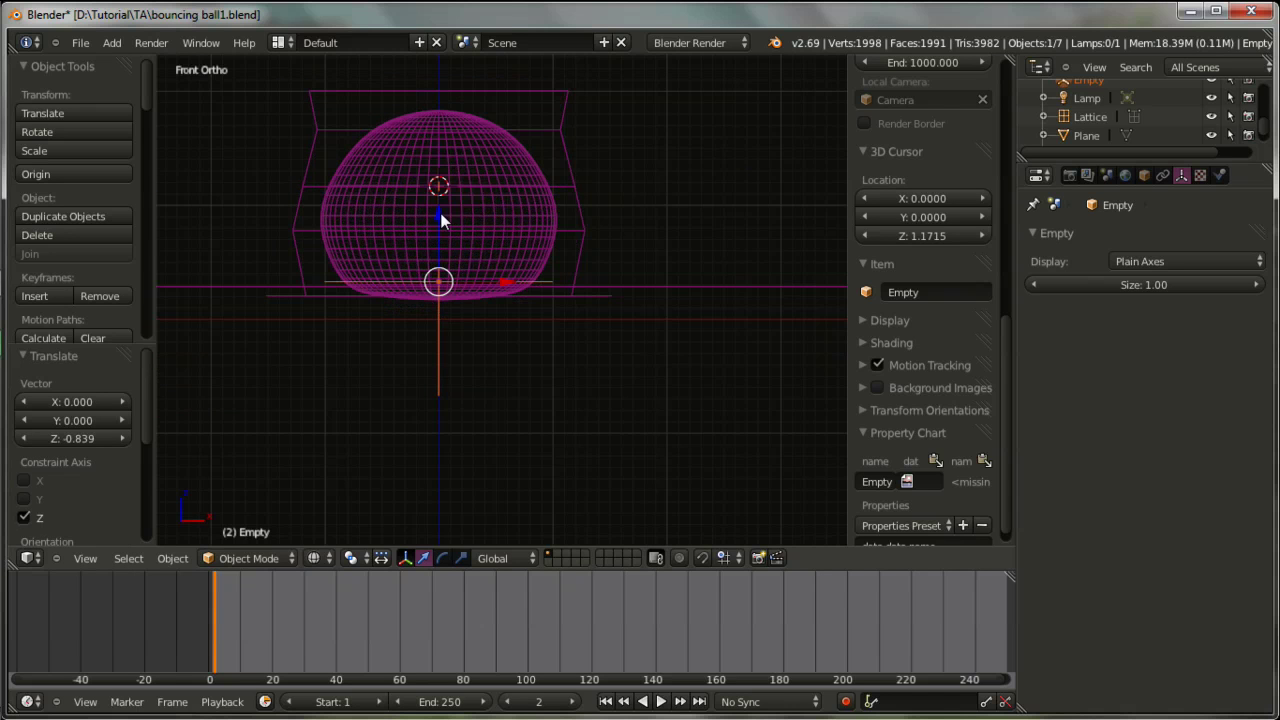
left_click_drag(441, 219, 434, 224)
left_click(433, 217)
middle_click_drag(433, 217, 488, 330)
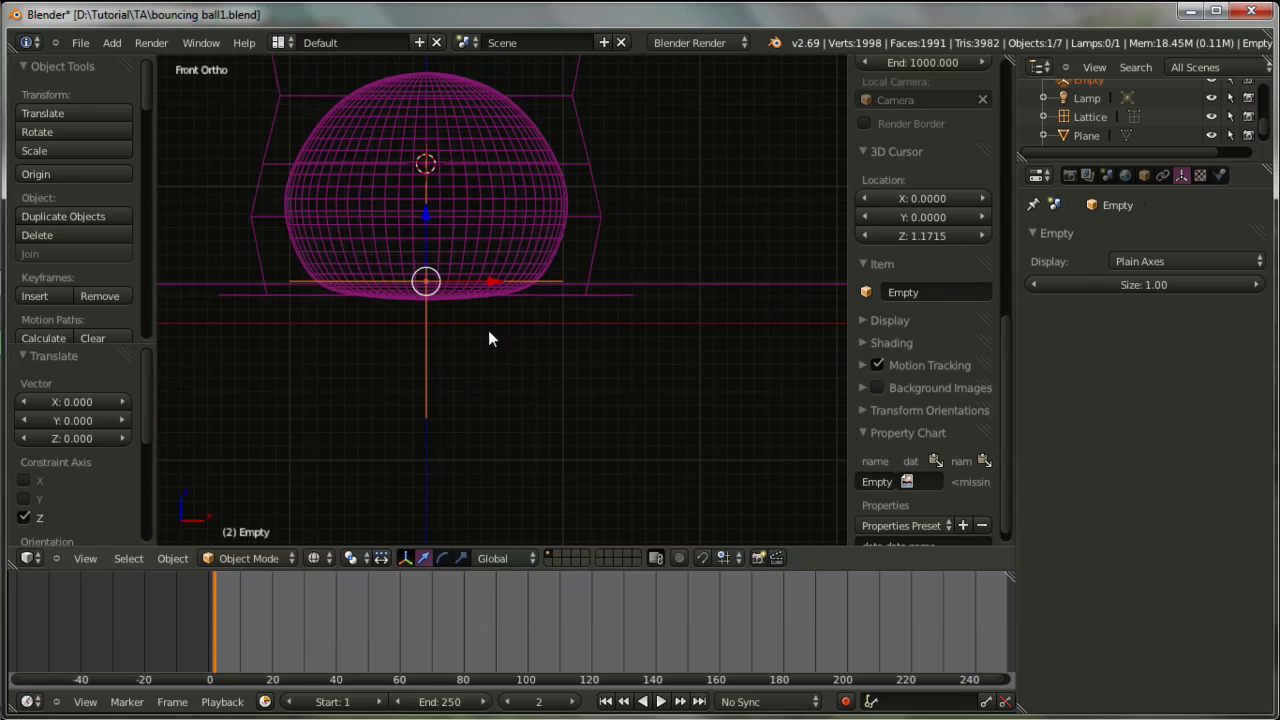
key("KP_1")
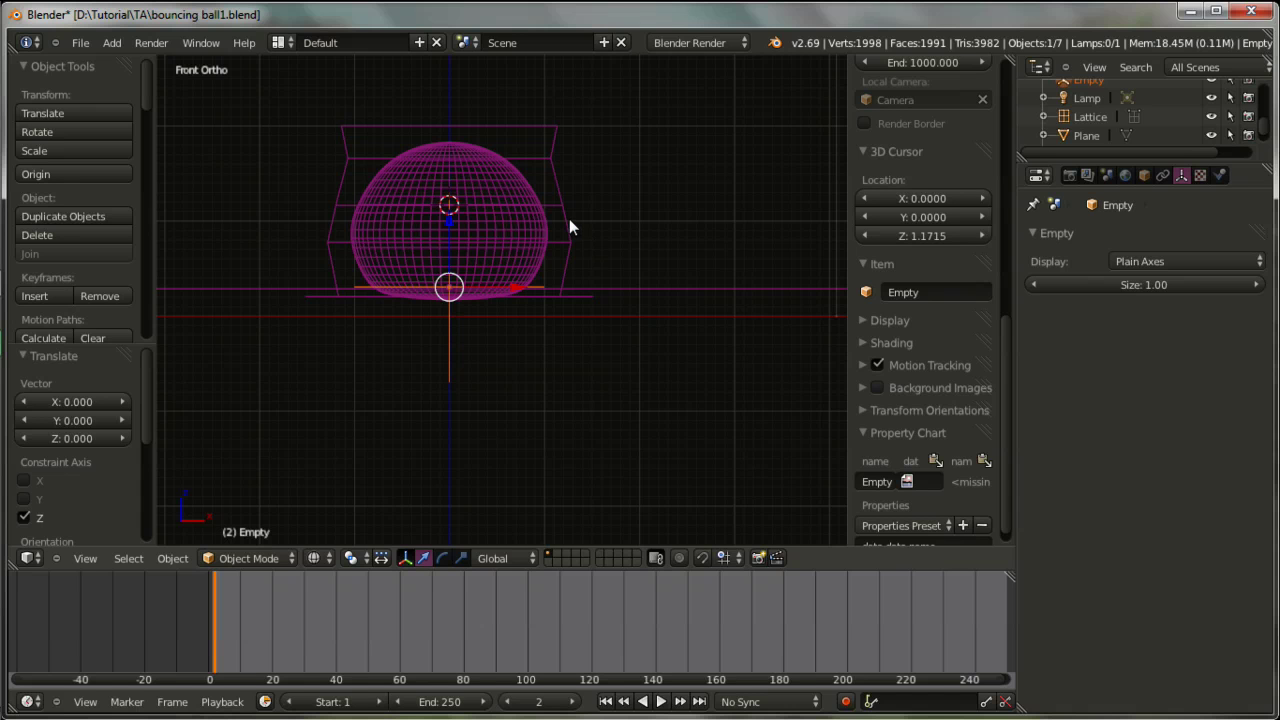
- Select the lattice, the sphere, and the empty last, then apply Ctrl+P > Object
right_click(569, 221)
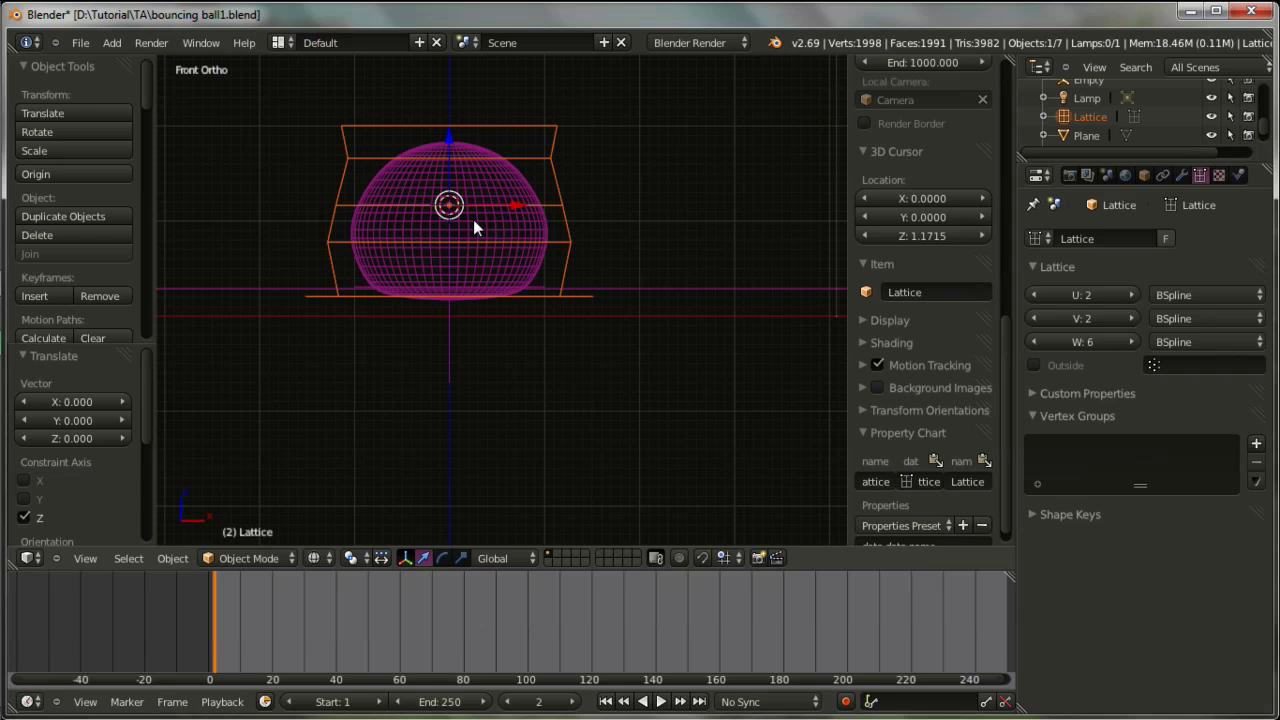
right_click(511, 177, "shift")
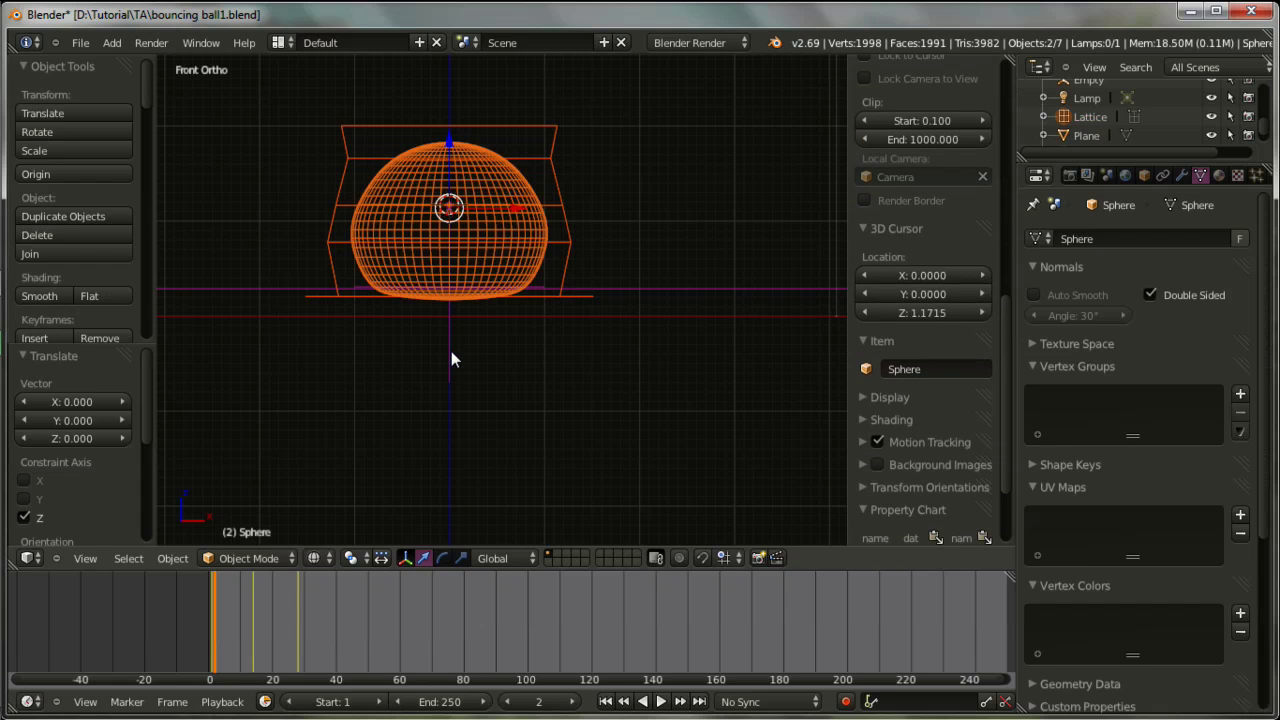
right_click(451, 360, "shift")
scroll(451, 352, "down", 2)
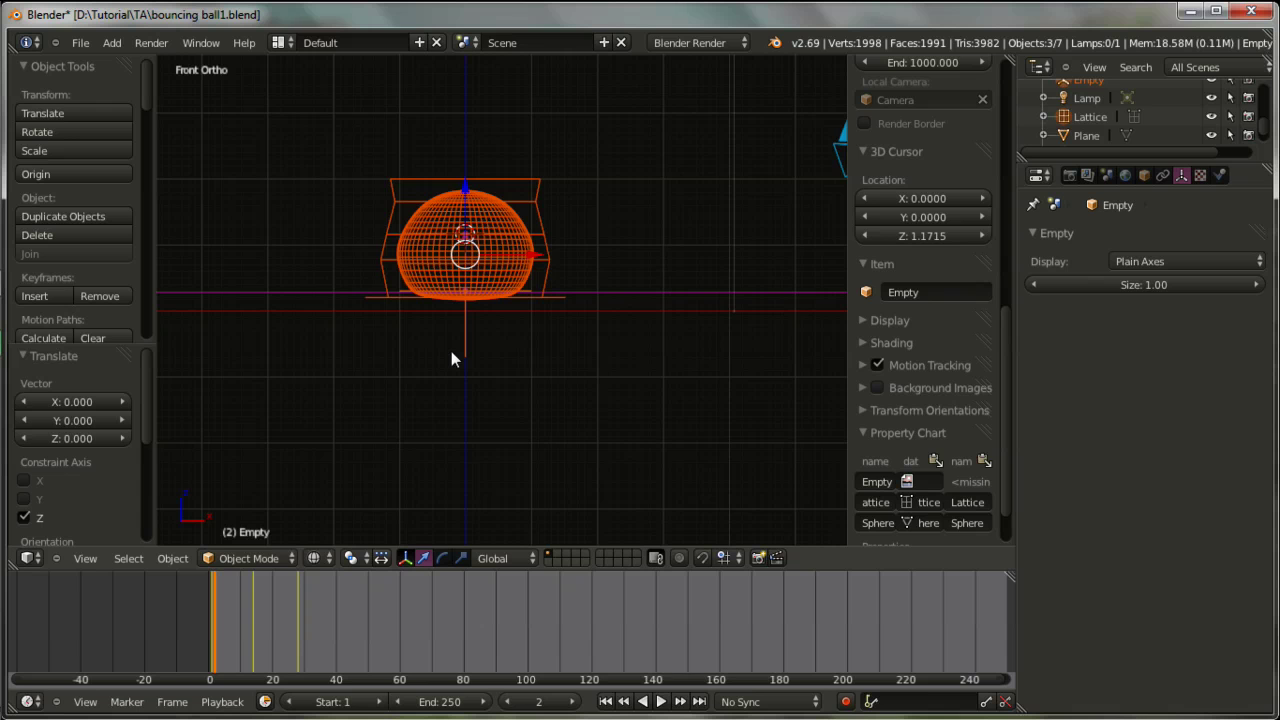
mouse_move(428, 355)
middle_mouse_down()
mouse_move(456, 365)
mouse_move(426, 358)
middle_mouse_up()
key("KP_1")
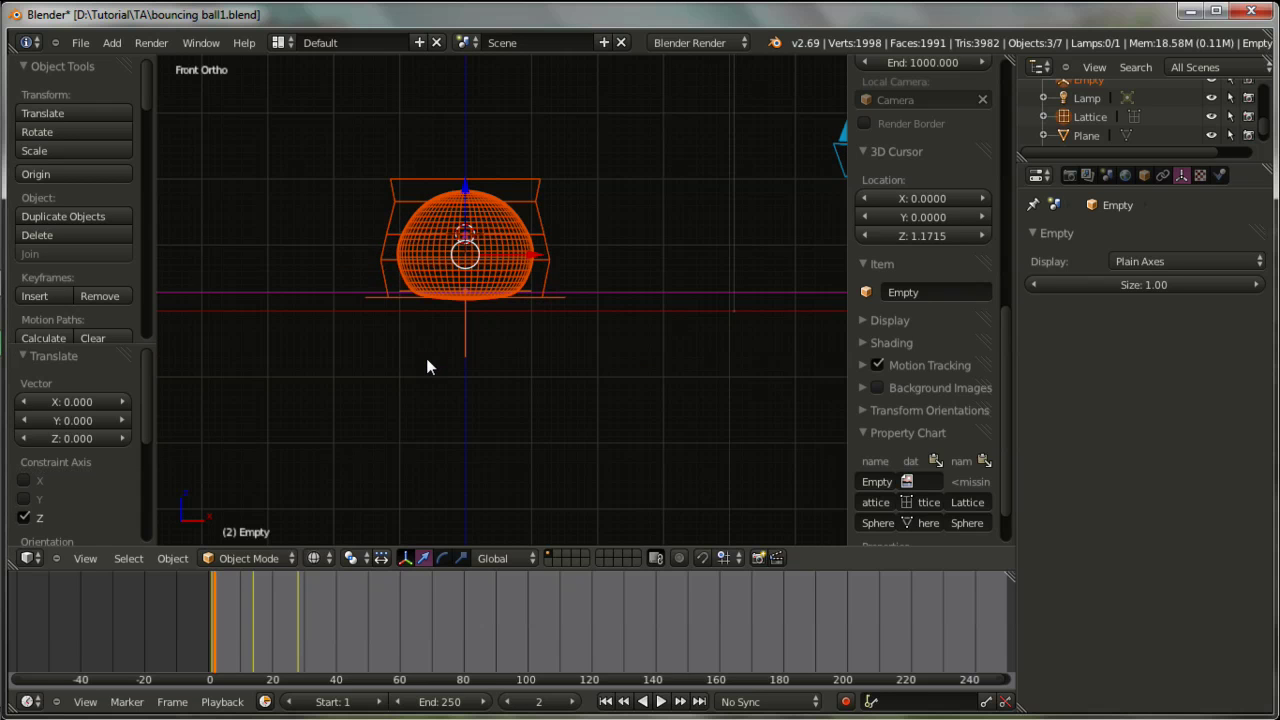
key("ctrl+p")
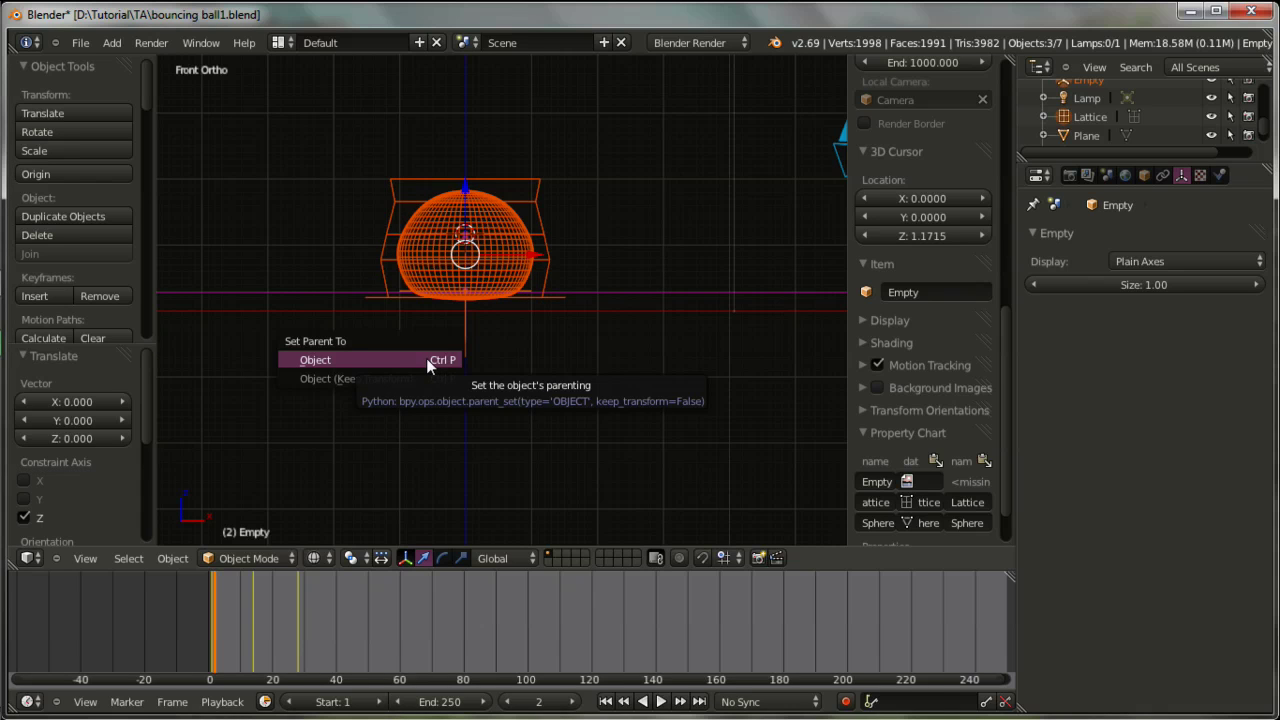
left_click(324, 364)
- Try sliding the empty and ball sideways along X, then undo the move
right_click(468, 328)
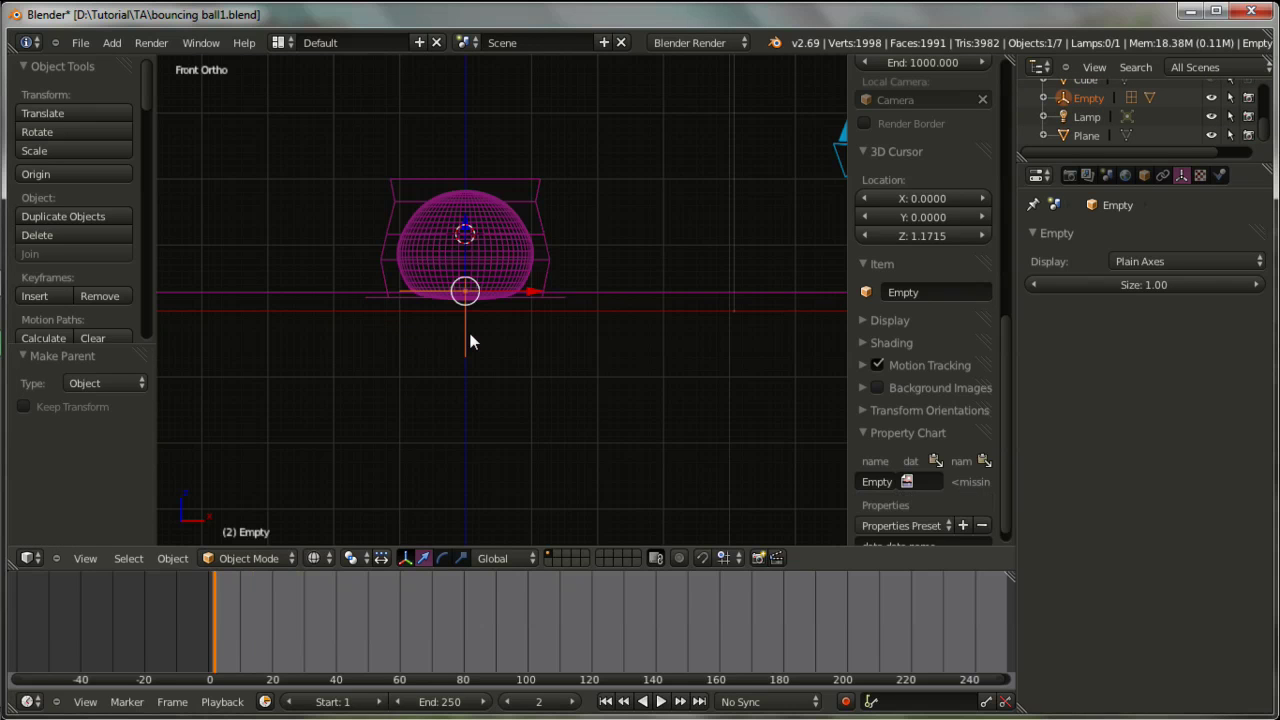
left_click_drag(522, 291, 584, 344)
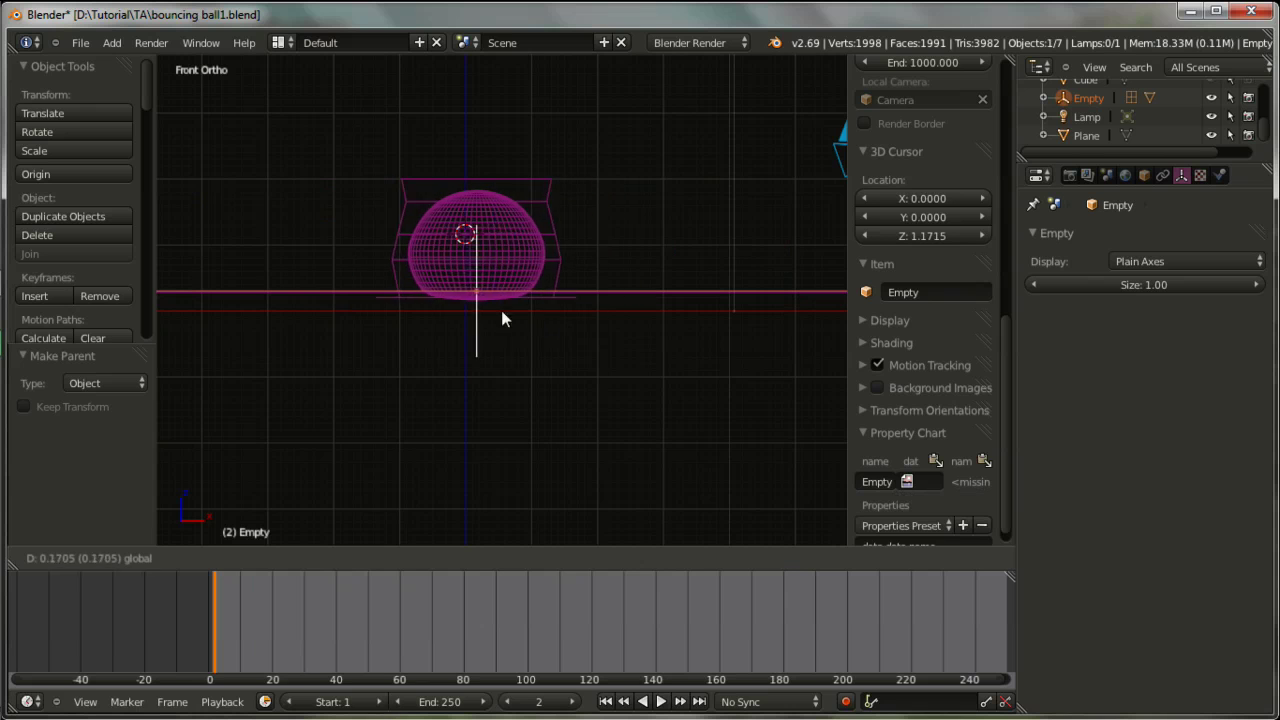
mouse_move(583, 343)
left_mouse_down()
mouse_move(533, 312)
mouse_move(543, 285)
mouse_move(460, 294)
mouse_move(543, 320)
mouse_move(611, 317)
mouse_move(558, 318)
mouse_move(579, 312)
left_mouse_up()
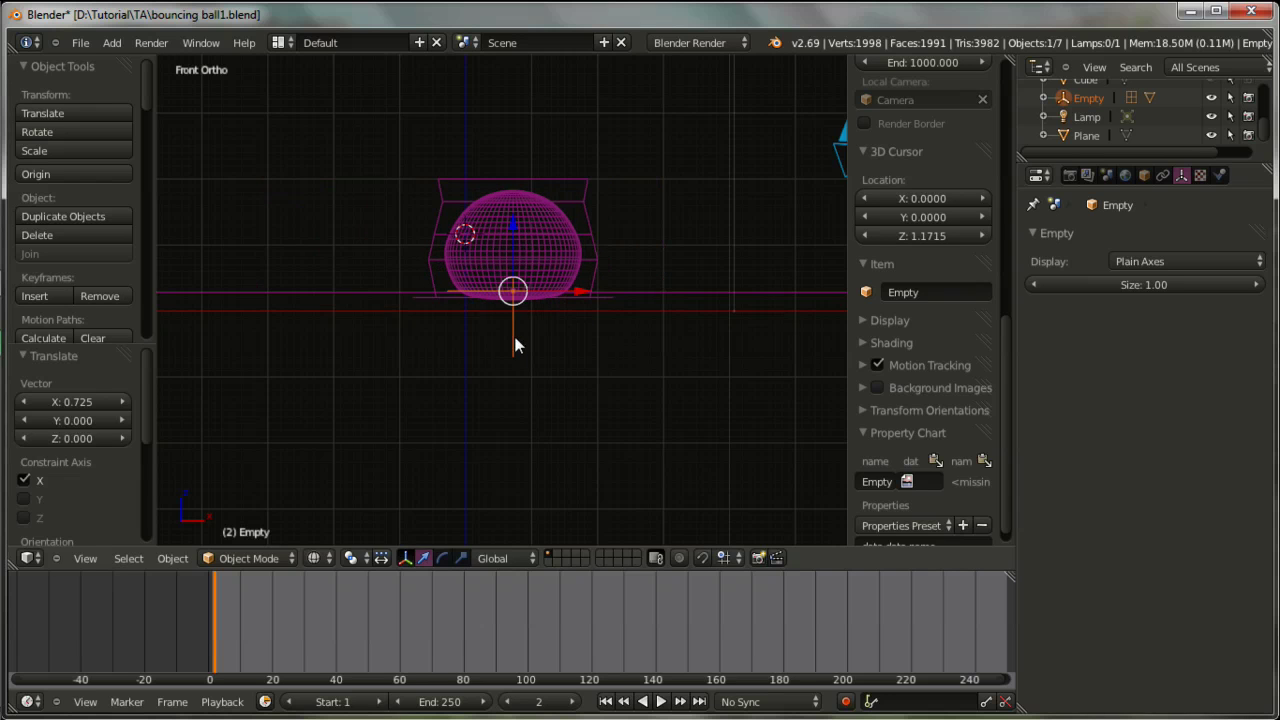
key("ctrl+z")
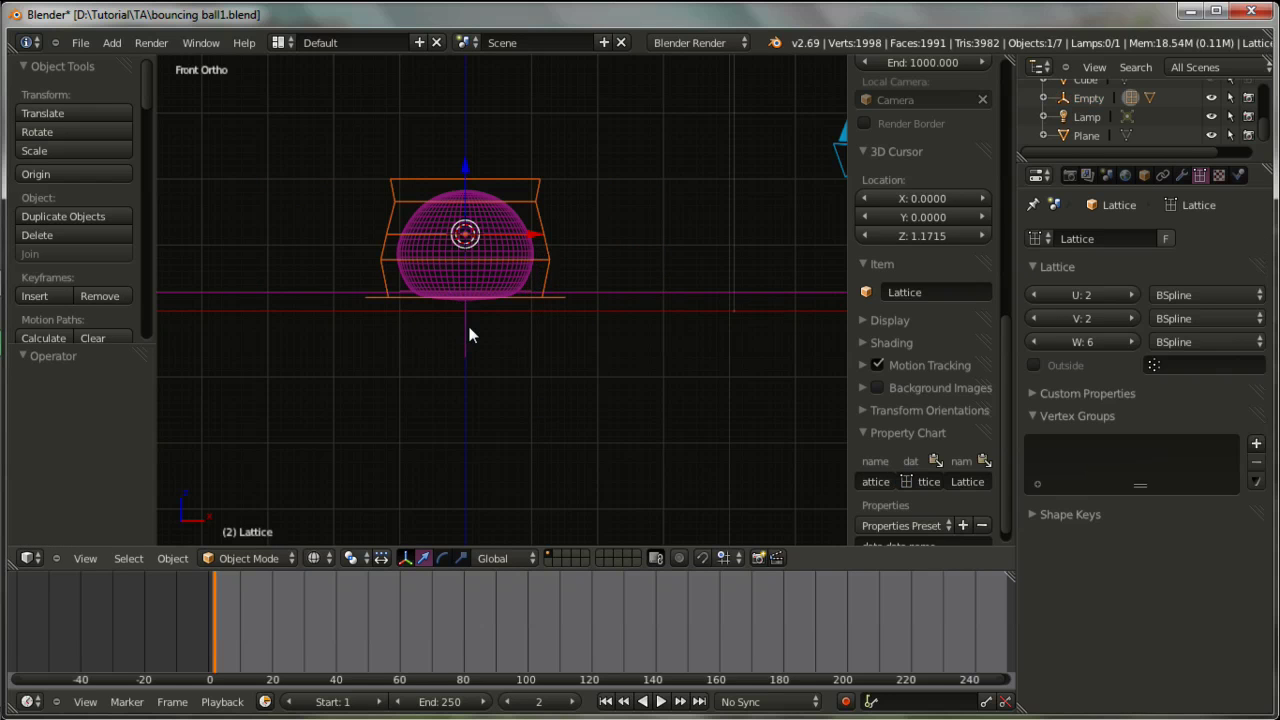
- Select the empty and nudge it slightly along X, carrying the ball and lattice
right_click(500, 289)
left_click(513, 283)
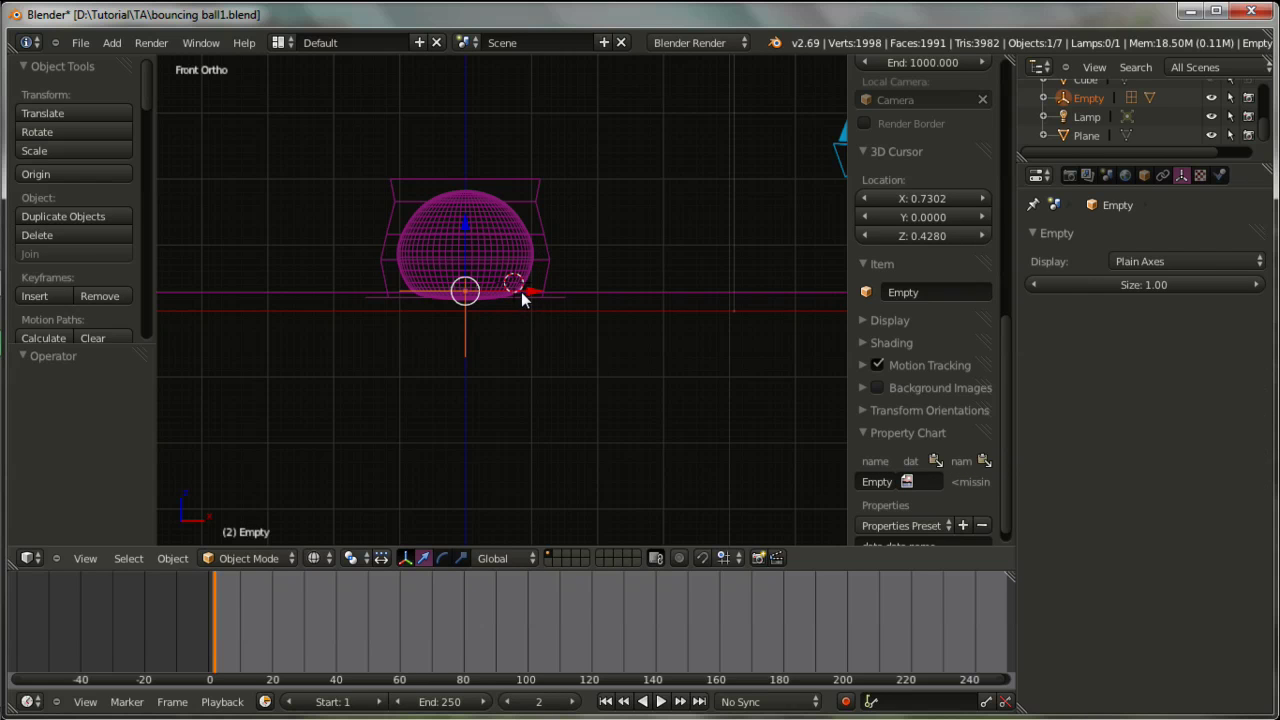
key("g")
key("x")
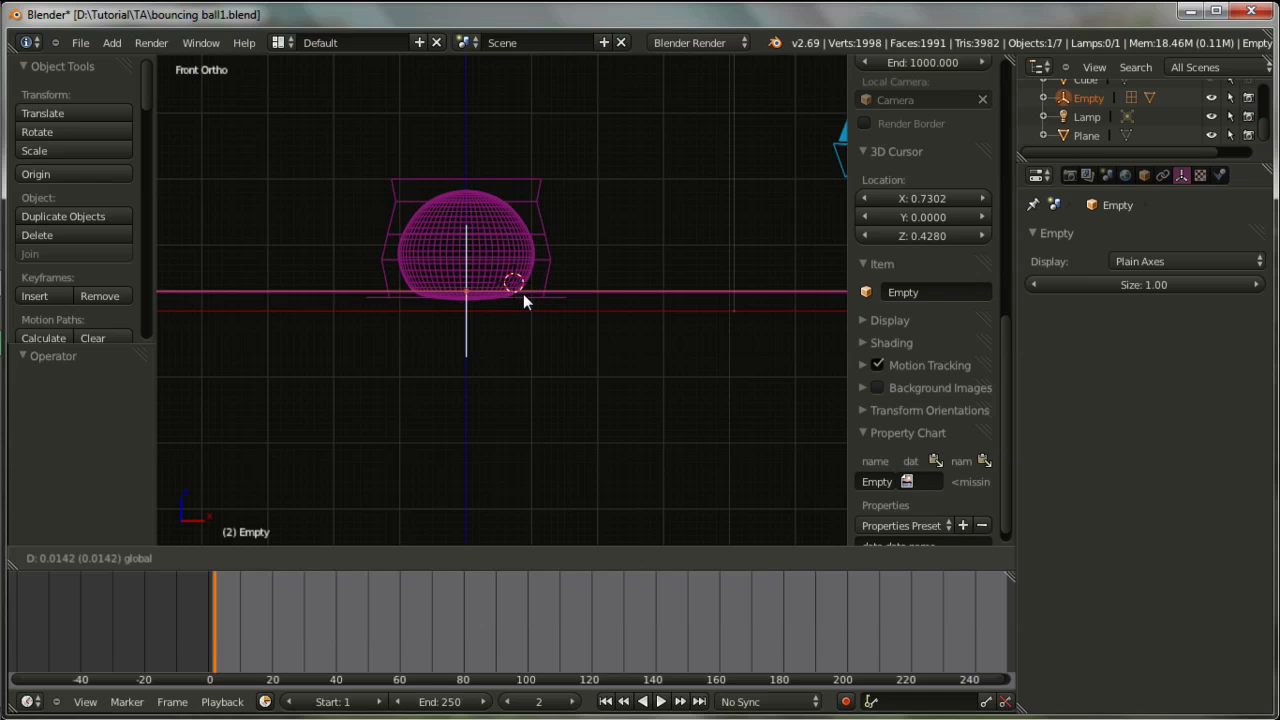
left_click(523, 294)
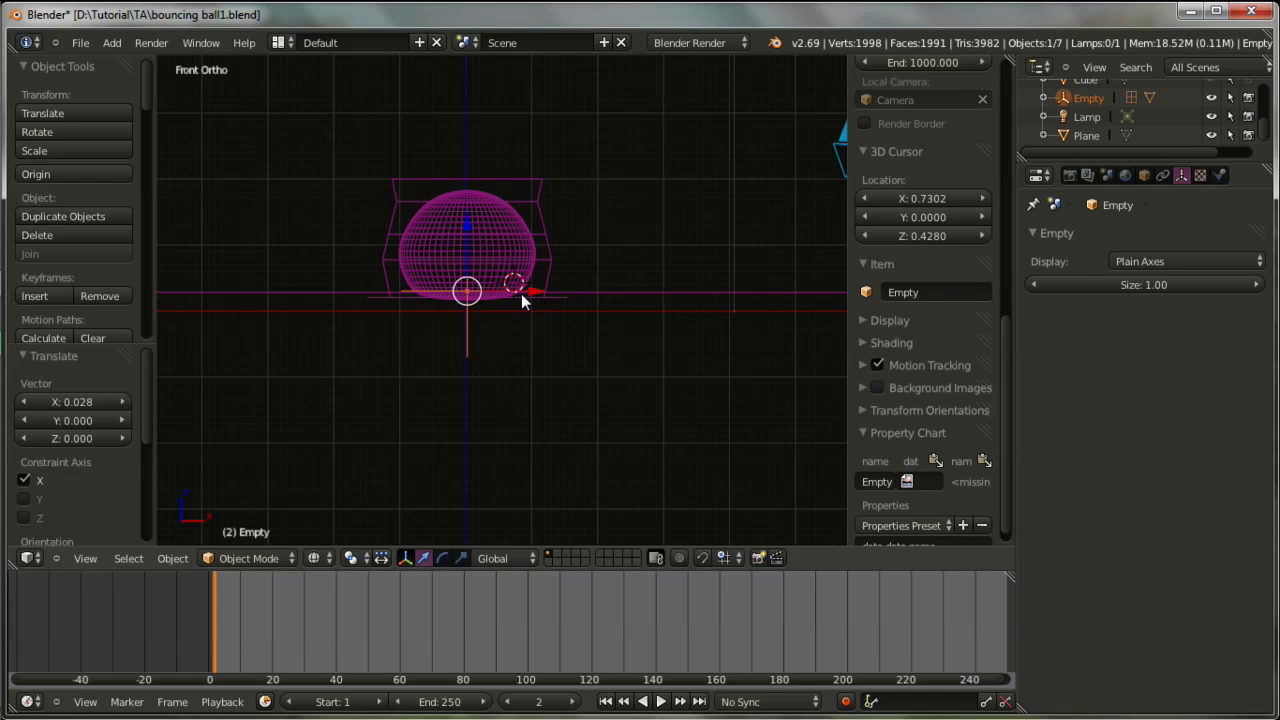
key("ctrl+z")
mouse_move(514, 380)
middle_mouse_down()
mouse_move(559, 397)
mouse_move(516, 486)
middle_mouse_up()
- Slide the empty left along X so the ball moves with it
scroll(564, 400, "down", 3)
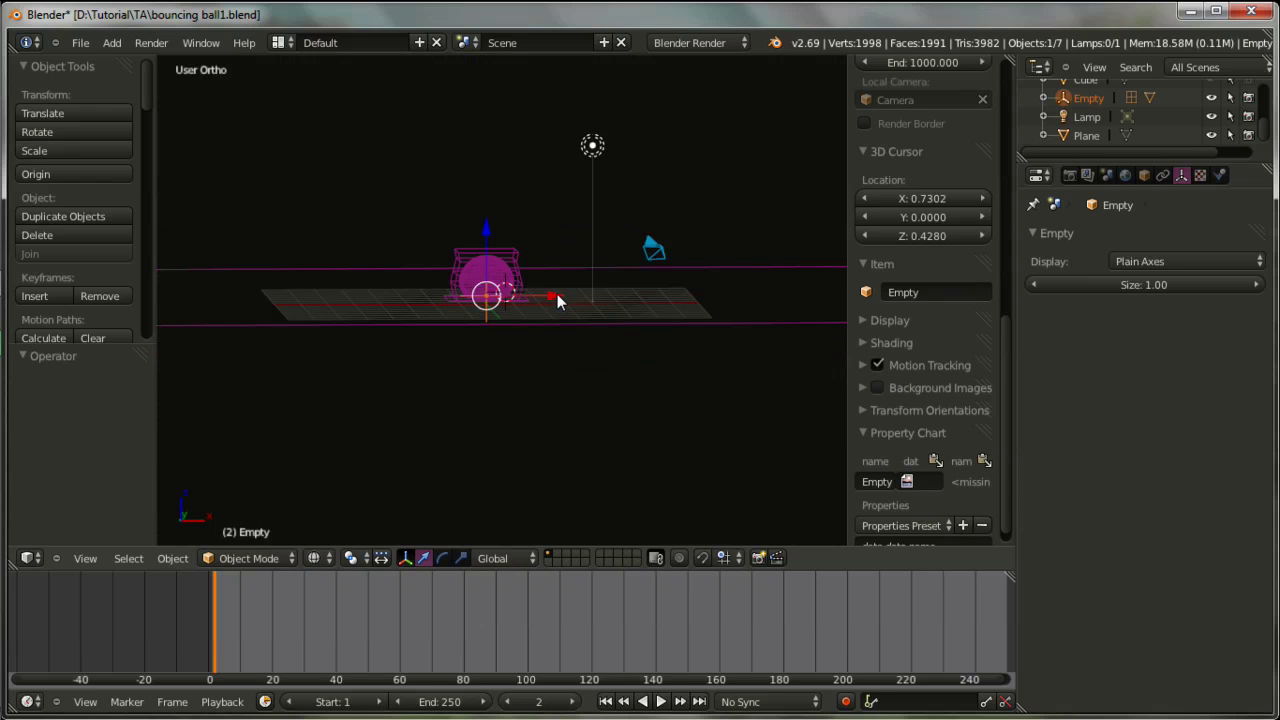
left_click_drag(557, 294, 323, 310)
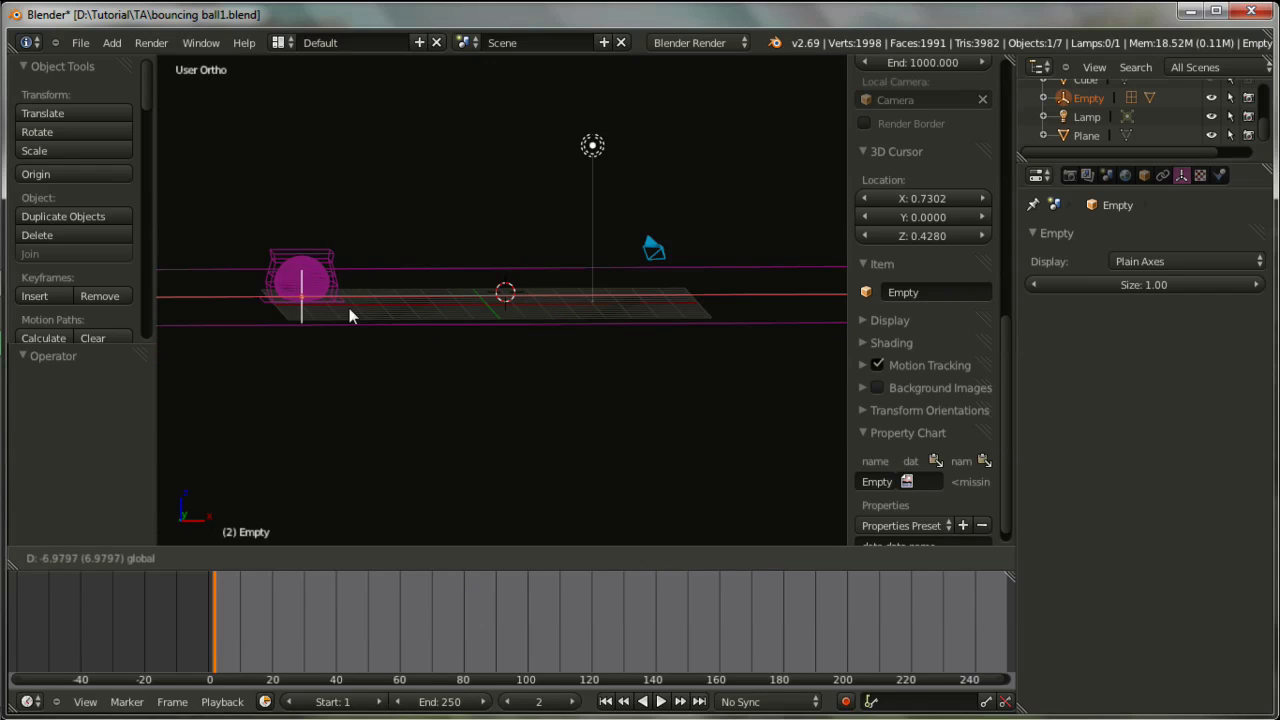
middle_click_drag(323, 310, 383, 423)
key("g")
key("x")
left_click(426, 310)
- Scale the ground plane up to 1.824
right_click(514, 402)
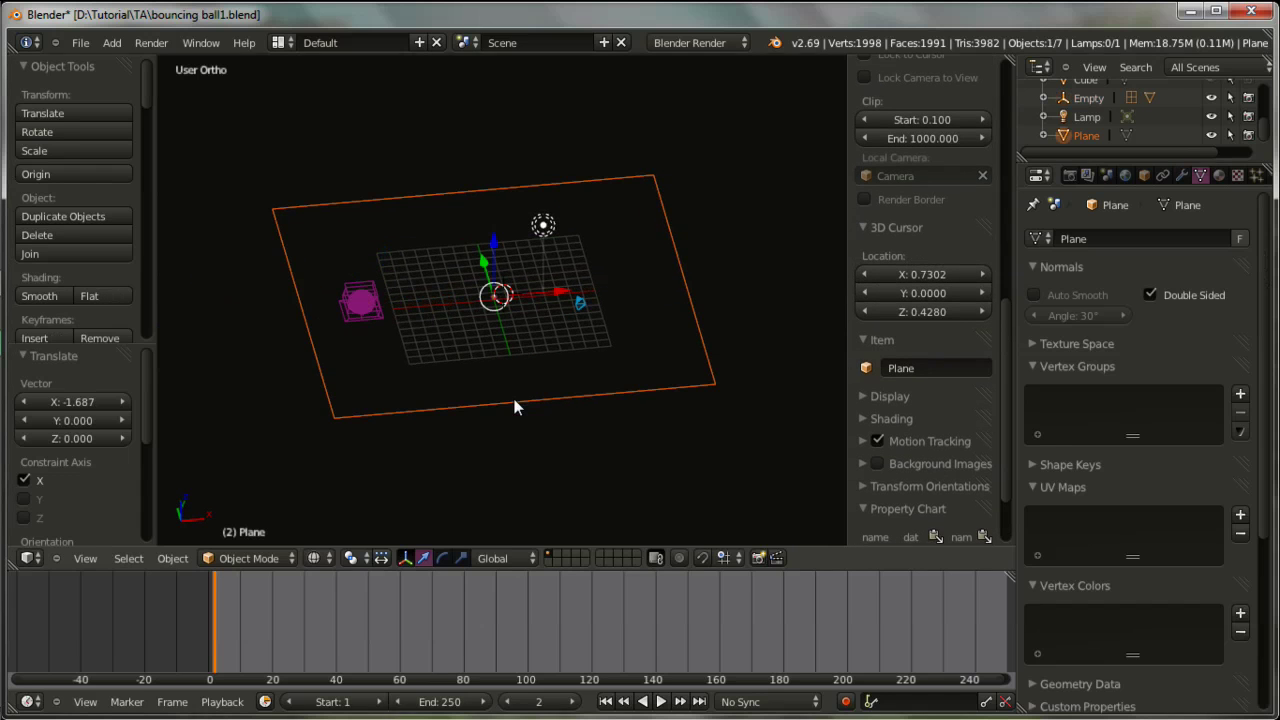
key("s")
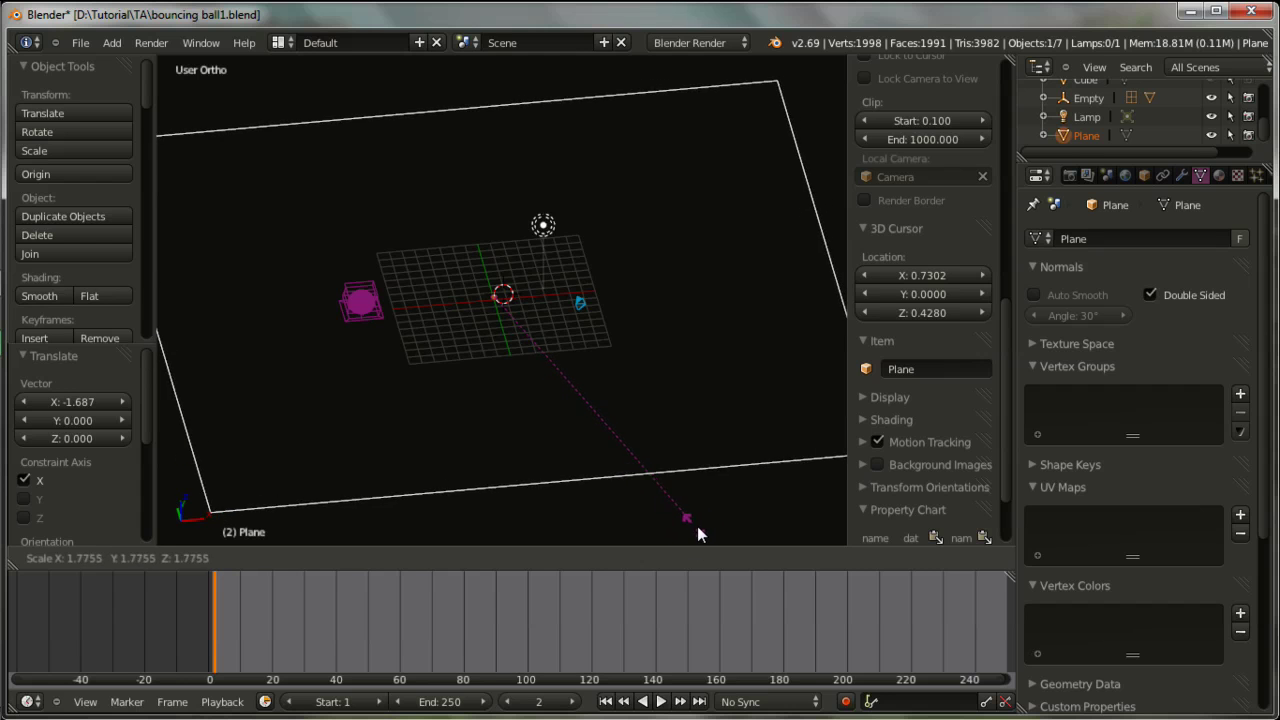
left_click(703, 528)
- Switch to front view and set the viewport shading to Solid
key("KP_1")
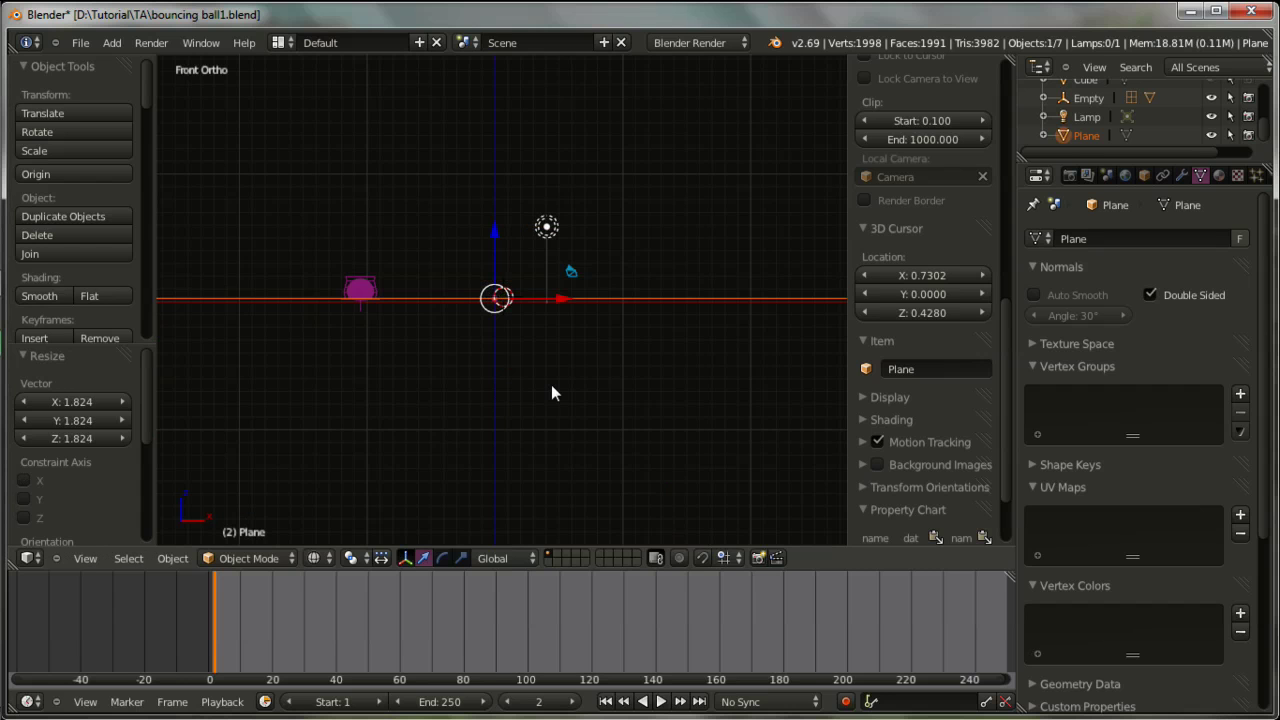
left_click(320, 558)
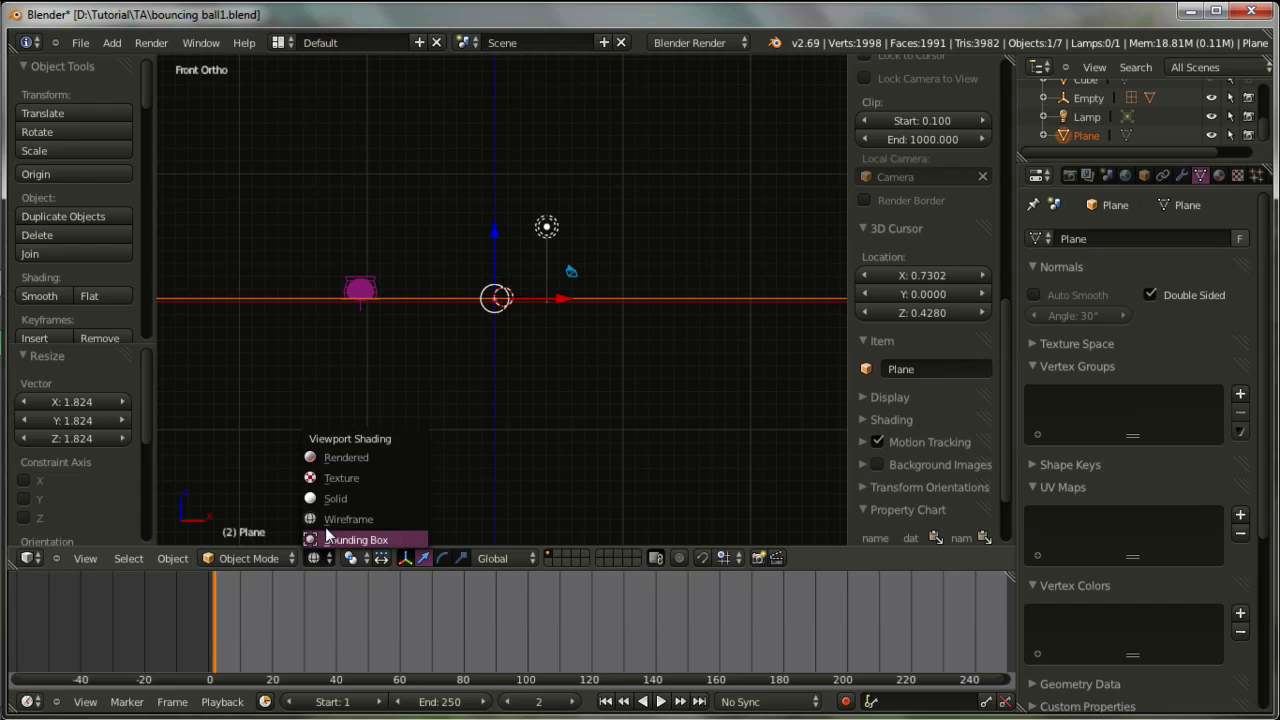
left_click(333, 498)
middle_click_drag(565, 367, 569, 403)
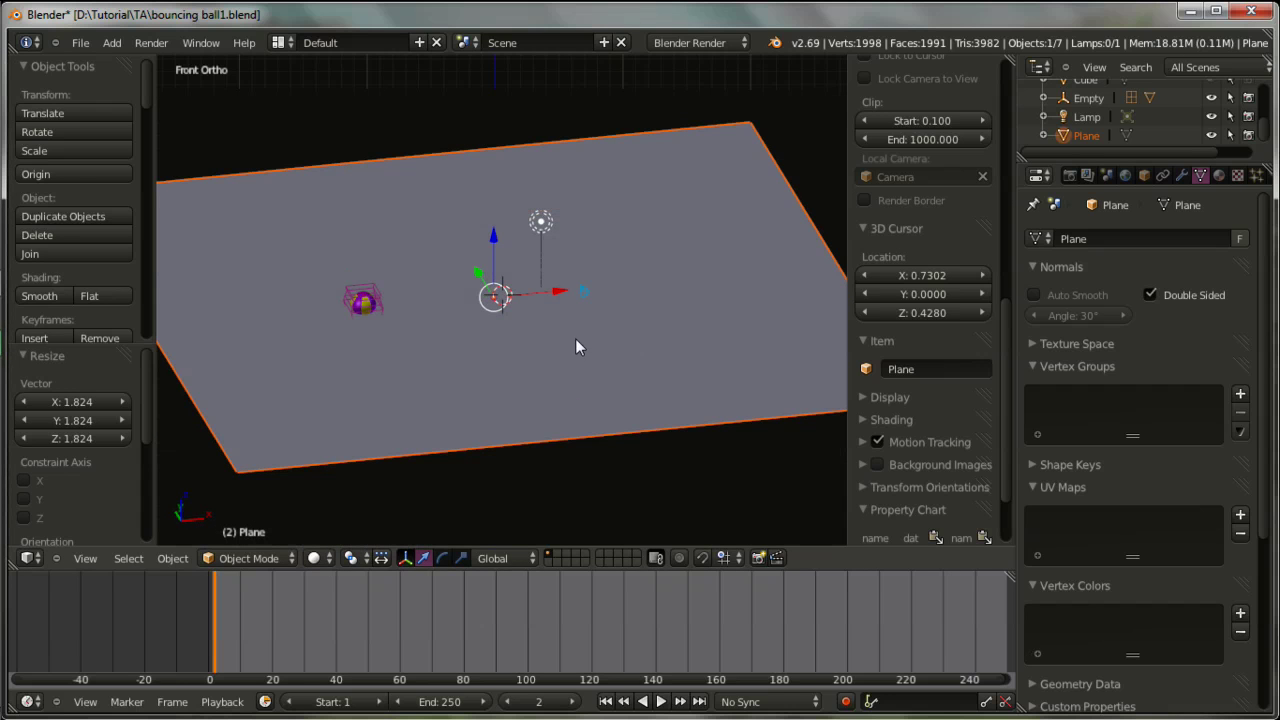
left_click(85, 558)
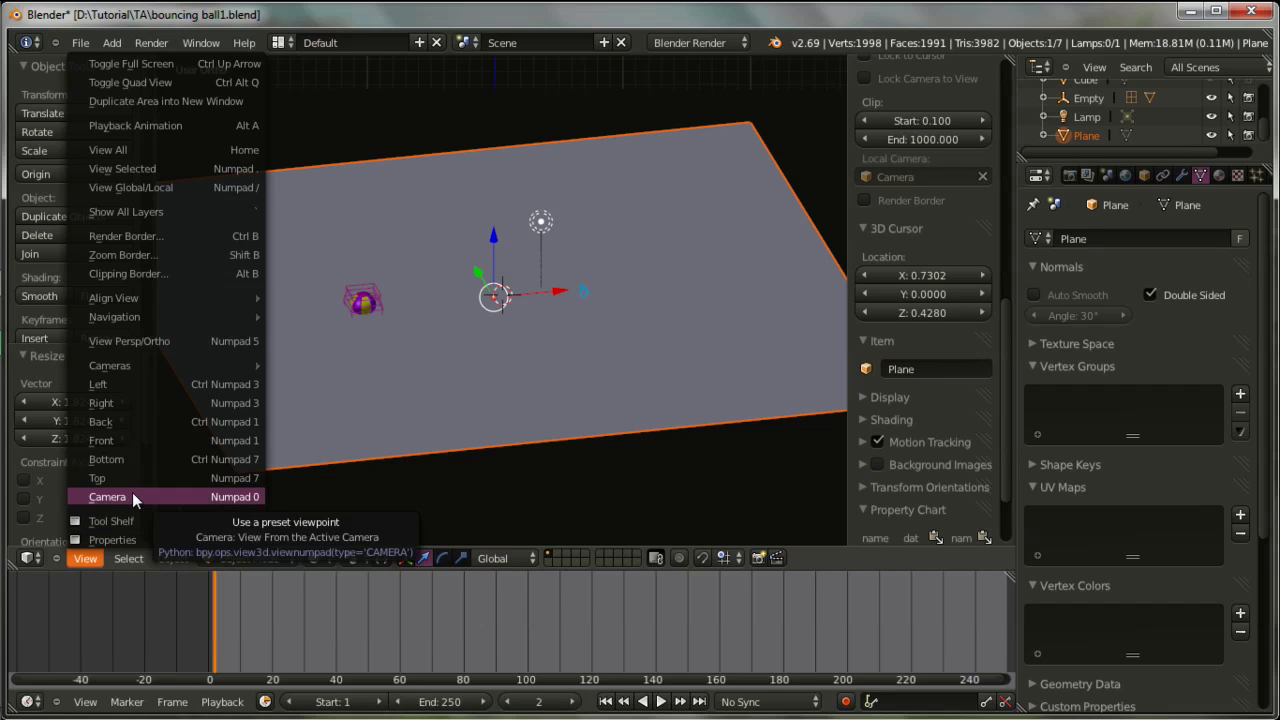
- View the scene through the active camera and scrub the ball's motion
left_click(133, 494)
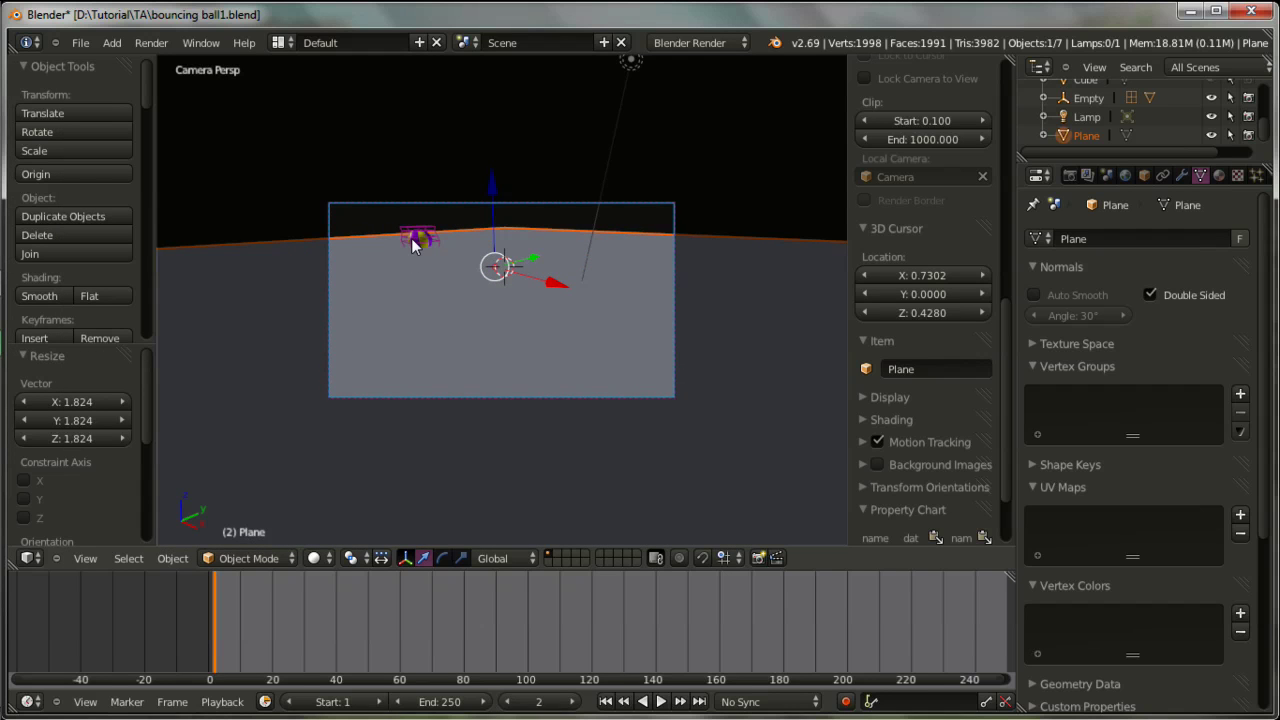
right_click(411, 238)
mouse_move(290, 628)
left_mouse_down()
mouse_move(202, 617)
mouse_move(213, 620)
left_mouse_up()
- Select the camera and raise it 0.805 units along Z
right_click(662, 342)
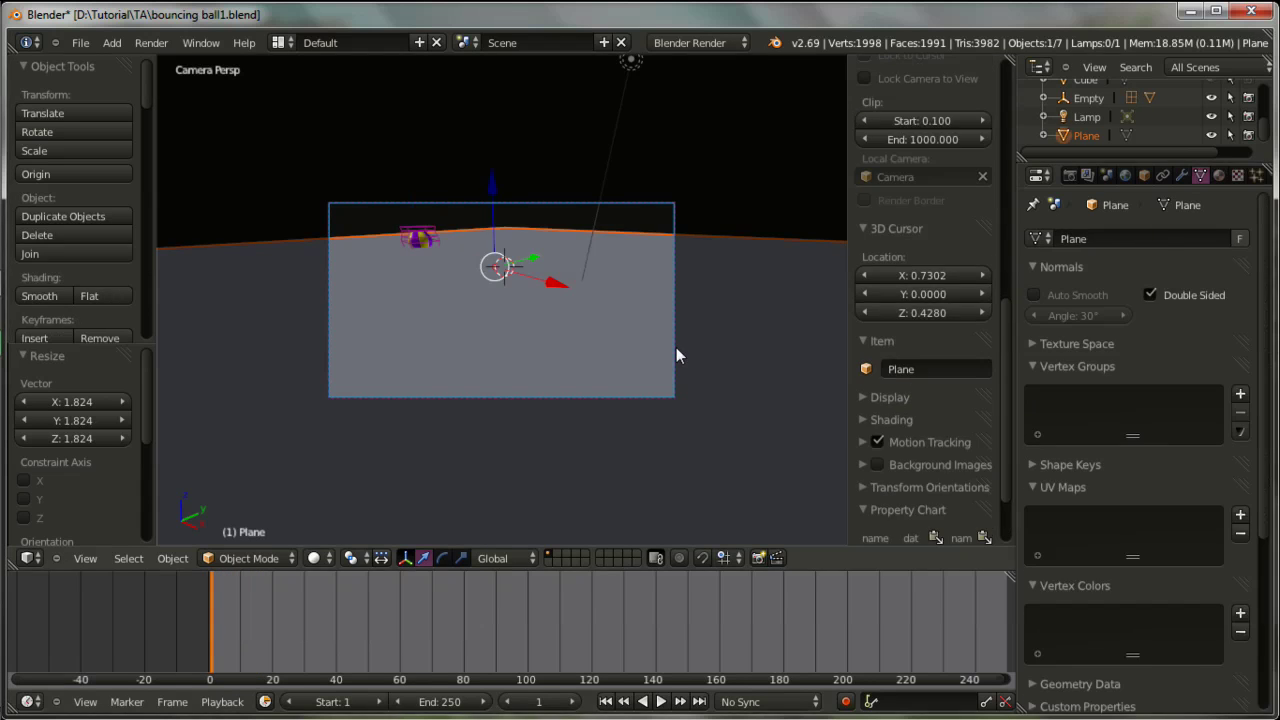
right_click(676, 347)
key("g")
key("z")
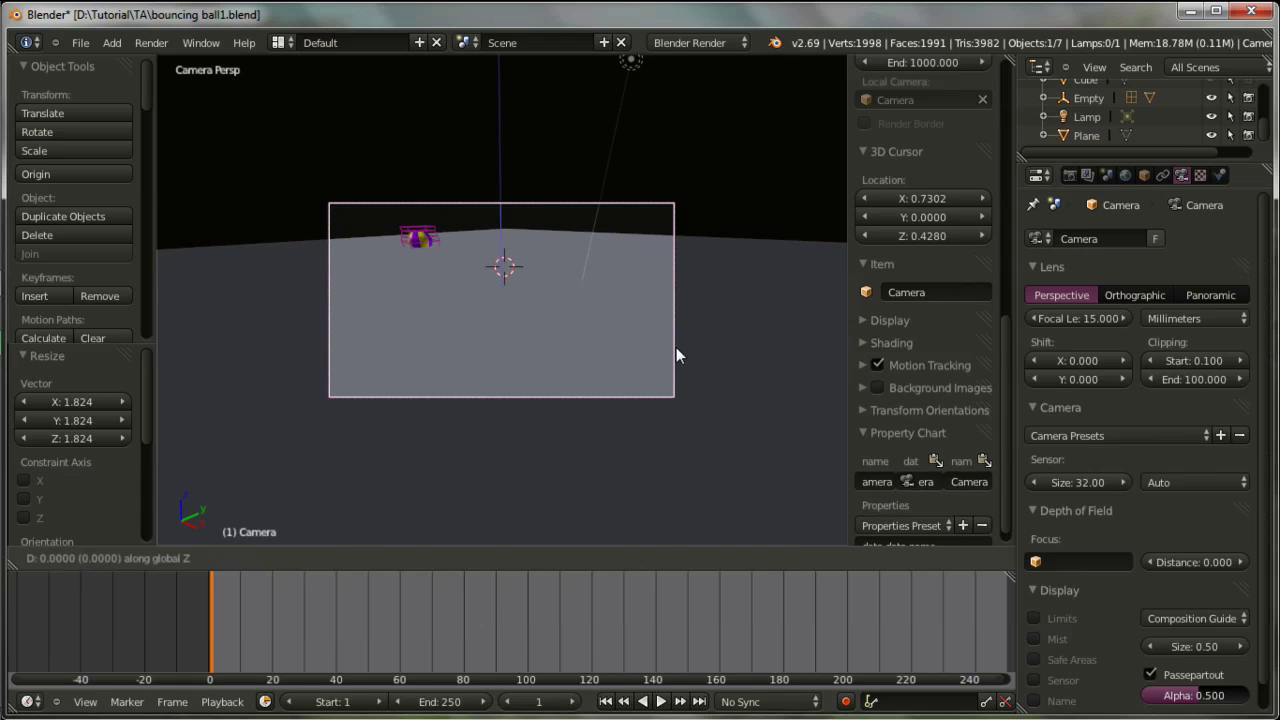
left_click(671, 326)
- At frame 67, turn the camera about 6.594° around Z and tilt it slightly around X
left_click_drag(311, 623, 422, 654)
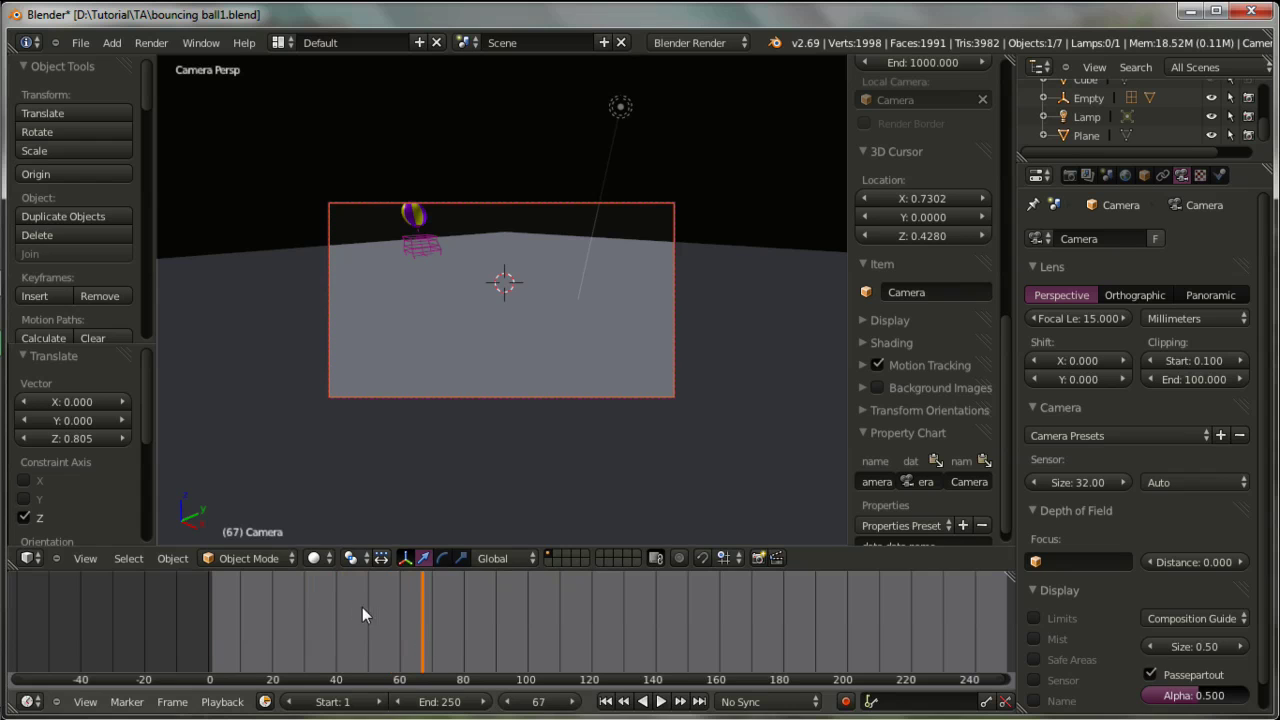
key("r")
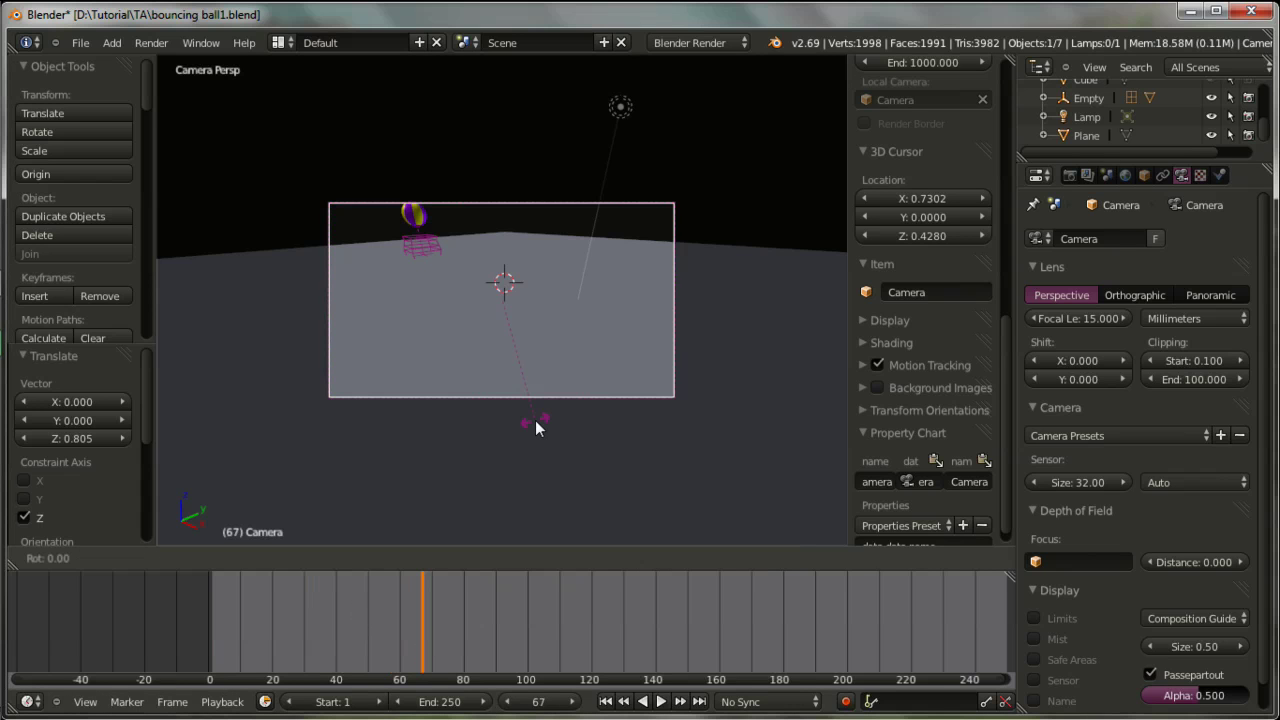
key("z")
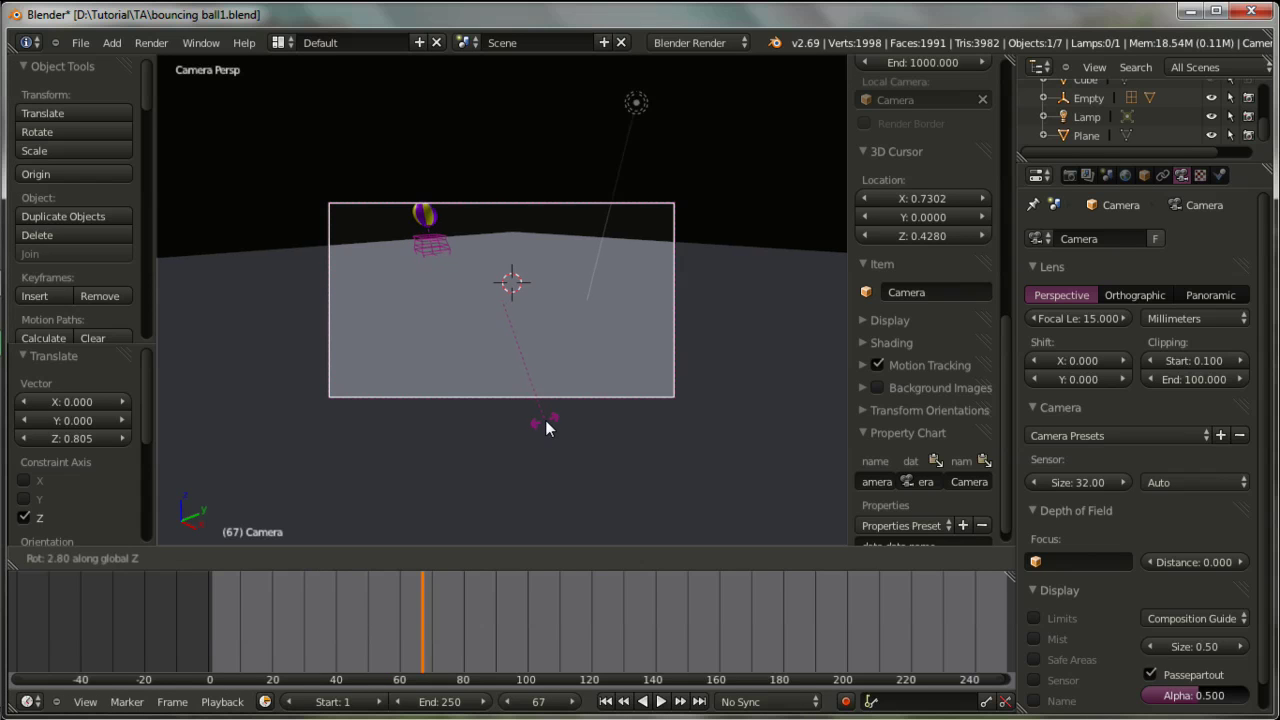
left_click(553, 418)
left_click_drag(914, 205, 864, 205)
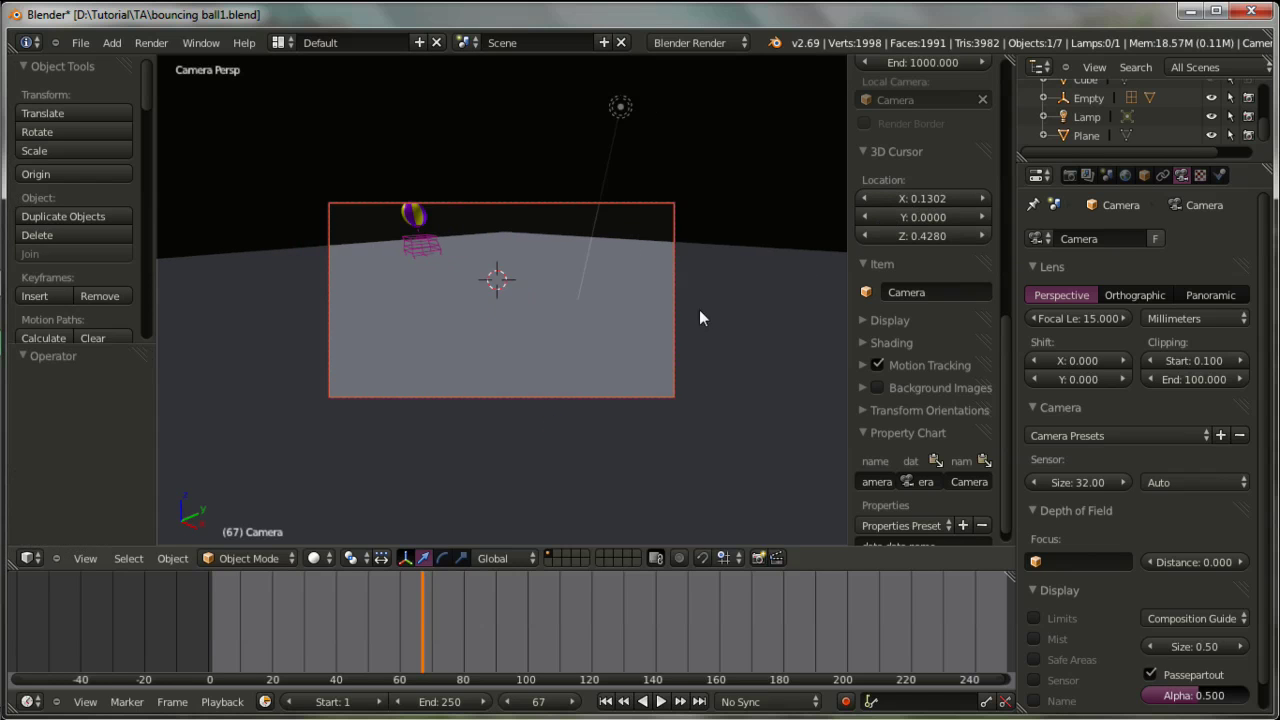
key("r")
key("x")
left_click(737, 366)
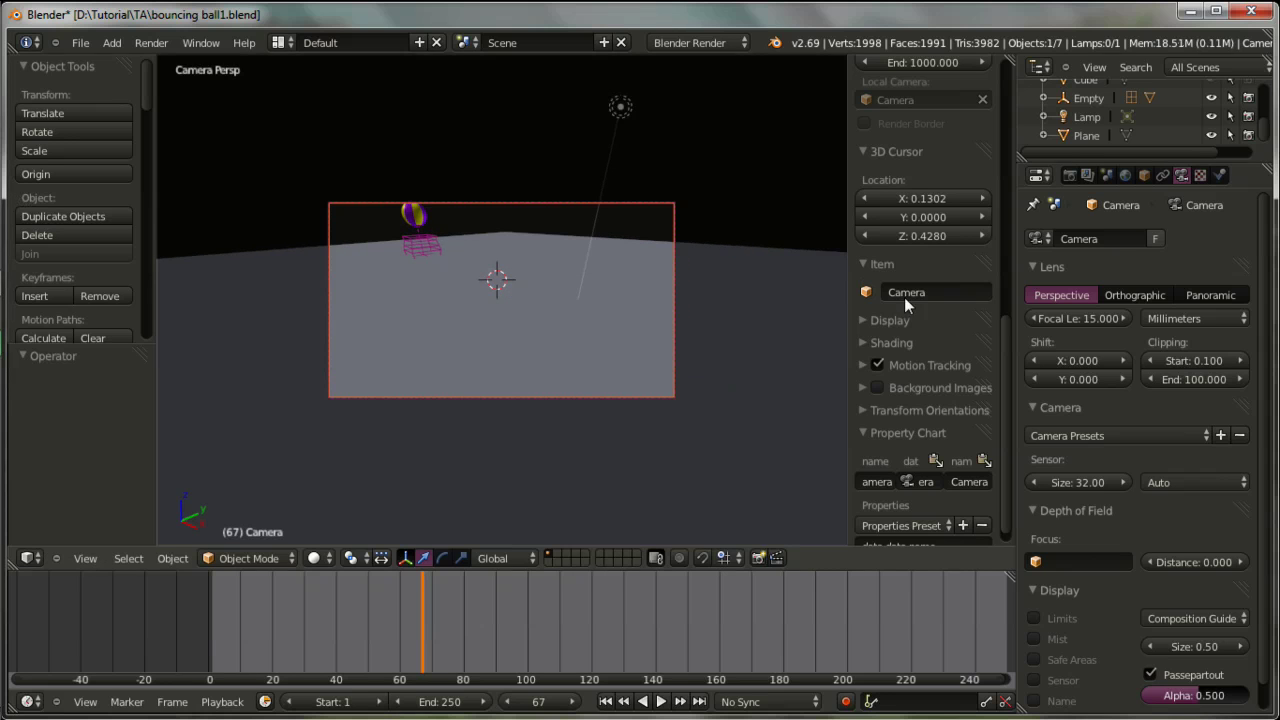
mouse_move(914, 206)
left_mouse_down()
mouse_move(990, 206)
mouse_move(914, 206)
left_mouse_up()
- Return to frame 1 and orbit around the scene, selecting the ground plane and then the camera
key("shift+Left")
middle_click_drag(583, 428, 633, 437)
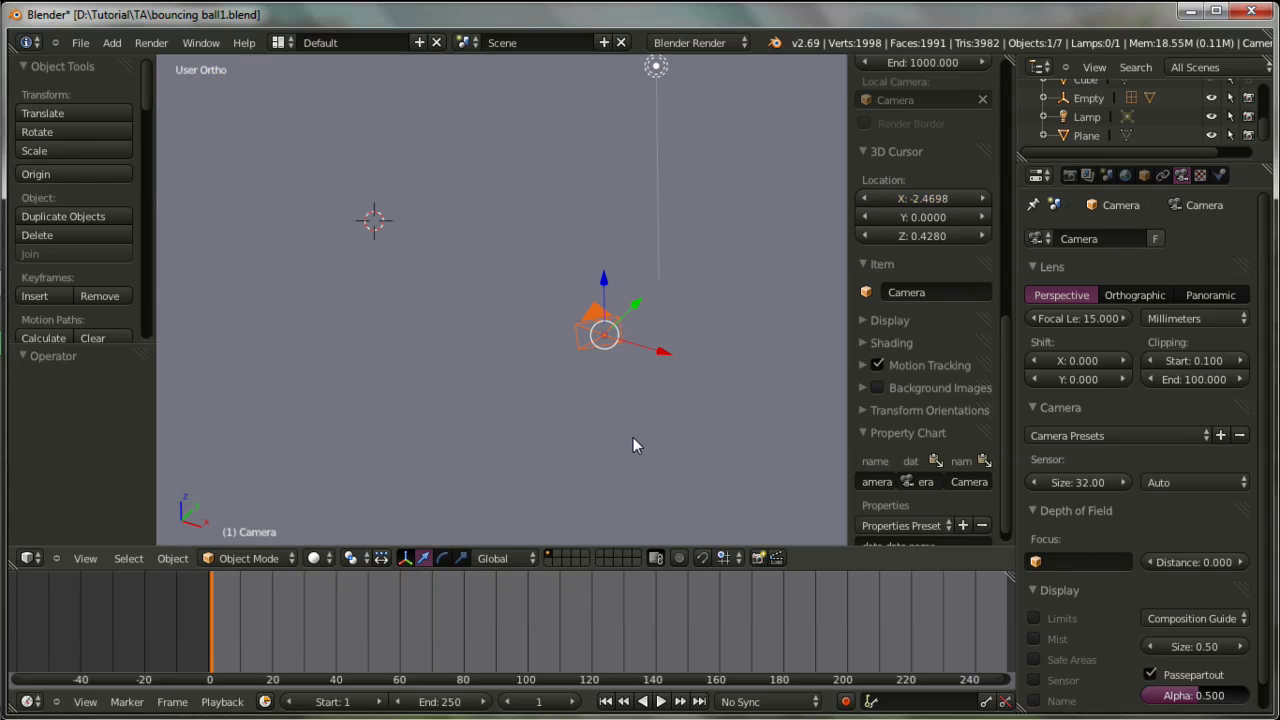
left_click_drag(935, 201, 955, 201)
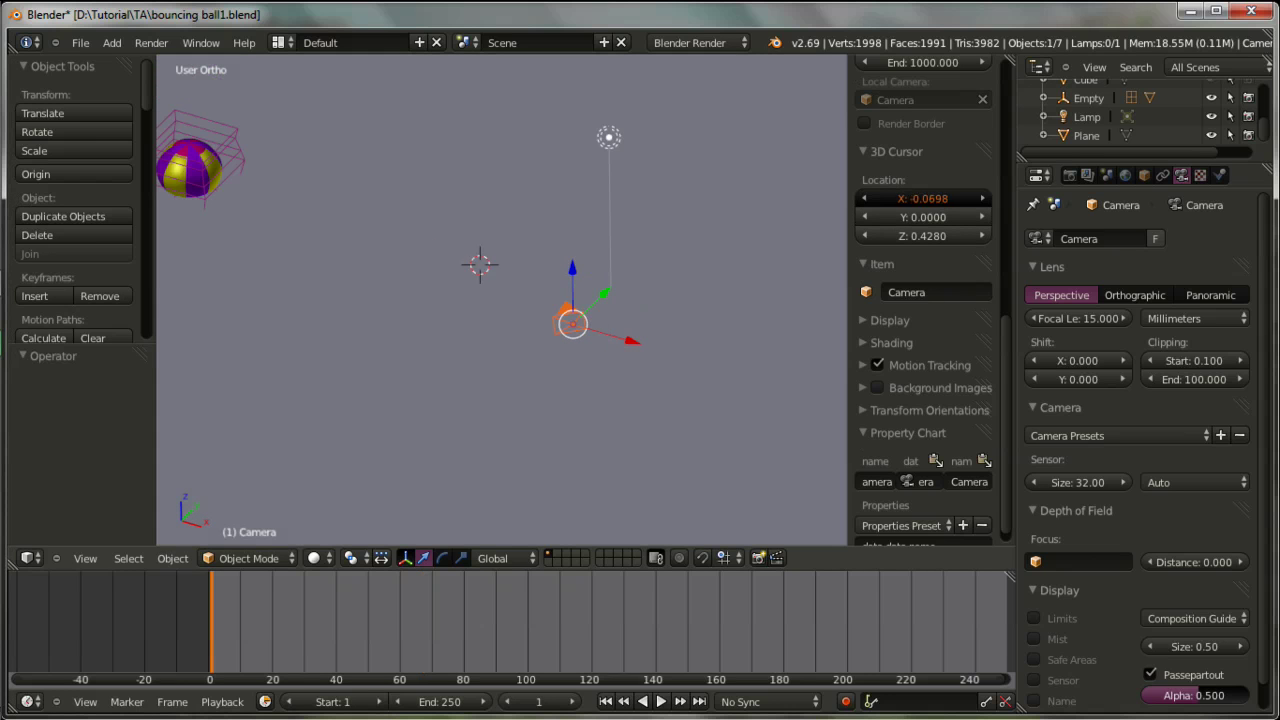
right_click(452, 300)
middle_click_drag(509, 327, 648, 180)
right_click(648, 182)
middle_click_drag(673, 249, 662, 266)
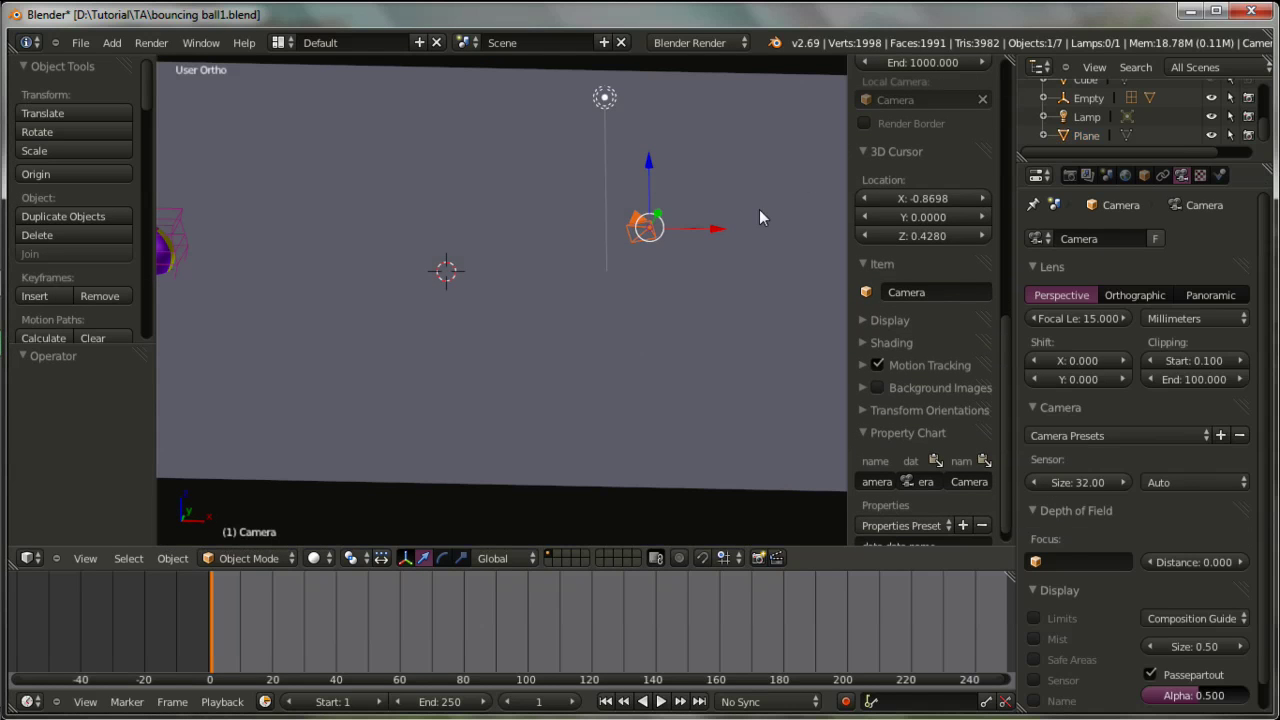
- Set the 3D cursor X to 0.8302 and reselect the camera, cancelling a started move
left_click_drag(900, 202, 917, 202)
middle_click_drag(582, 349, 613, 310)
right_click(613, 310)
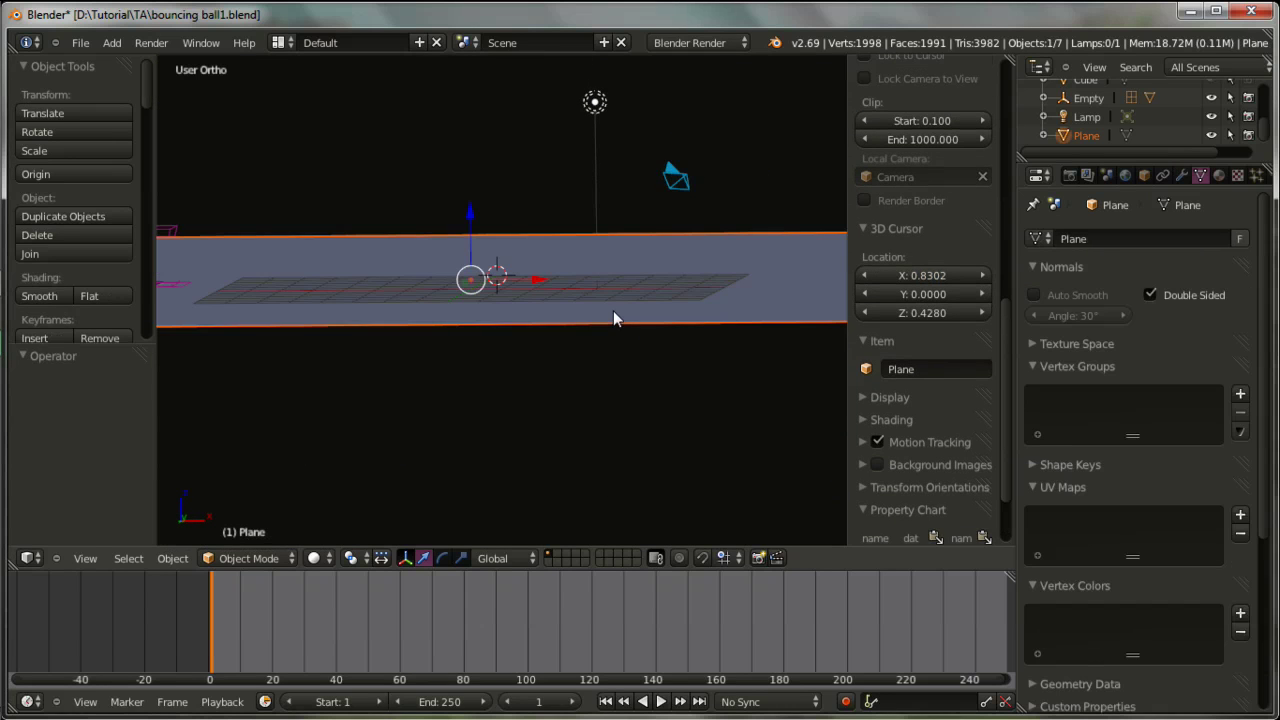
right_click(672, 182)
middle_click_drag(682, 195, 655, 240)
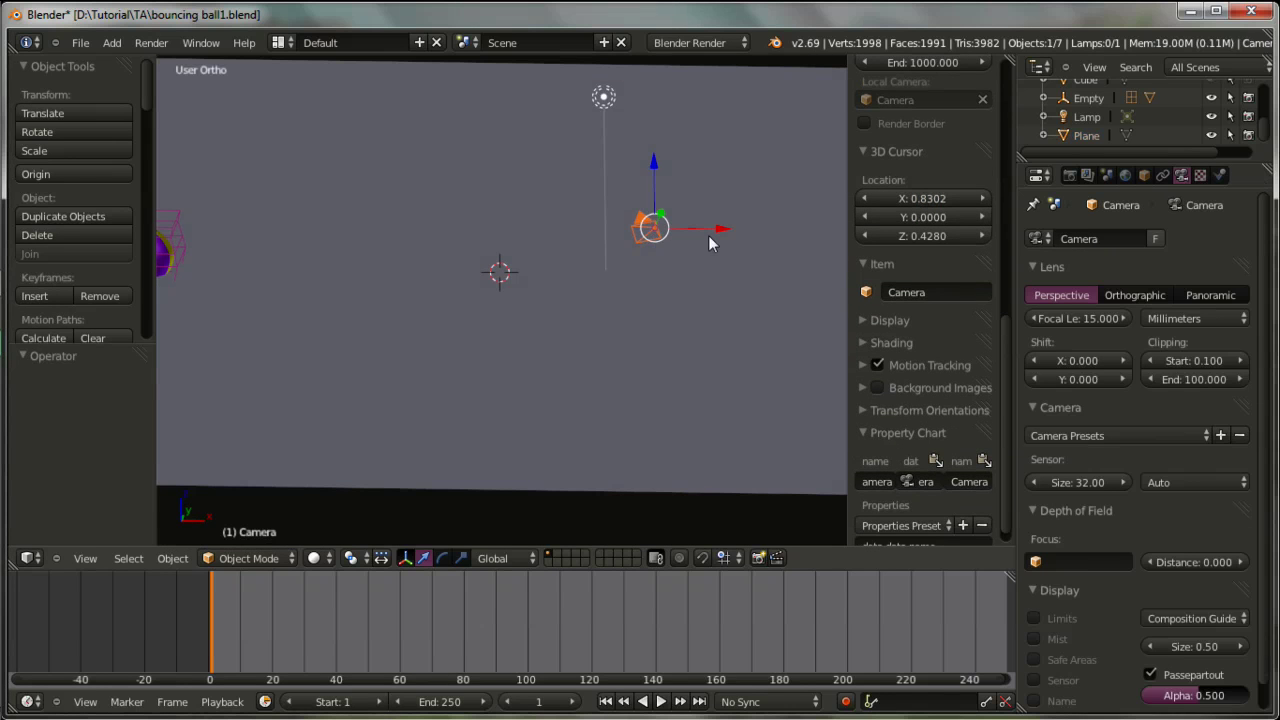
key("g")
right_click(729, 320)
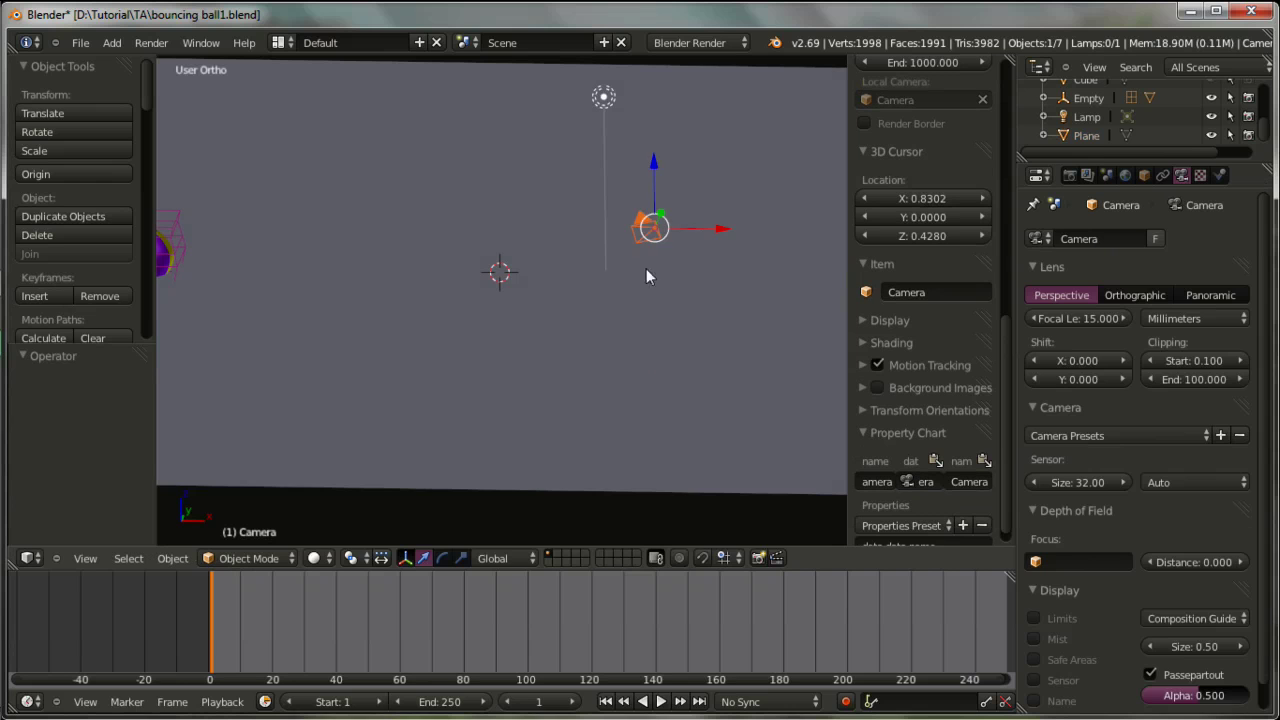
- Set the 3D cursor Y to 1.2 and select the camera again
right_click(514, 277)
middle_click_drag(514, 277, 549, 257)
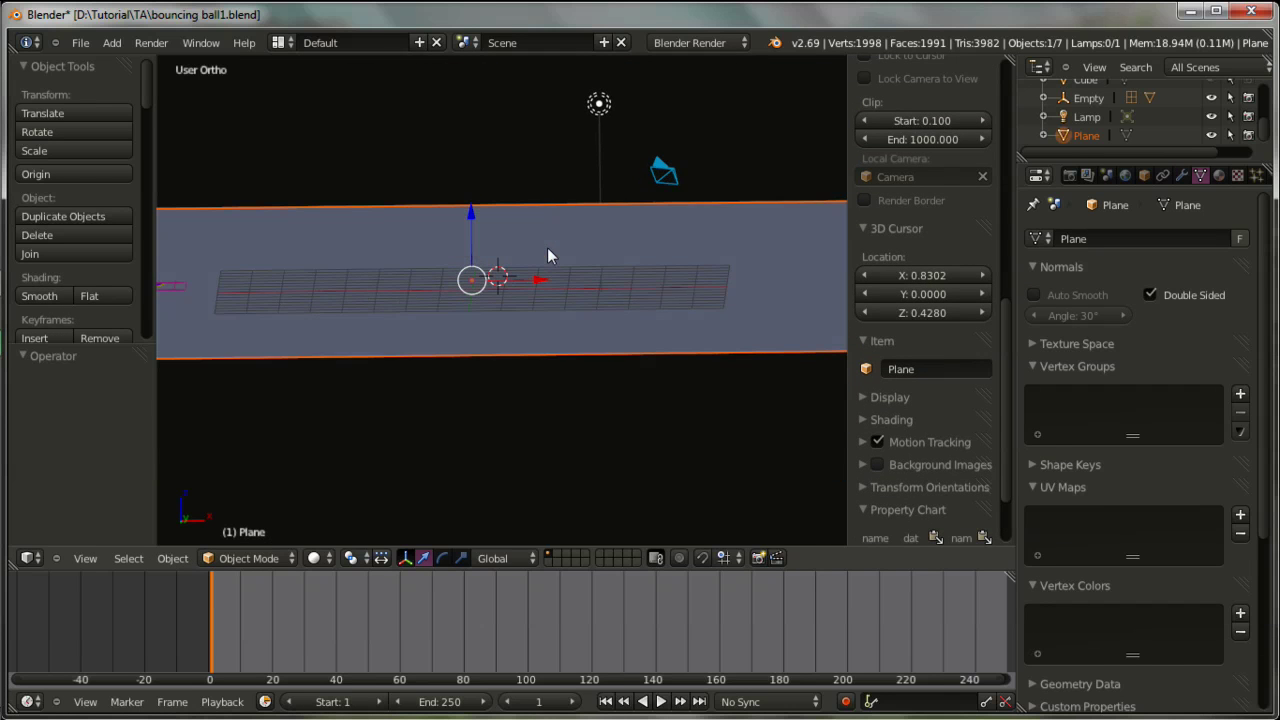
right_click(672, 178)
middle_click_drag(672, 178, 686, 278)
left_click_drag(904, 219, 930, 219)
right_click(723, 262)
middle_click_drag(723, 262, 711, 288)
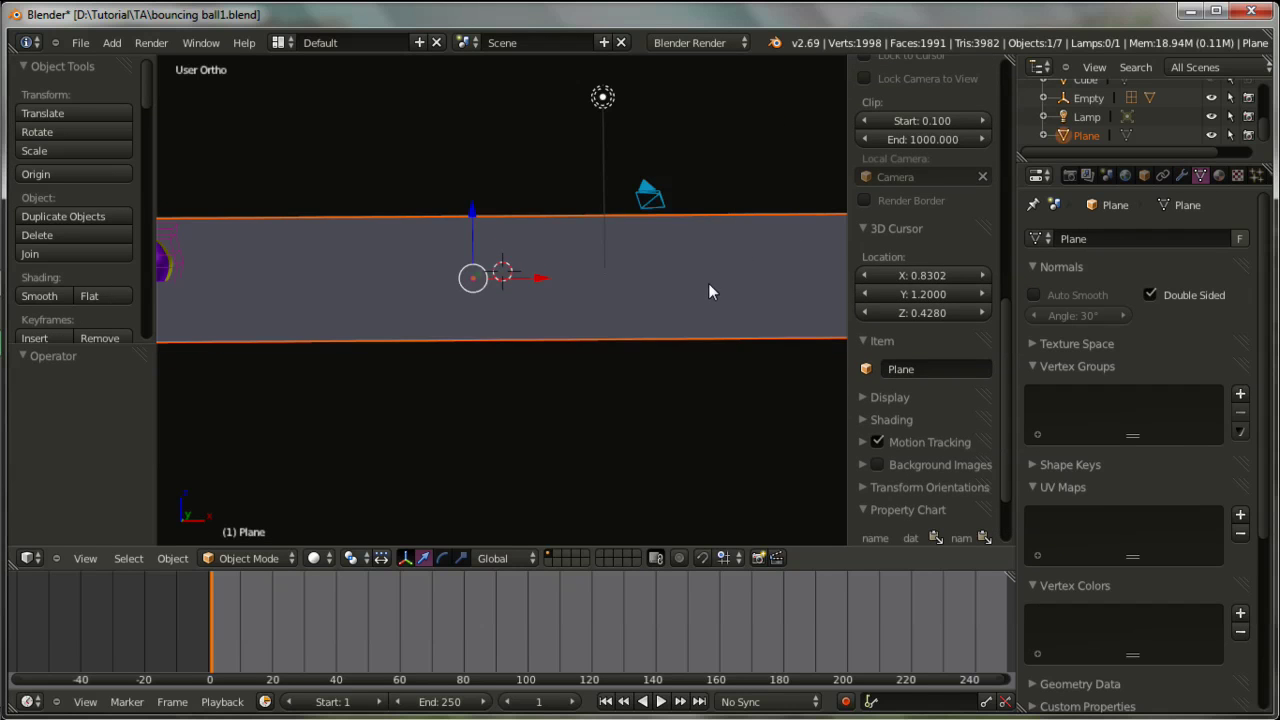
right_click(652, 193)
- Tilt the camera 21.8° about X and switch the transform orientation to Normal
key("r")
key("x")
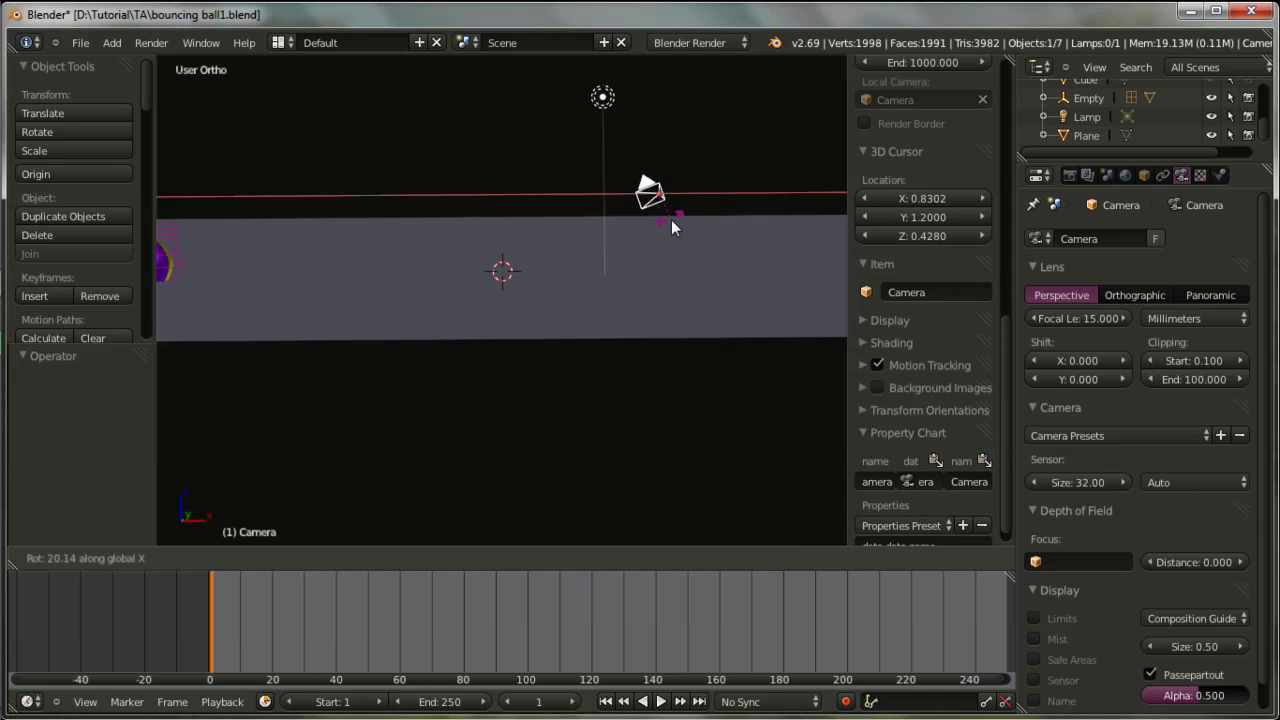
left_click(671, 220)
left_click(500, 558)
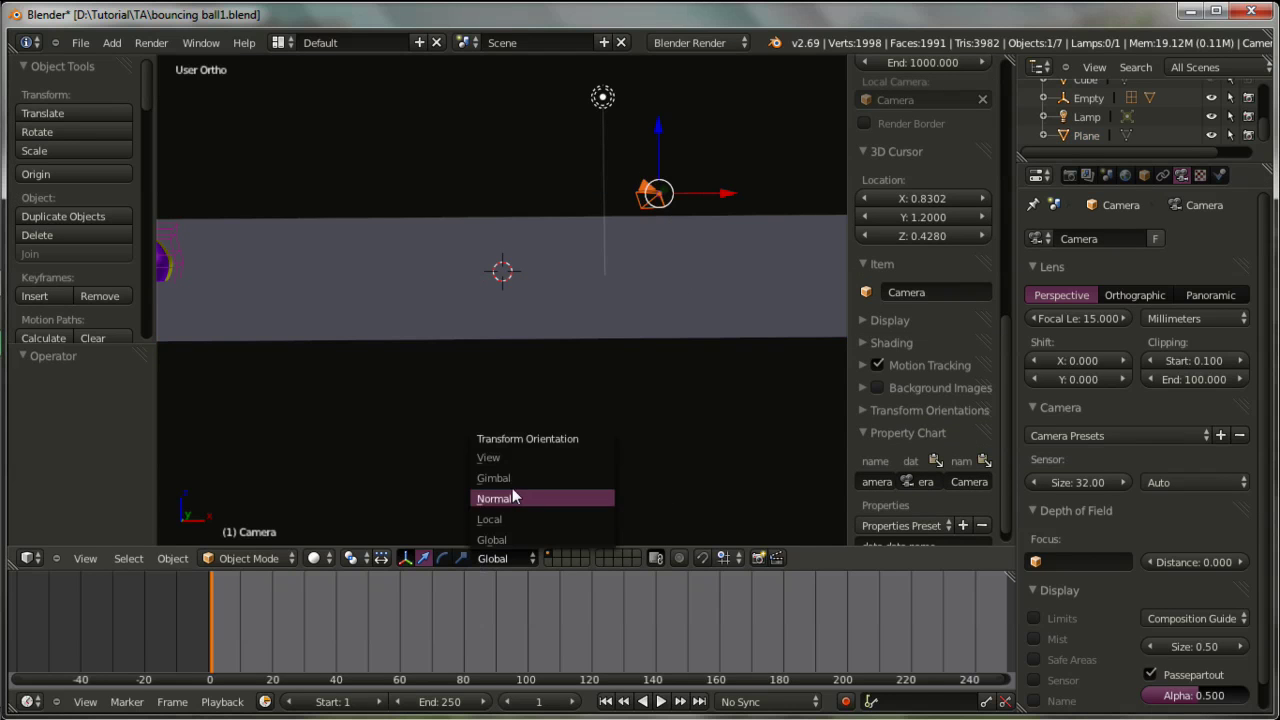
left_click(514, 499)
- Rotate the camera about X again, then view the scene in wireframe from the top
mouse_move(667, 421)
middle_mouse_down()
mouse_move(608, 459)
mouse_move(690, 412)
middle_mouse_up()
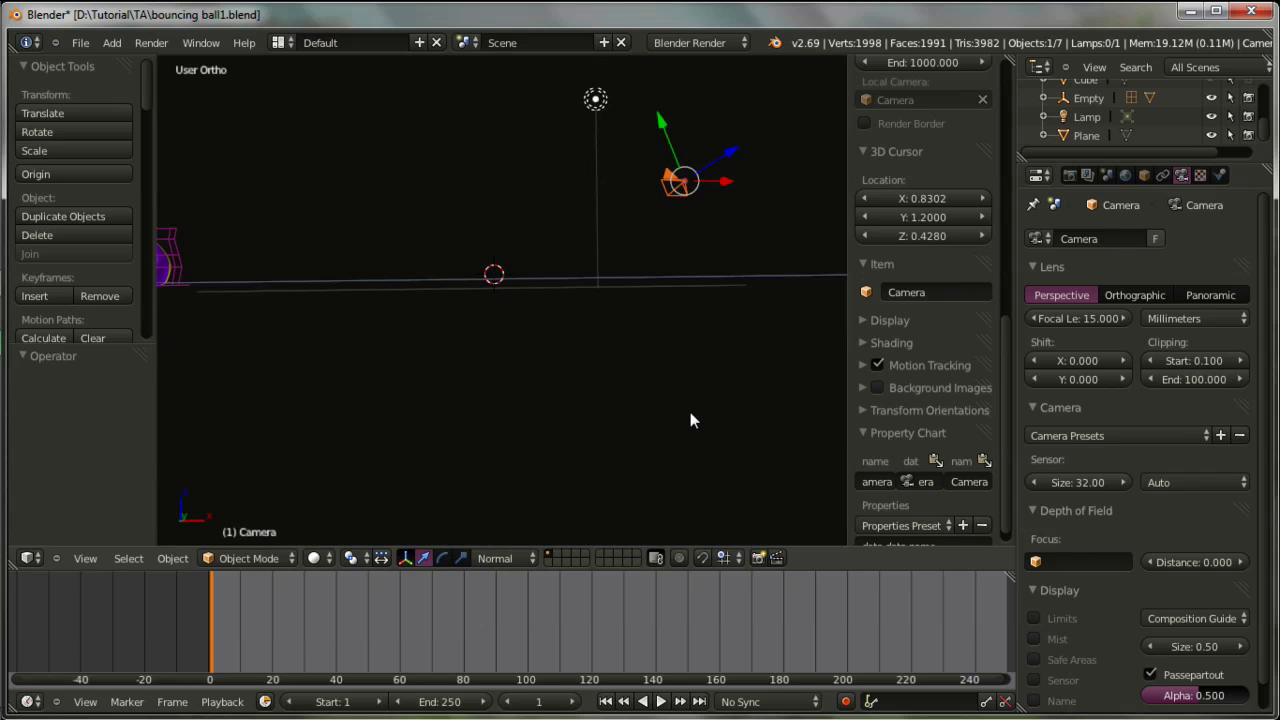
key("r")
key("x")
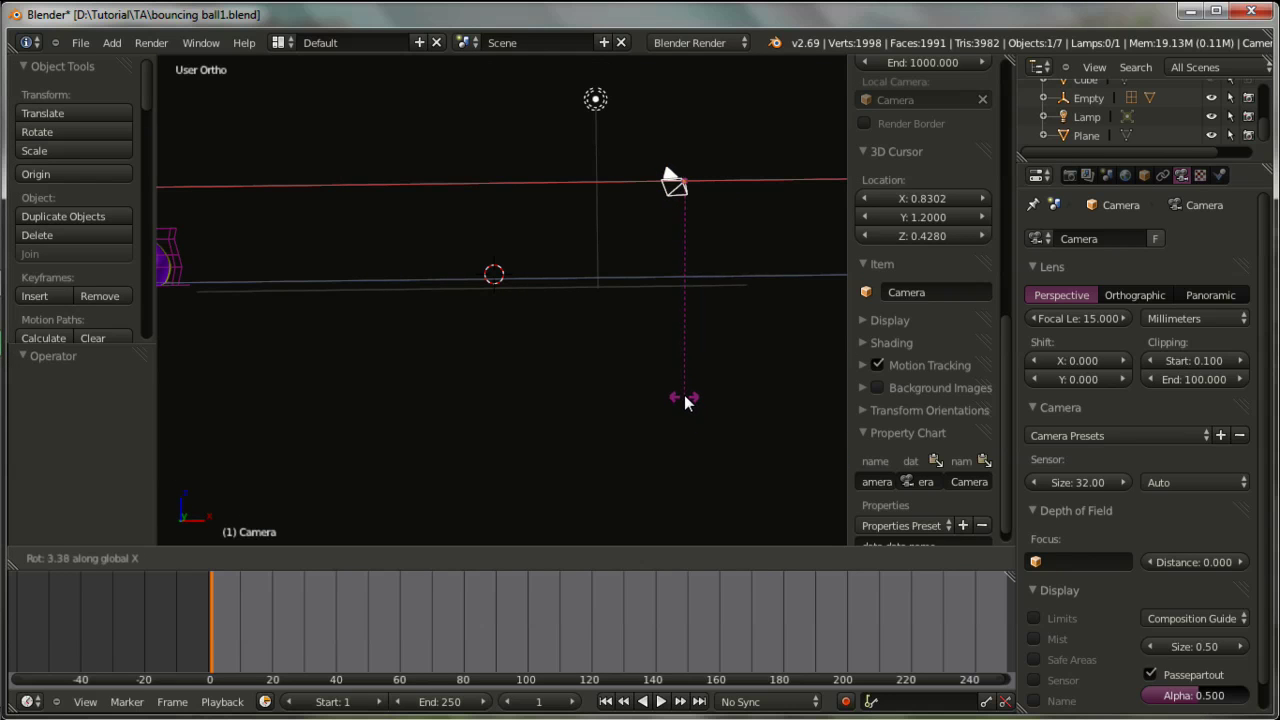
left_click(684, 381)
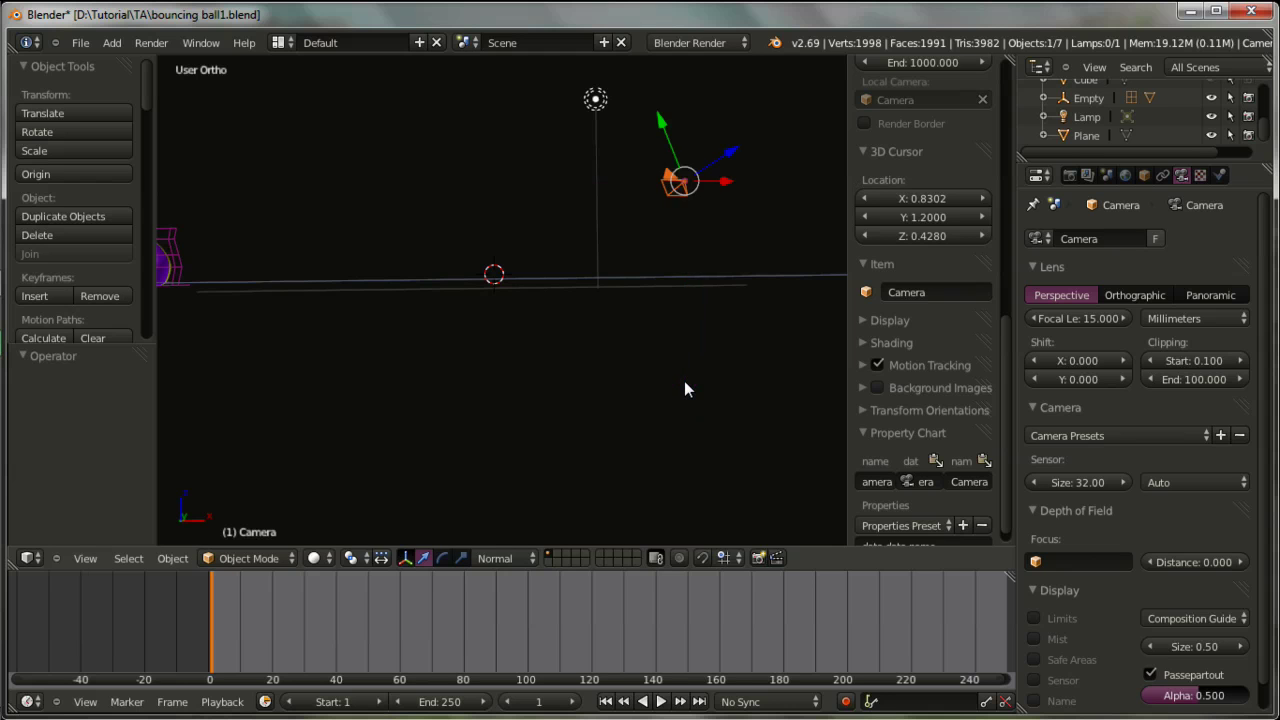
middle_click_drag(684, 381, 654, 430)
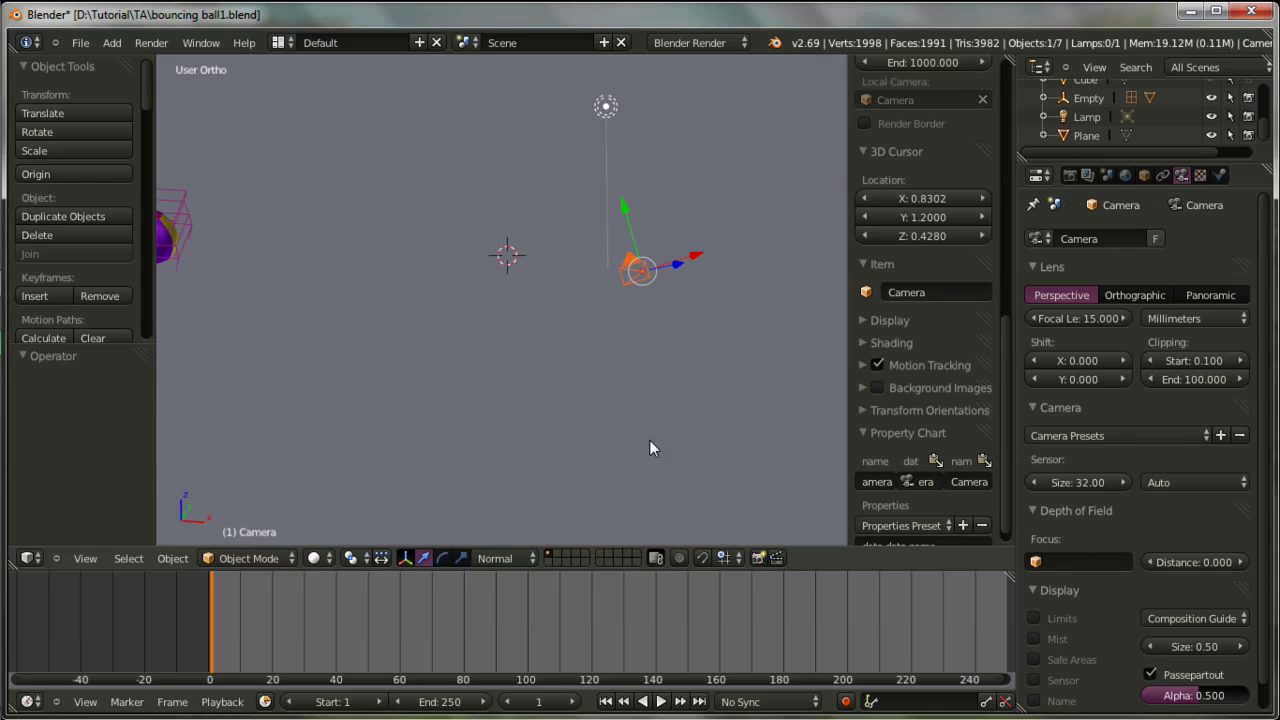
key("z")
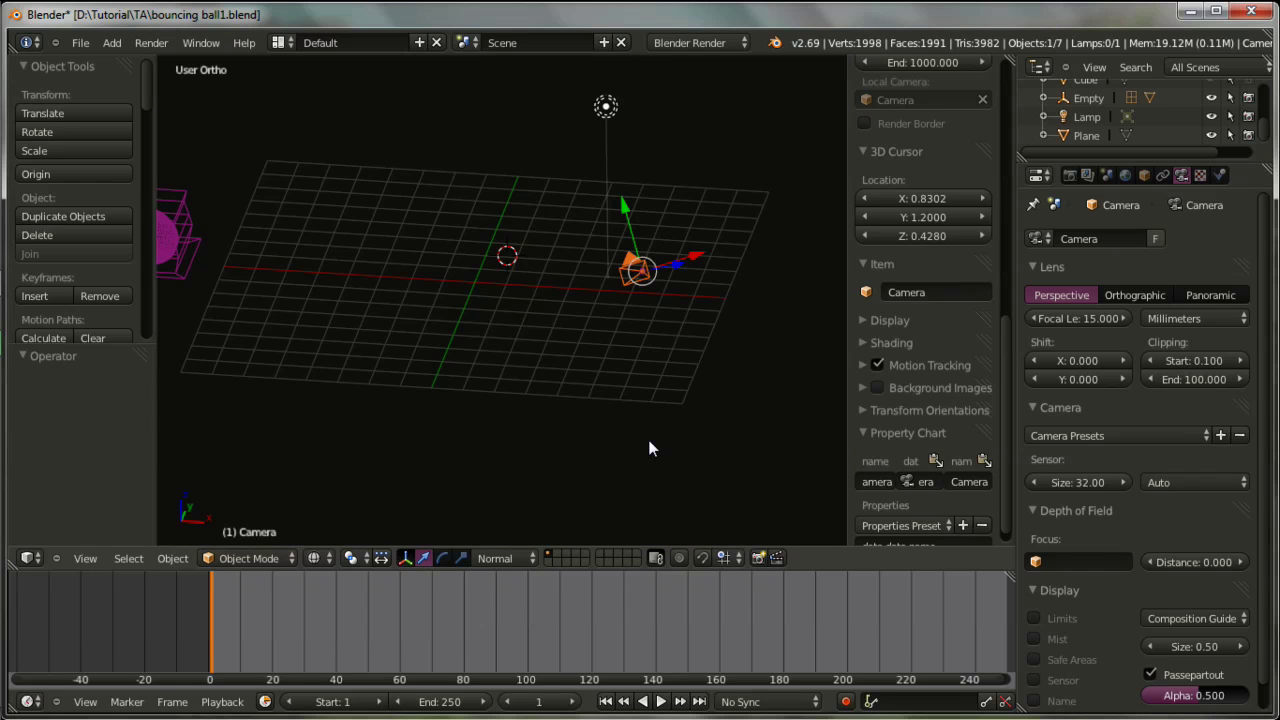
key("KP_7")
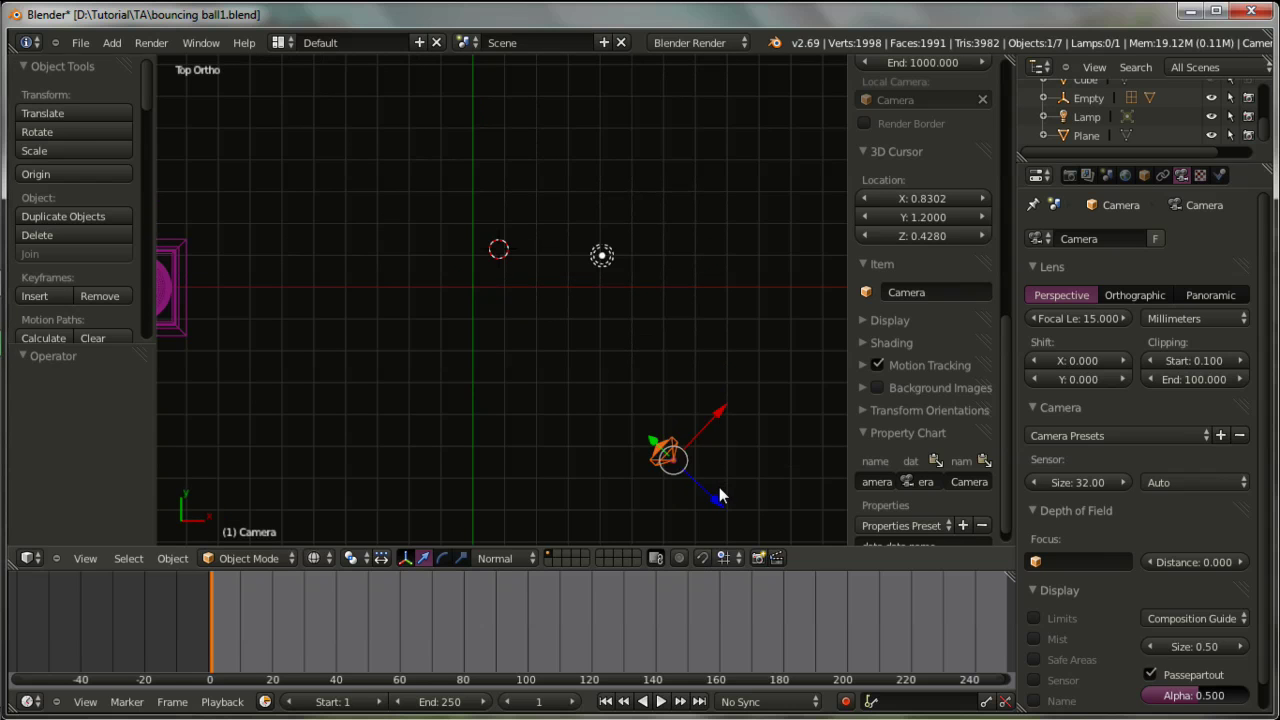
- Rotate the camera around Z, set the 3D cursor Z to 90, then undo the rotation
key("r")
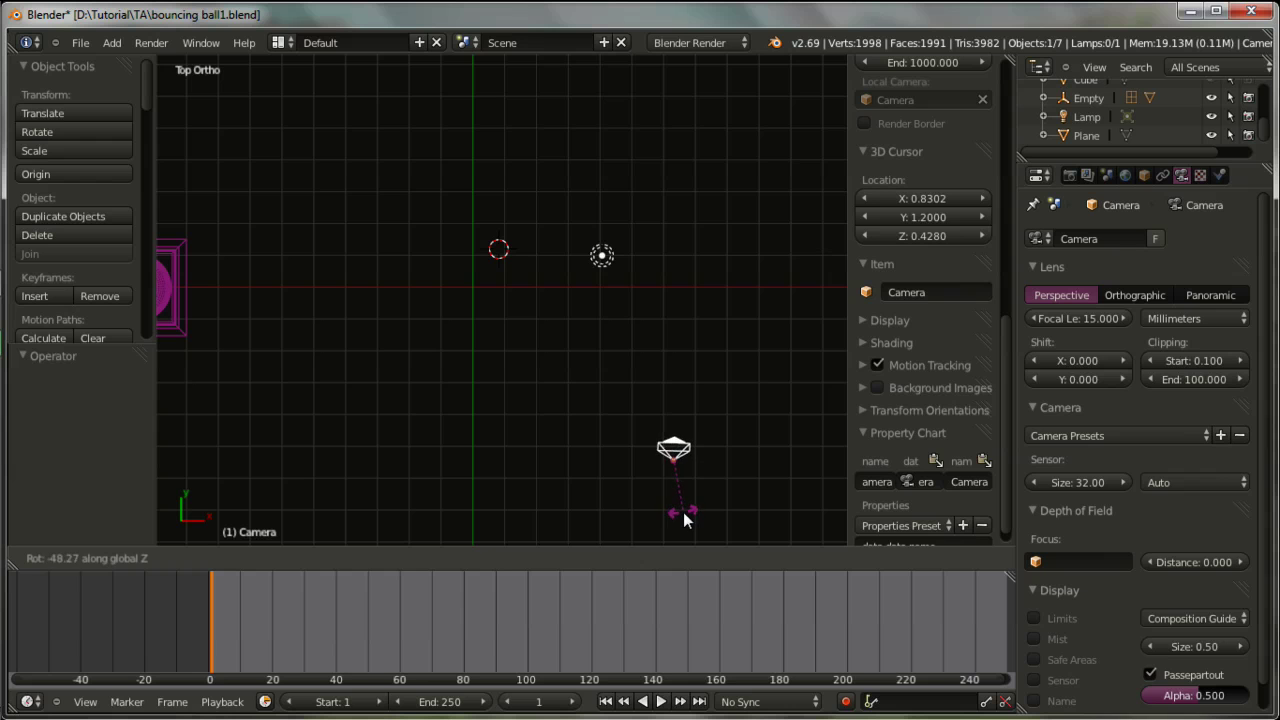
left_click(682, 518)
left_click(917, 237)
type("90")
key("Return")
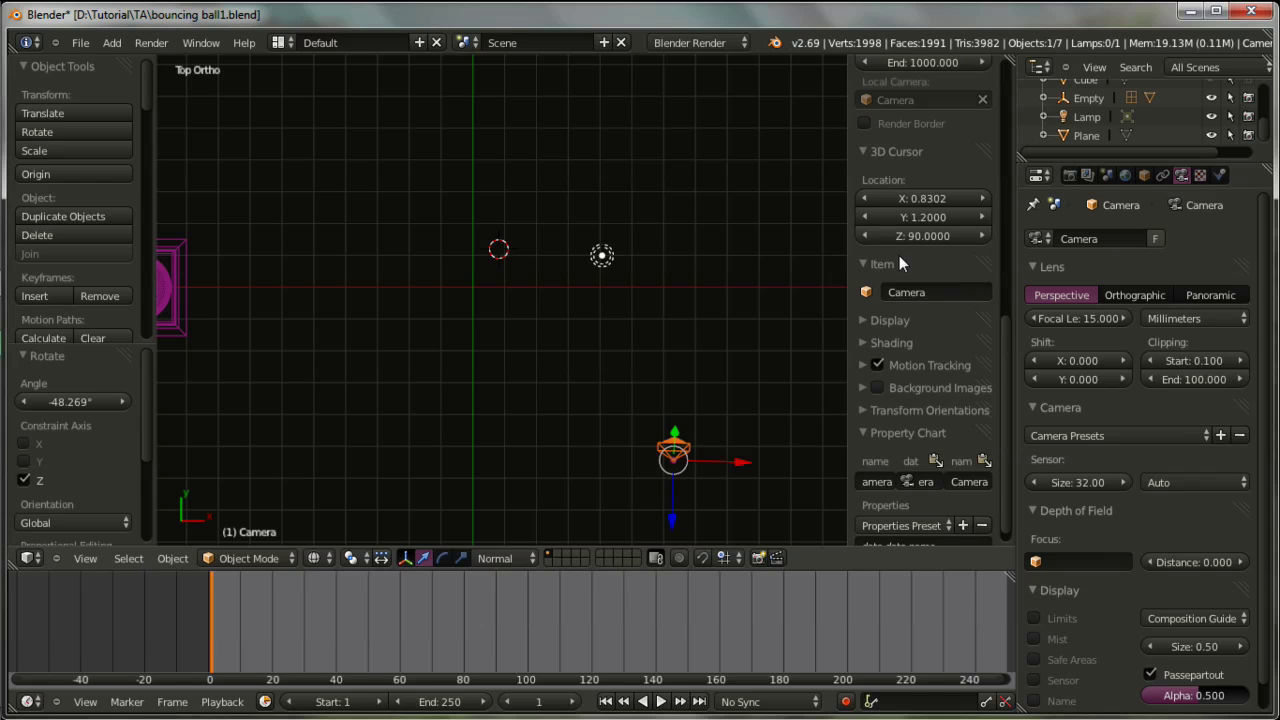
key("ctrl+z")
- Set the camera's Z rotation to 90°, then to 0°, and look through the camera
scroll(996, 340, "up", 6)
scroll(989, 325, "up", 4)
scroll(989, 325, "up", 3)
left_click(885, 228)
type("90")
key("Return")
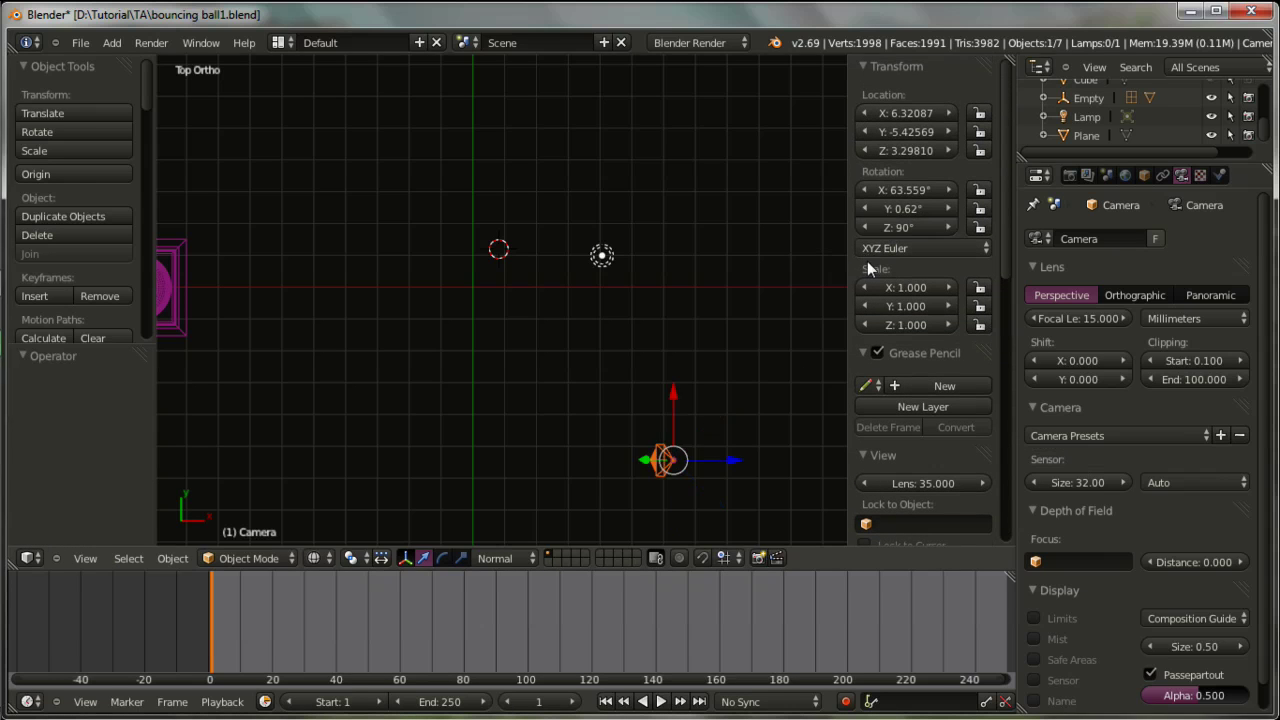
left_click(904, 226)
type("0")
key("Return")
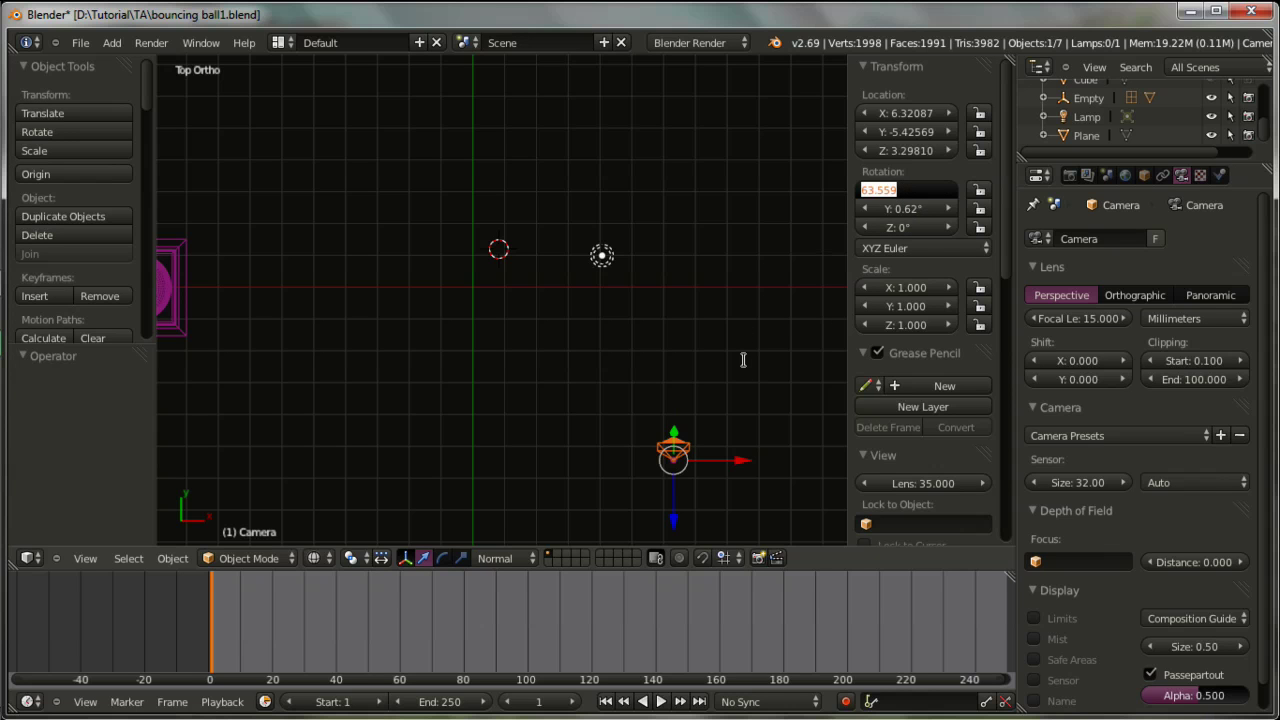
key("Return")
middle_click_drag(751, 466, 736, 391)
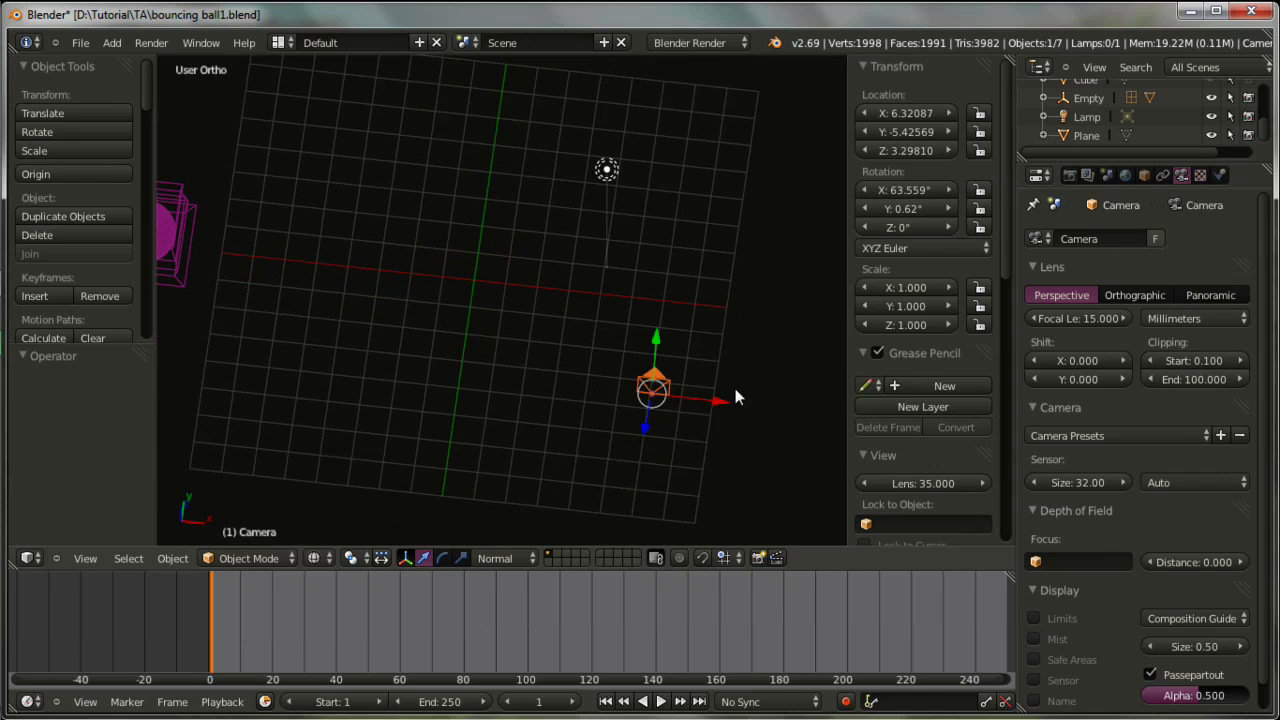
key("KP_0")
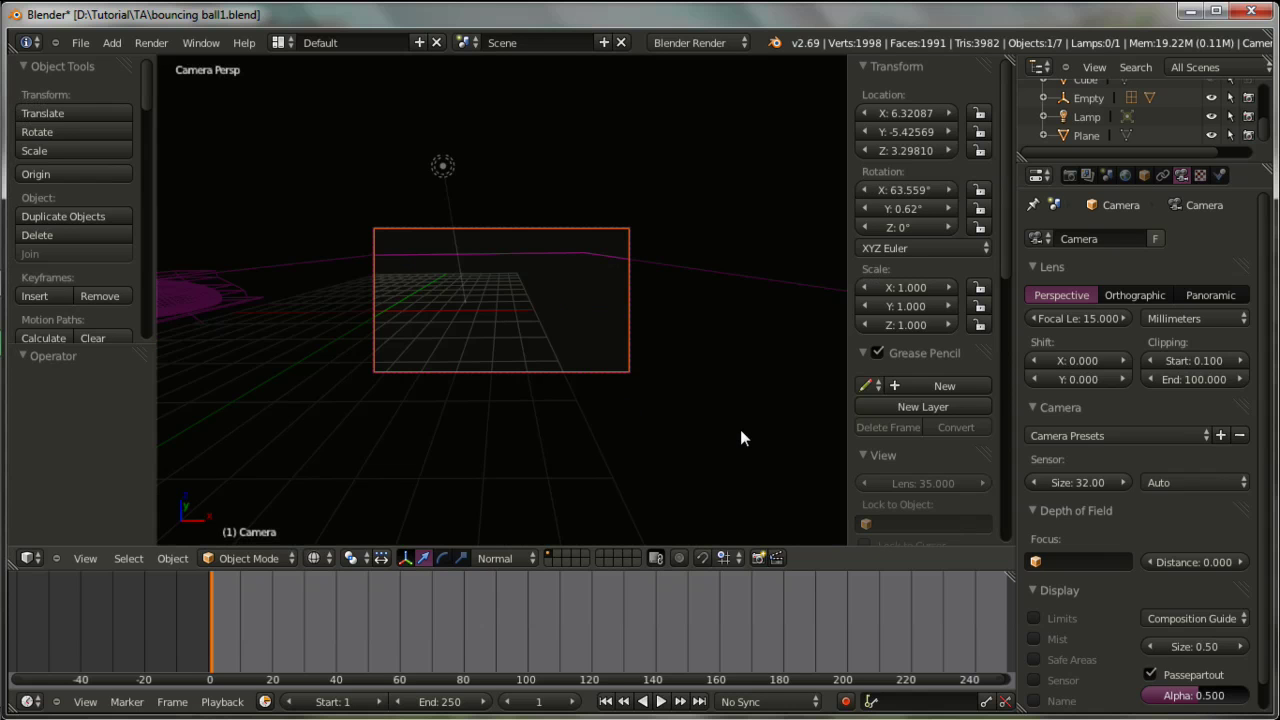
- Turn the camera 48.343° around Z and return to solid shading
key("r")
key("z")
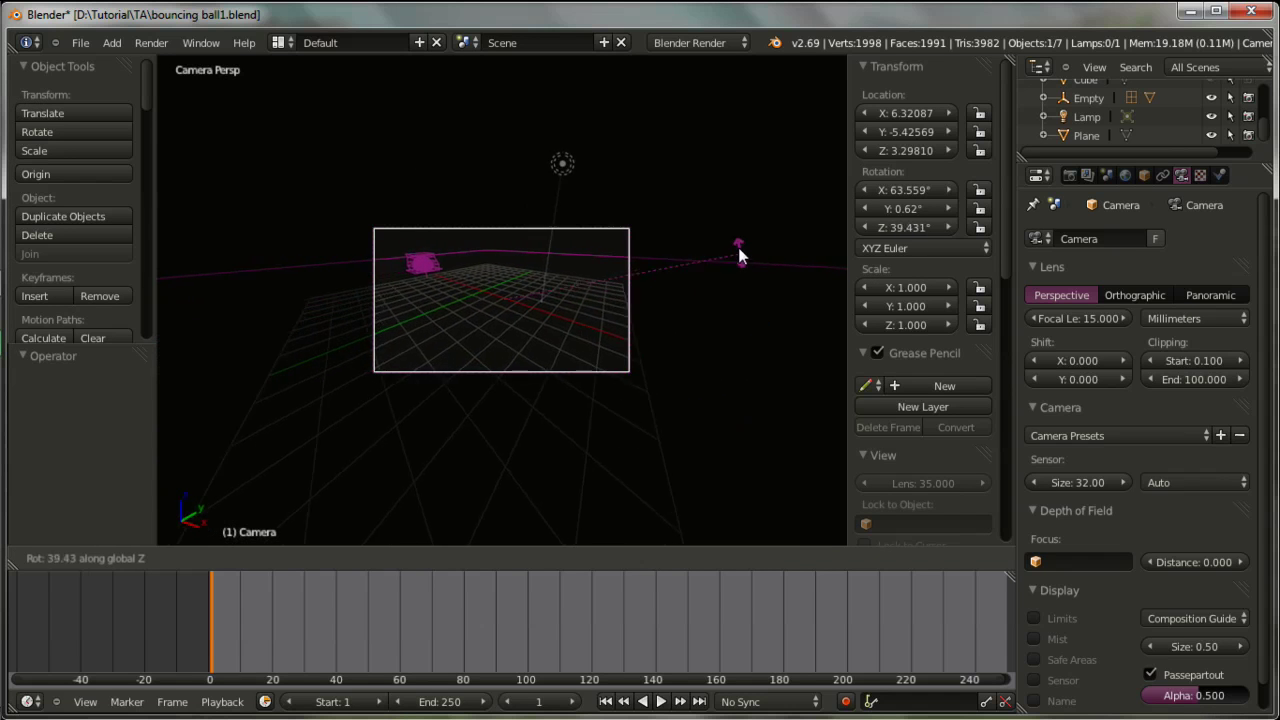
left_click(719, 216)
key("z")
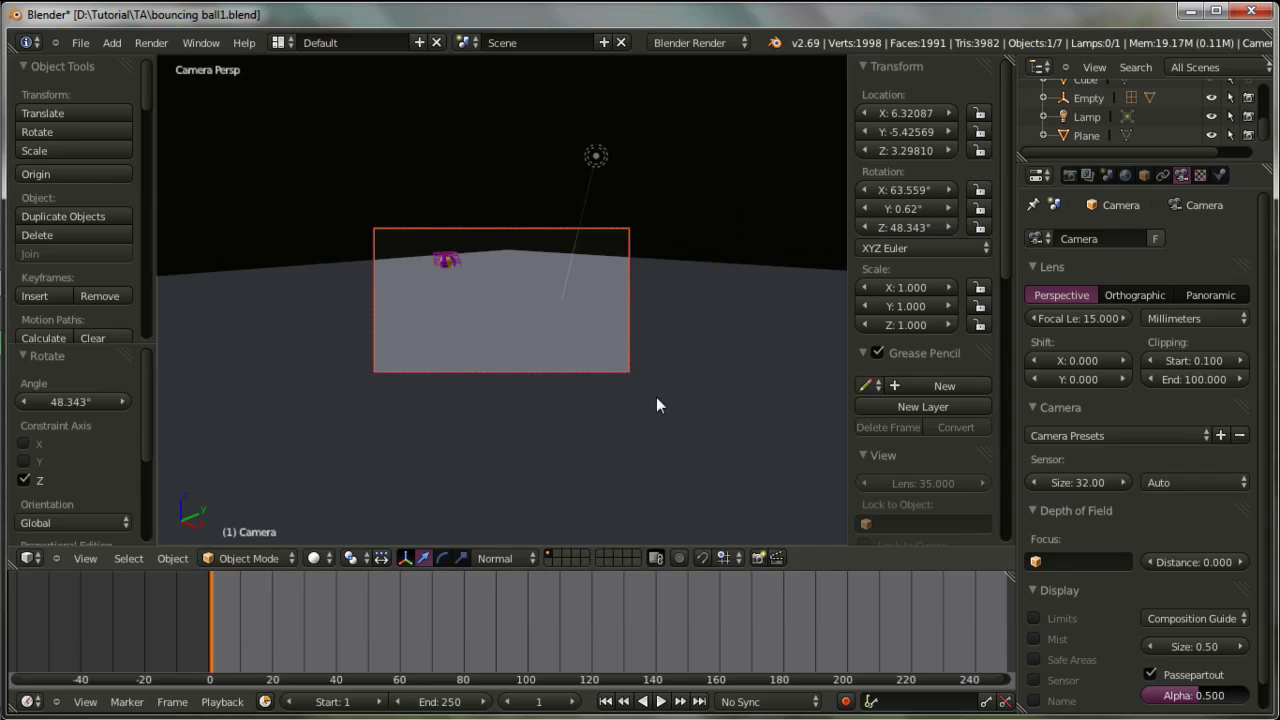
- At frame 64, shift the camera along X and check the framing through the camera
left_click_drag(381, 621, 412, 630)
key("KP_0")
middle_click_drag(582, 475, 566, 479)
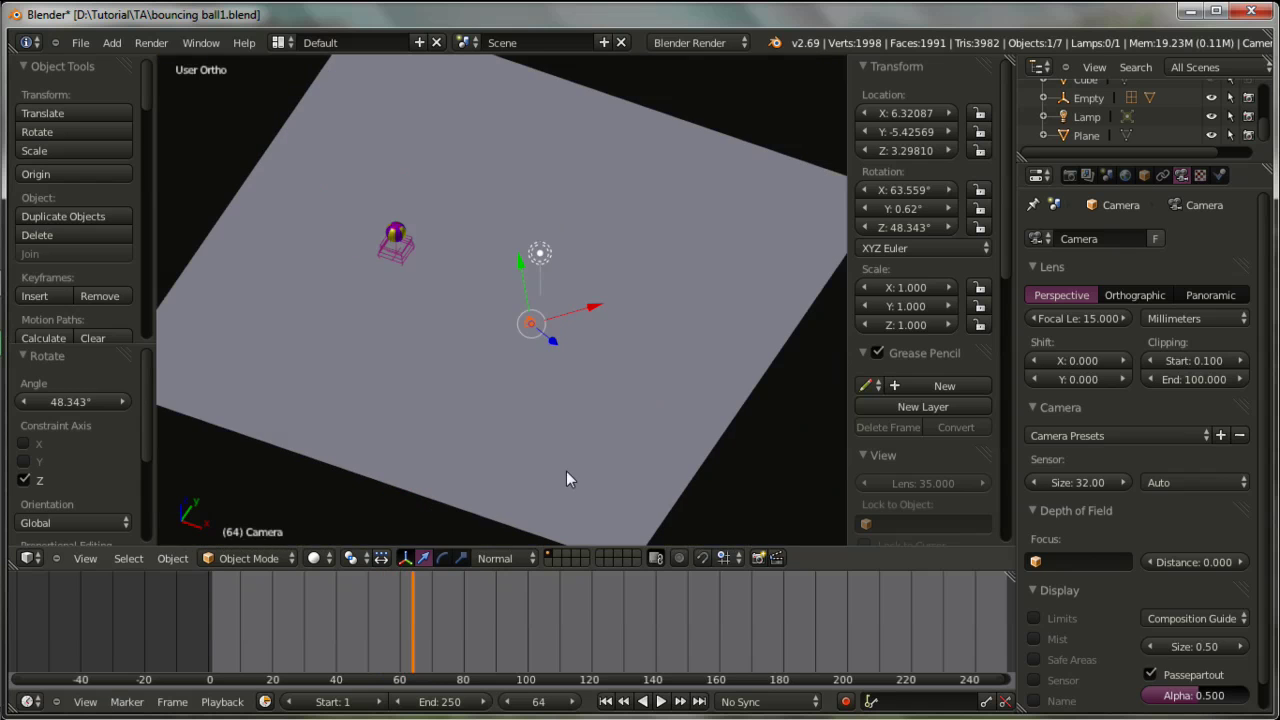
left_click_drag(588, 316, 602, 311)
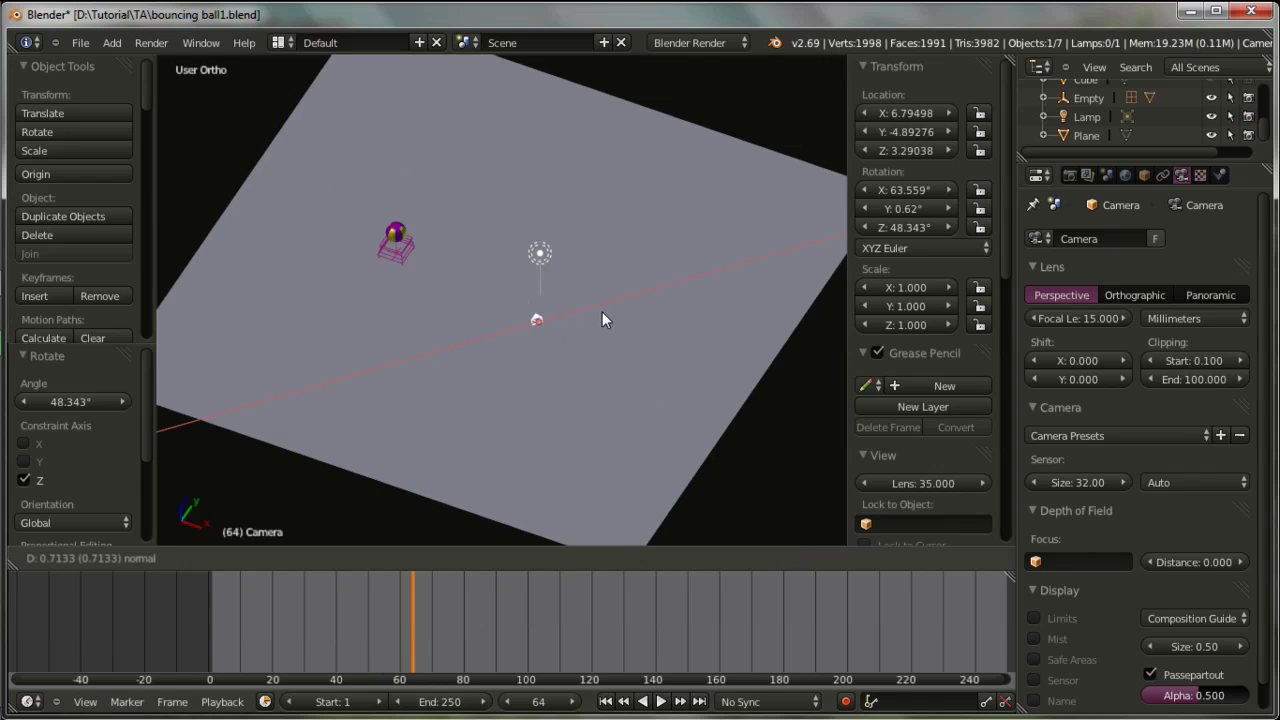
key("KP_0")
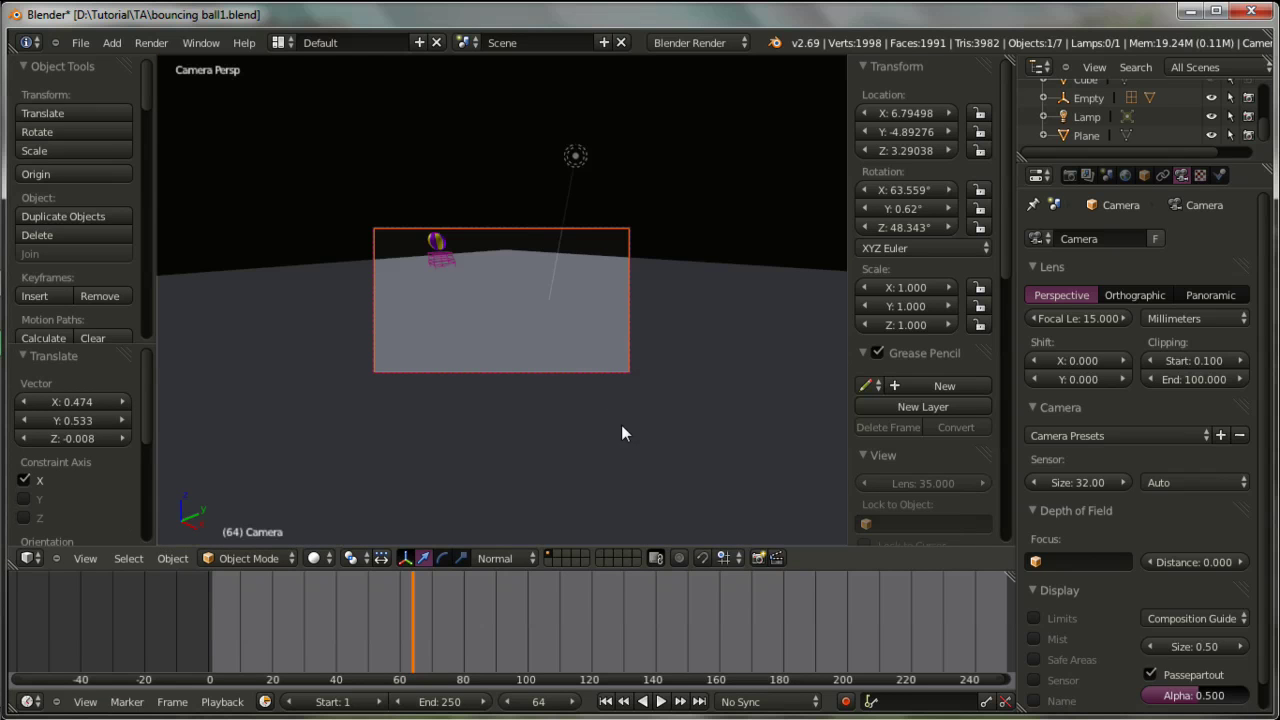
key("g")
key("x")
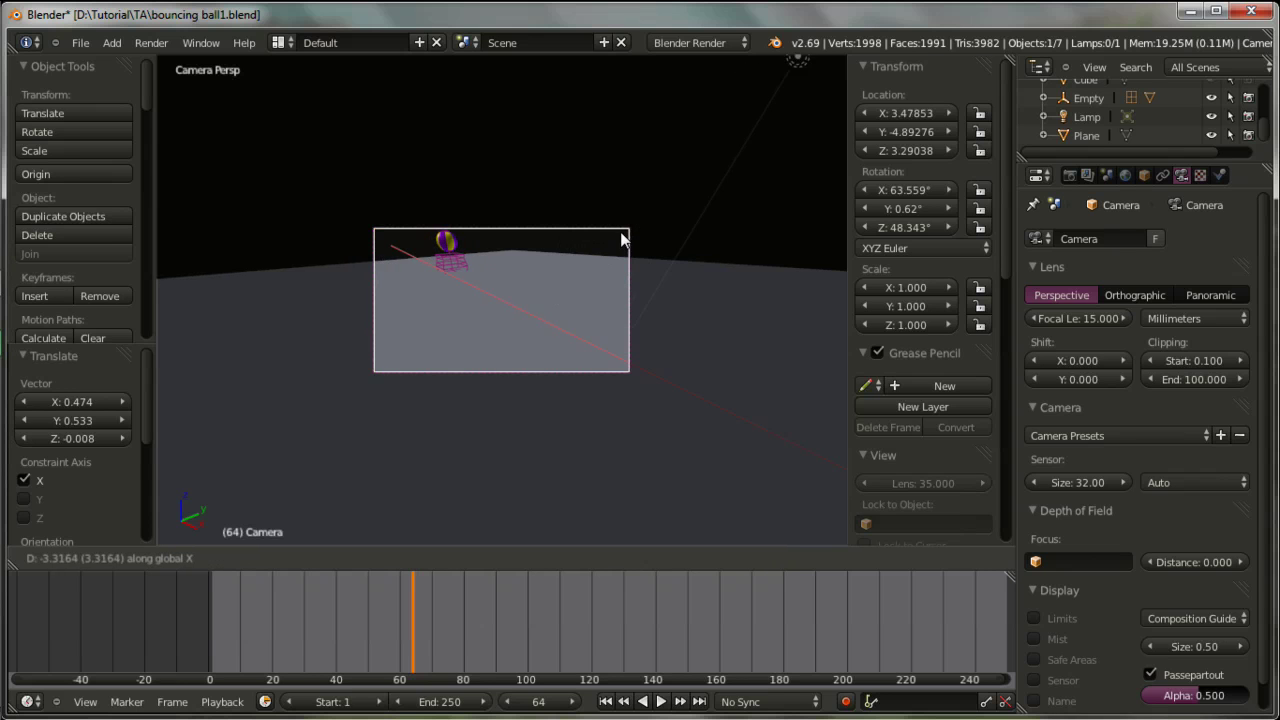
key("Escape")
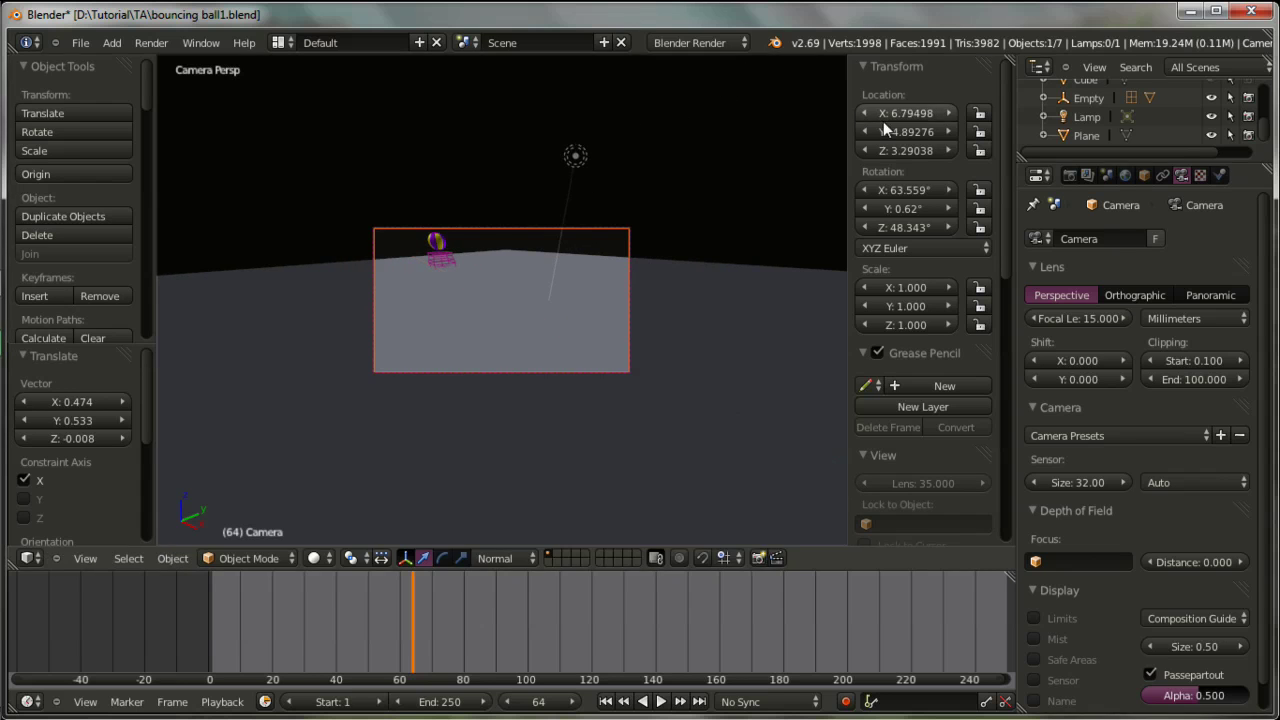
- Raise the camera's X rotation to 72.559°, then select the ball and return near the start
left_click_drag(905, 190, 935, 190)
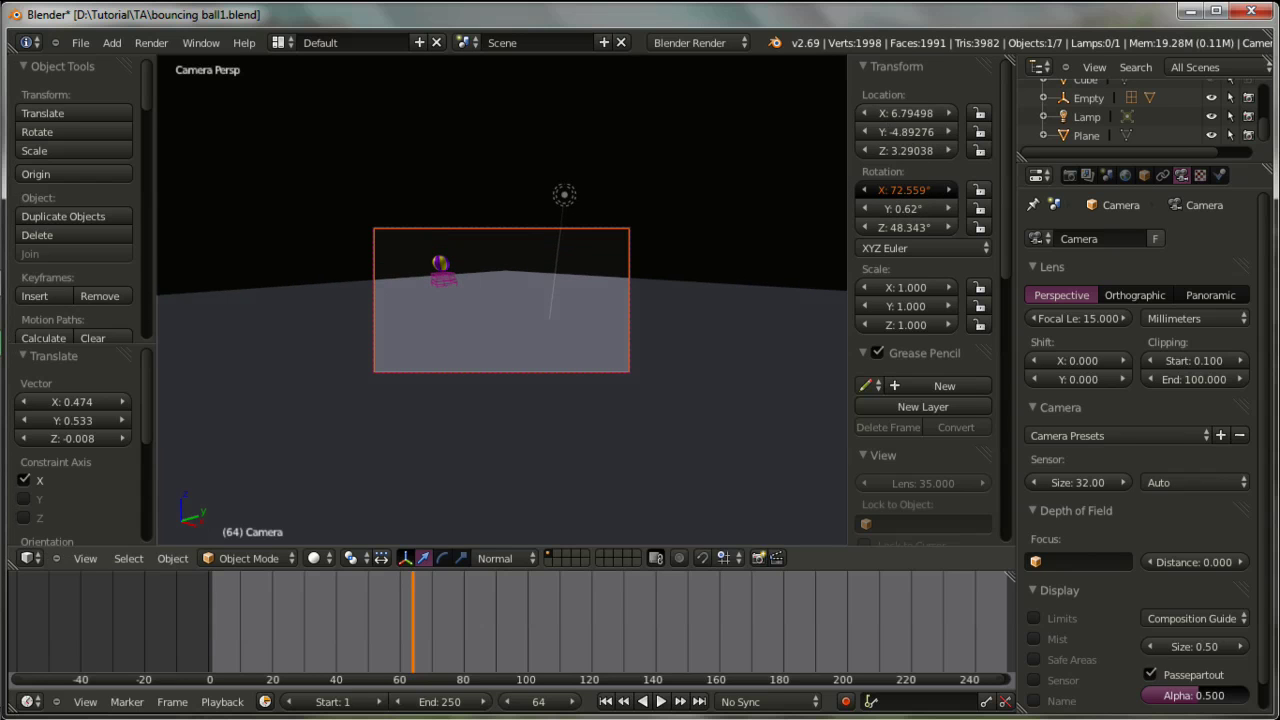
mouse_move(529, 338)
middle_mouse_down()
mouse_move(523, 366)
mouse_move(545, 363)
mouse_move(364, 366)
middle_mouse_up()
right_click(352, 272)
left_click_drag(261, 620, 212, 618)
- Cancel a stray ball move, switch to a front wireframe view, and select the Empty
scroll(514, 315, "down", 3)
left_click_drag(480, 302, 469, 300)
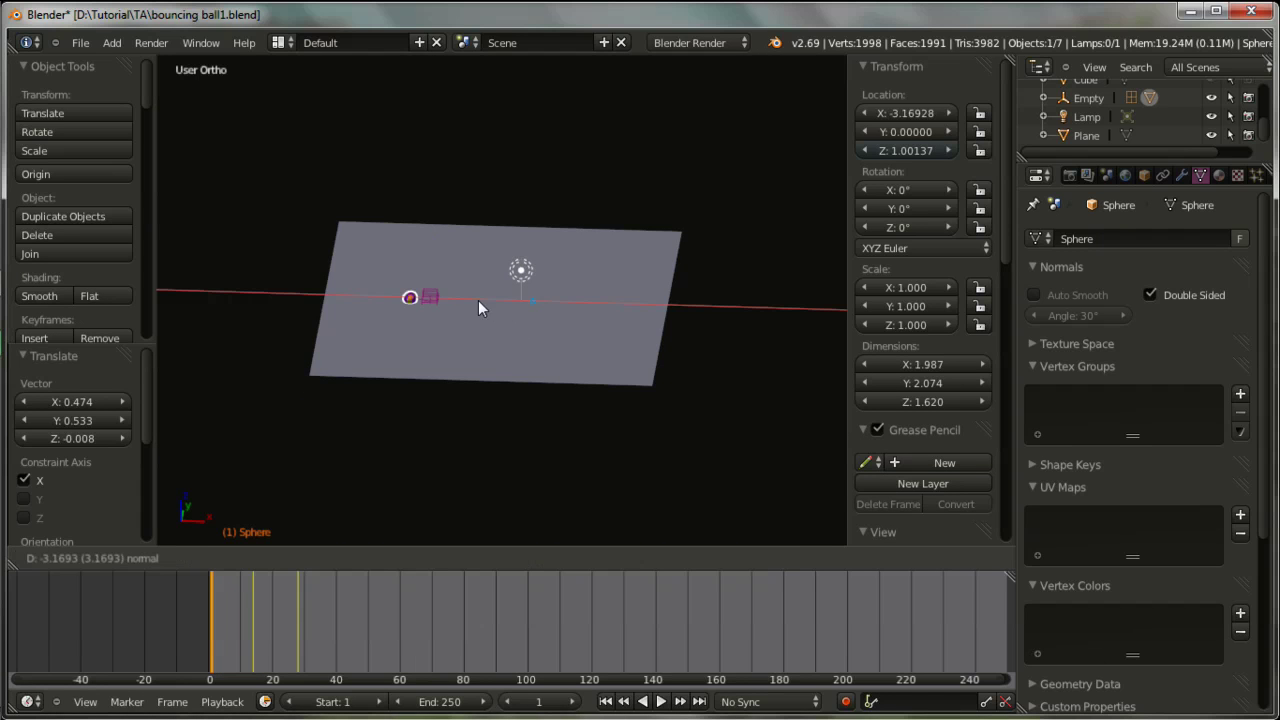
right_click(469, 300)
scroll(403, 387, "up", 3)
key("z")
key("KP_1")
scroll(687, 423, "up", 2)
right_click(735, 394)
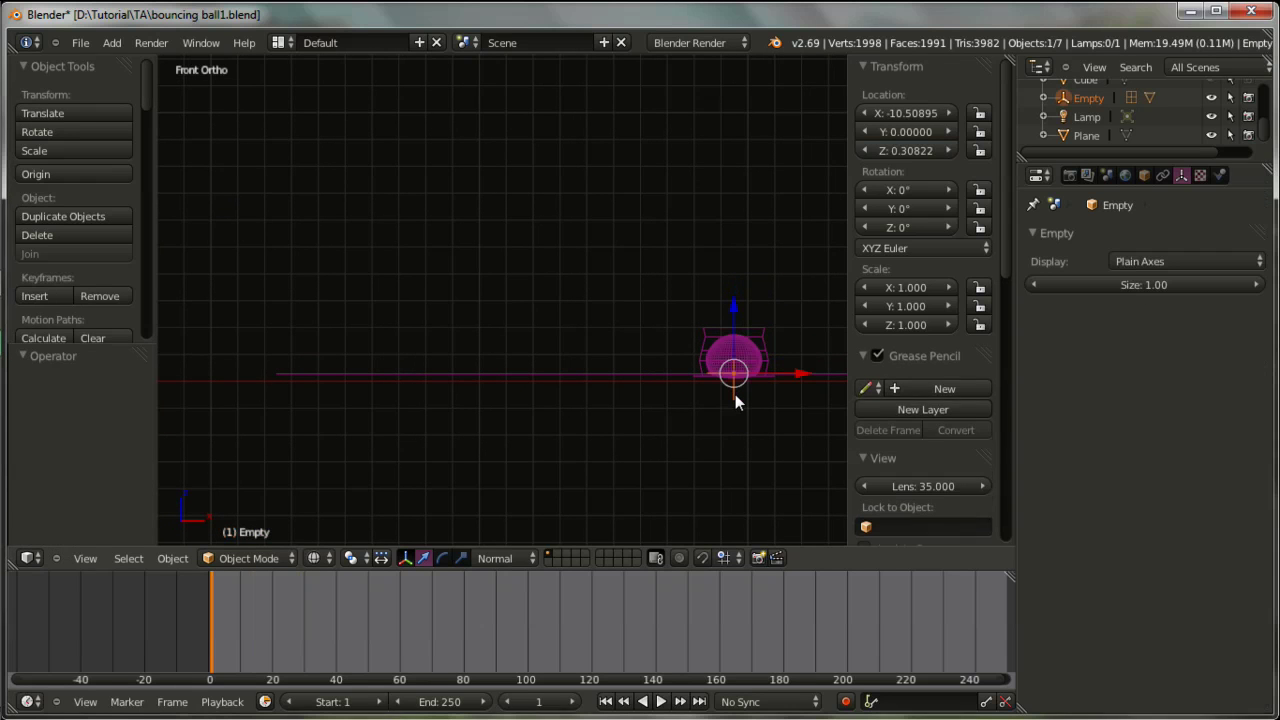
- Slide the Empty to X -17.16, key its location, and scrub back to frame 1
mouse_move(693, 410)
middle_mouse_down()
mouse_move(671, 466)
mouse_move(698, 382)
middle_mouse_up()
scroll(672, 467, "down", 3)
left_click_drag(663, 343, 597, 346)
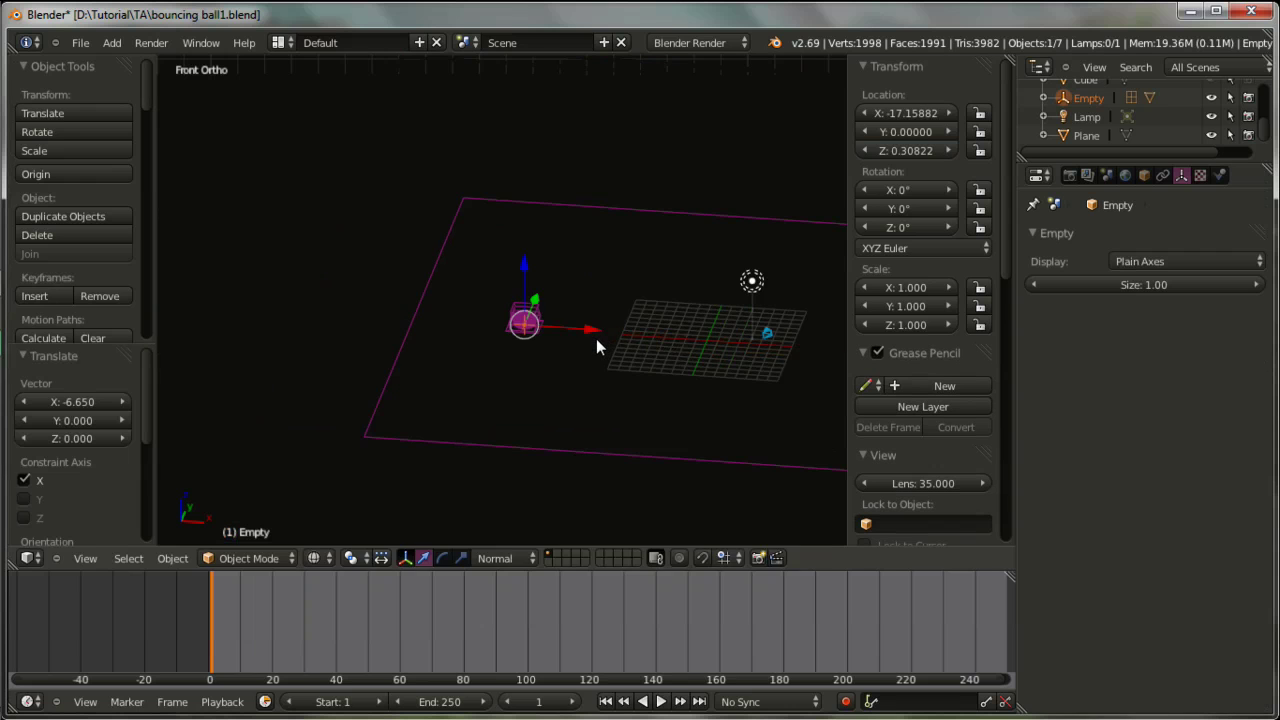
key("i")
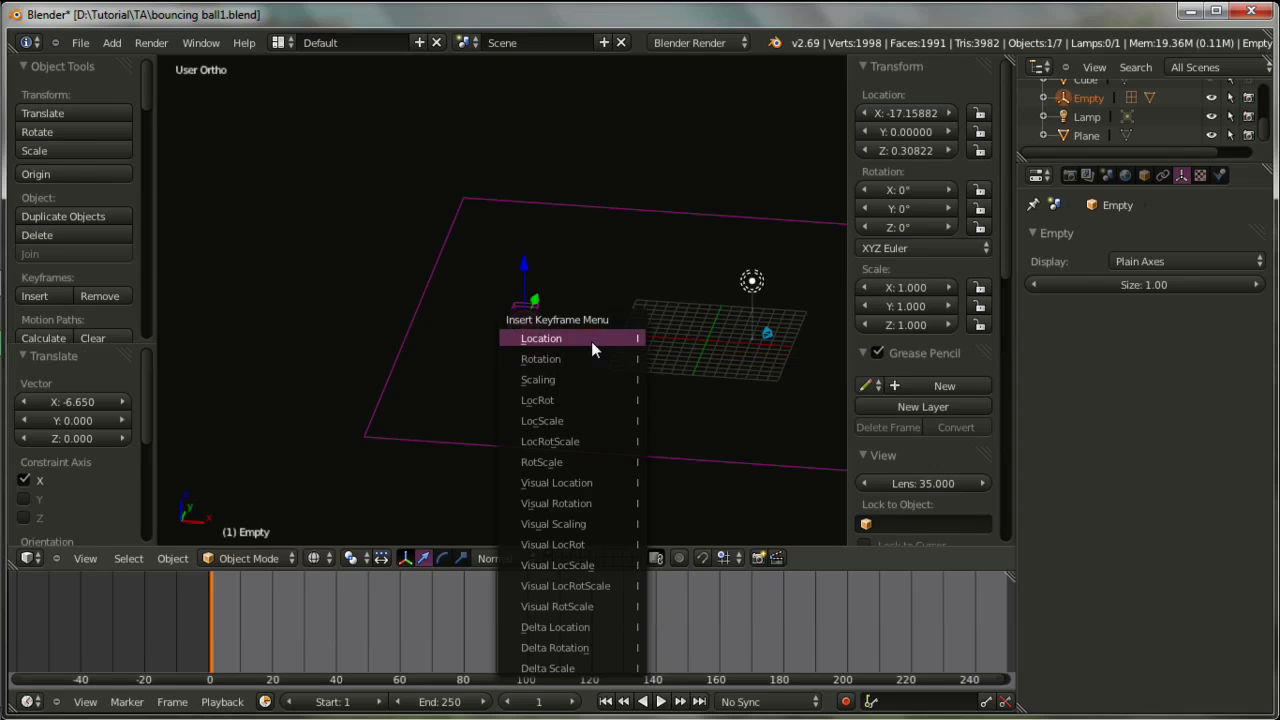
left_click(591, 347)
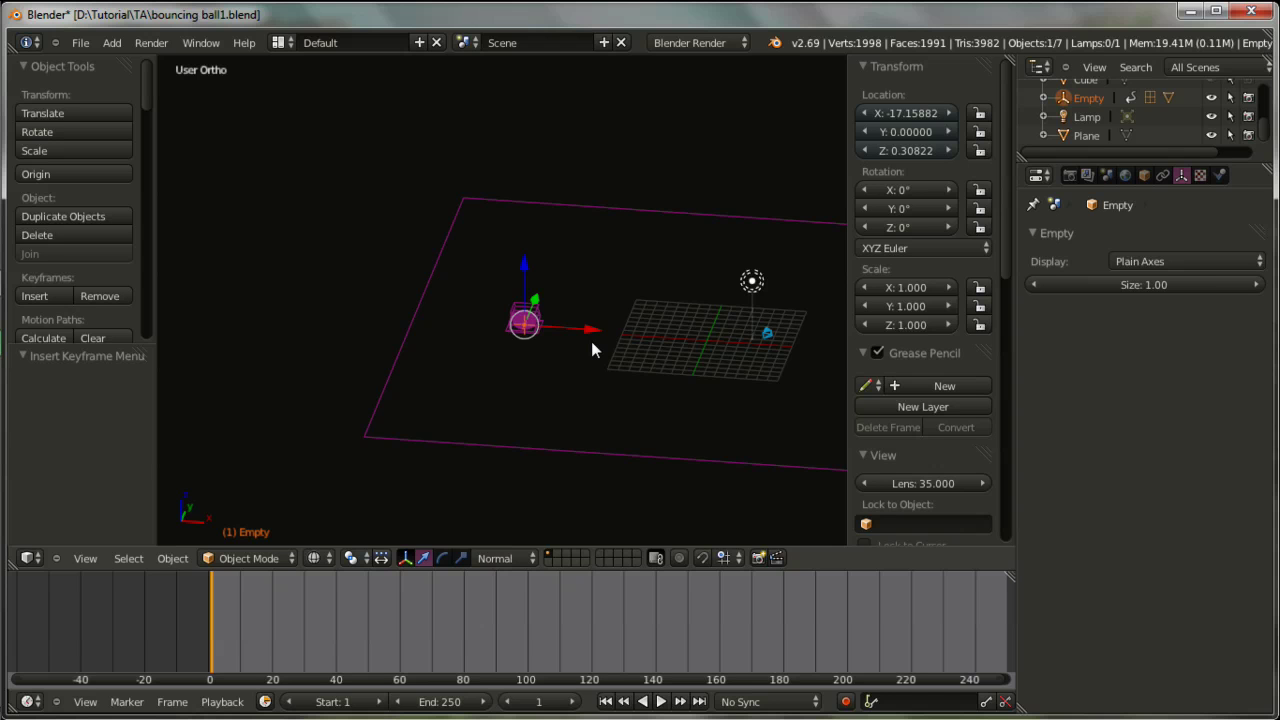
key("i")
mouse_move(590, 330)
middle_mouse_down()
mouse_move(535, 365)
mouse_move(649, 345)
mouse_move(612, 358)
middle_mouse_up()
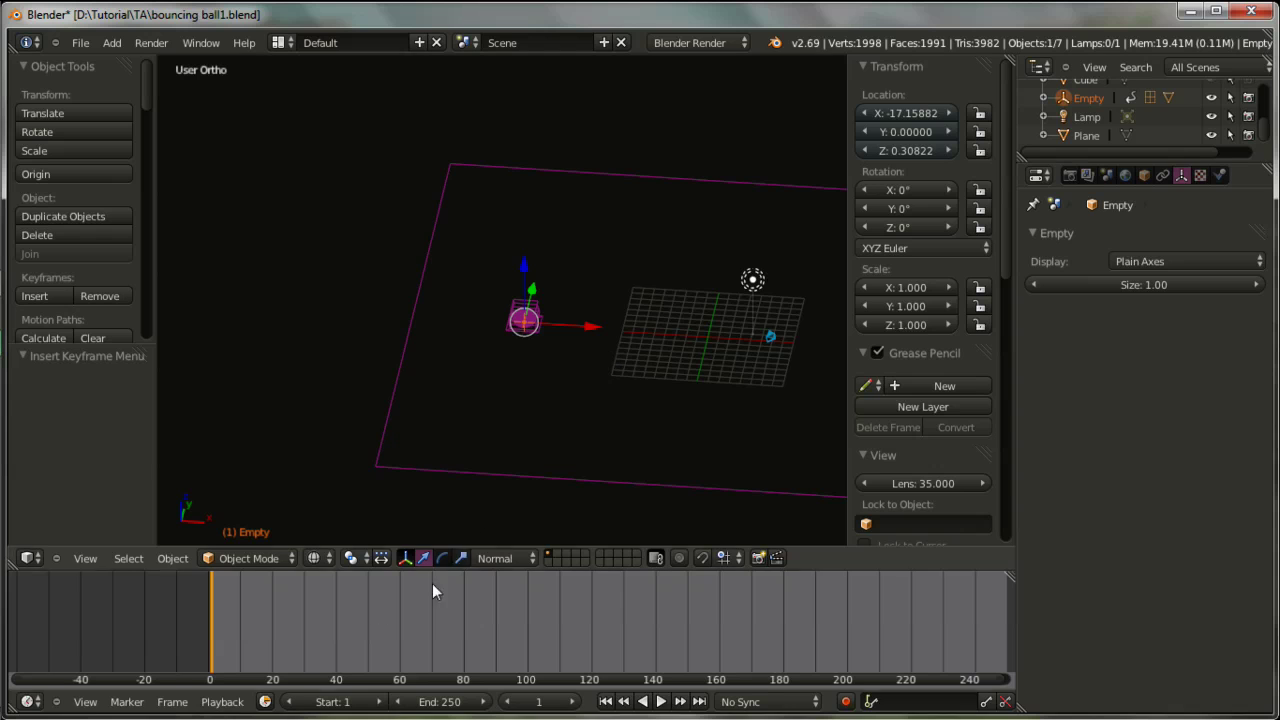
left_click_drag(280, 628, 213, 626)
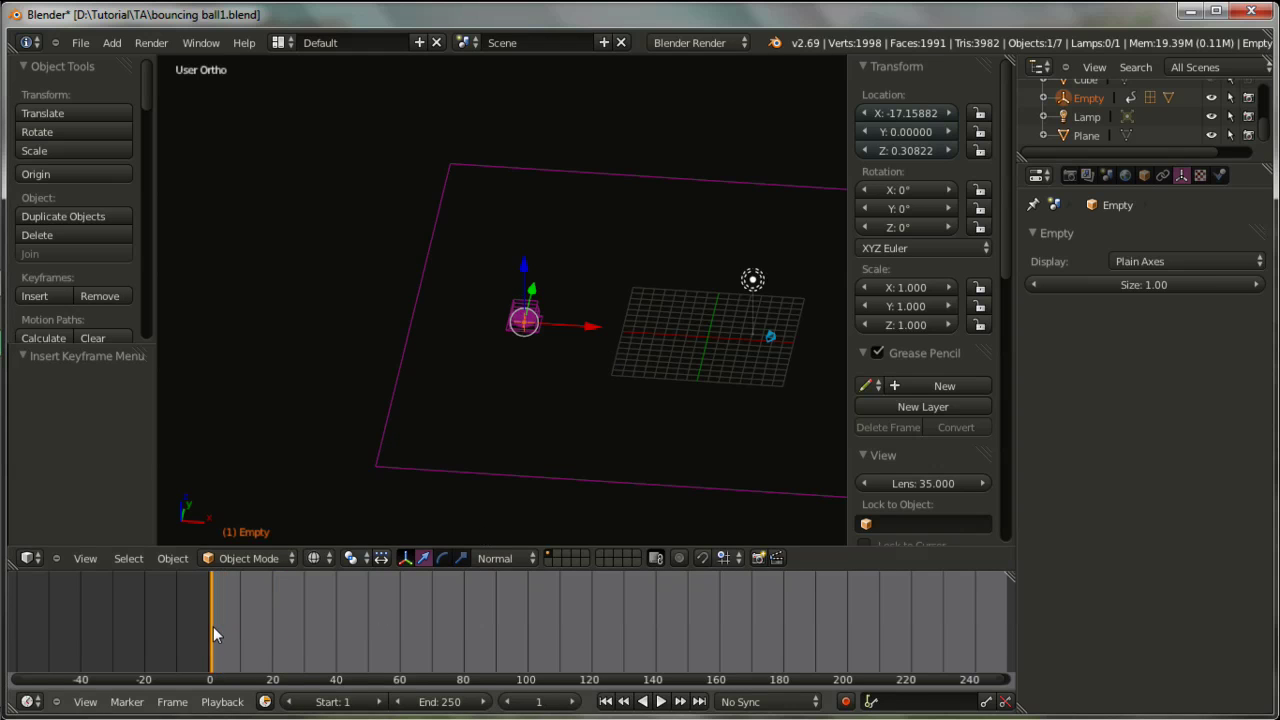
- Switch to the Animation screen layout and give the 3D view more room
left_click(273, 46)
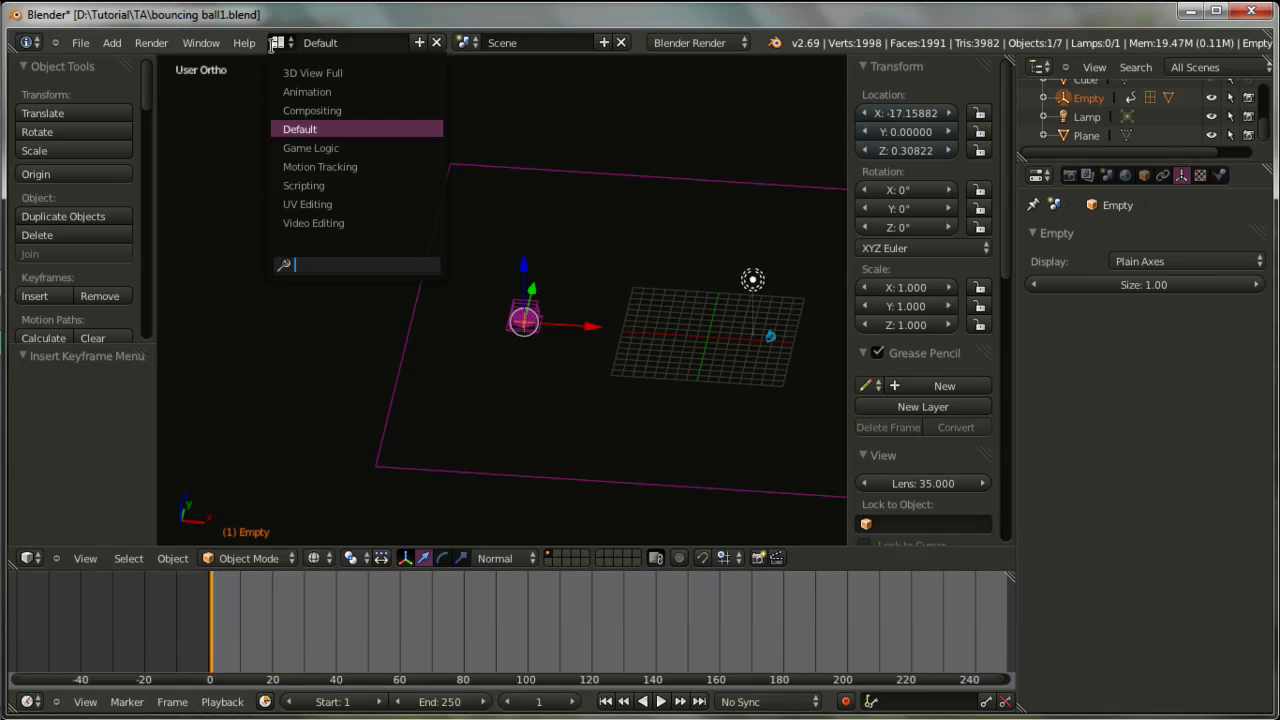
left_click(305, 91)
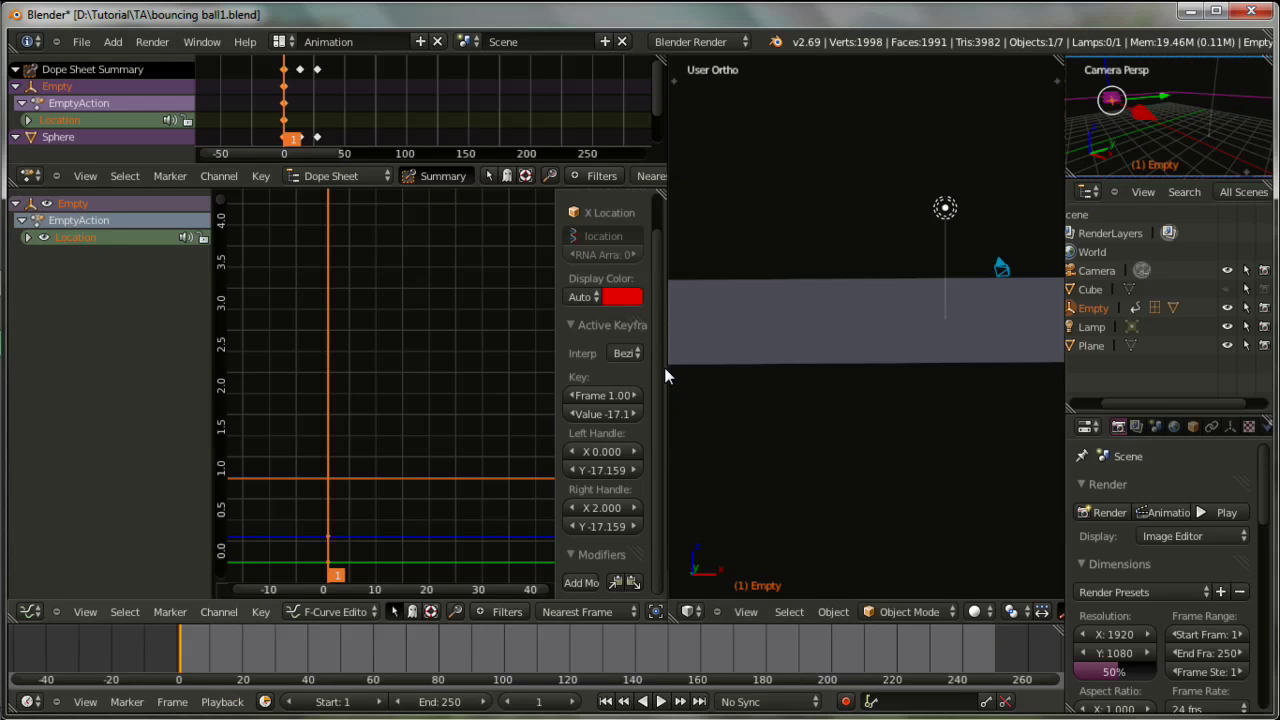
left_click_drag(666, 376, 562, 370)
scroll(686, 337, "down", 3)
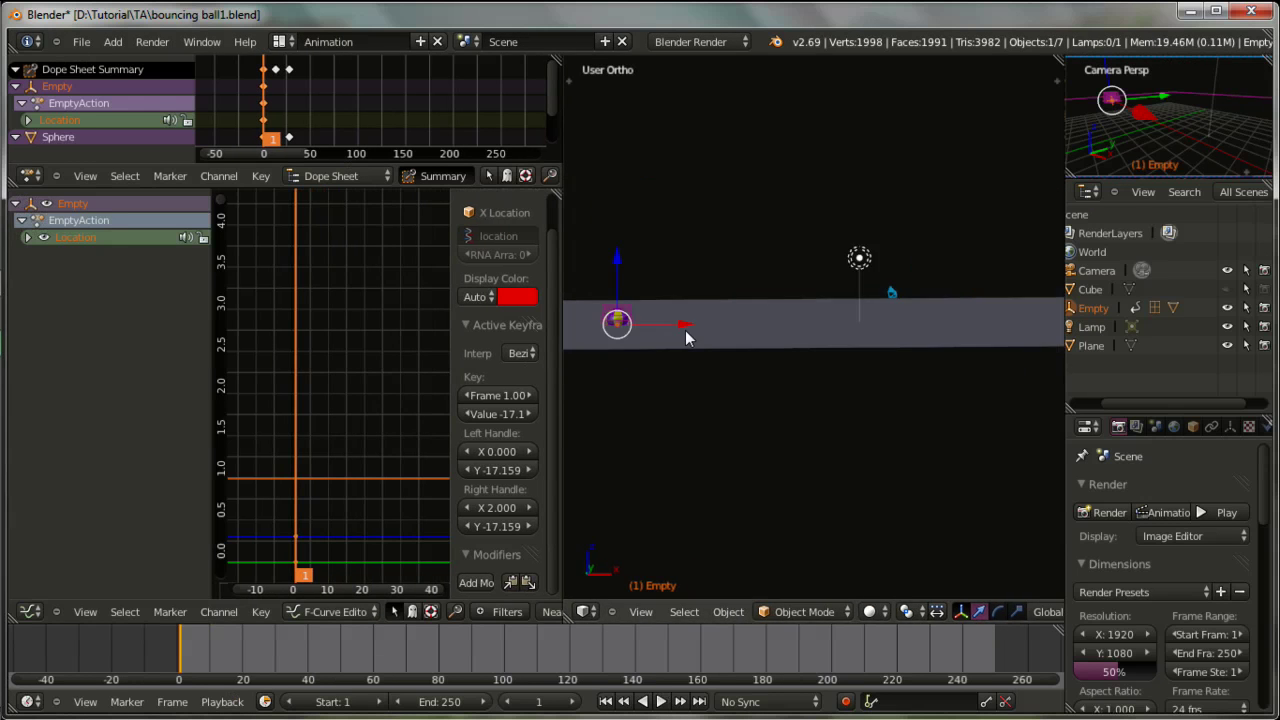
- Set a front orthographic wireframe view, go to frame 100, and start moving the Empty
key("KP_1")
middle_click_drag(727, 344, 824, 416, "shift")
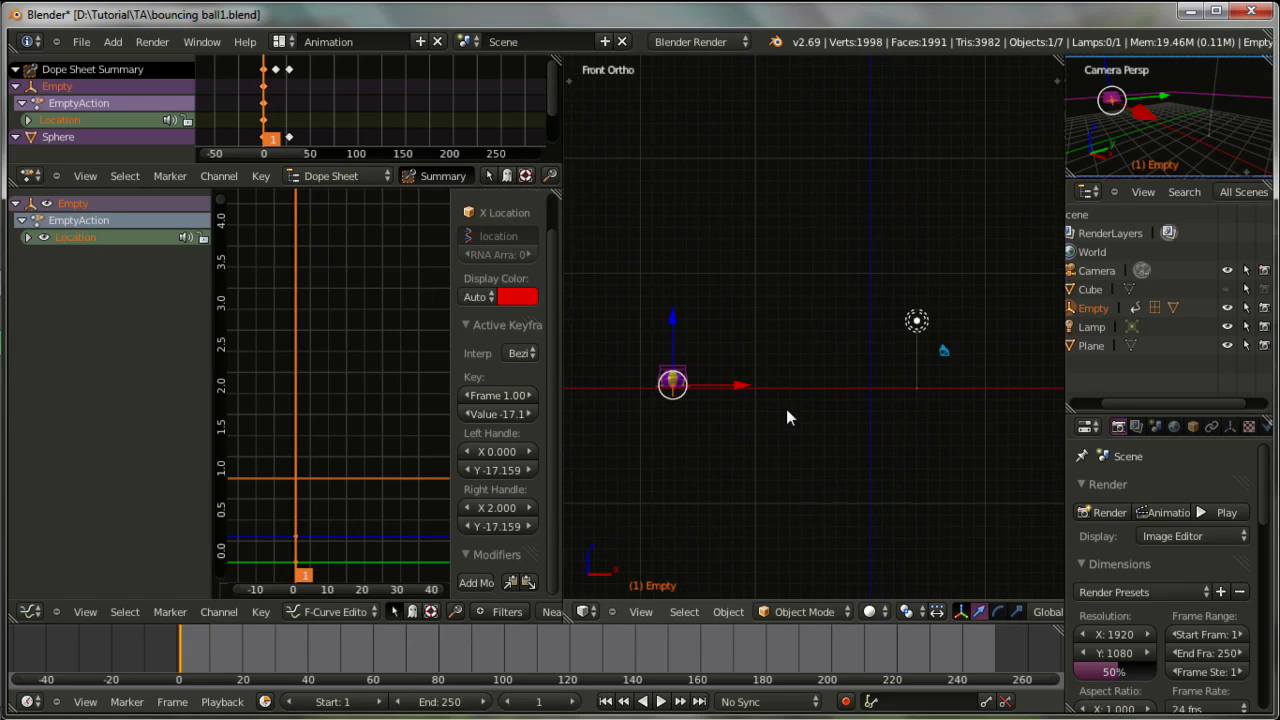
left_click(641, 611)
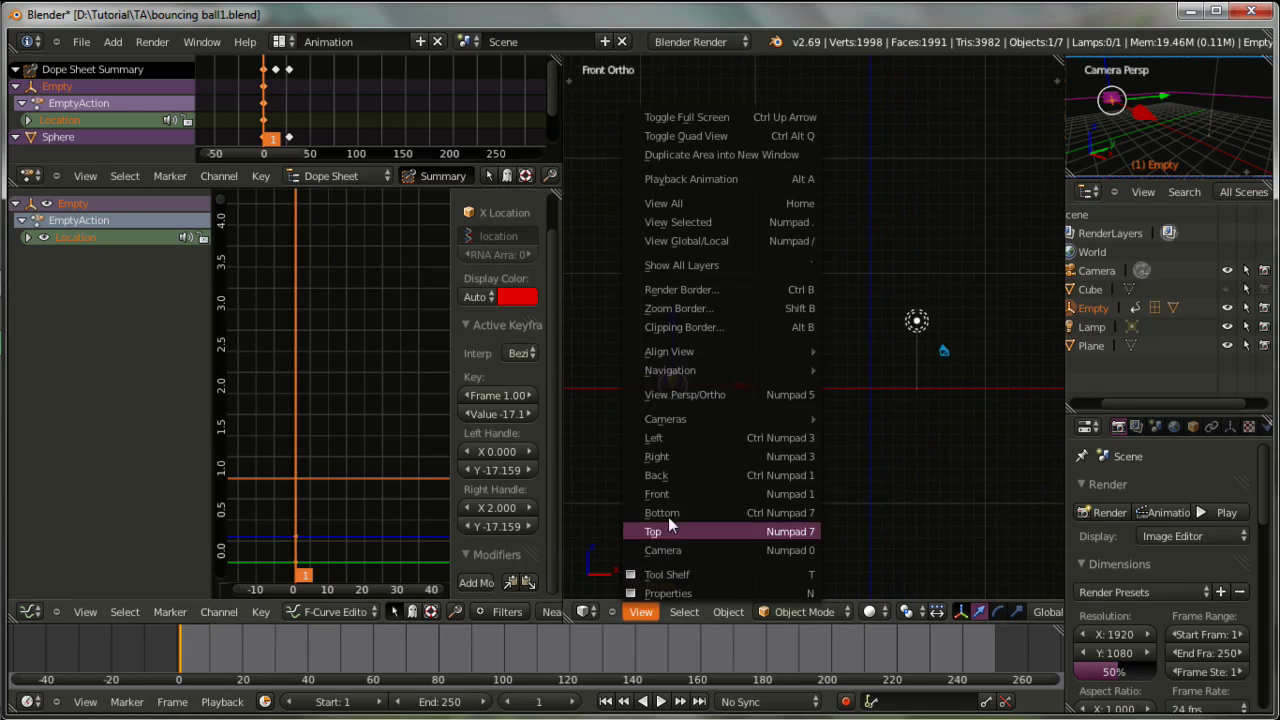
left_click(667, 493)
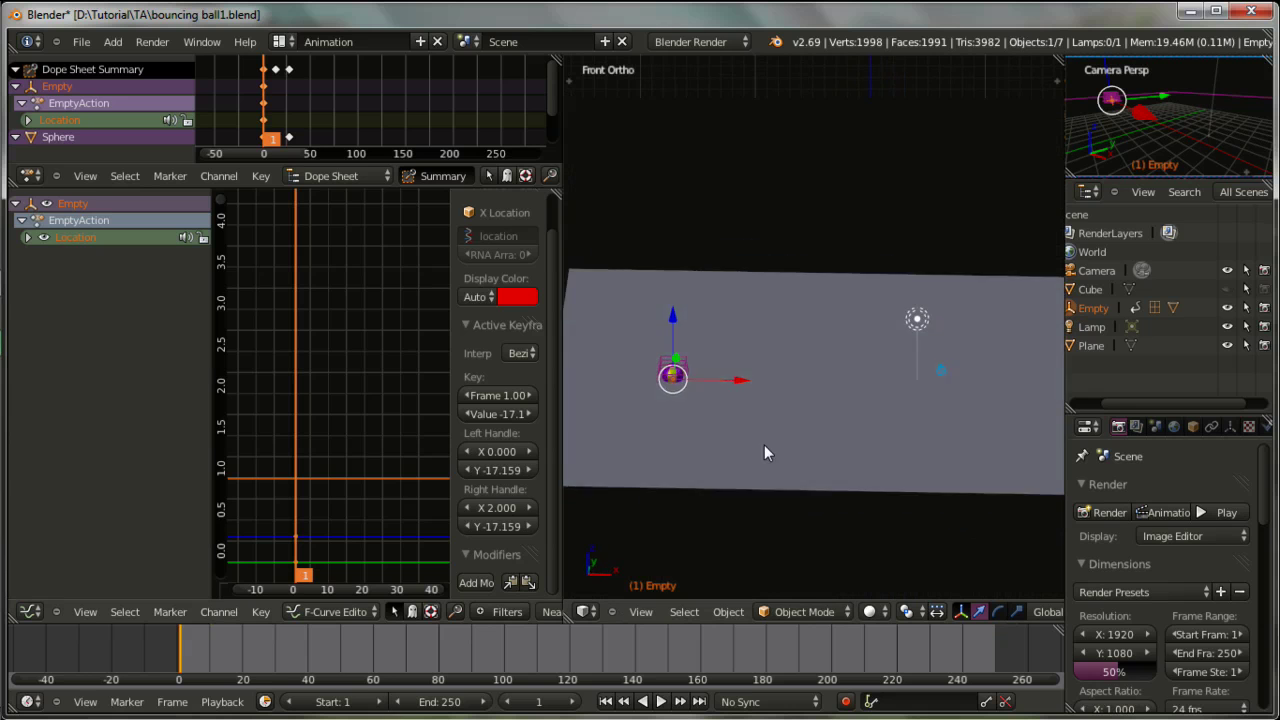
left_click(641, 611)
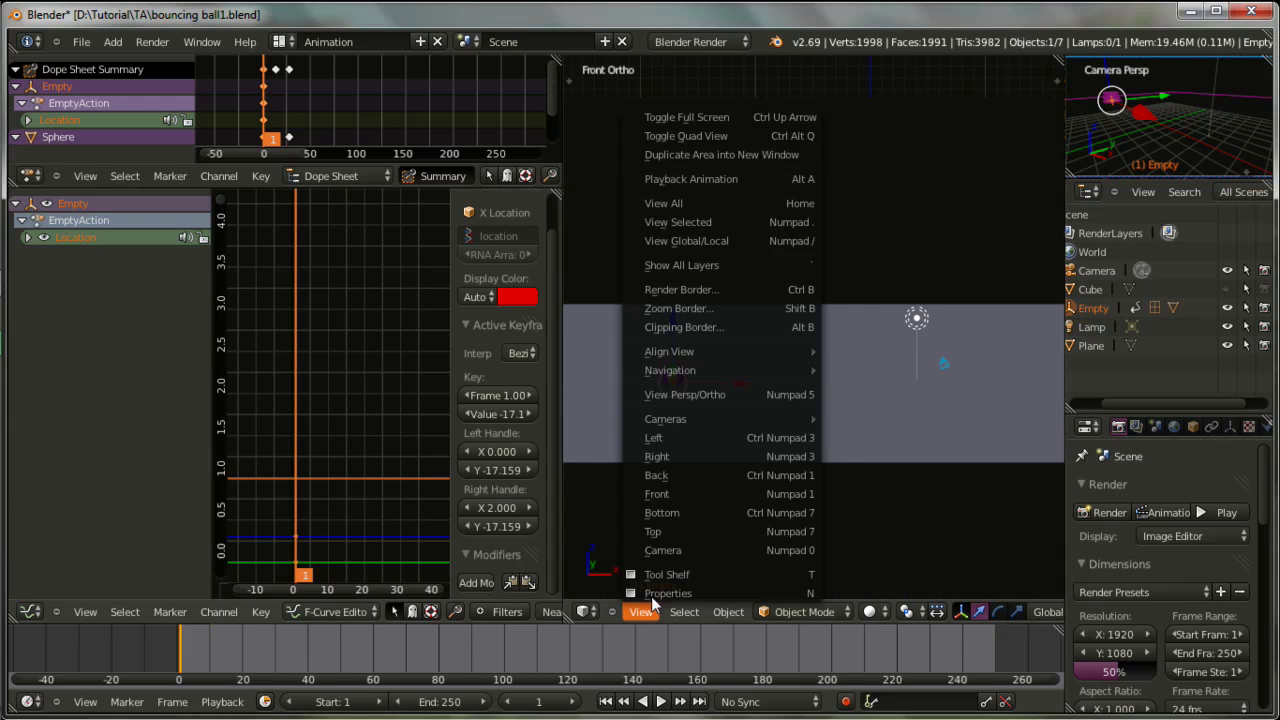
left_click(678, 493)
left_click(869, 611)
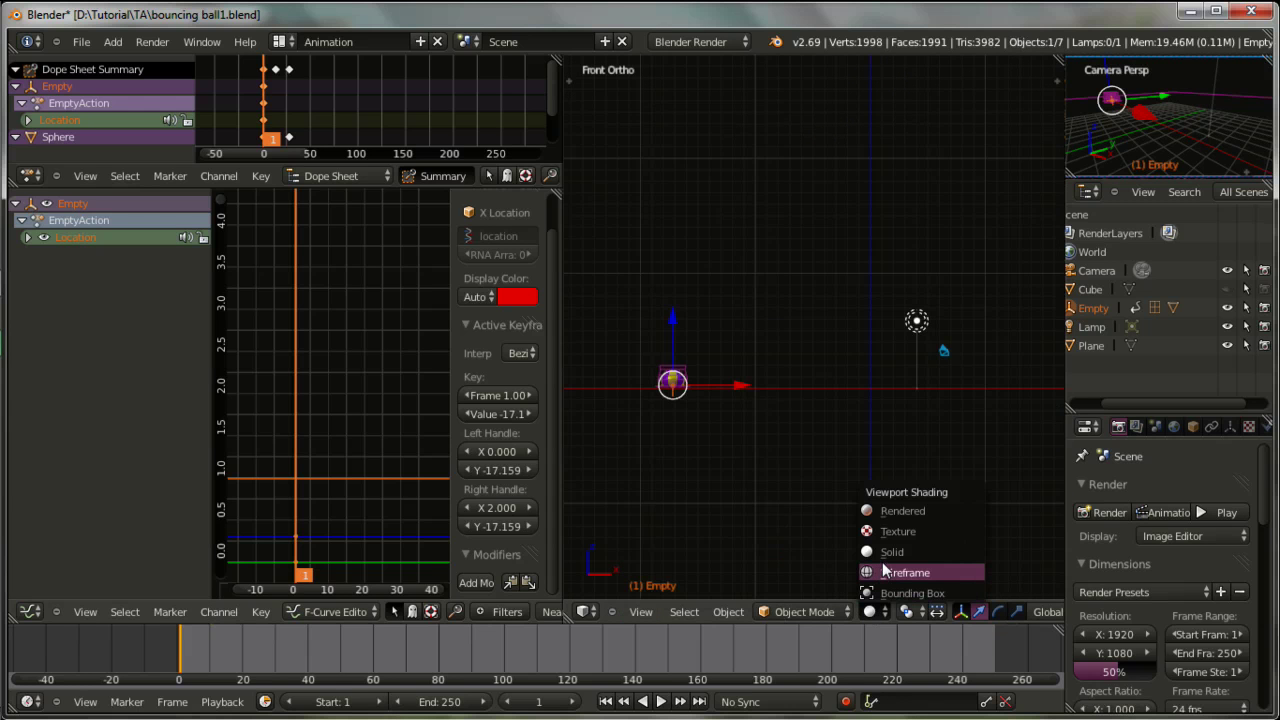
left_click(893, 574)
middle_click_drag(855, 433, 804, 444, "shift")
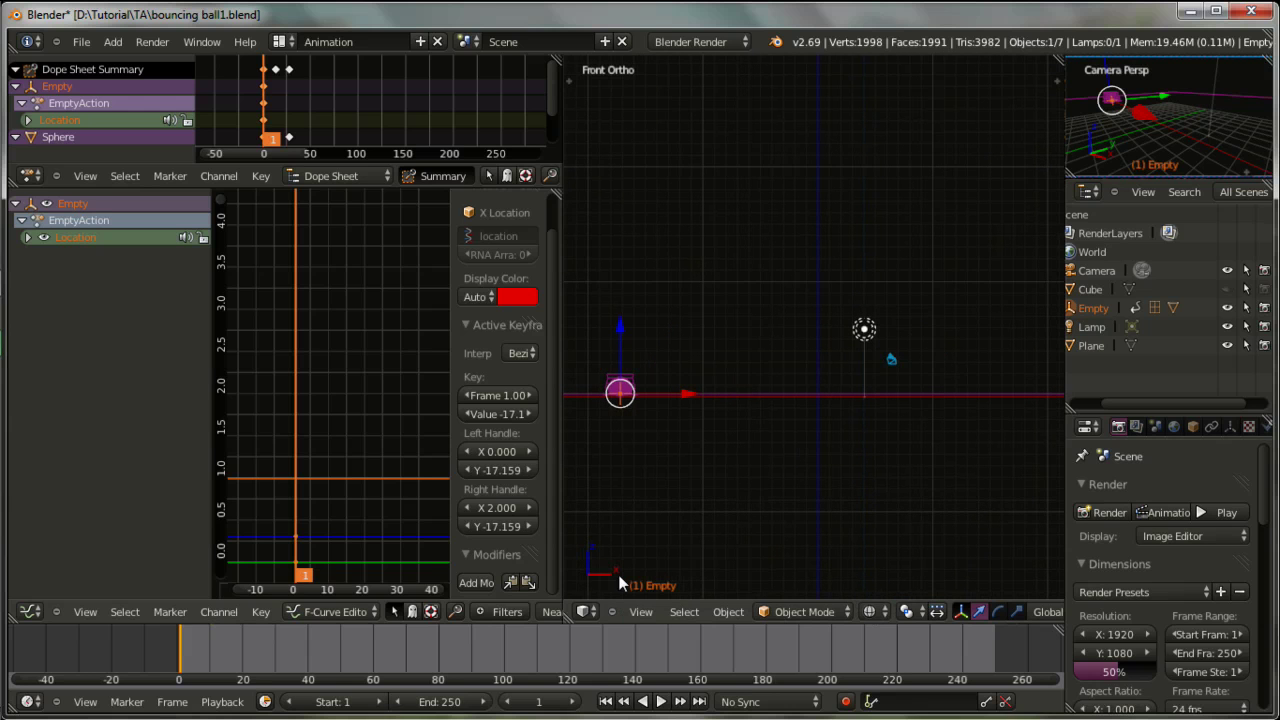
left_click(502, 653)
key("g")
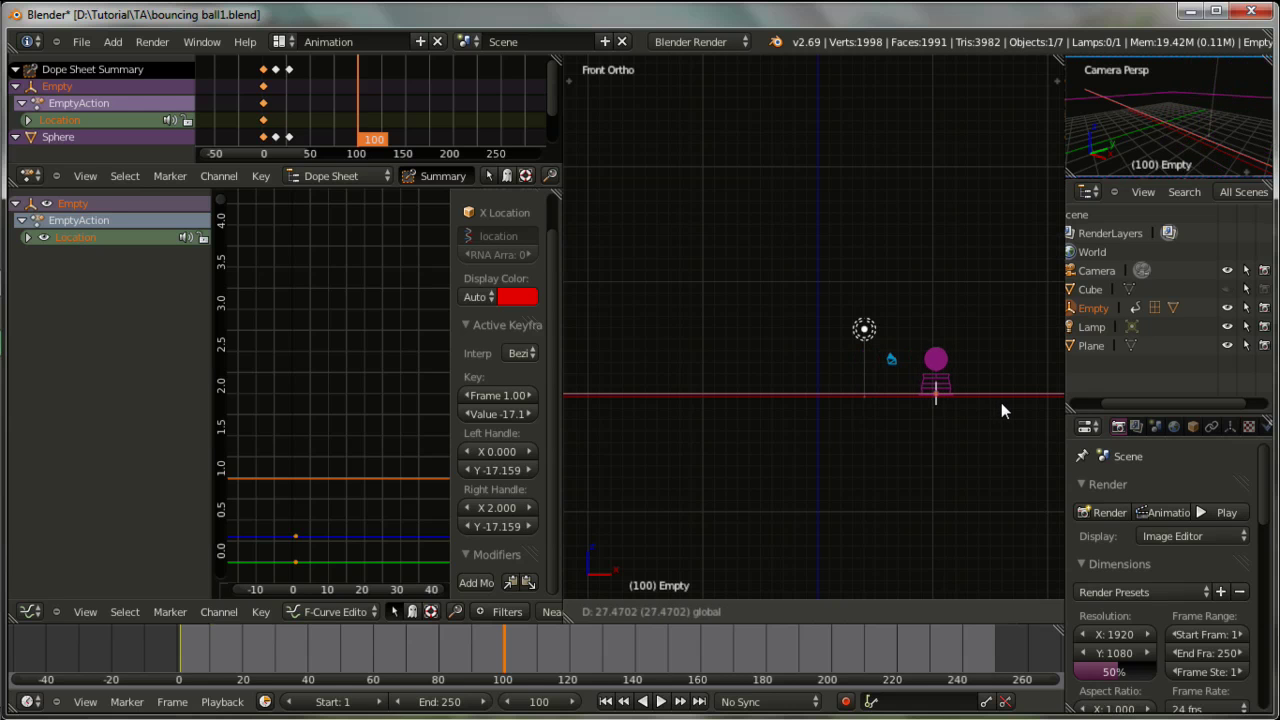
- Confirm the Empty's new position and key its location at frame 100
left_click(1001, 402)
key("i")
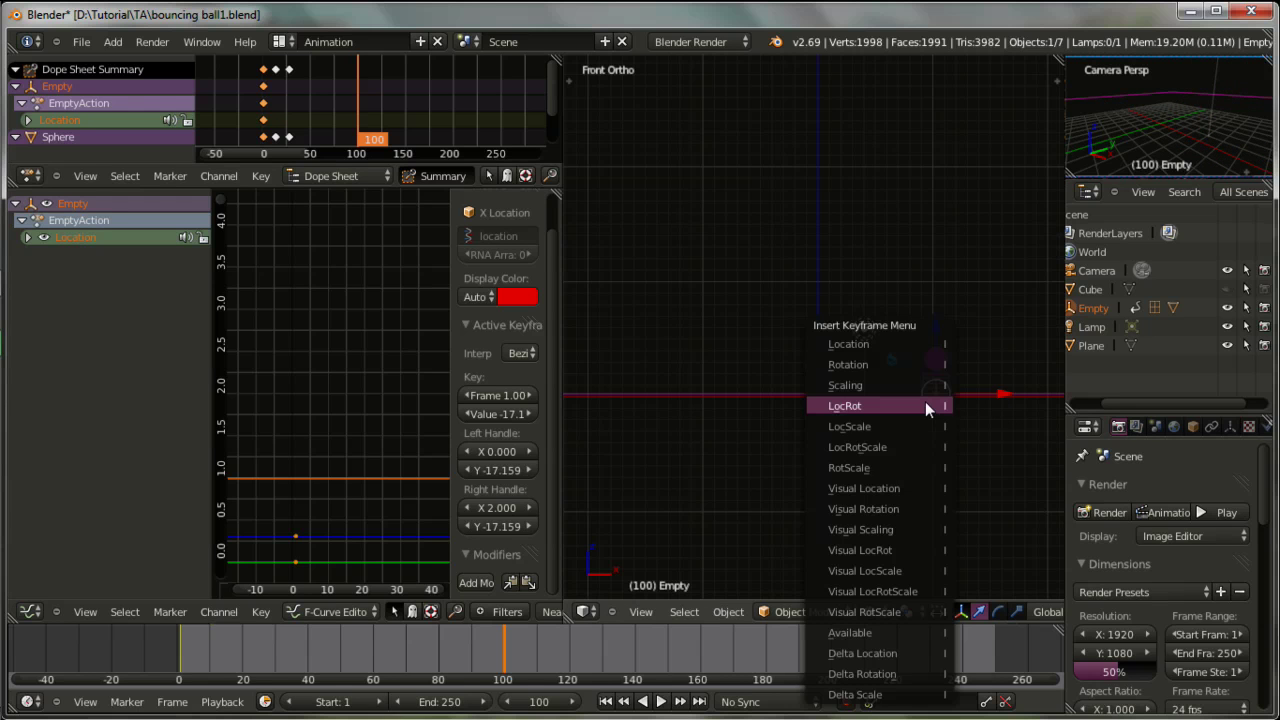
left_click(915, 345)
- Scrub back to frame 1 and return to the exact front view
mouse_move(873, 453)
middle_mouse_down()
mouse_move(874, 510)
mouse_move(926, 462)
middle_mouse_up()
left_click(502, 655)
left_click_drag(502, 655, 180, 665)
mouse_move(846, 465)
middle_mouse_down()
mouse_move(845, 432)
mouse_move(928, 404)
middle_mouse_up()
scroll(844, 423, "up", 2)
scroll(844, 423, "up", 1)
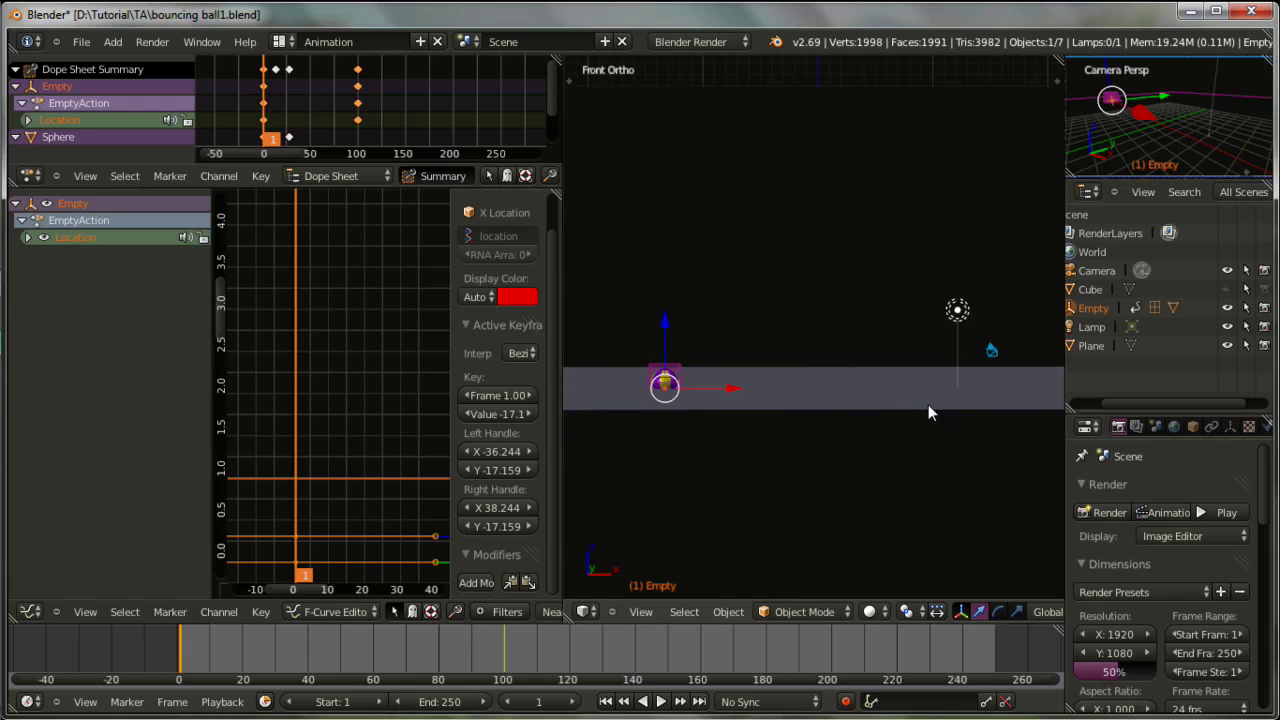
key("KP_1")
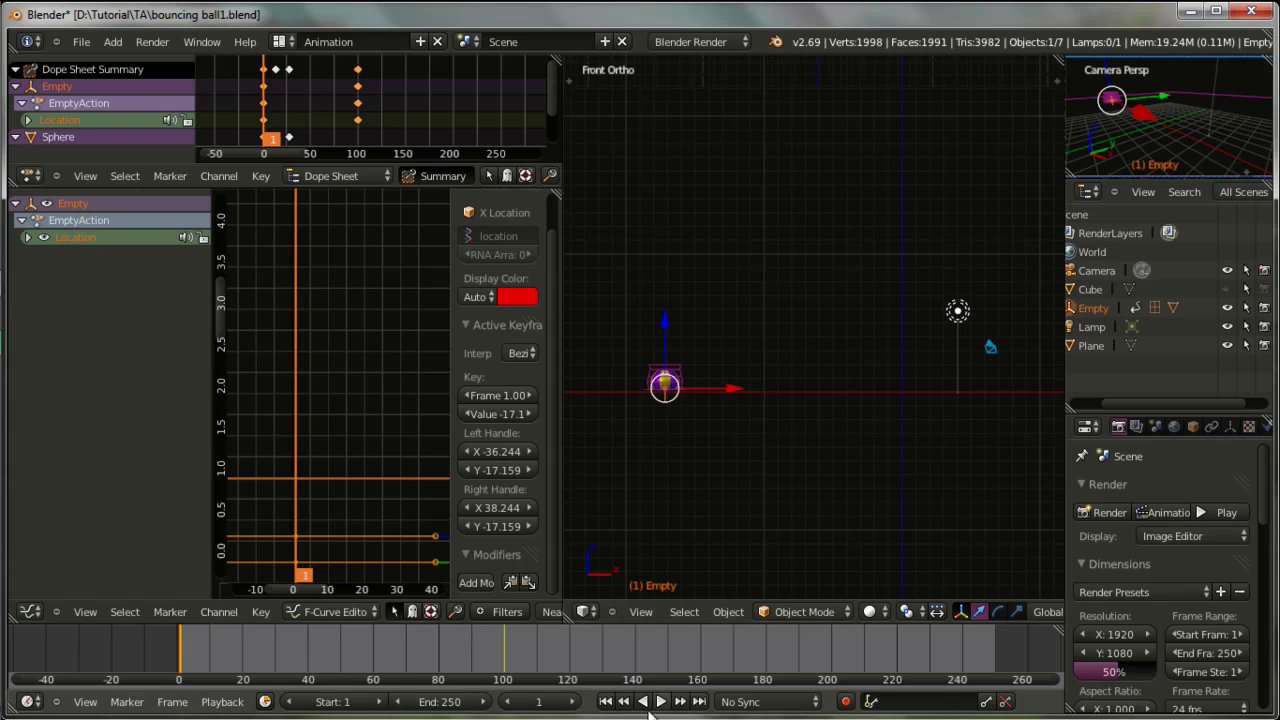
- Play and stop the animation, then select the frame-100 Location key in the Dope Sheet
left_click(662, 702)
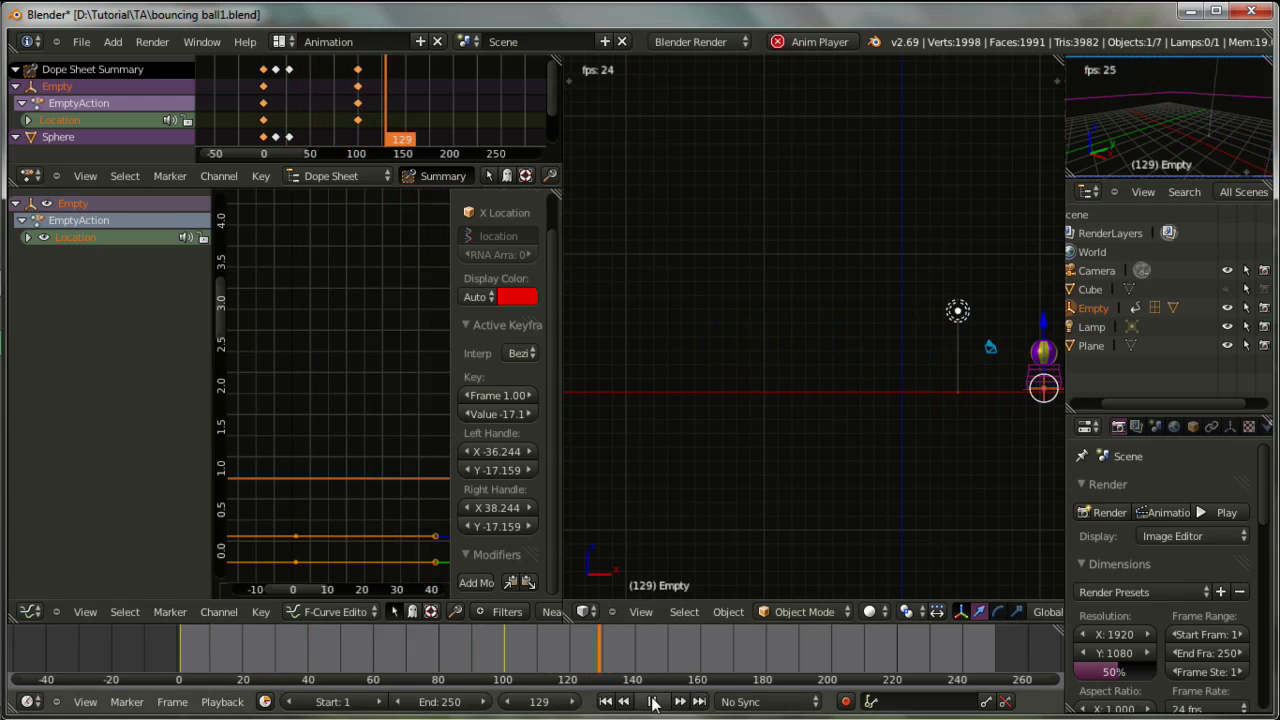
left_click(651, 702)
left_click_drag(590, 648, 505, 655)
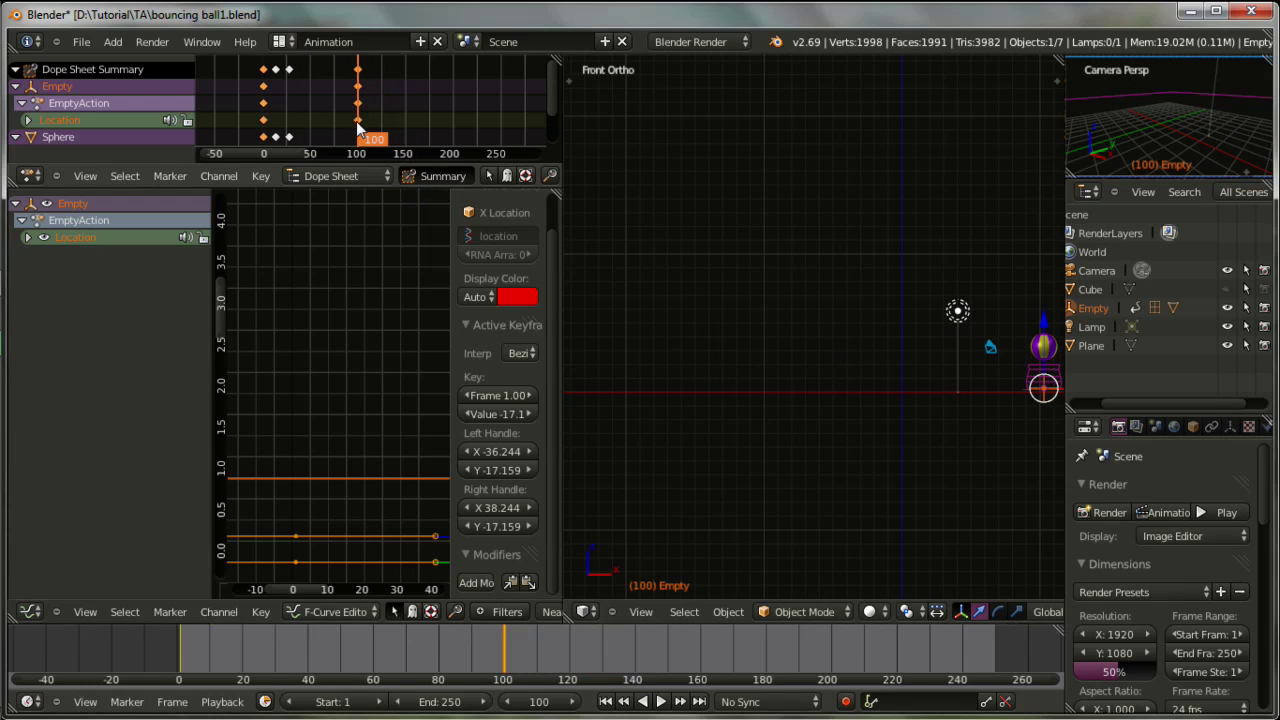
left_click(357, 121)
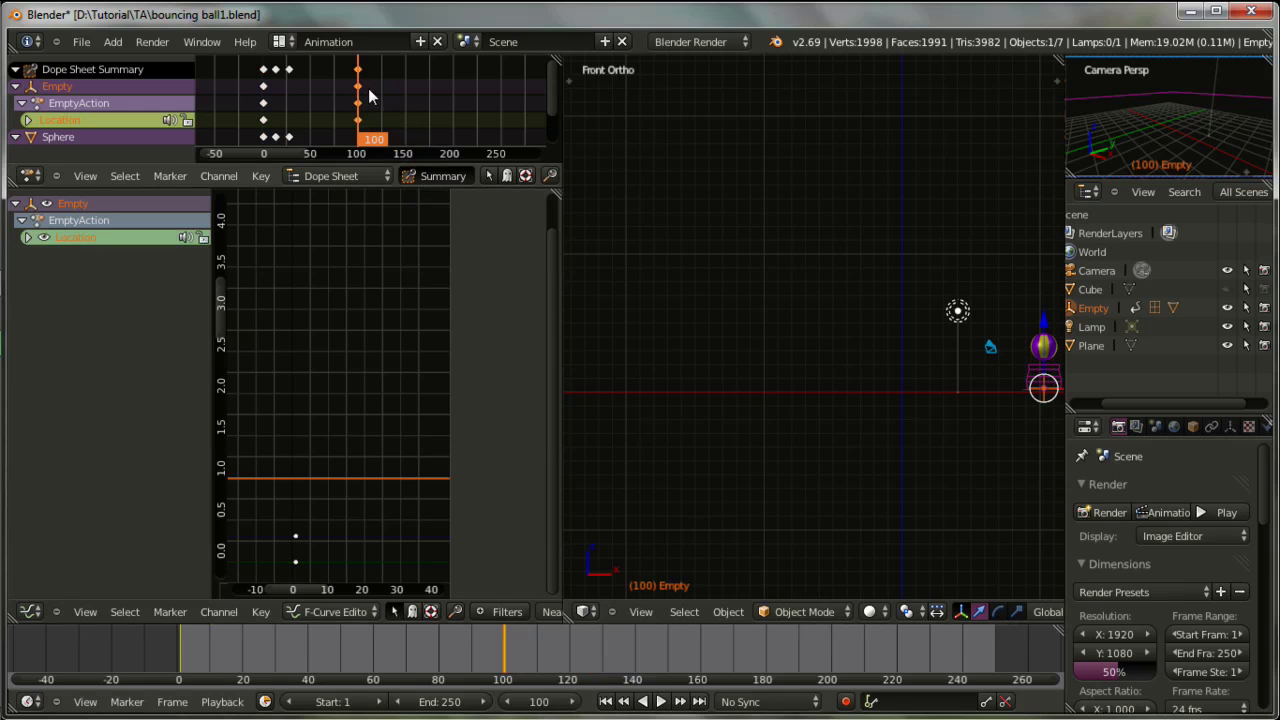
left_click_drag(353, 110, 333, 108)
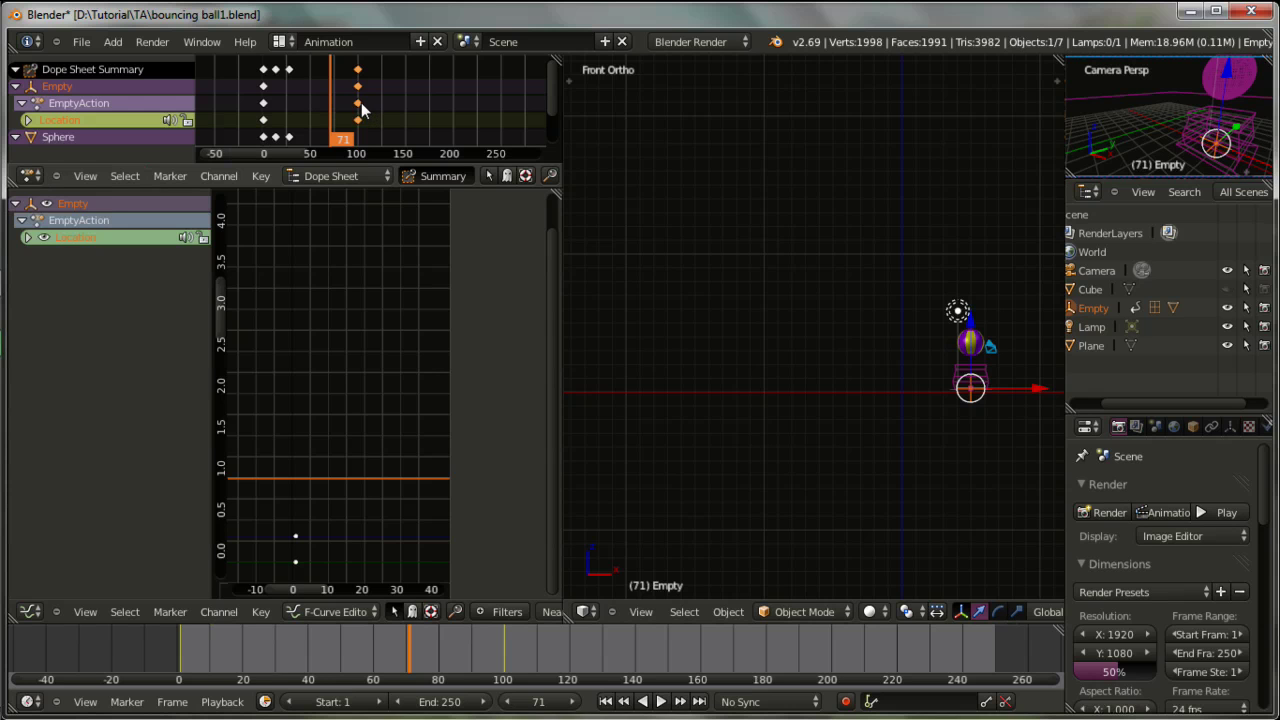
- Move the Empty's frame-100 location keys to frame 200
left_click(507, 645)
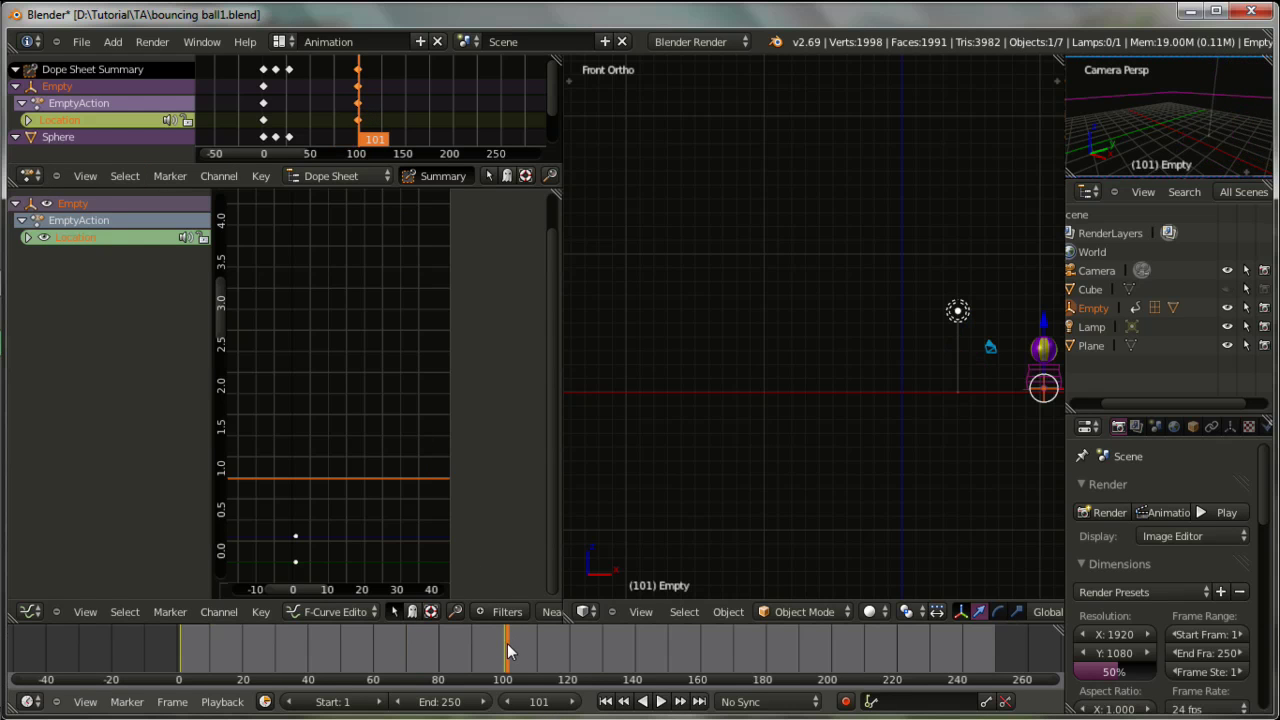
left_click_drag(507, 645, 506, 655)
key("Left")
left_click(364, 108)
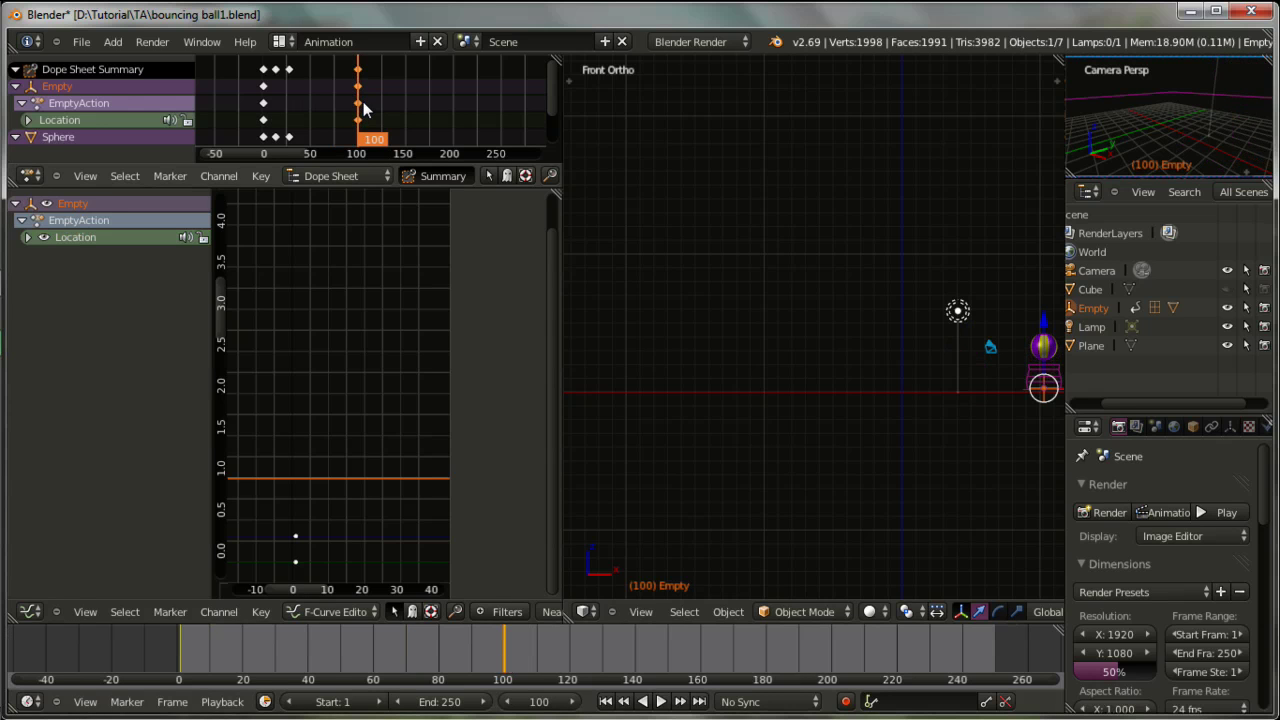
key("g")
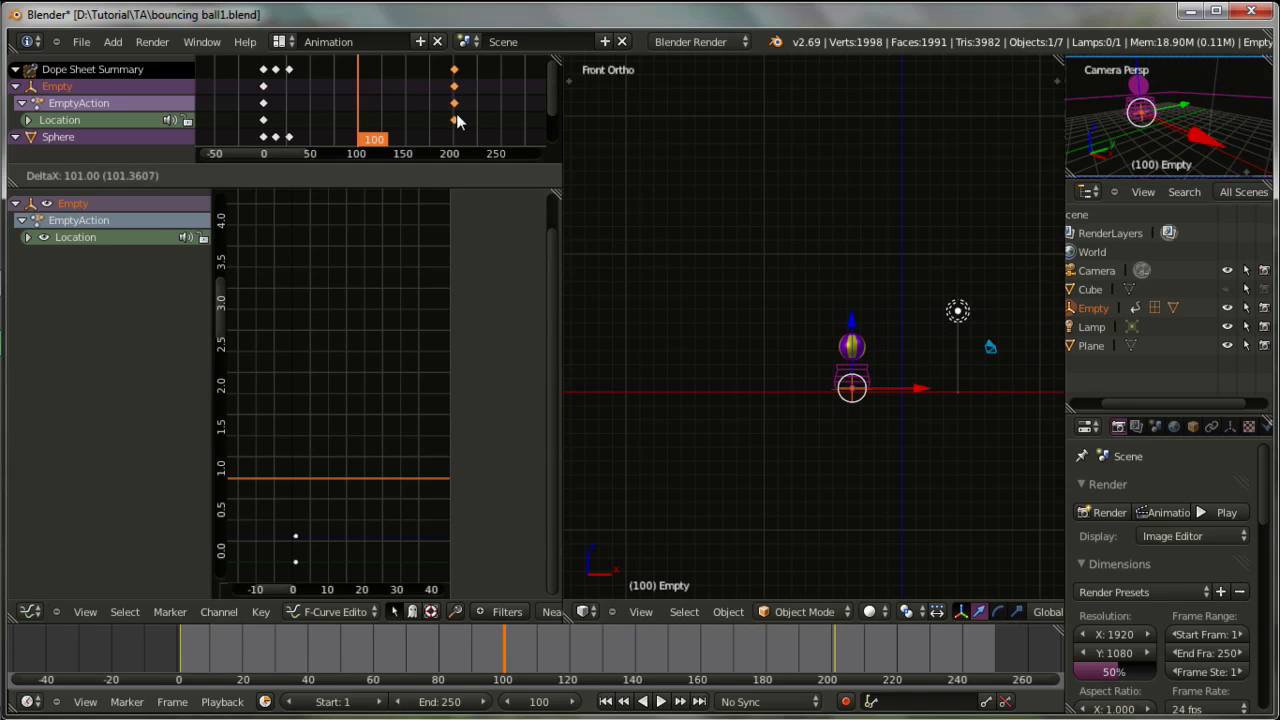
left_click(460, 120)
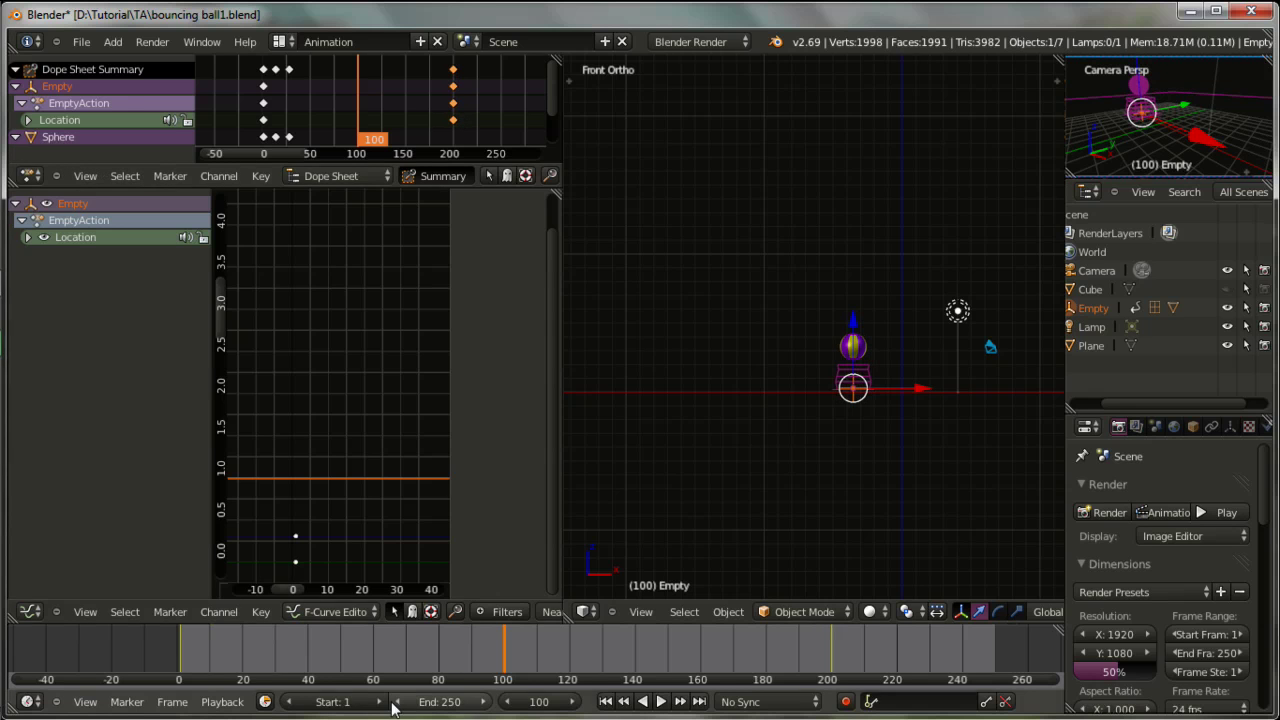
- Scrub back to frame 1, snap to the front view, and widen the 3D viewport
left_click(250, 662)
left_click_drag(240, 662, 182, 660)
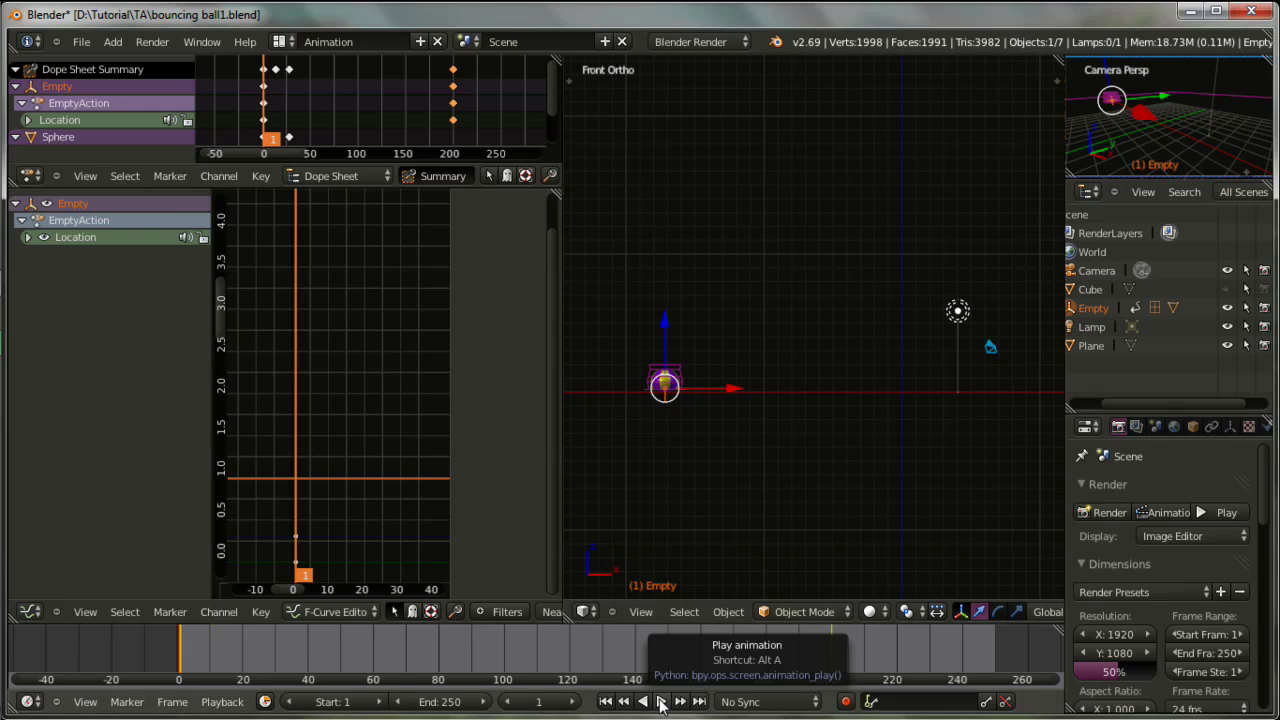
mouse_move(831, 453)
middle_mouse_down()
mouse_move(808, 448)
mouse_move(783, 471)
mouse_move(825, 464)
middle_mouse_up()
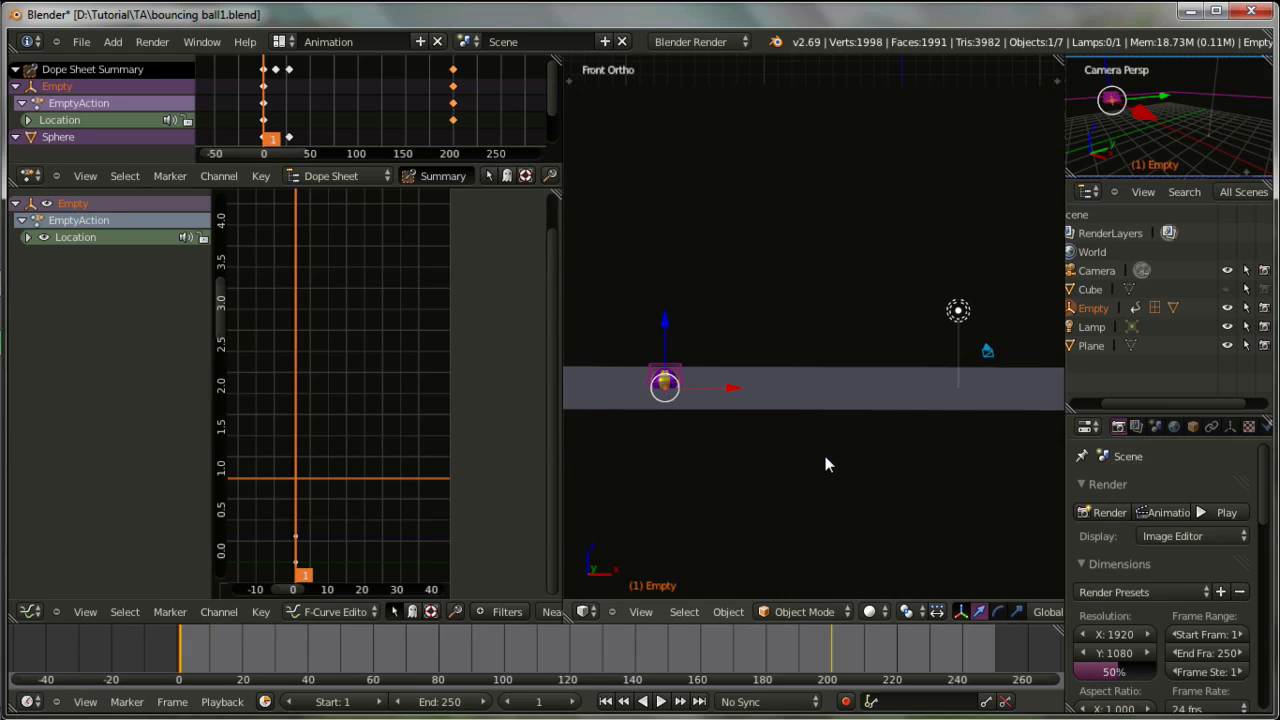
key("KP_1")
scroll(825, 464, "up", 1)
scroll(825, 464, "up", 1)
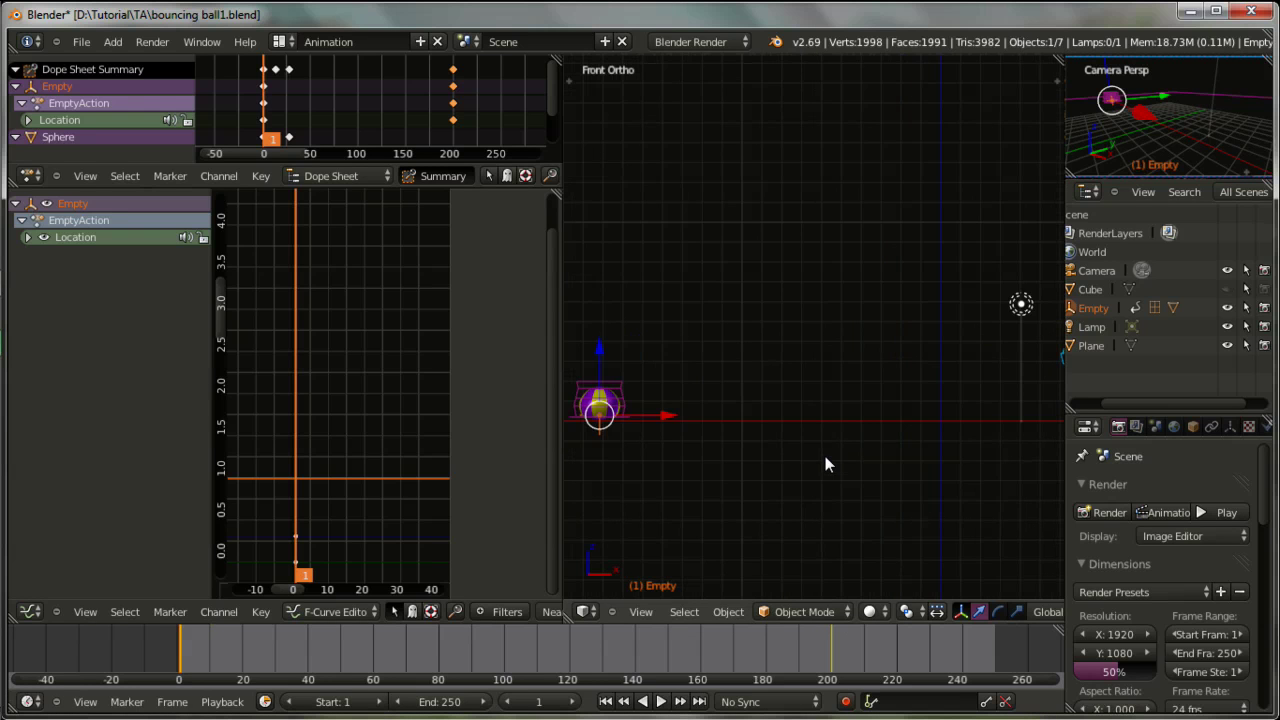
left_click_drag(558, 445, 479, 448)
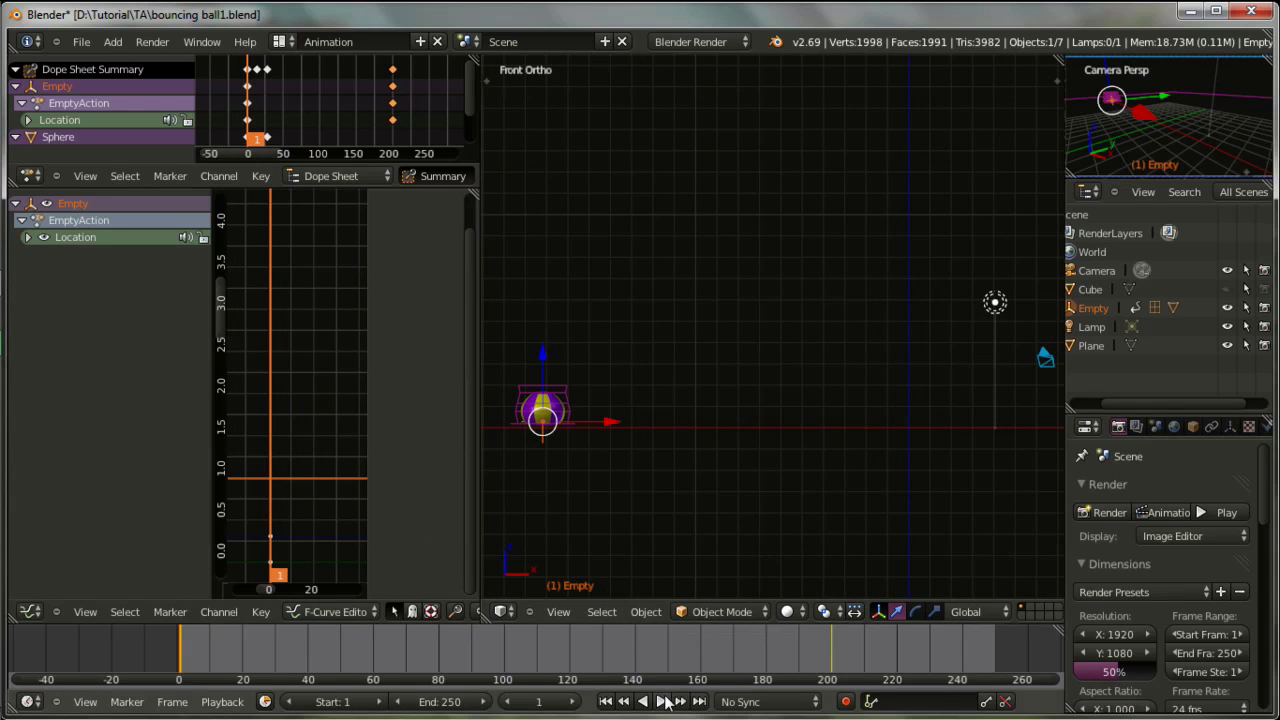
- Play the slower roll twice from frame 1, stopping at frame 71
left_click(663, 701)
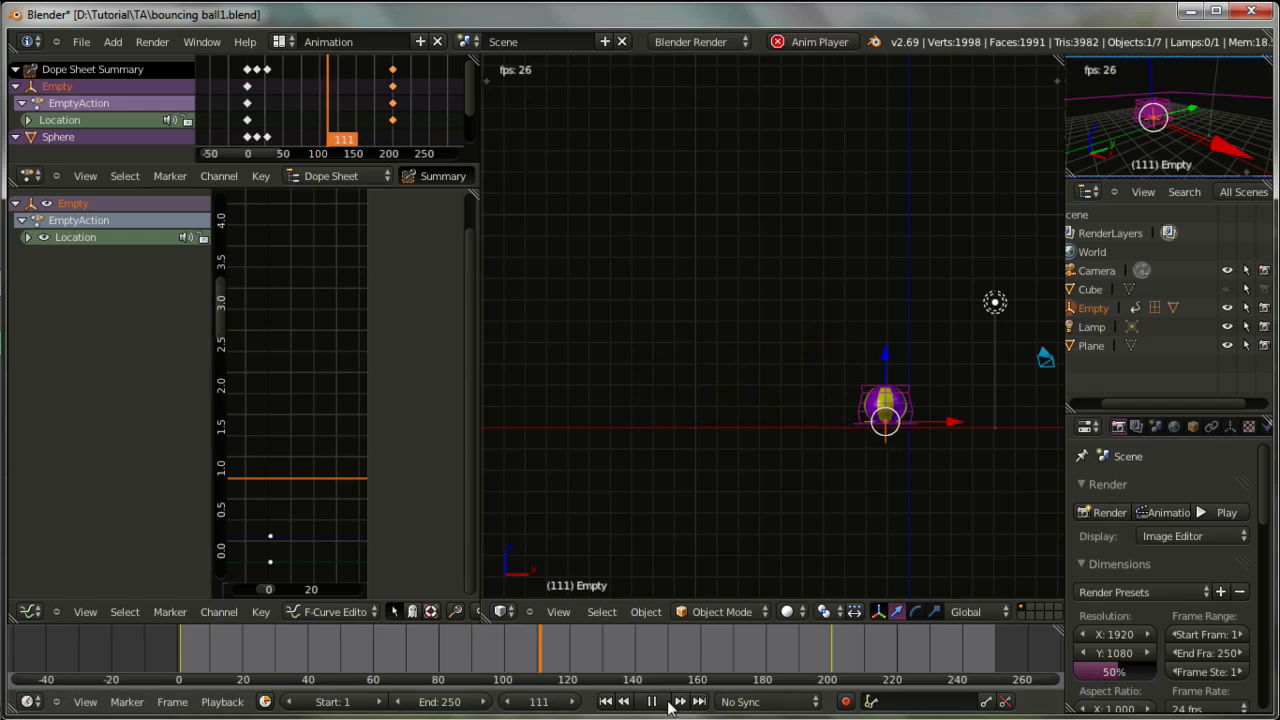
left_click(665, 702)
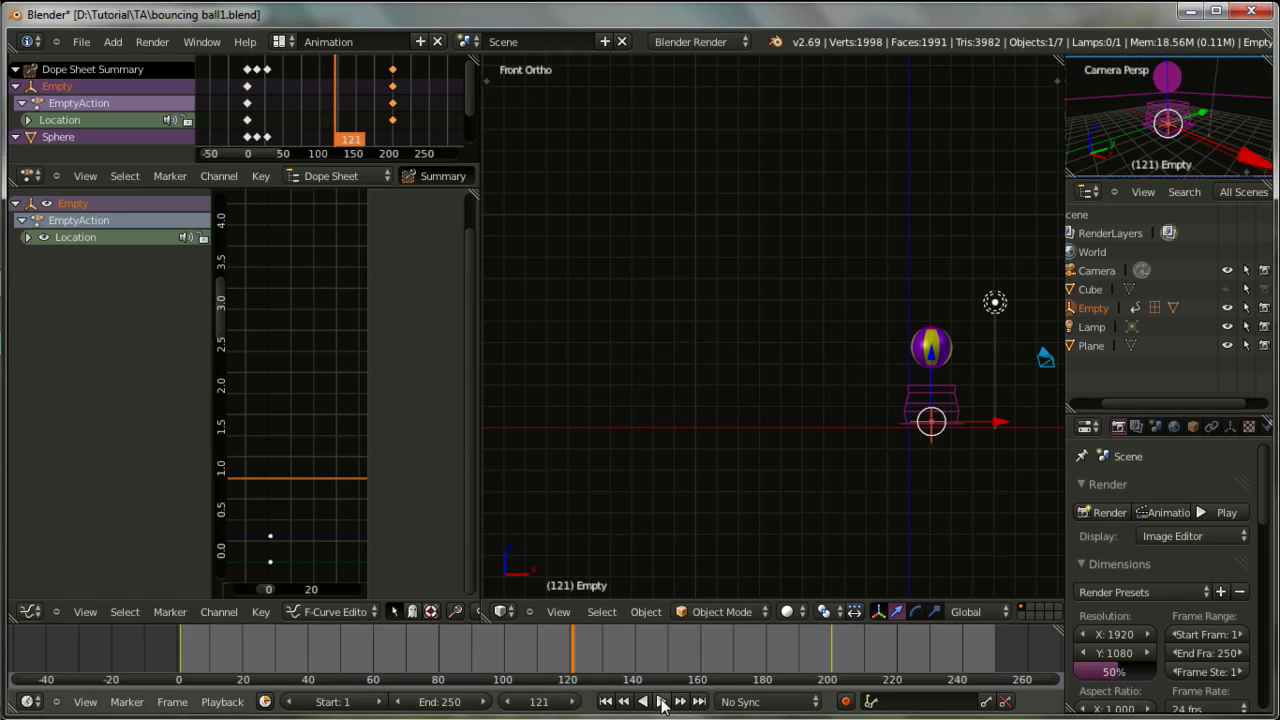
left_click_drag(450, 648, 181, 648)
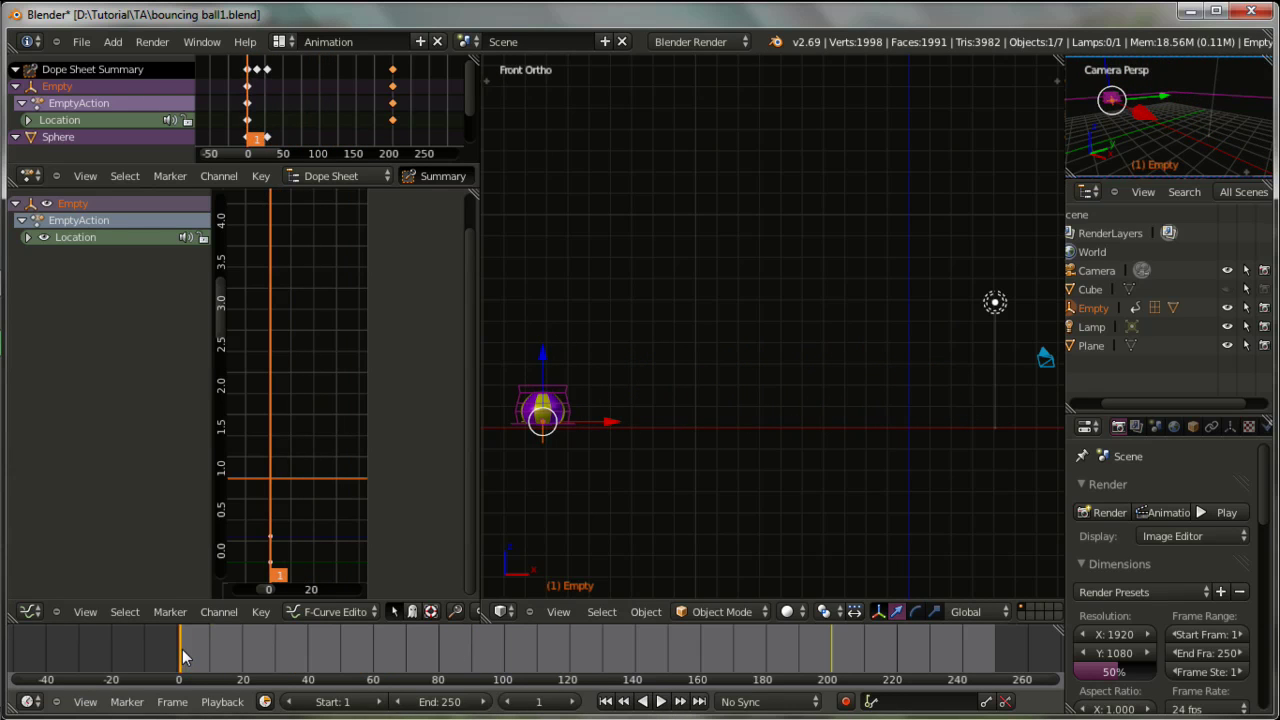
left_click(664, 702)
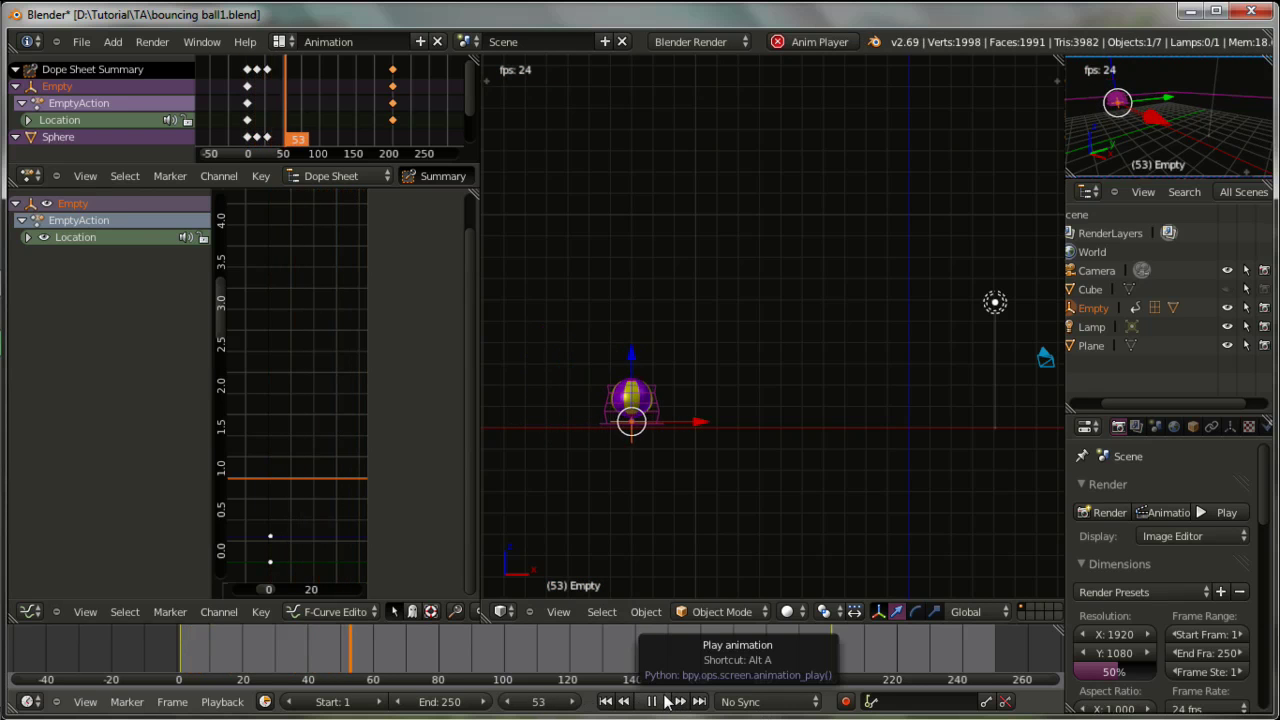
left_click(664, 702)
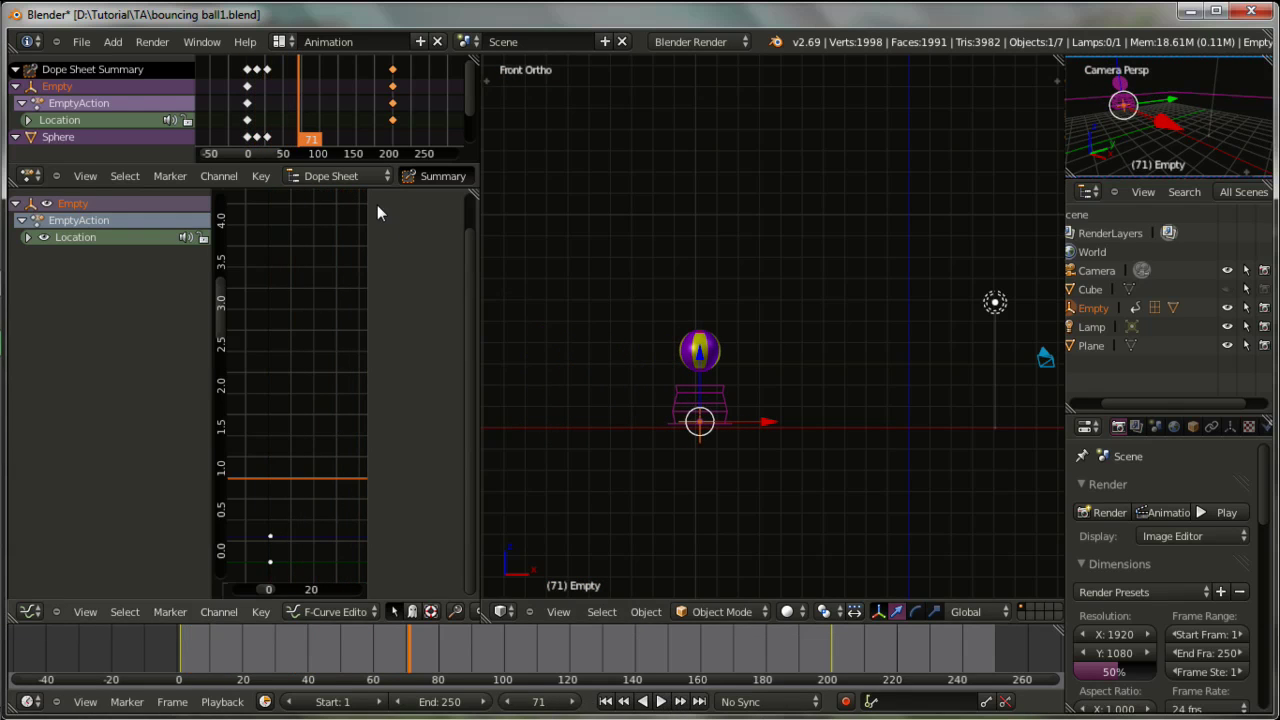
- Pull the end location keys back to about frame 150, then replay from the start and stop
key("g")
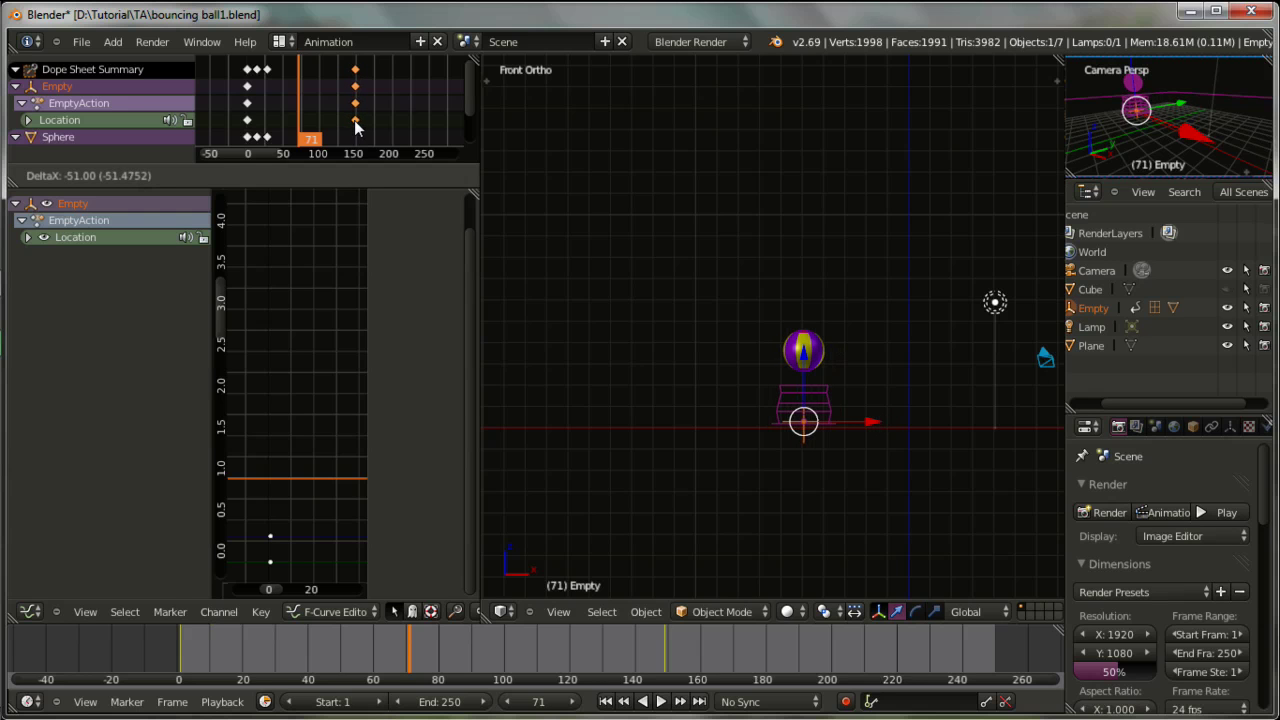
left_click(355, 125)
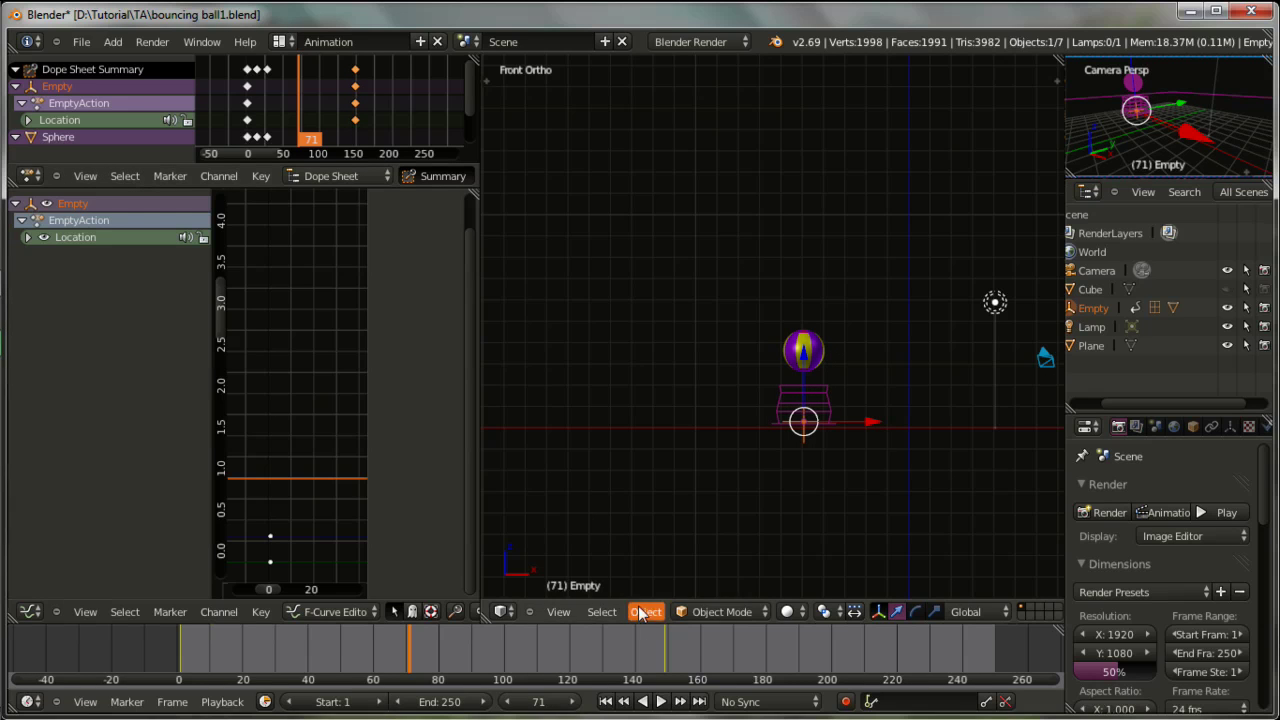
left_click(660, 702)
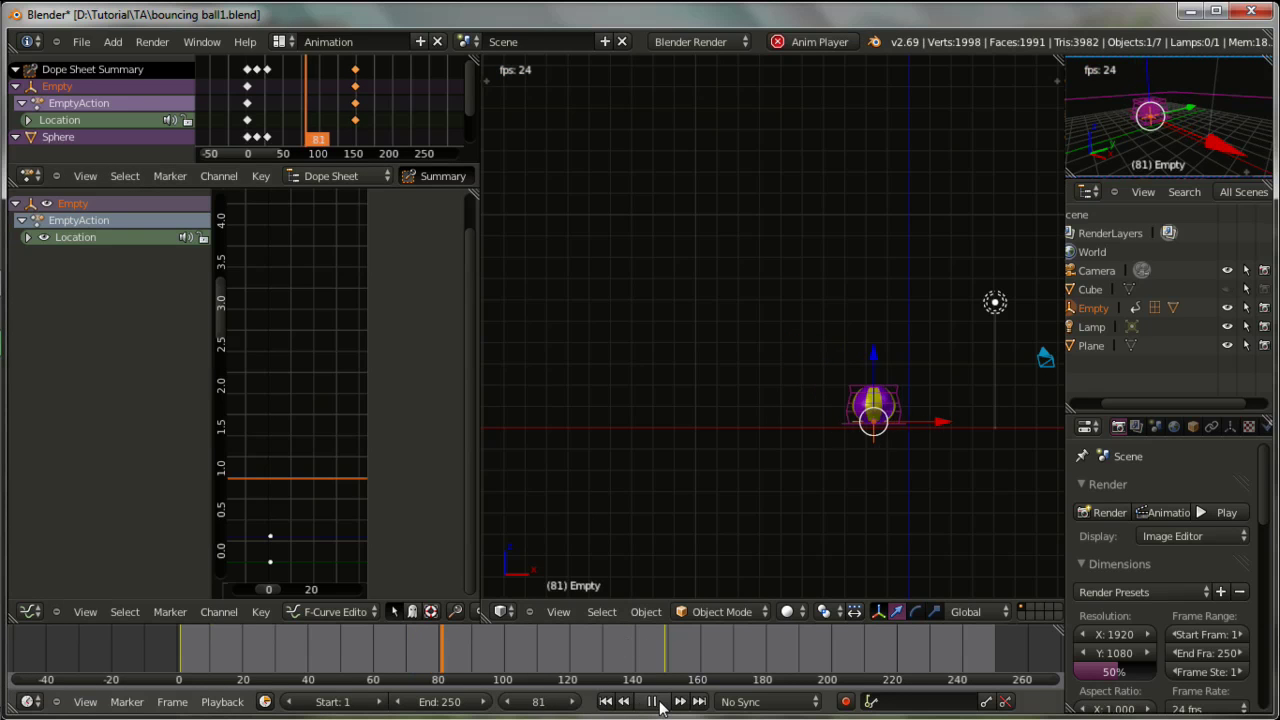
left_click_drag(348, 663, 190, 660)
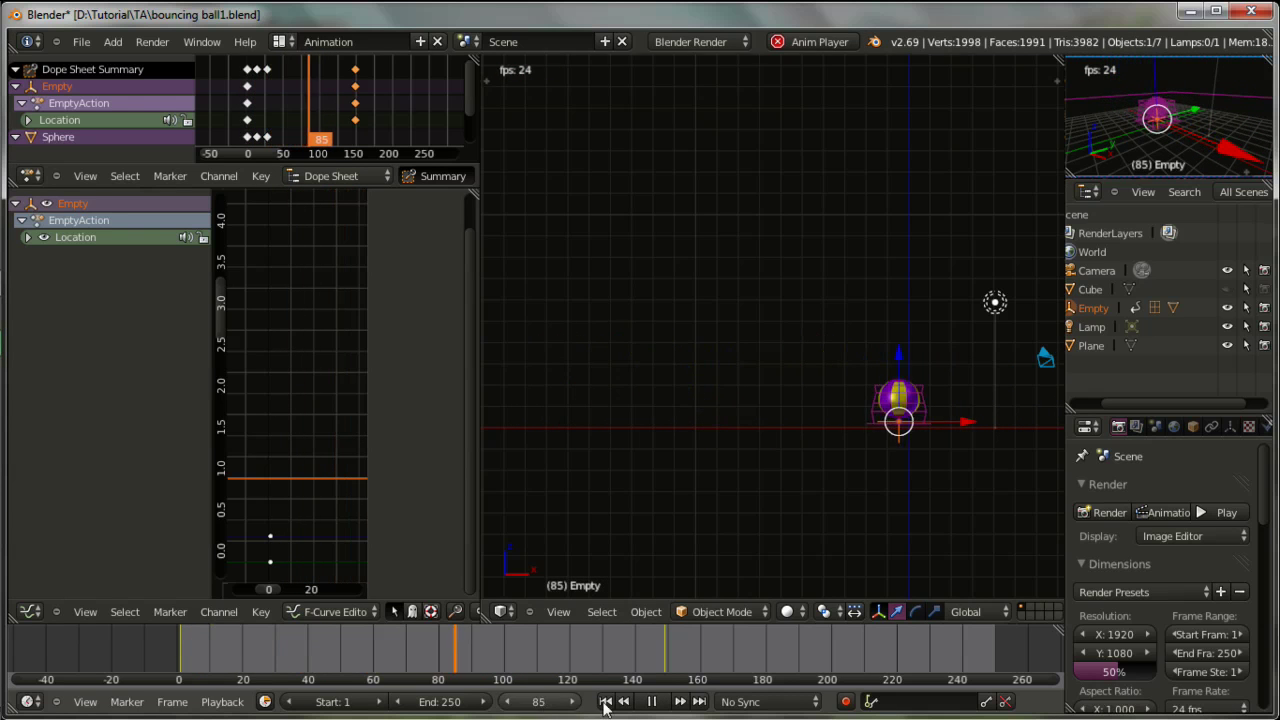
key("alt+a")
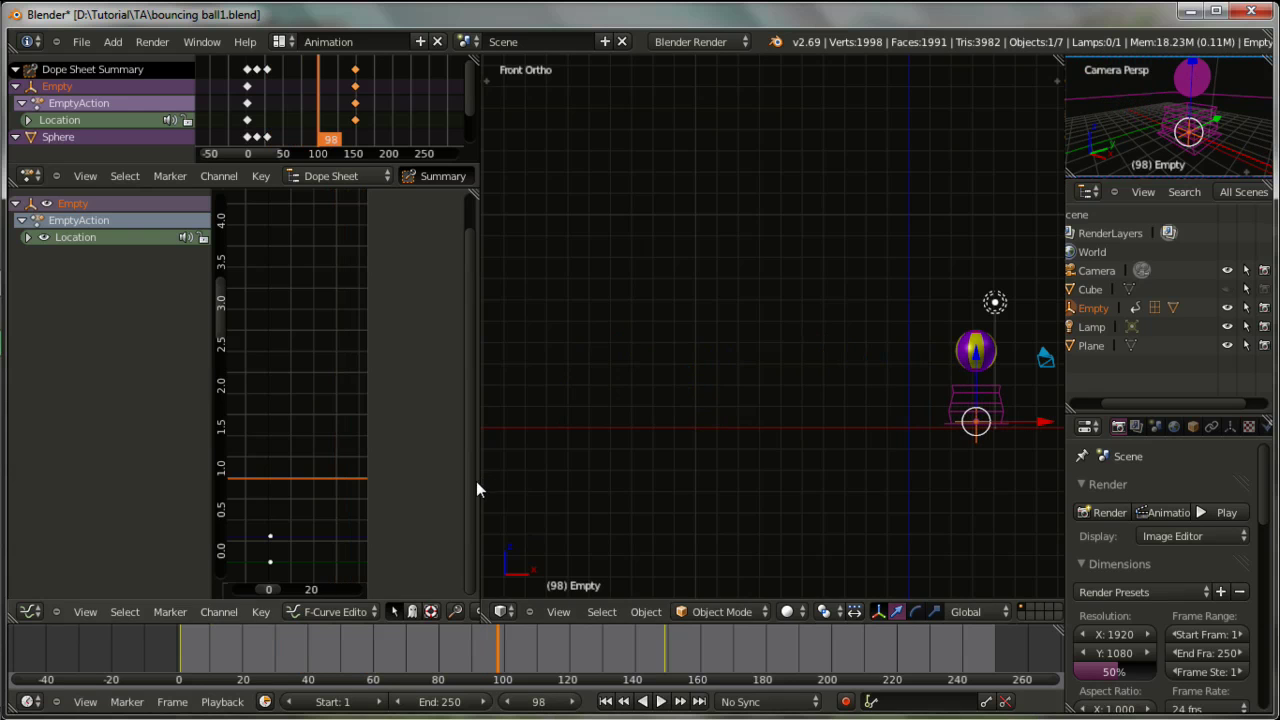
- Widen the Graph Editor and expand the Empty's Location channel into X, Y and Z
left_click_drag(479, 483, 725, 520)
middle_click_drag(389, 451, 375, 468, "ctrl")
scroll(375, 468, "down", 2)
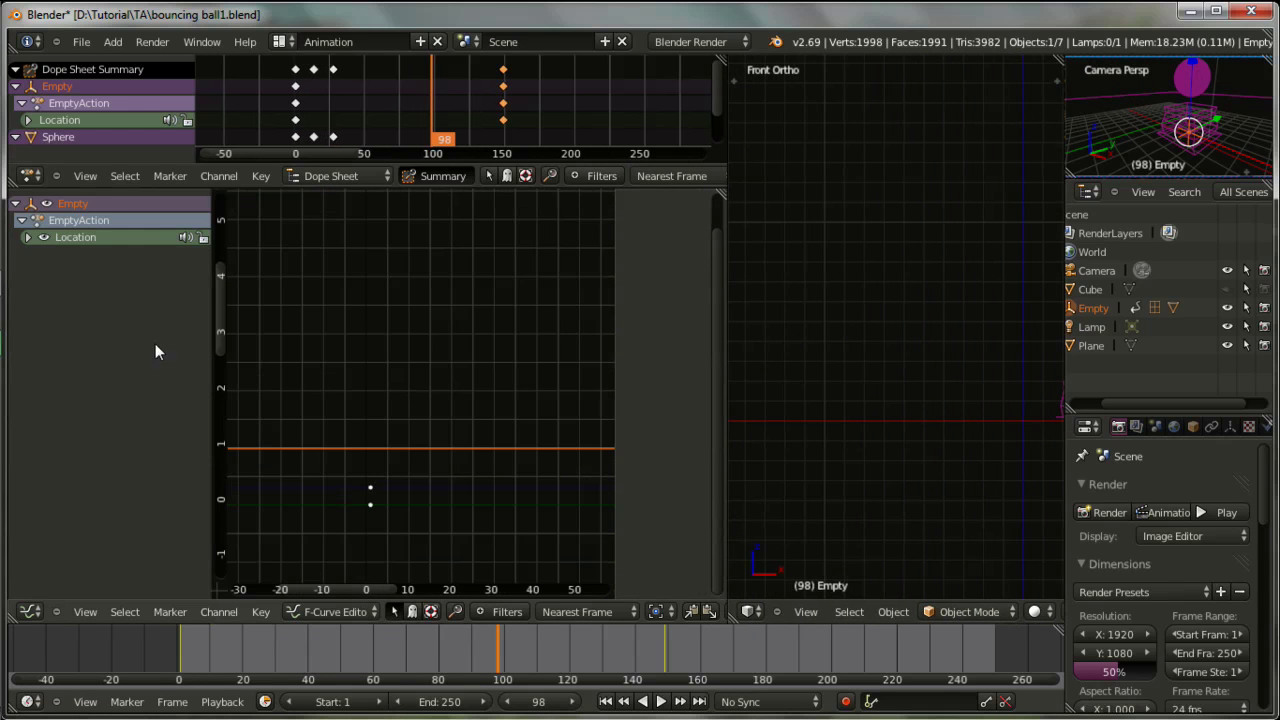
left_click(90, 237)
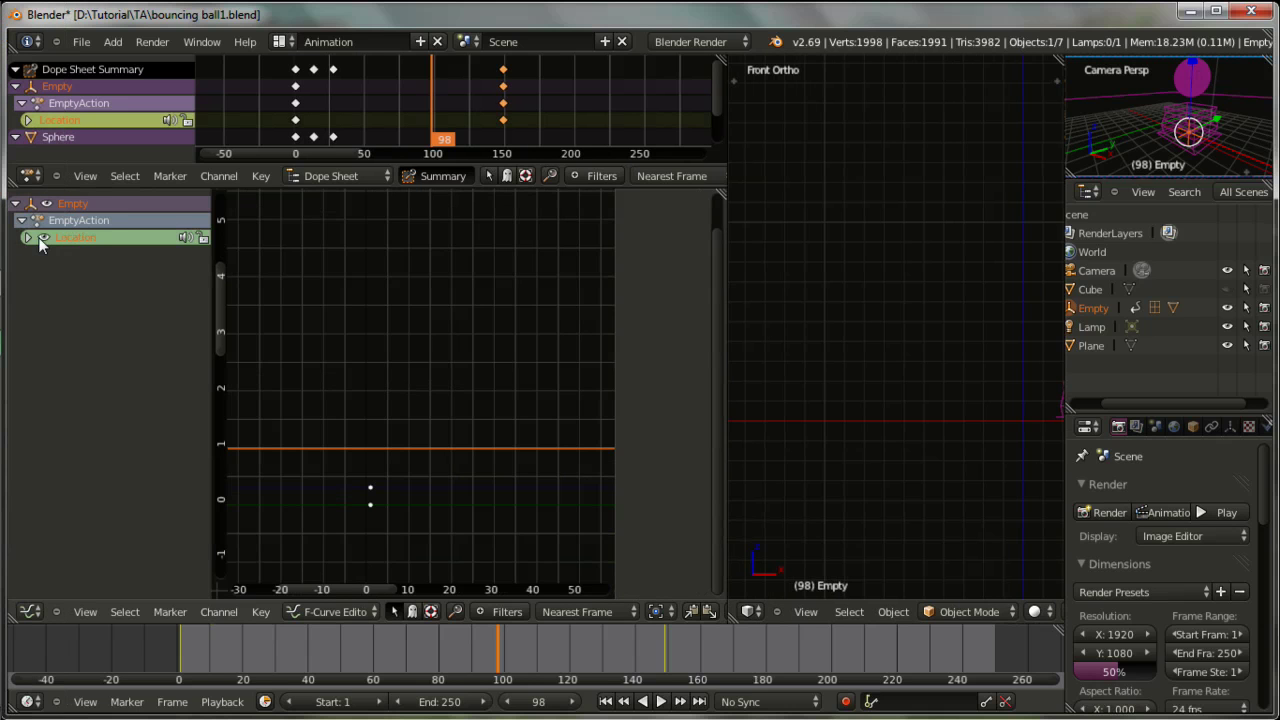
left_click(28, 237)
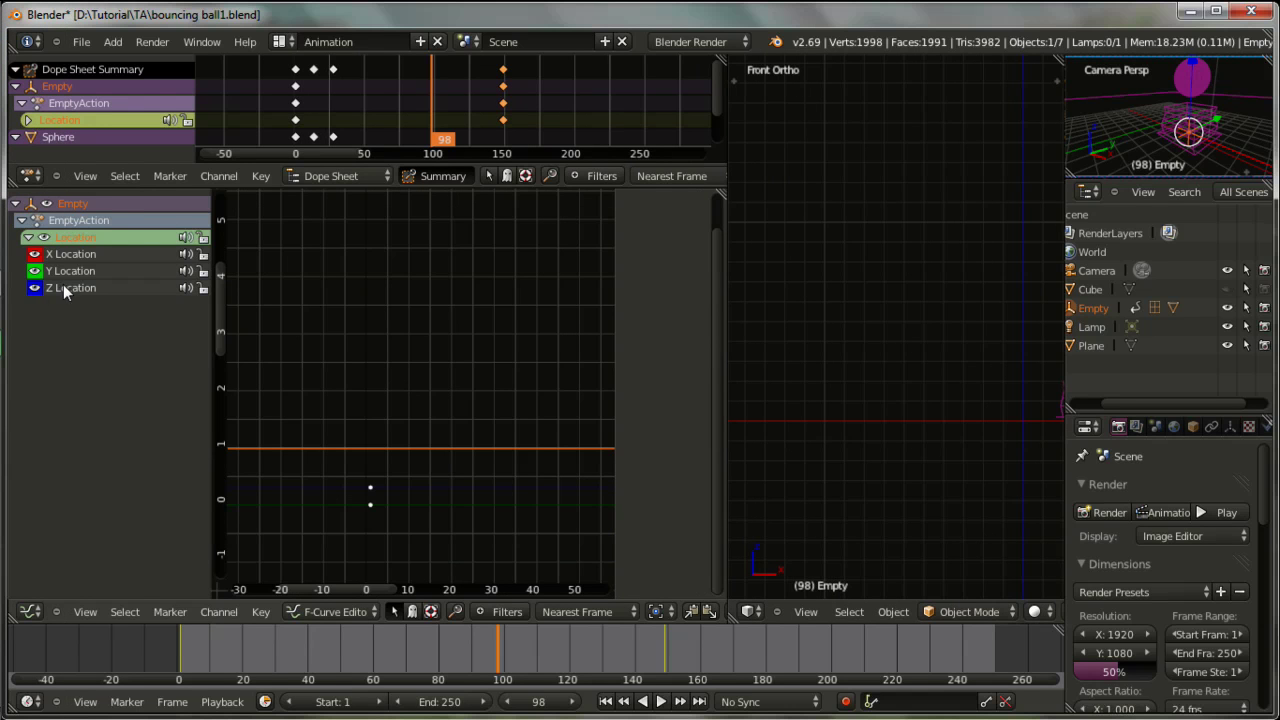
left_click(66, 286)
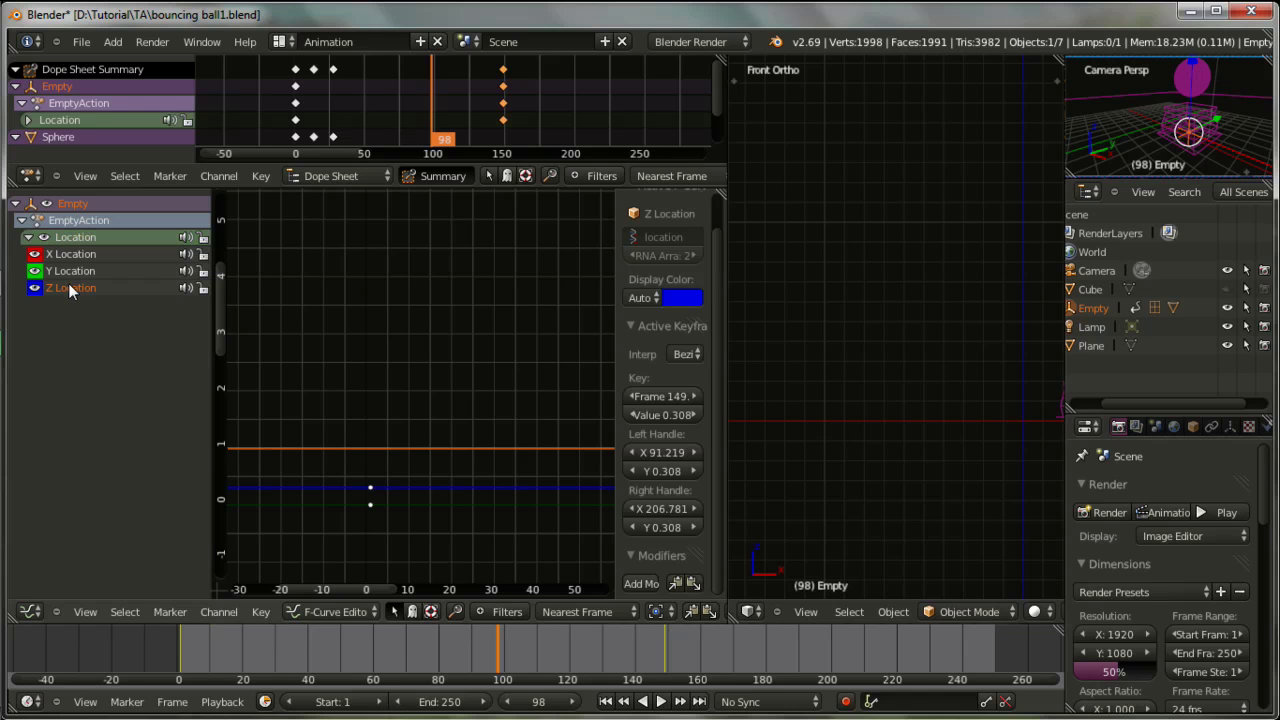
- Hide the Y and Z Location curves so they no longer show in the graph
scroll(814, 459, "down", 3)
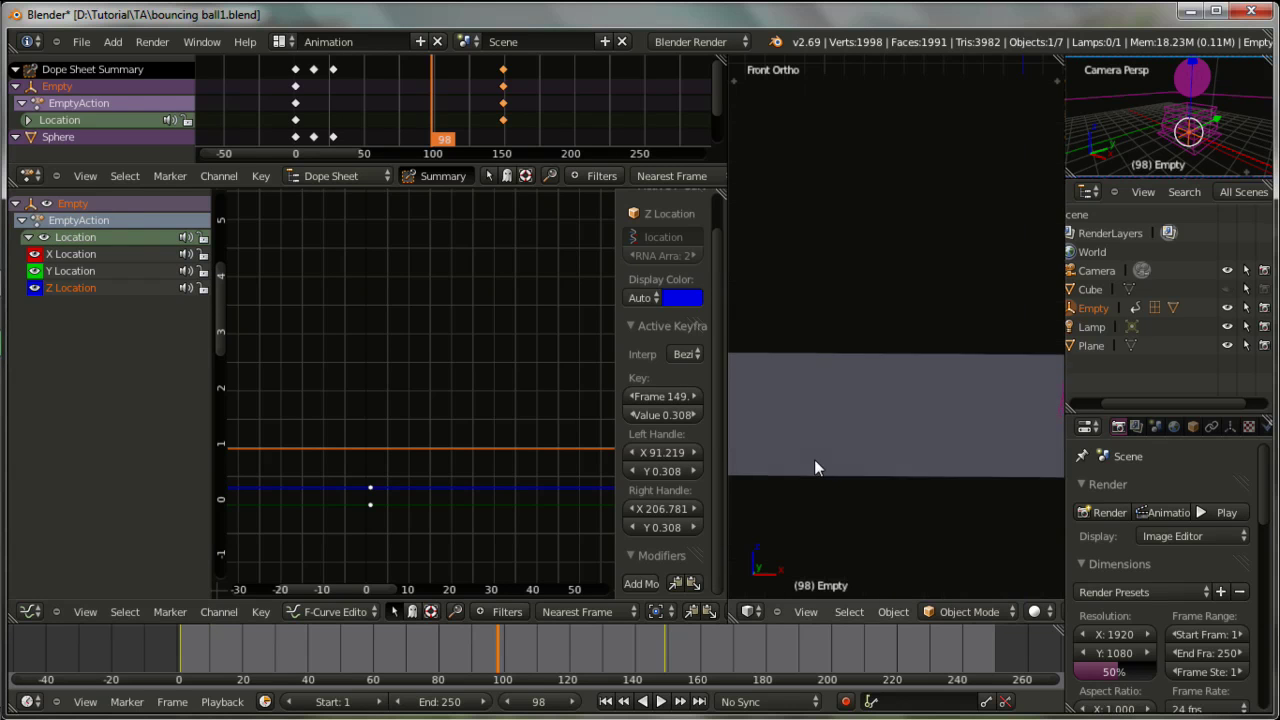
scroll(812, 465, "down", 2)
mouse_move(812, 465)
middle_mouse_down()
mouse_move(835, 380)
mouse_move(829, 410)
mouse_move(856, 486)
mouse_move(966, 481)
mouse_move(847, 465)
mouse_move(819, 340)
mouse_move(846, 415)
middle_mouse_up()
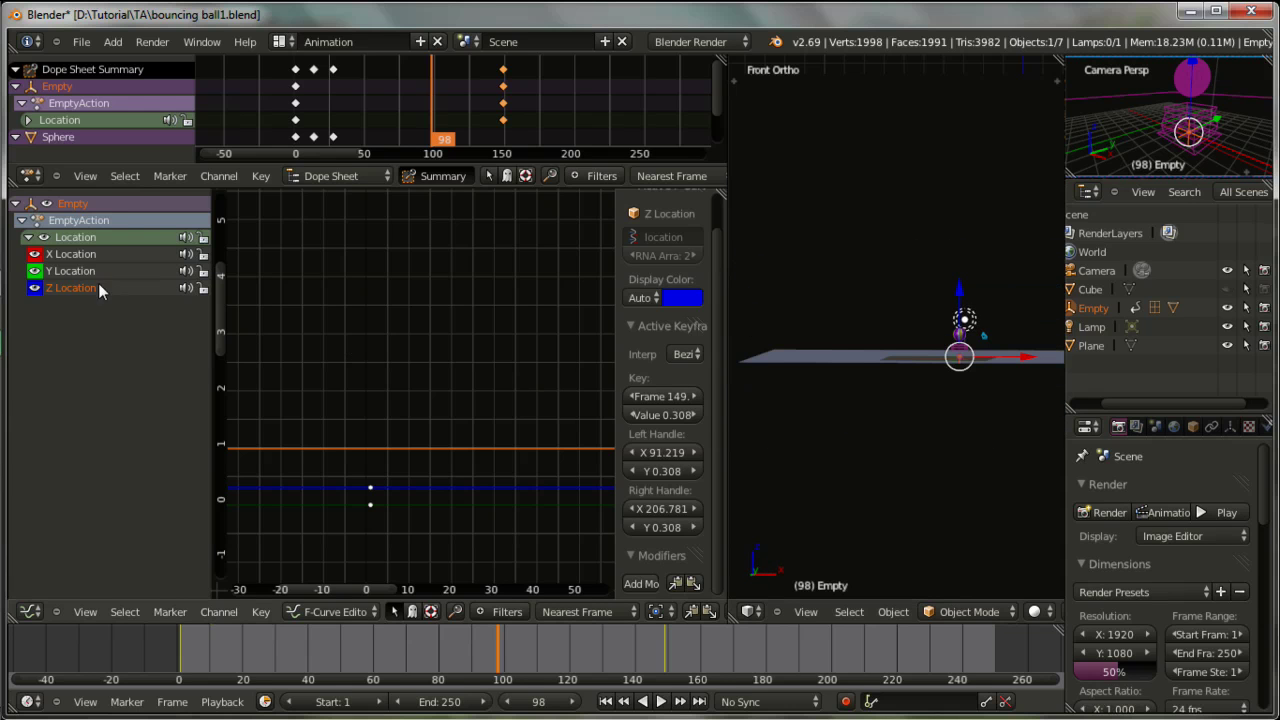
left_click_drag(69, 294, 56, 282)
key("x")
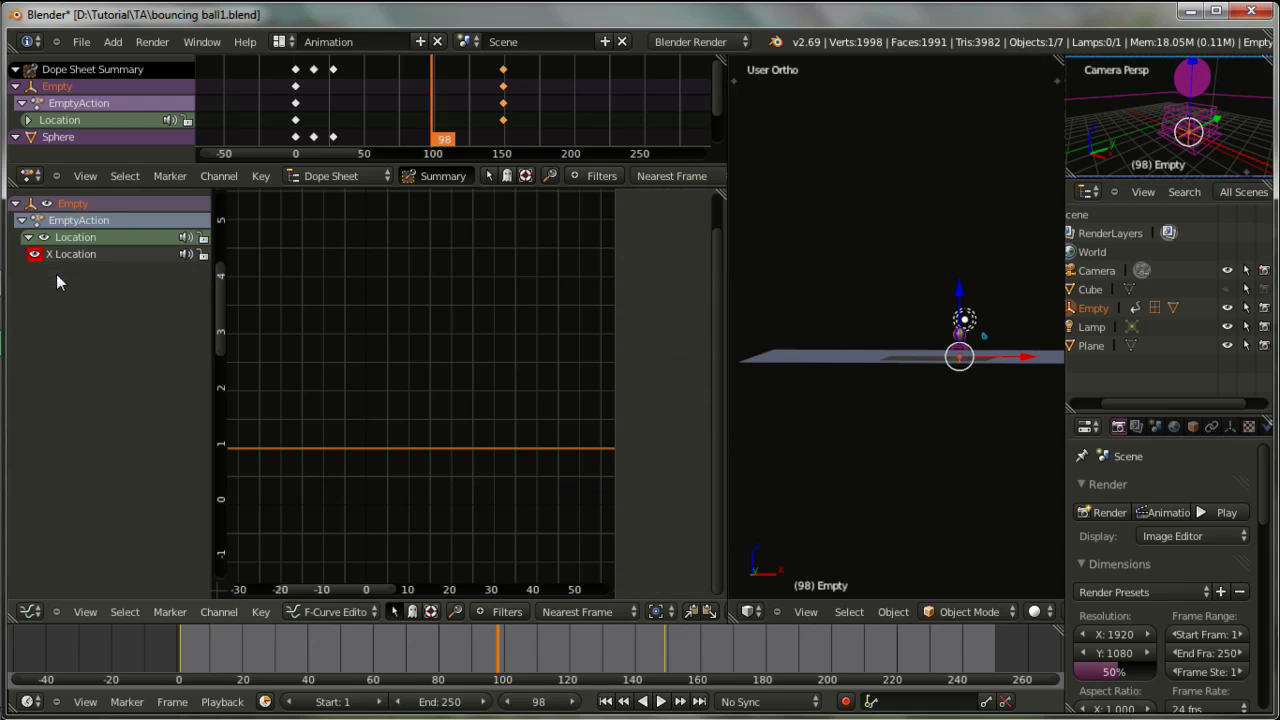
mouse_move(671, 441)
middle_mouse_down("ctrl")
mouse_move(447, 449)
mouse_move(180, 313)
middle_mouse_up("ctrl")
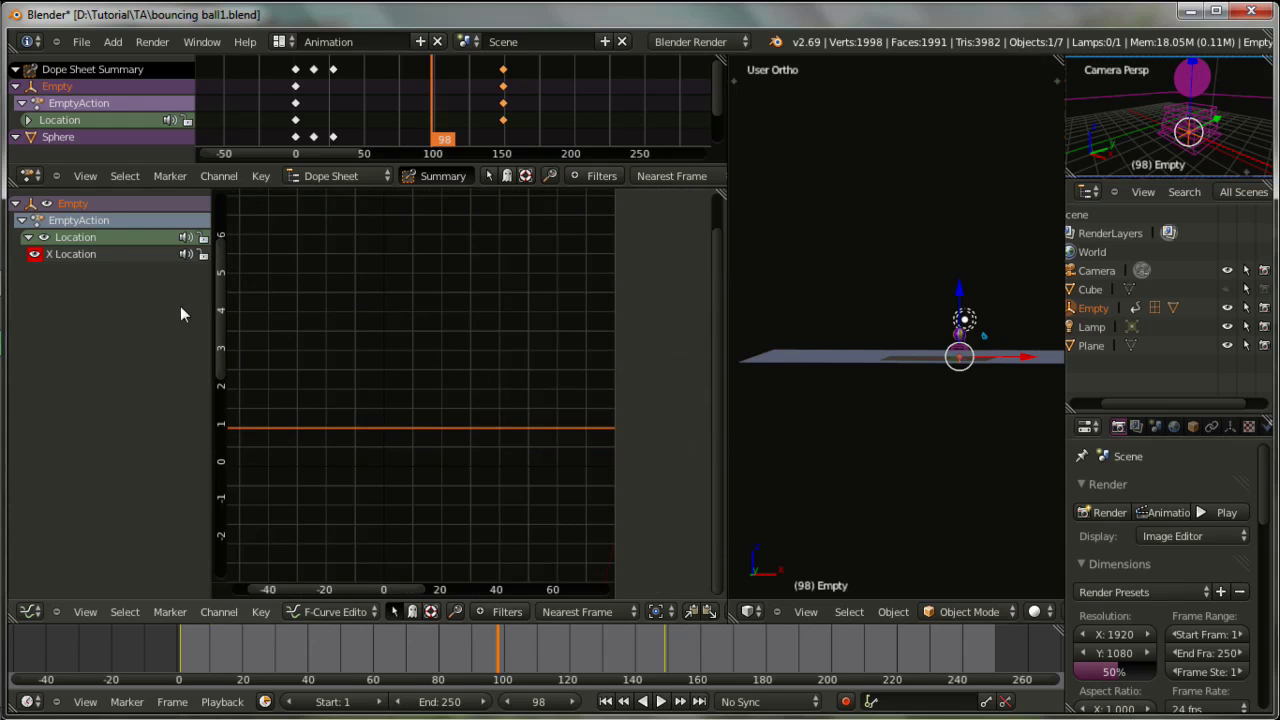
- Select the X Location curve, return to the start frame, and frame the curve in view
left_click(95, 258)
scroll(496, 406, "down", 3)
scroll(515, 430, "down", 2)
scroll(520, 440, "down", 2)
scroll(523, 446, "down", 1)
scroll(520, 455, "down", 2)
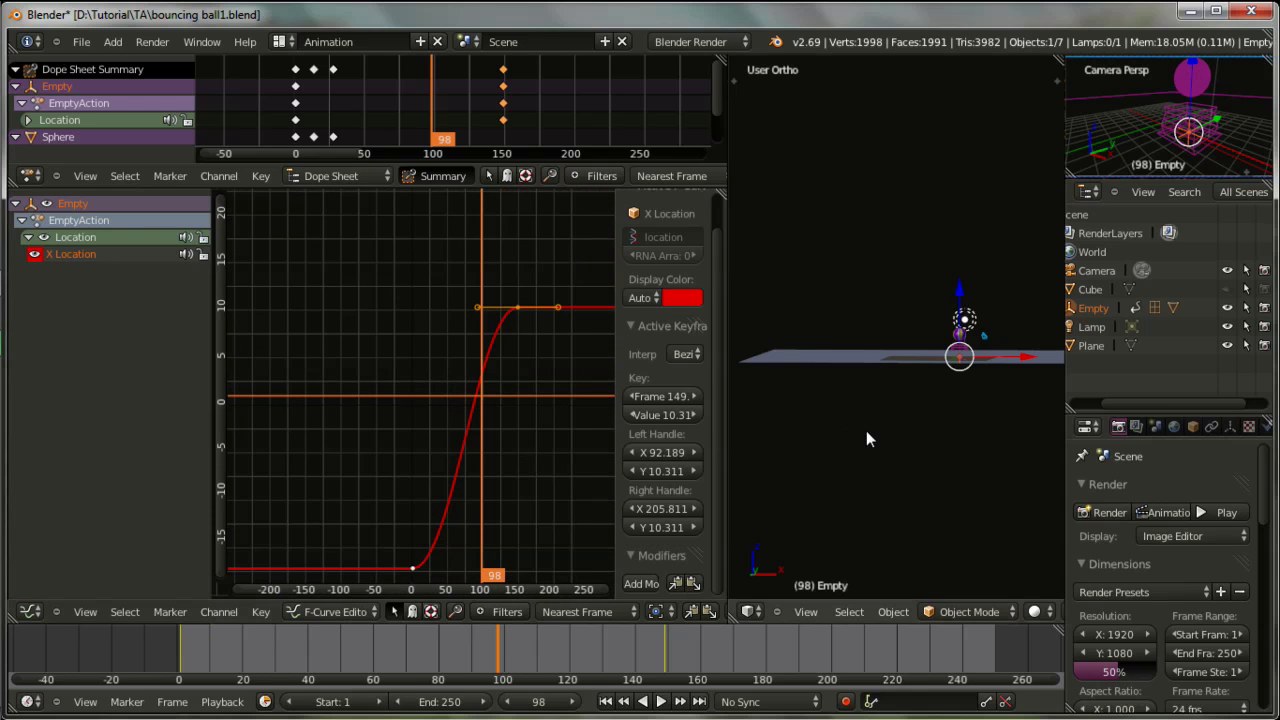
left_click_drag(311, 645, 182, 643)
scroll(461, 462, "down", 1)
scroll(461, 462, "down", 1)
middle_click_drag(461, 462, 419, 387)
- Give the X Location keys Linear interpolation and Linear extrapolation
left_click(256, 613)
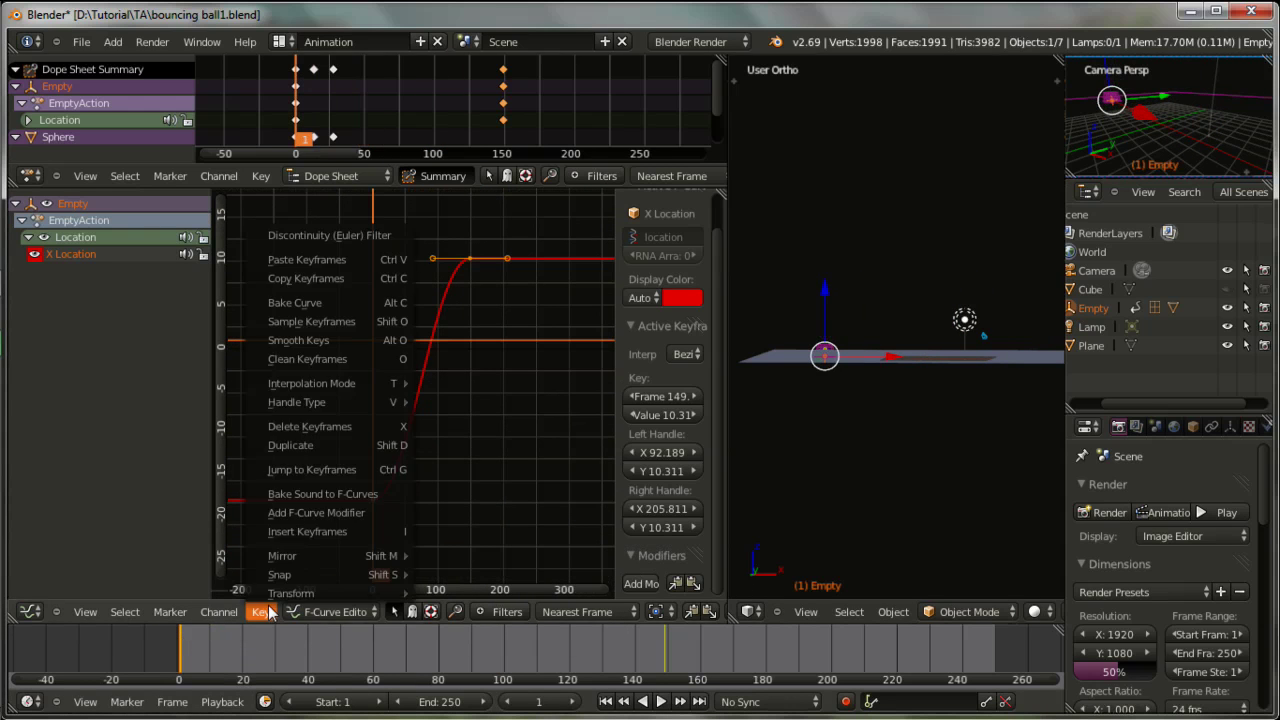
mouse_move(312, 383)
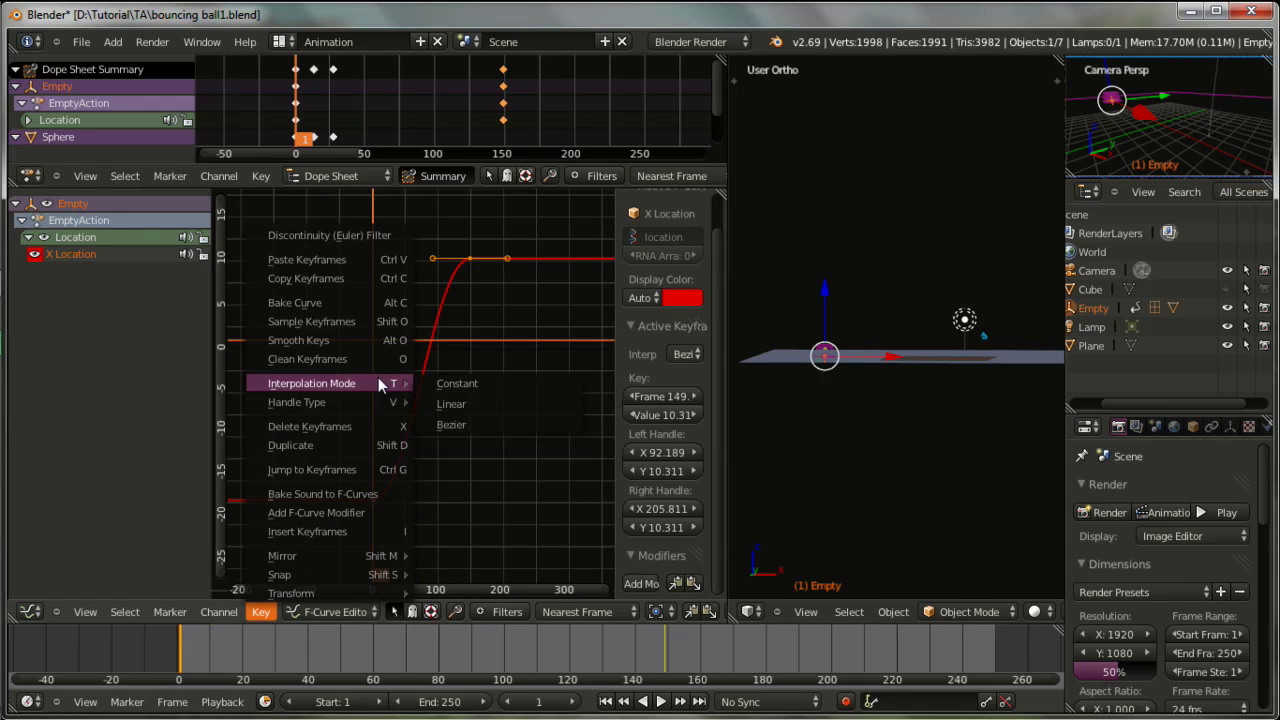
left_click(455, 404)
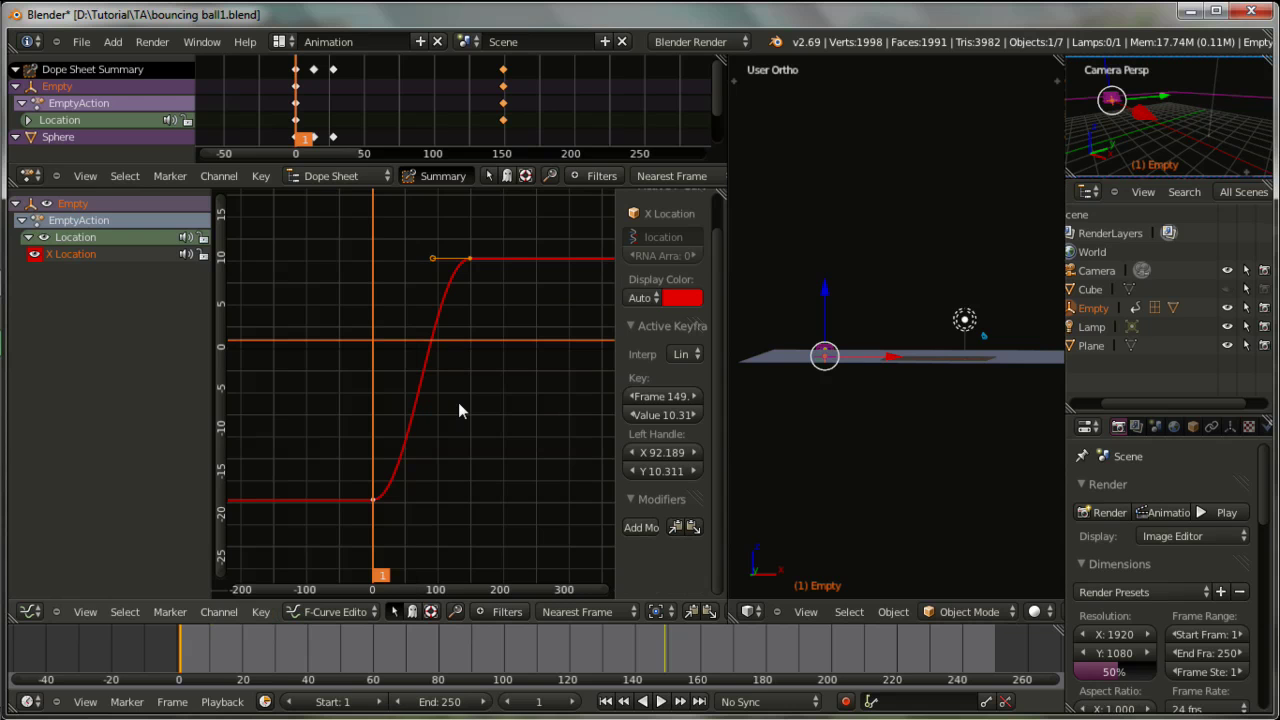
key("ctrl+z")
key("ctrl+z")
key("ctrl+z")
left_click(259, 614)
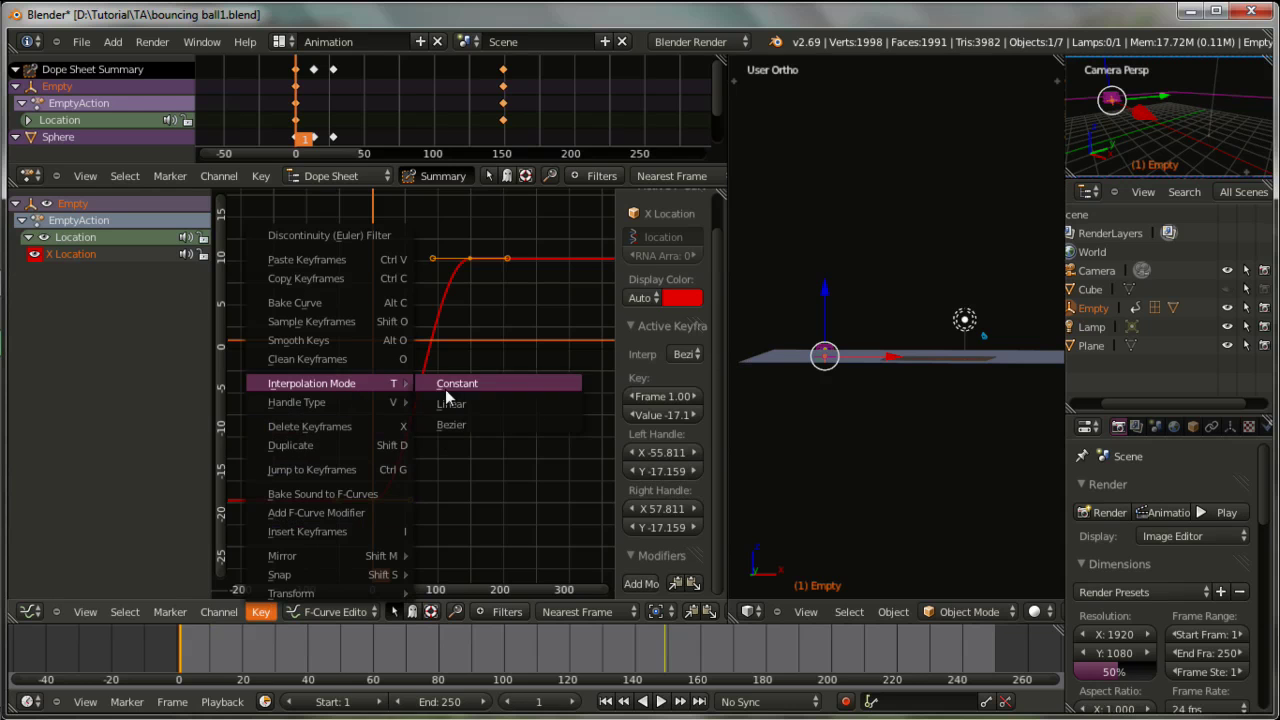
left_click(452, 403)
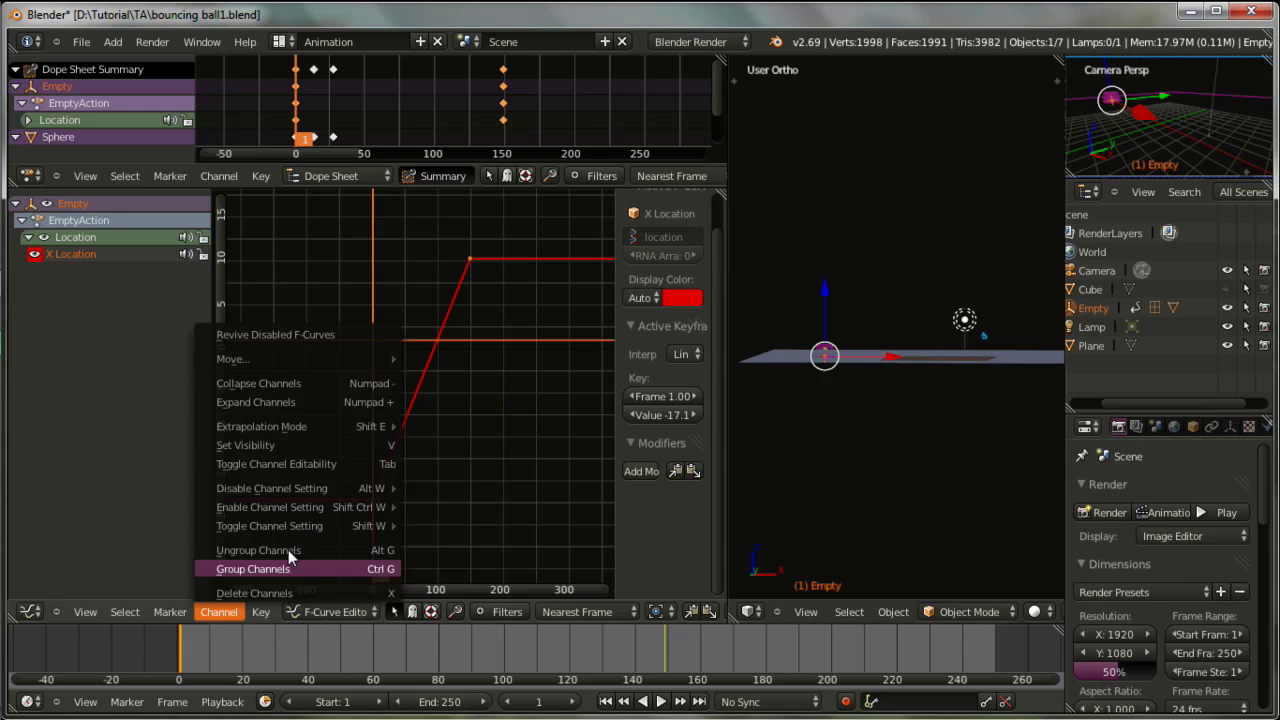
mouse_move(290, 427)
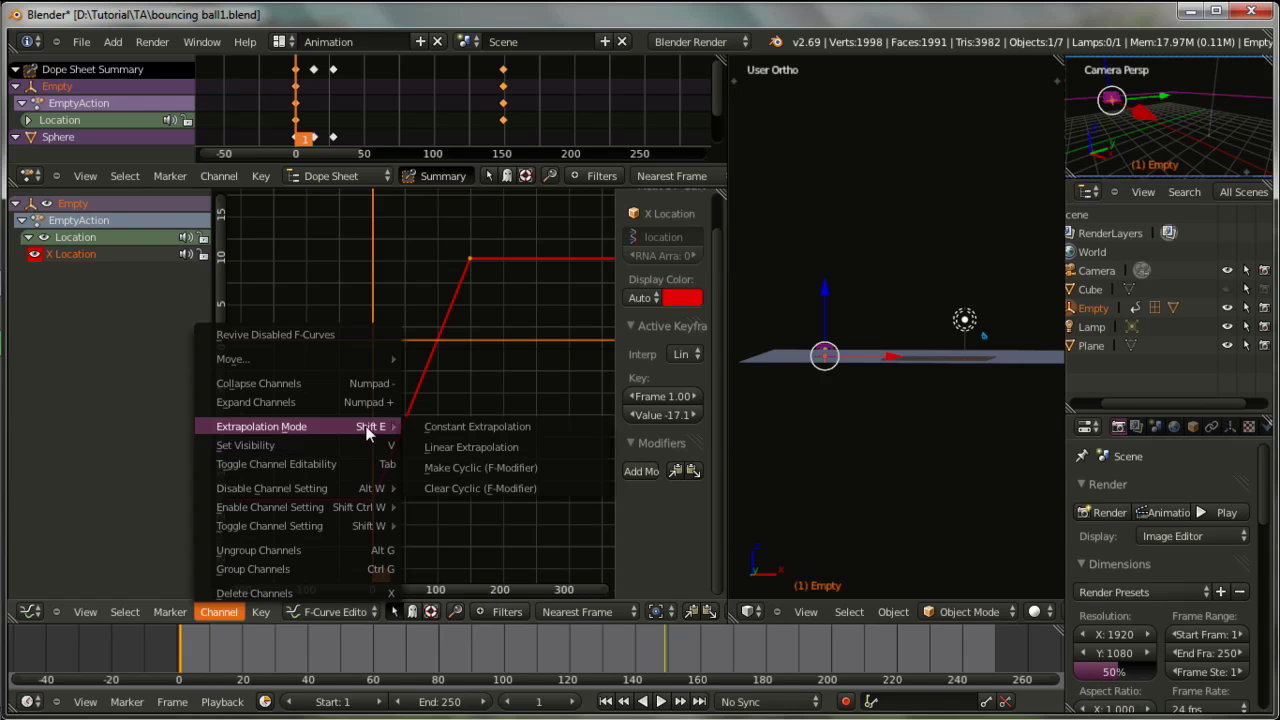
left_click(471, 452)
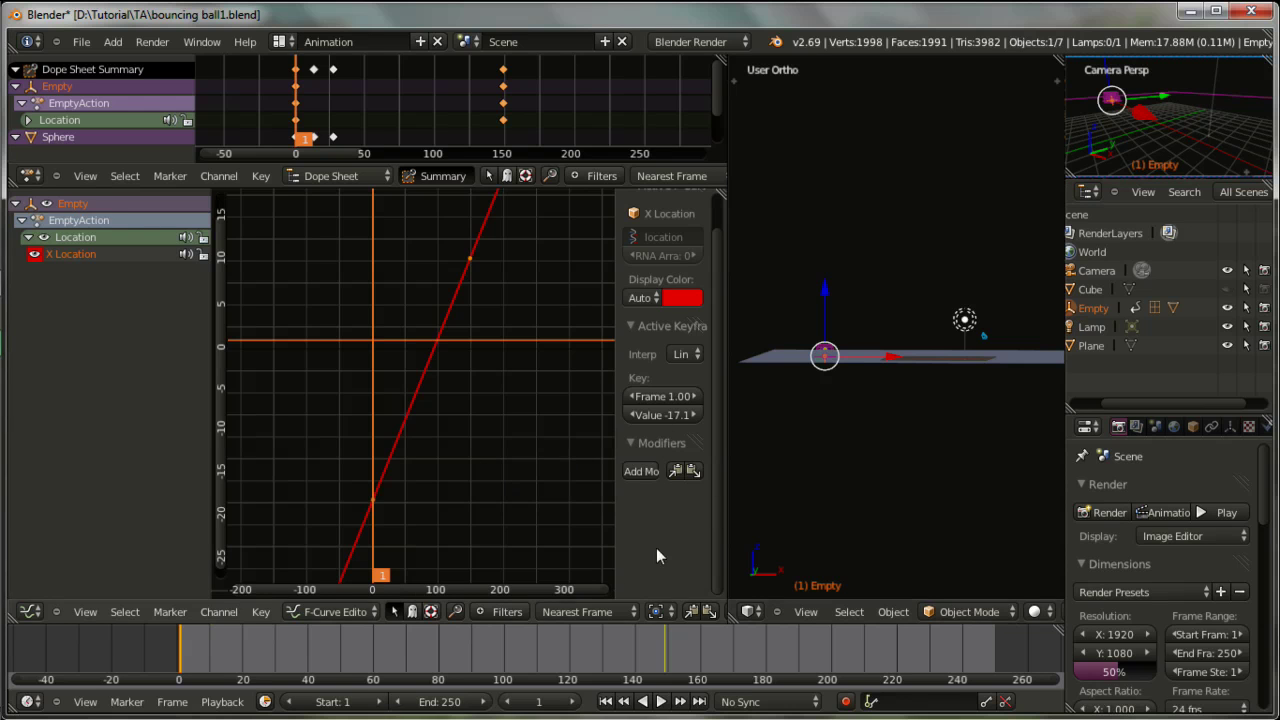
- Play the animation in a widened front viewport, then scrub back to frame 155
left_click(662, 700)
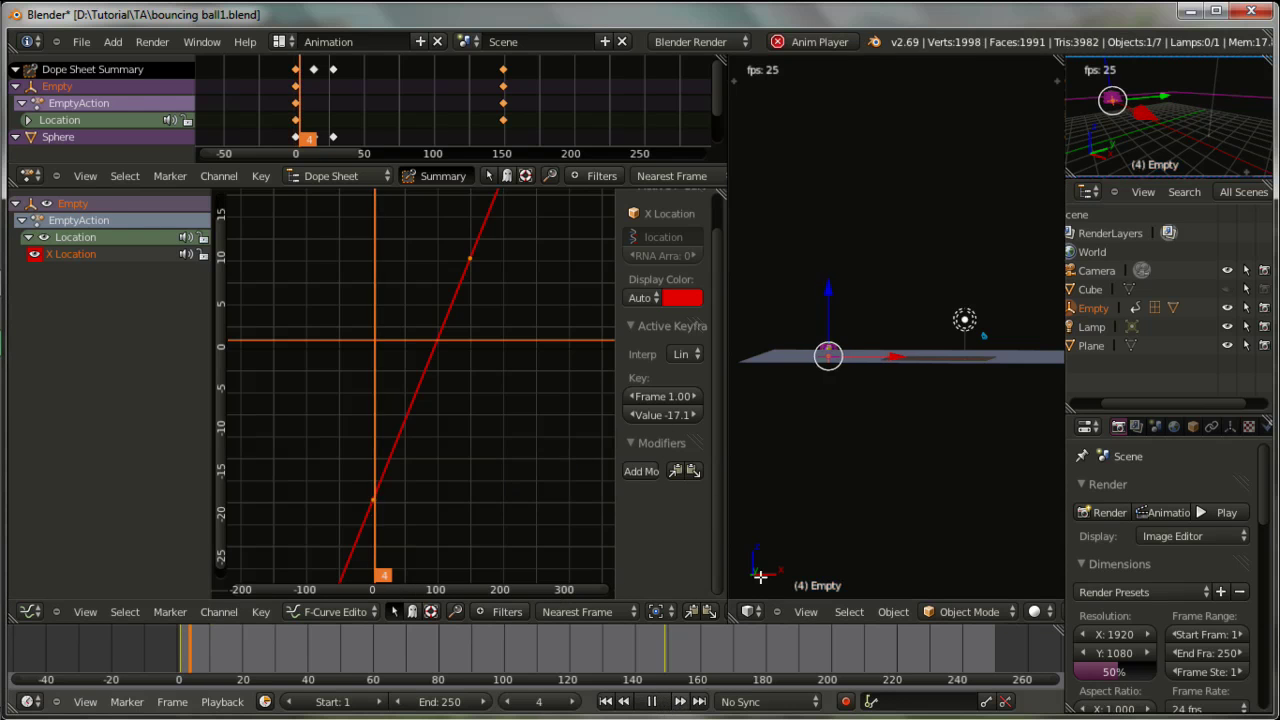
key("KP_1")
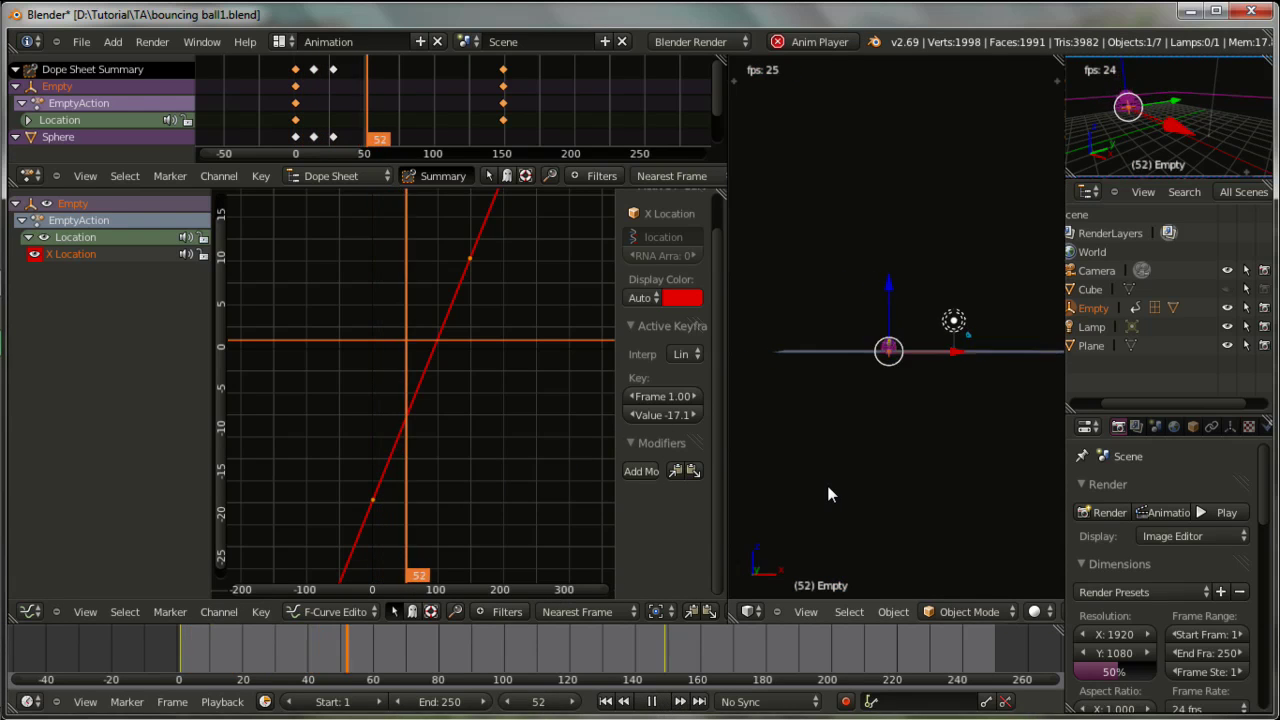
scroll(923, 462, "up", 3)
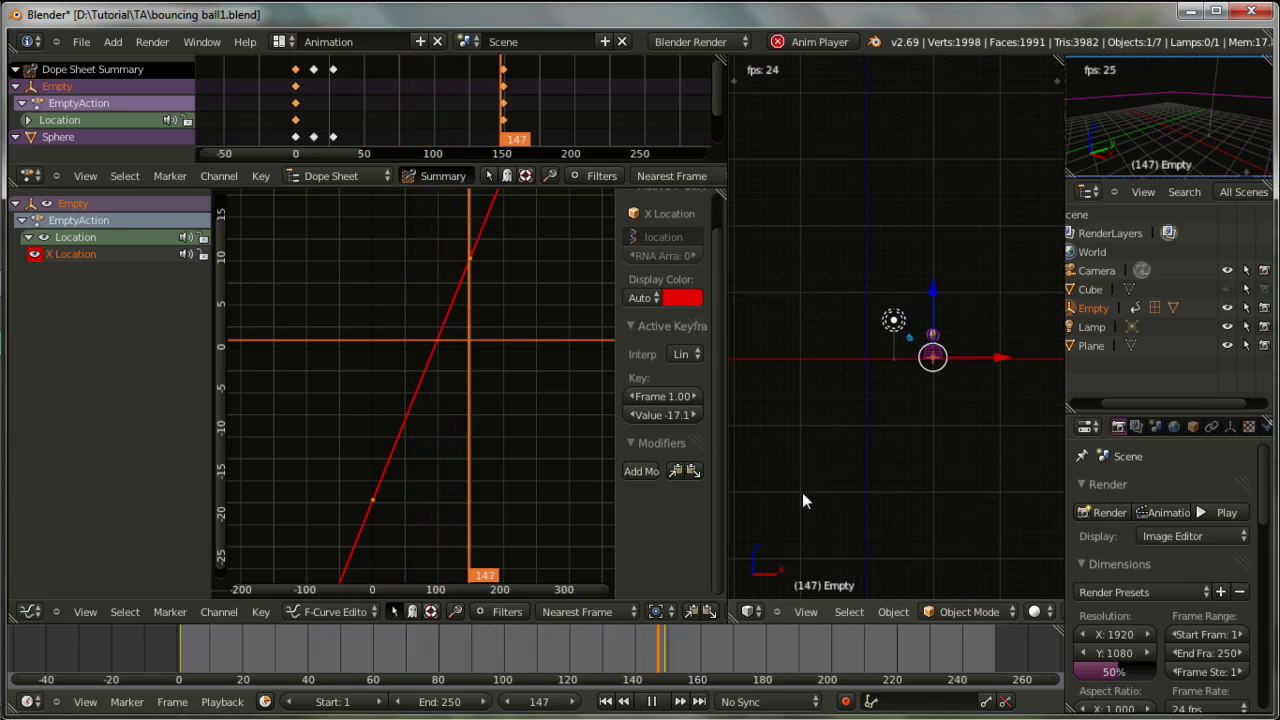
left_click_drag(725, 514, 460, 514)
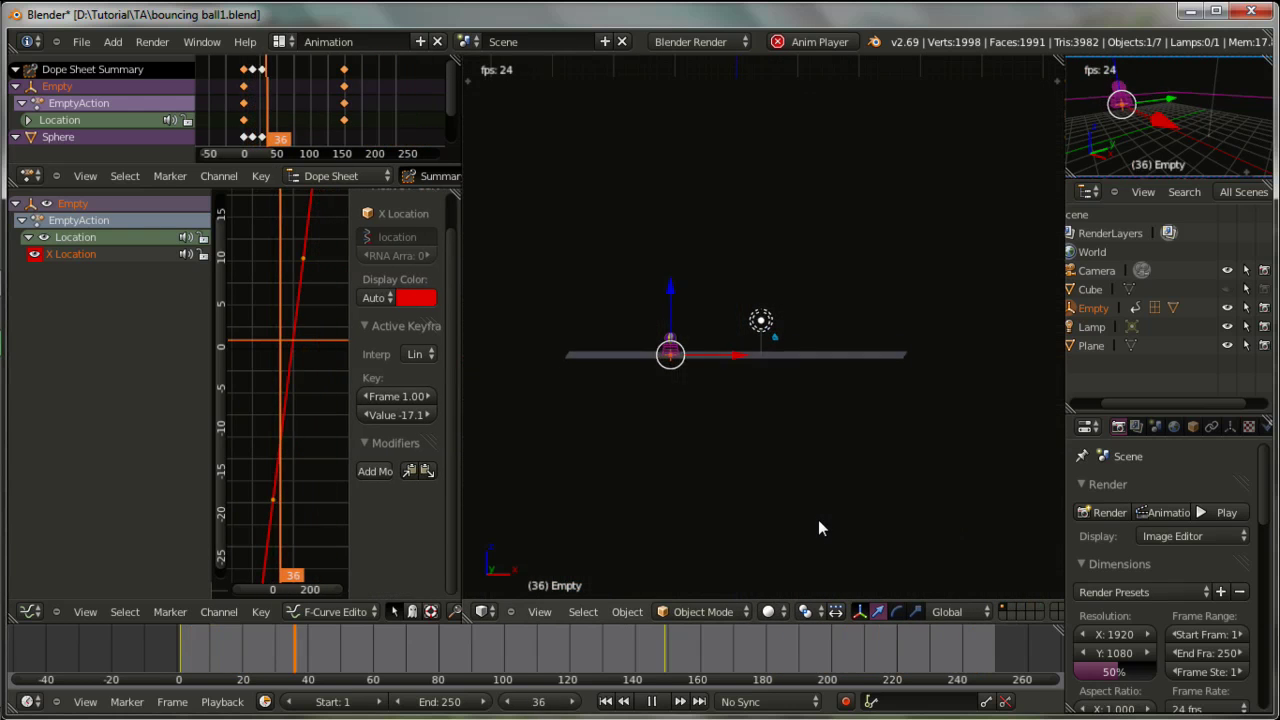
key("KP_5")
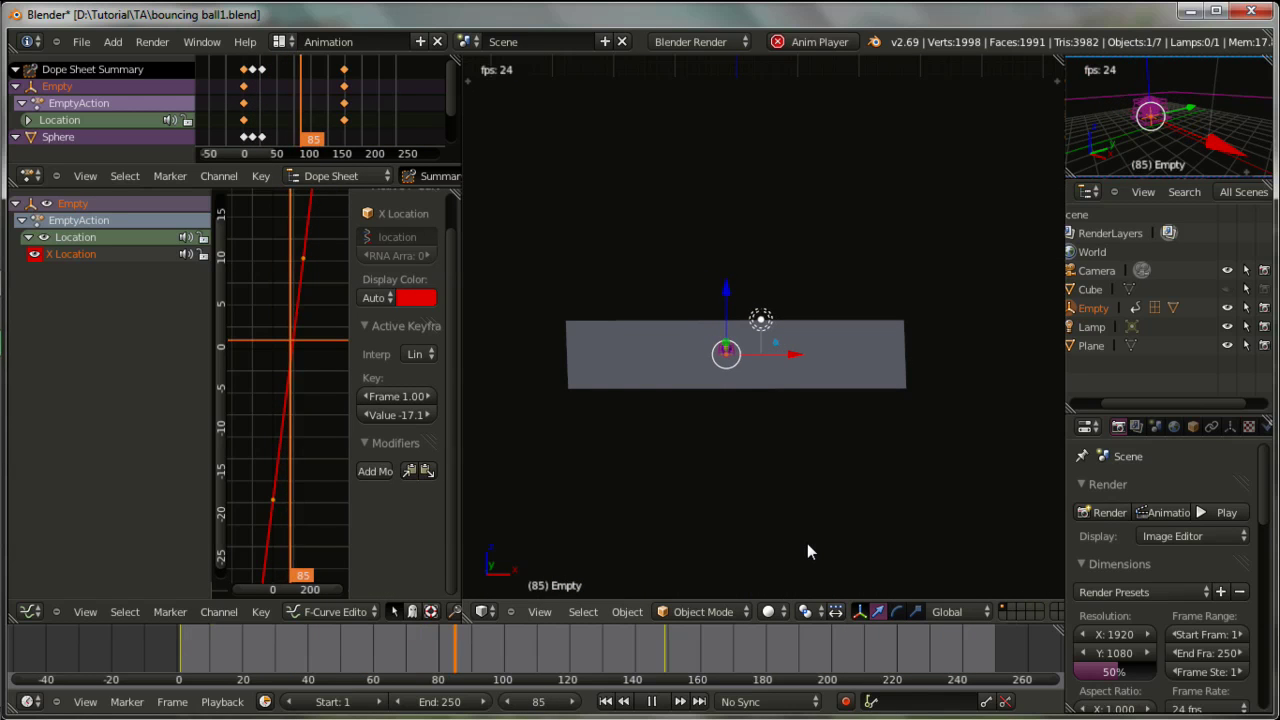
left_click(658, 703)
left_click(660, 703)
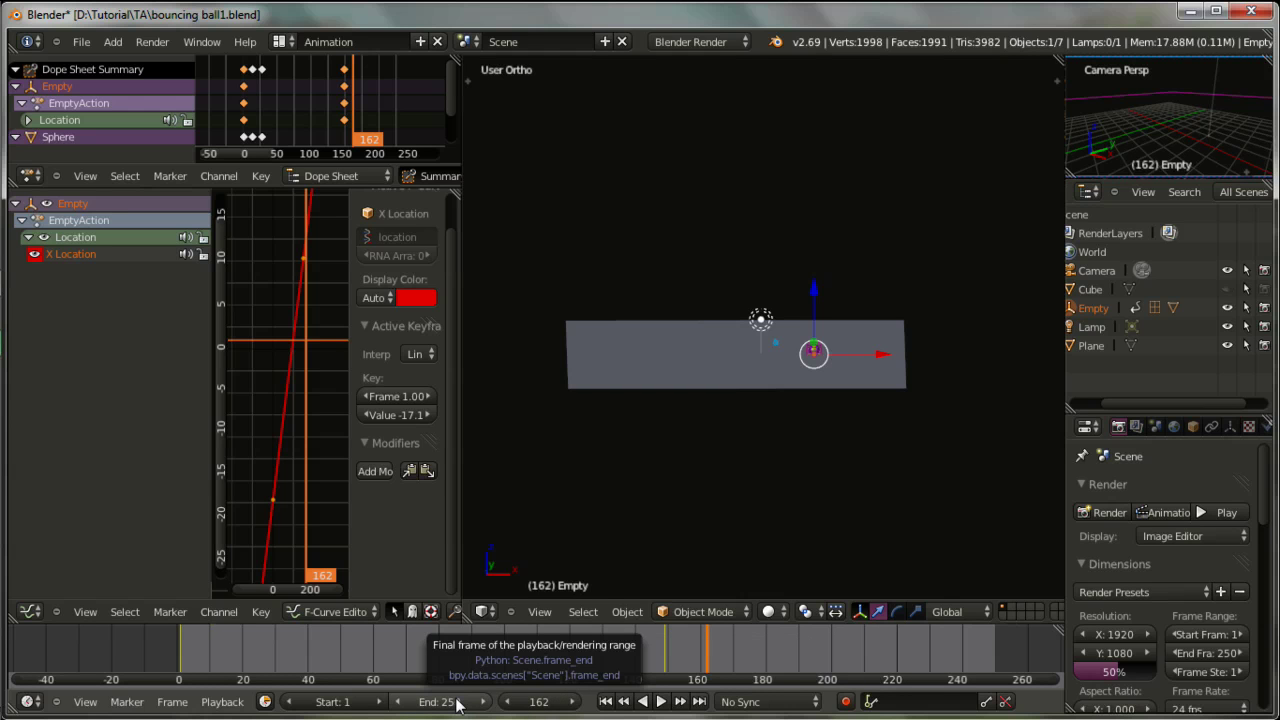
left_click_drag(700, 656, 703, 661)
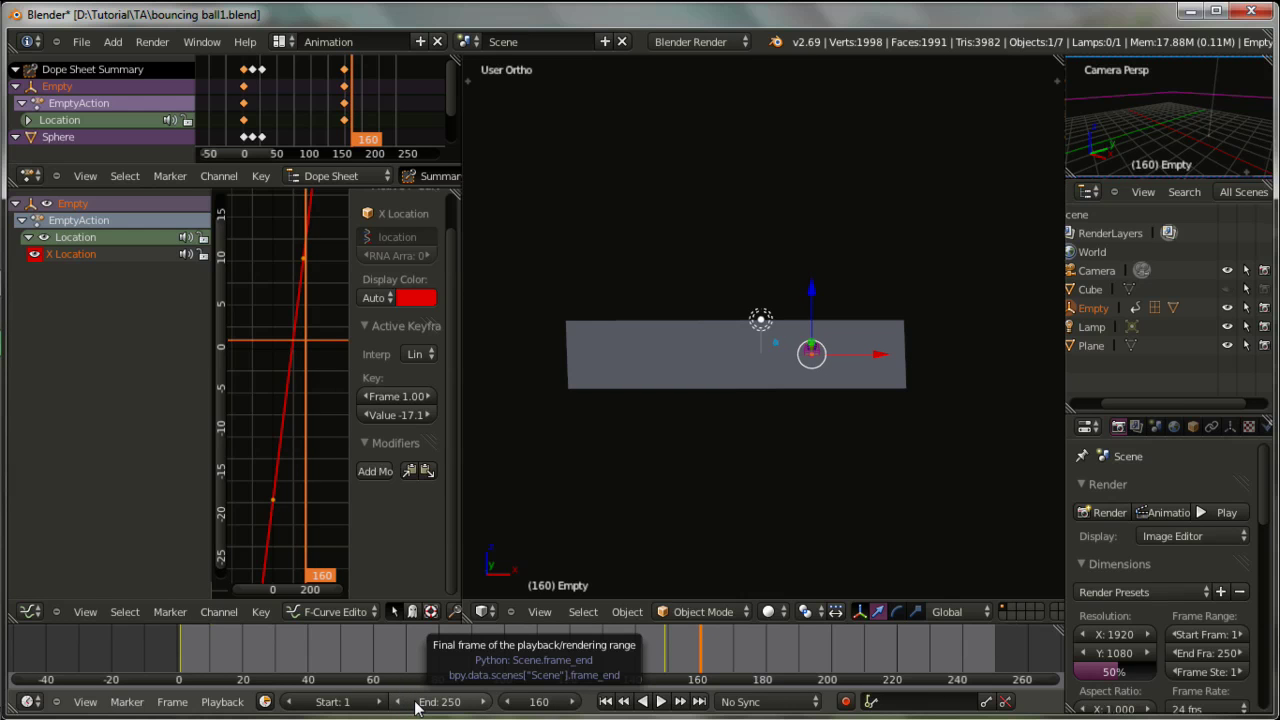
left_click(680, 652)
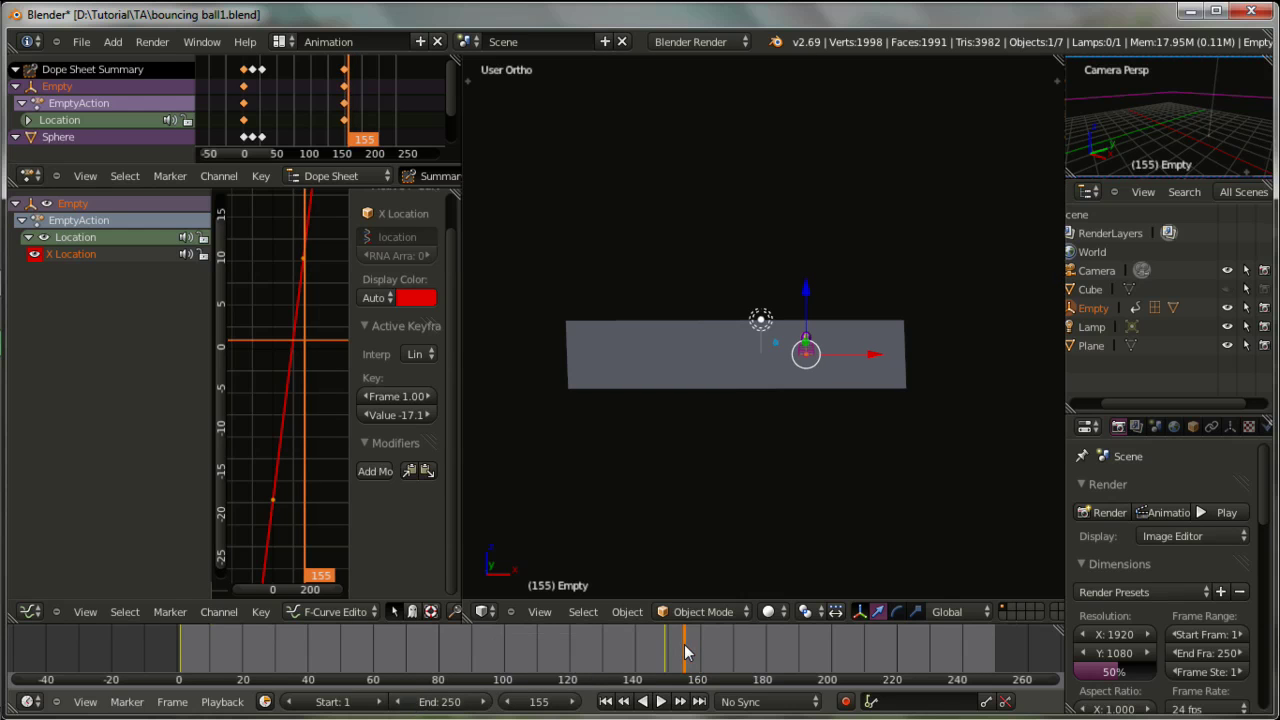
- Set the animation's end frame to 150
left_click(471, 706)
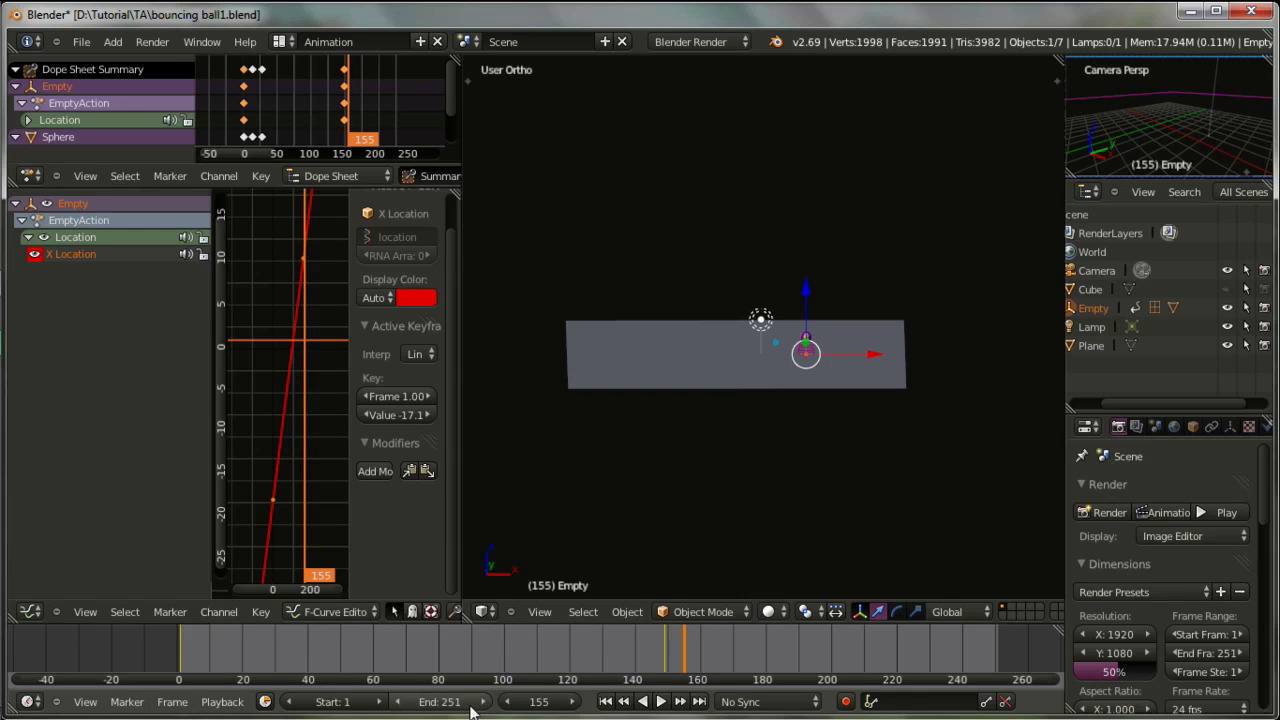
left_click(446, 703)
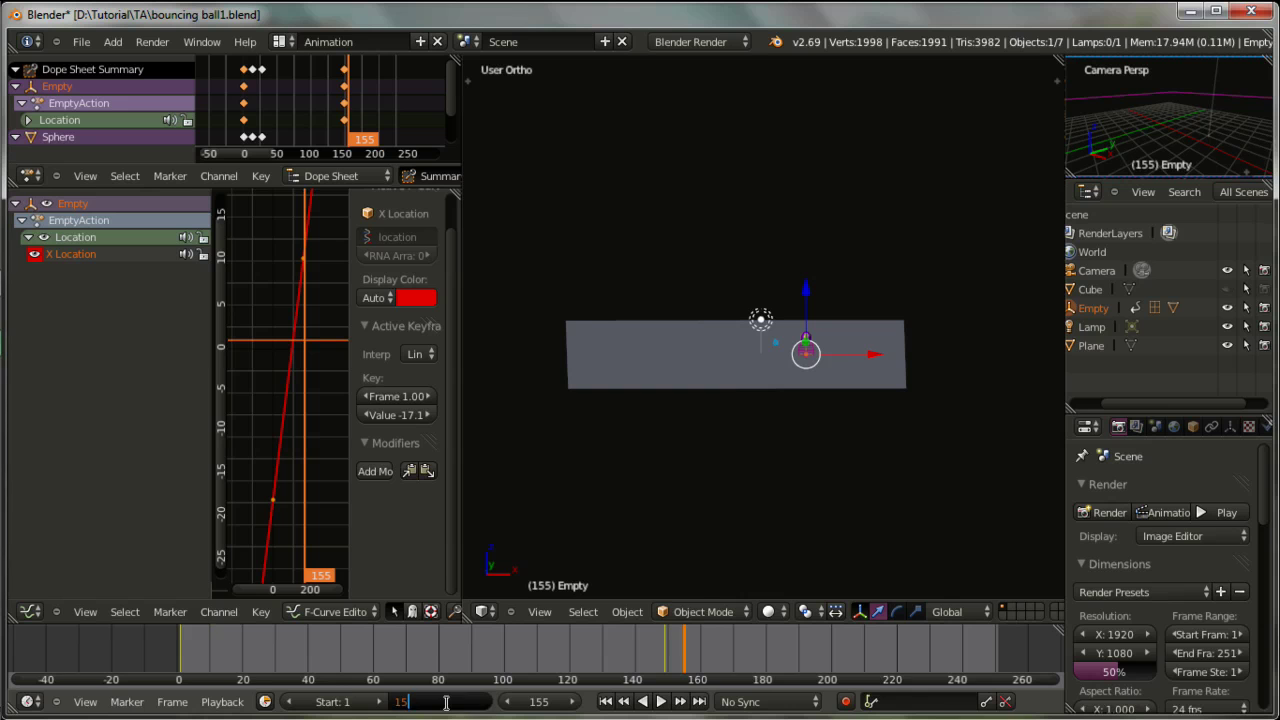
type("End: 150")
key("Return")
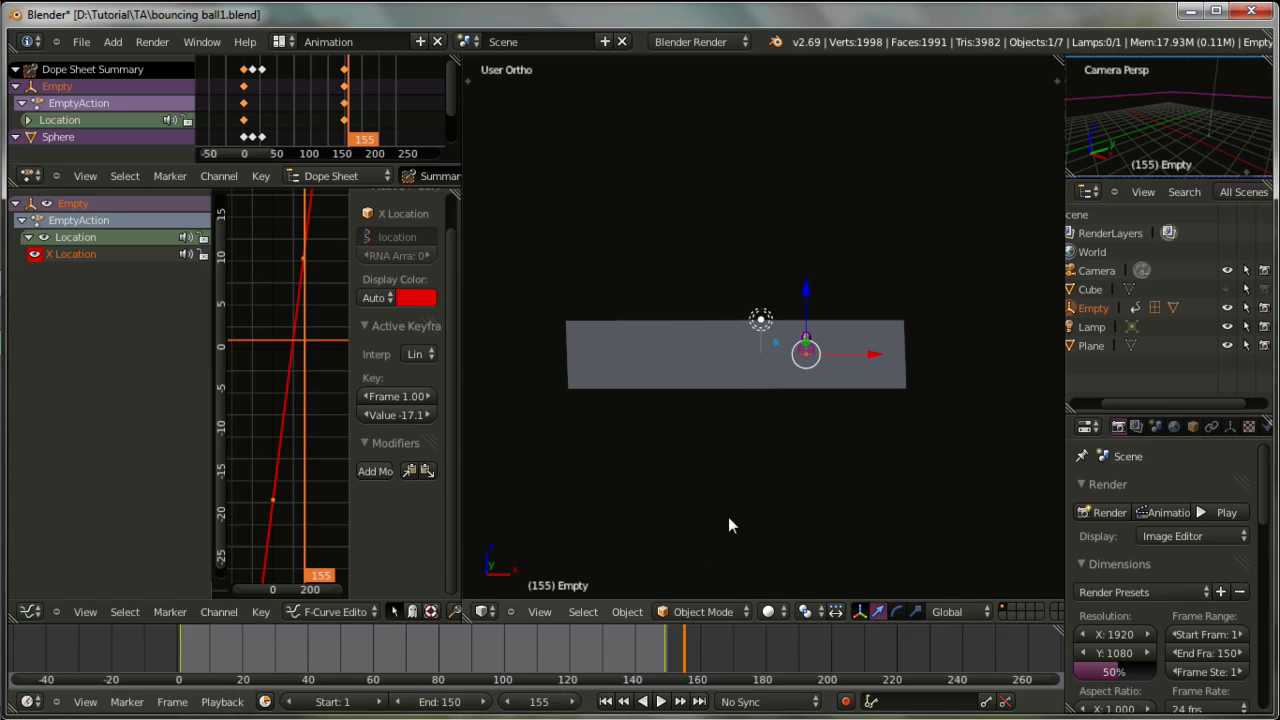
- Replay the animation from frame 149 in front view, then stop playback
scroll(728, 525, "up", 2)
left_click(668, 658)
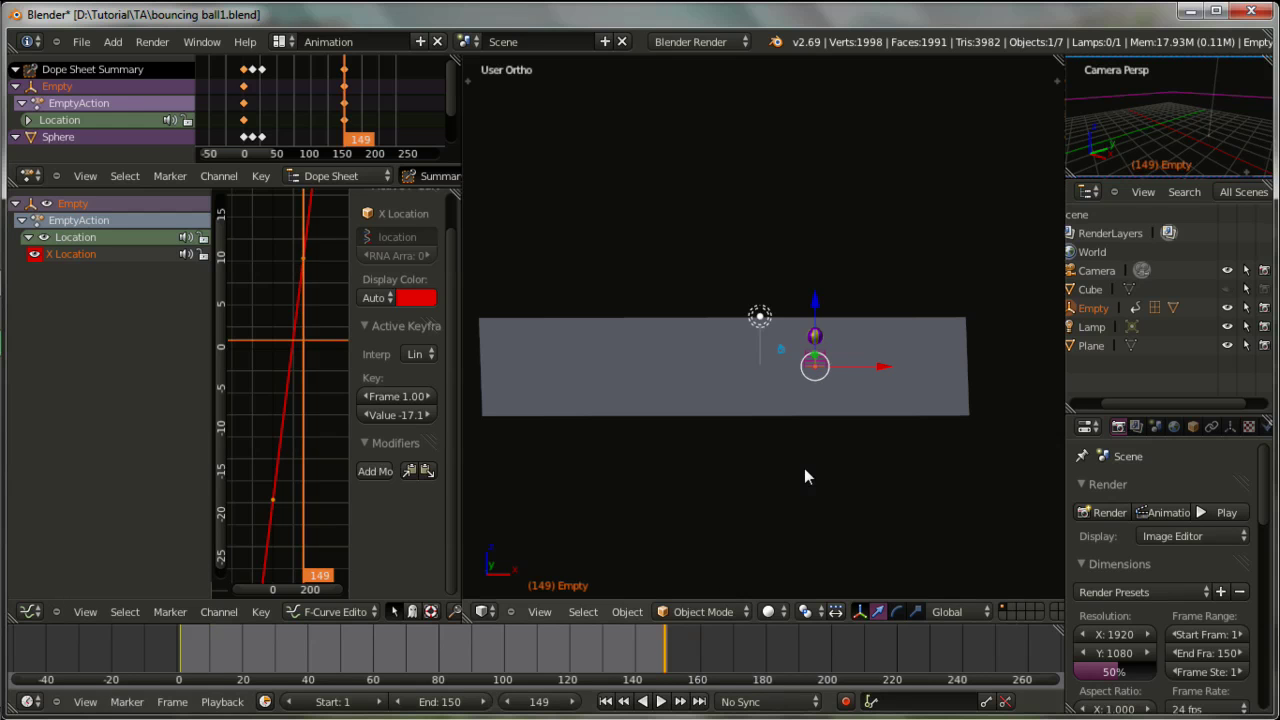
scroll(721, 477, "down", 1)
middle_click_drag(724, 487, 705, 510)
left_click(661, 701)
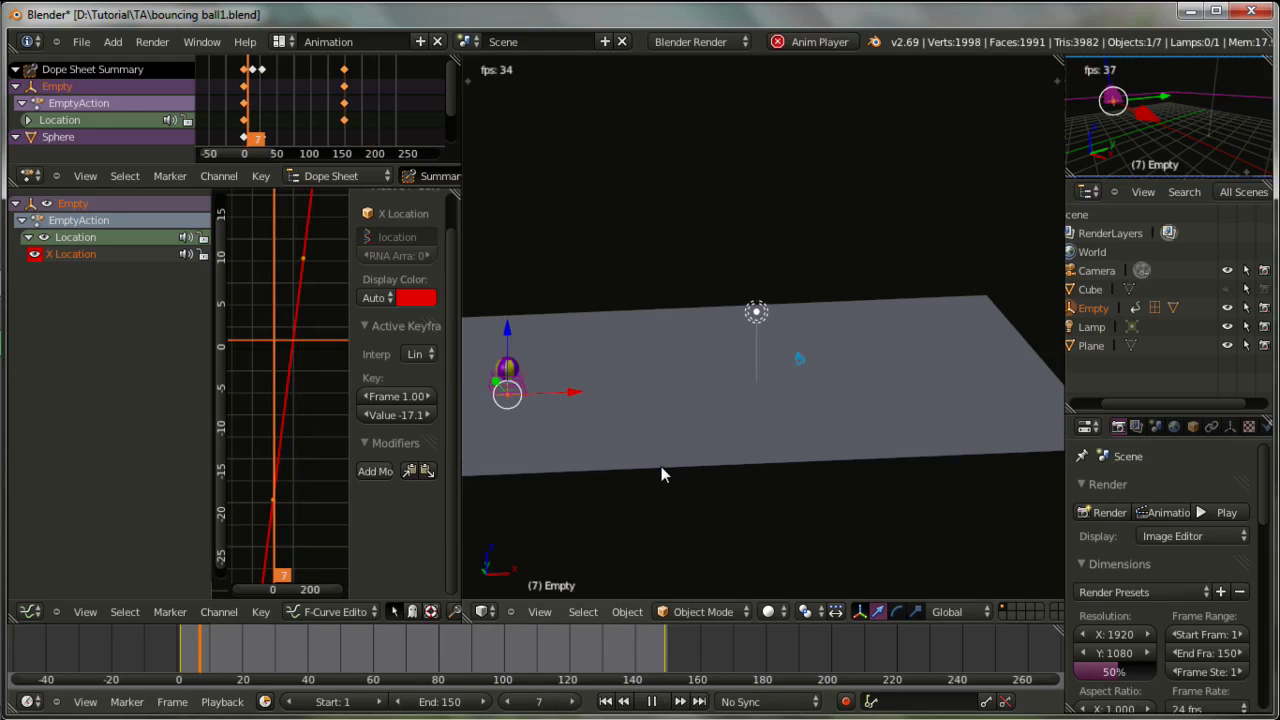
scroll(661, 466, "down", 2)
scroll(655, 464, "down", 1)
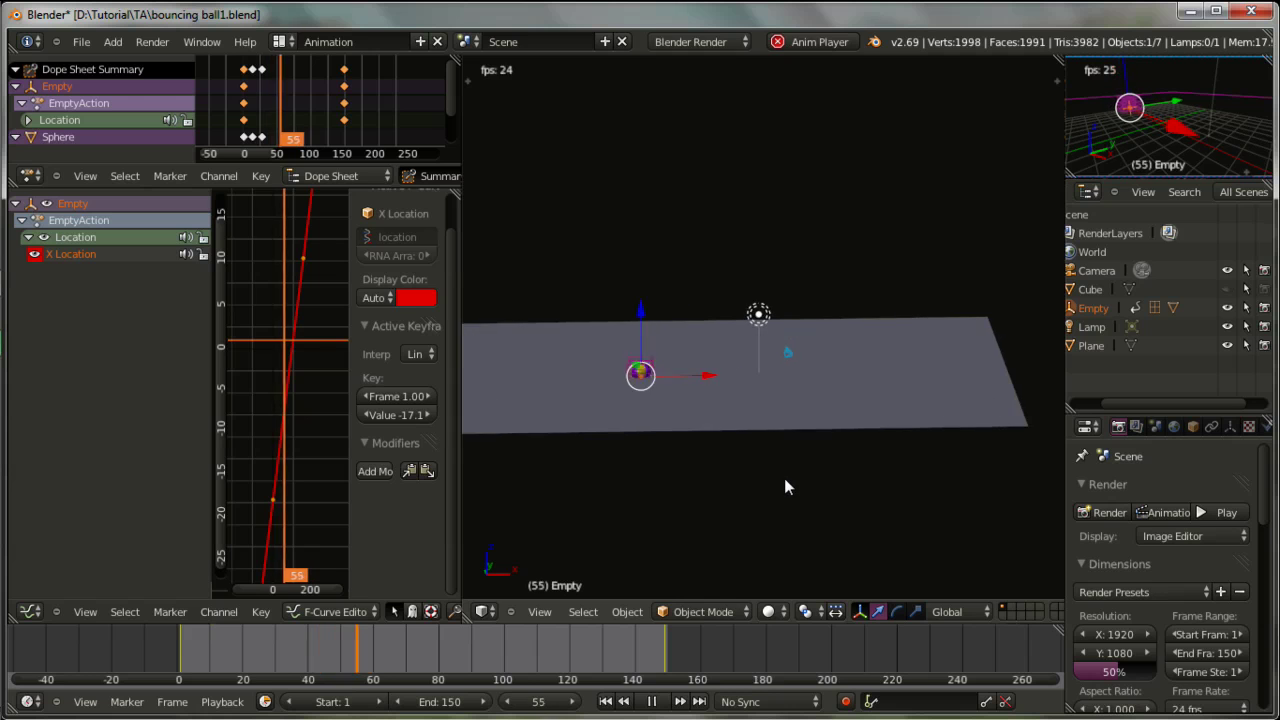
key("KP_1")
scroll(835, 390, "down", 1)
scroll(835, 393, "down", 1)
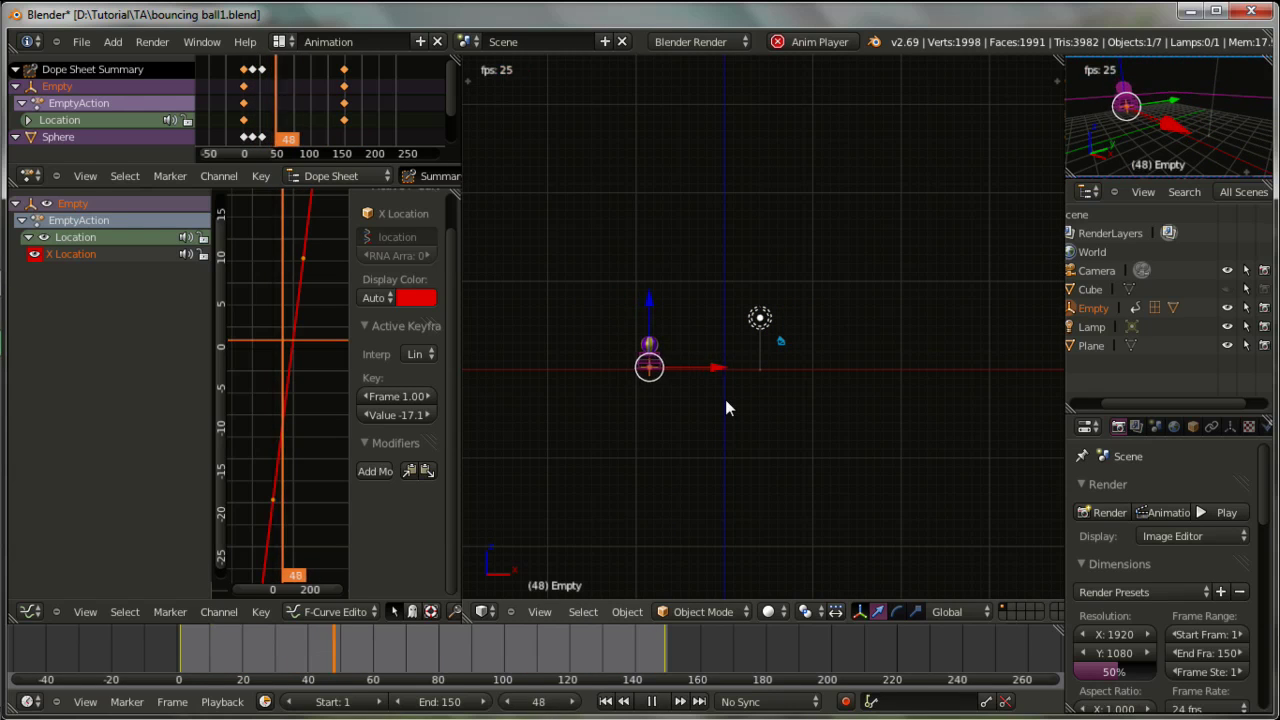
left_click(651, 701)
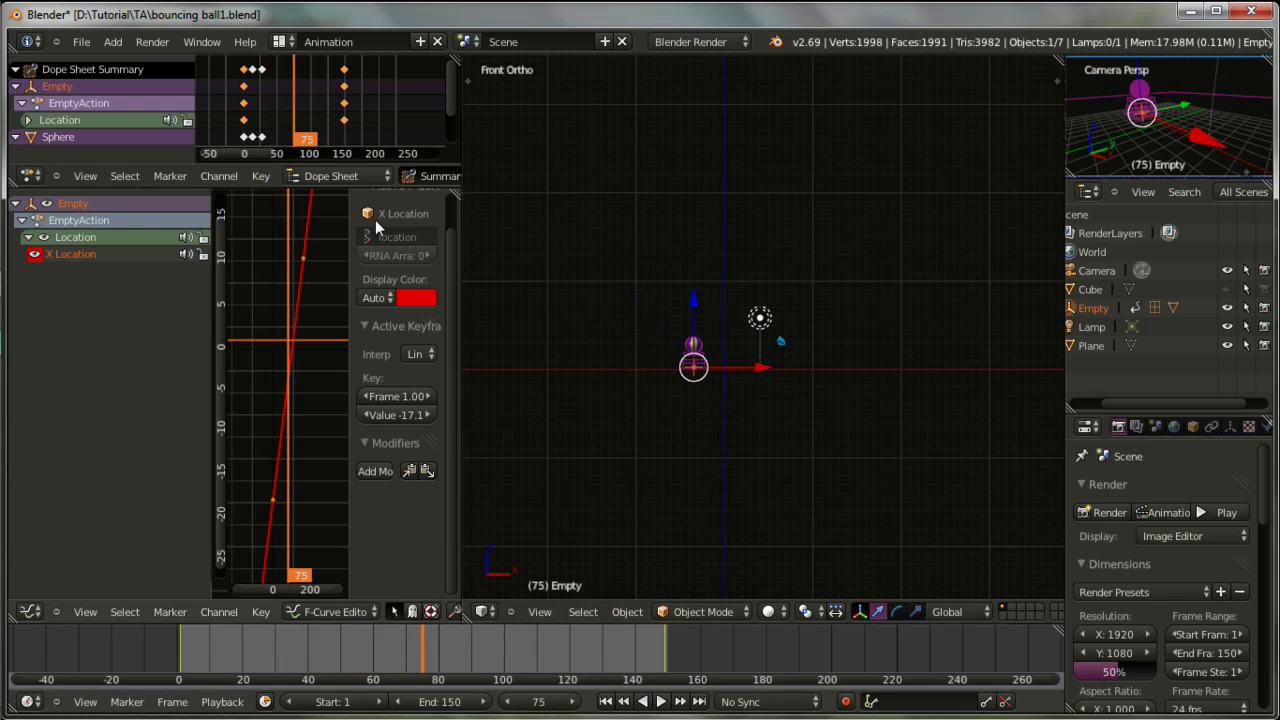
- Move the Empty's frame-150 Location keys 23 frames earlier
left_click(349, 120)
key("g")
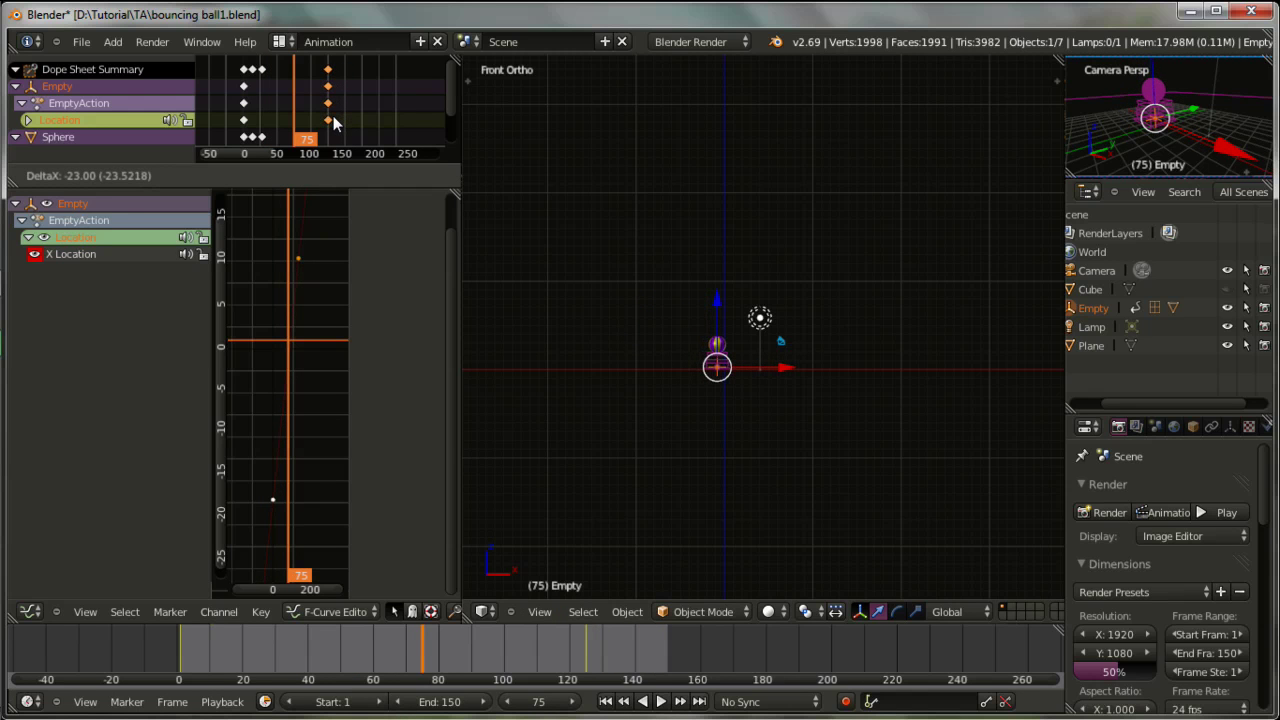
left_click(333, 120)
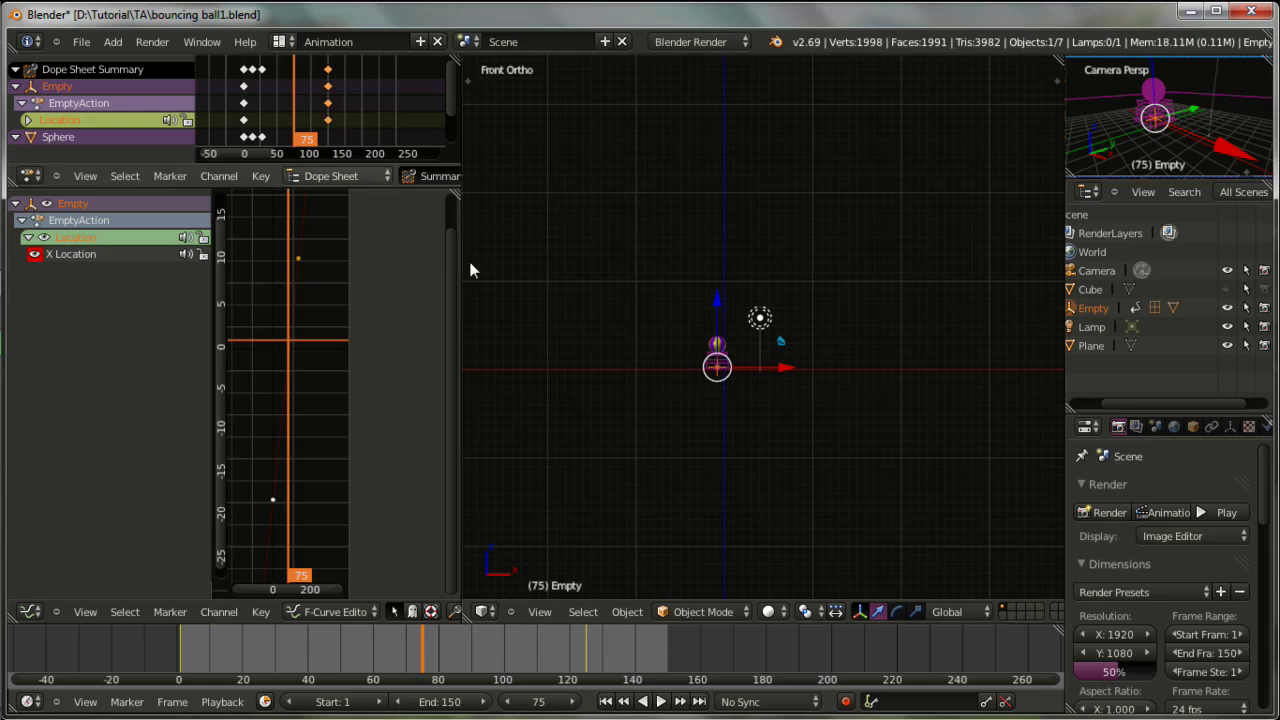
- Start playback and watch the animation through the scene camera
key("space")
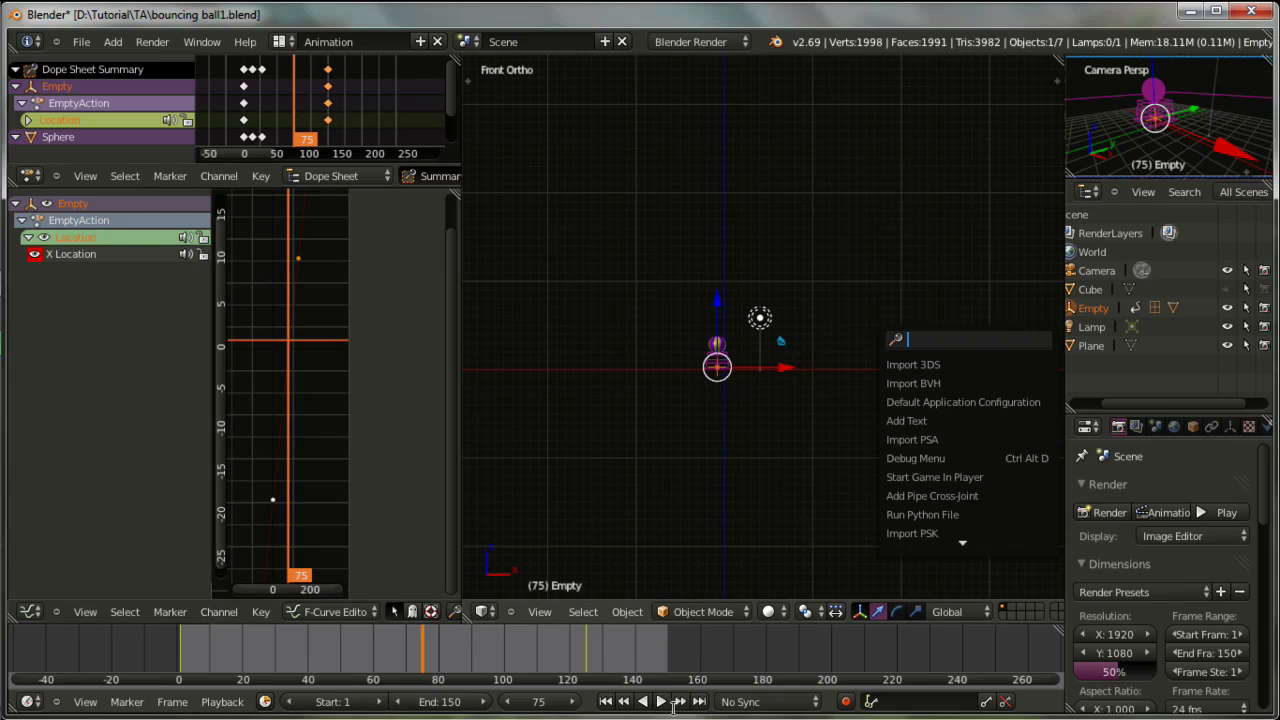
left_click(666, 704)
left_click(661, 701)
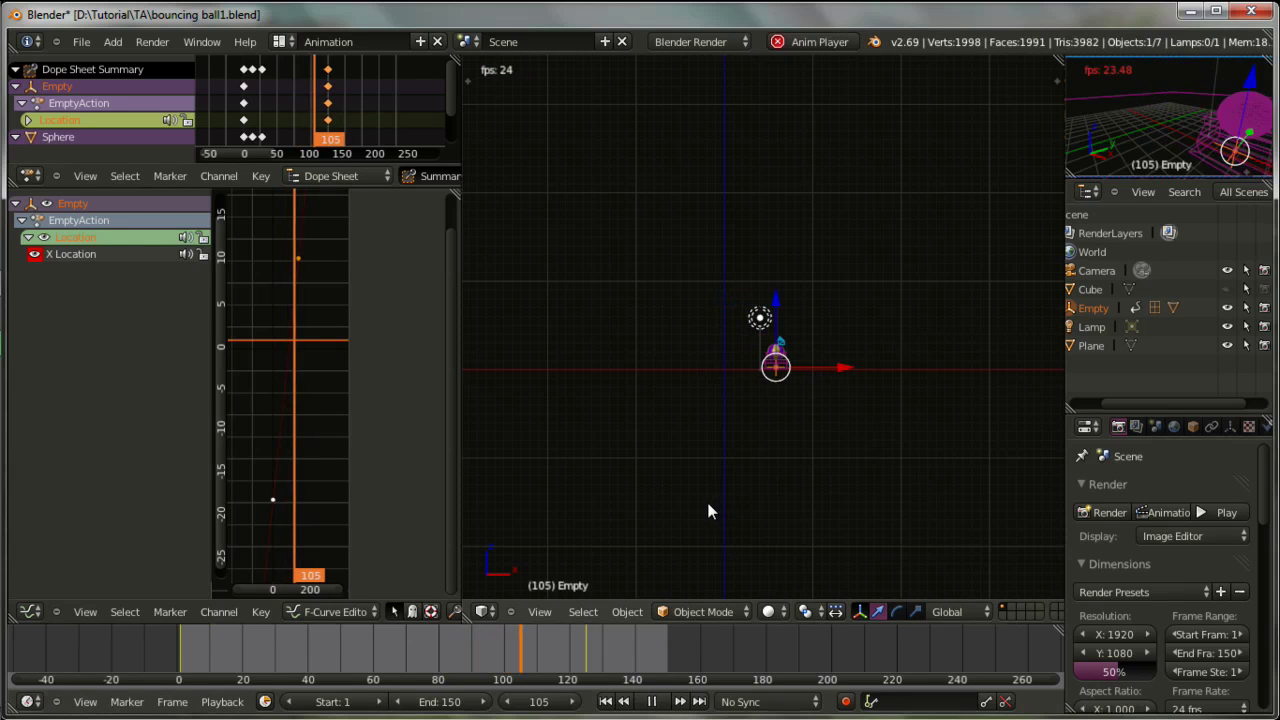
middle_click_drag(724, 505, 663, 477)
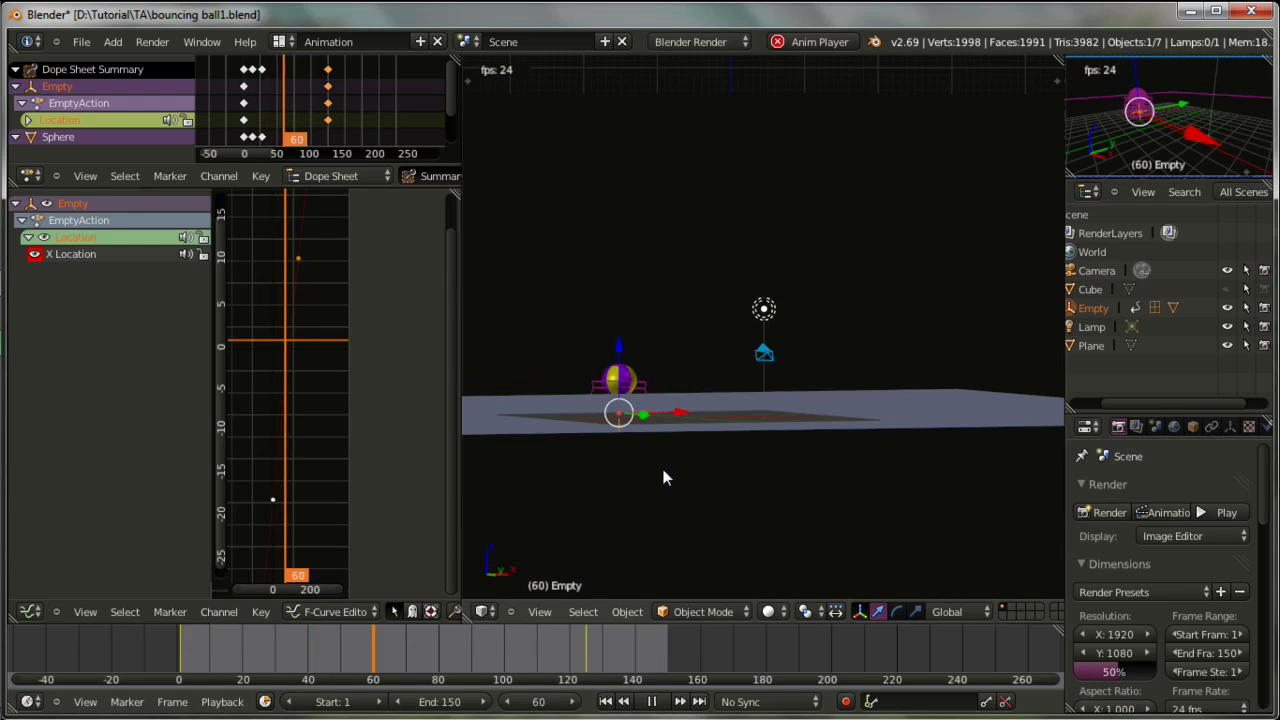
left_click(545, 613)
left_click(560, 531)
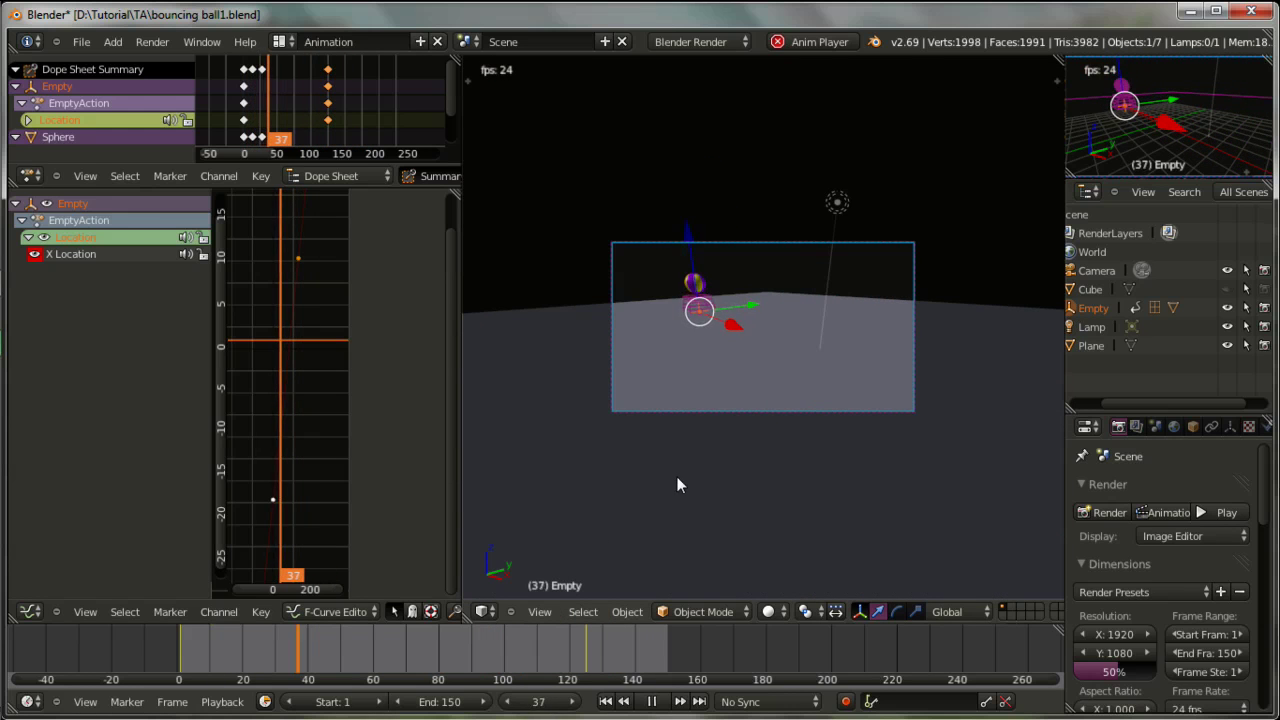
scroll(677, 485, "up", 1)
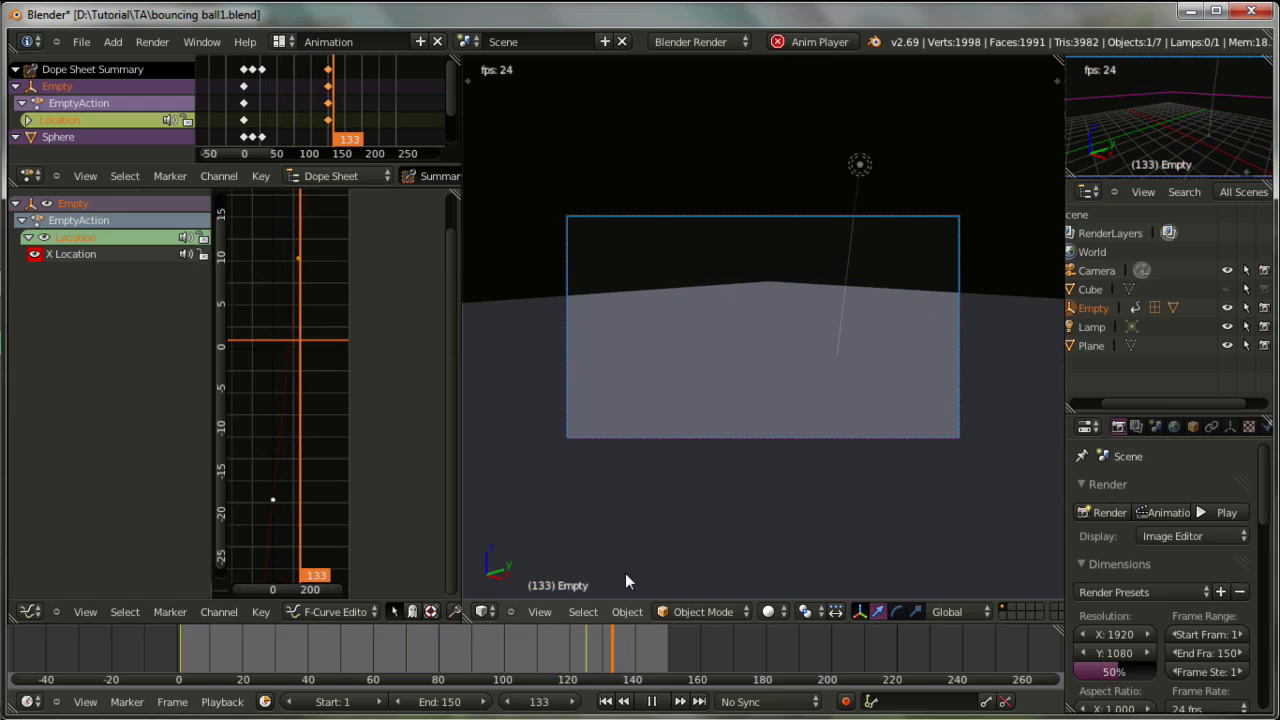
- Select the camera and slide it sideways along its local X axis
right_click(774, 438)
key("g")
key("x")
key("x")
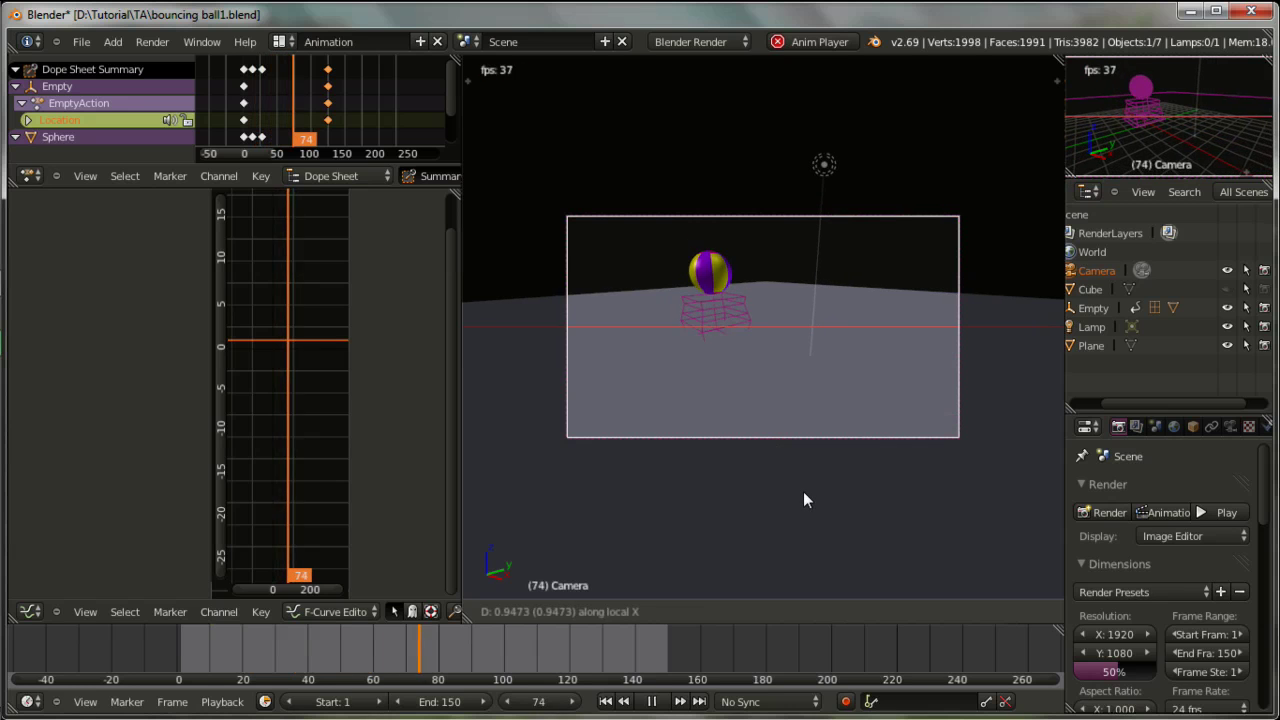
left_click(805, 488)
key("a")
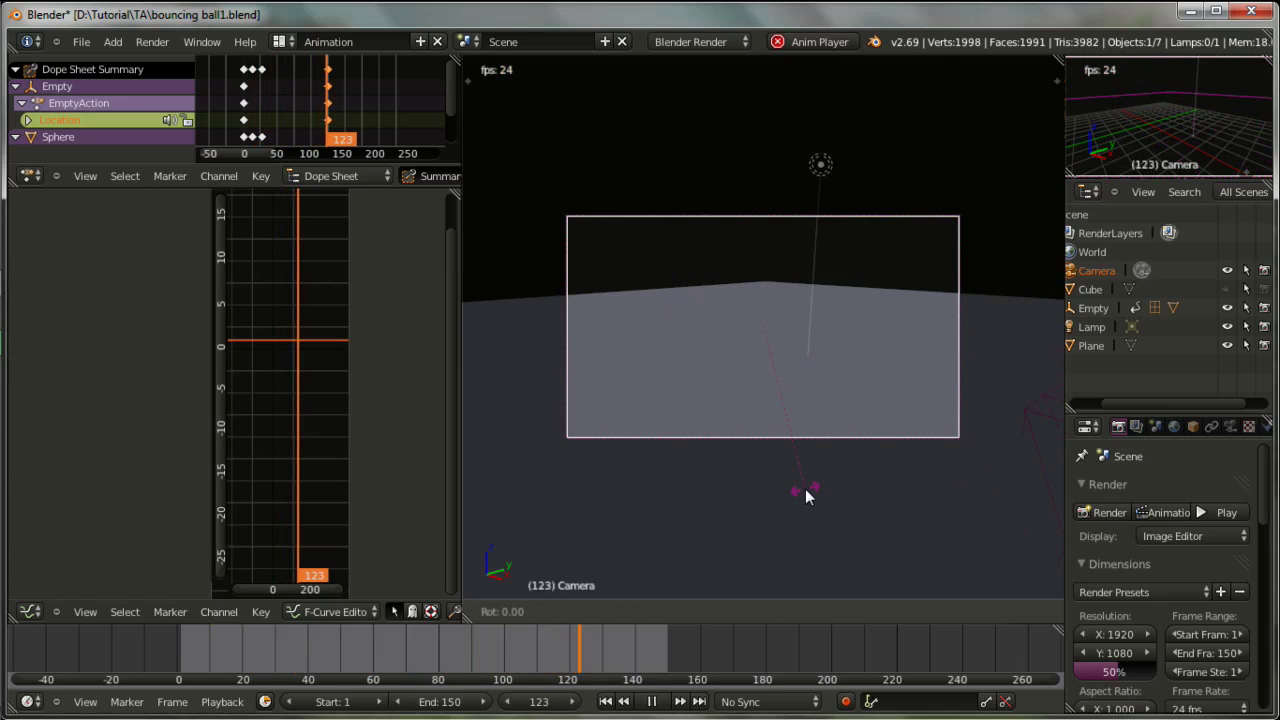
key("a")
key("b")
key("Escape")
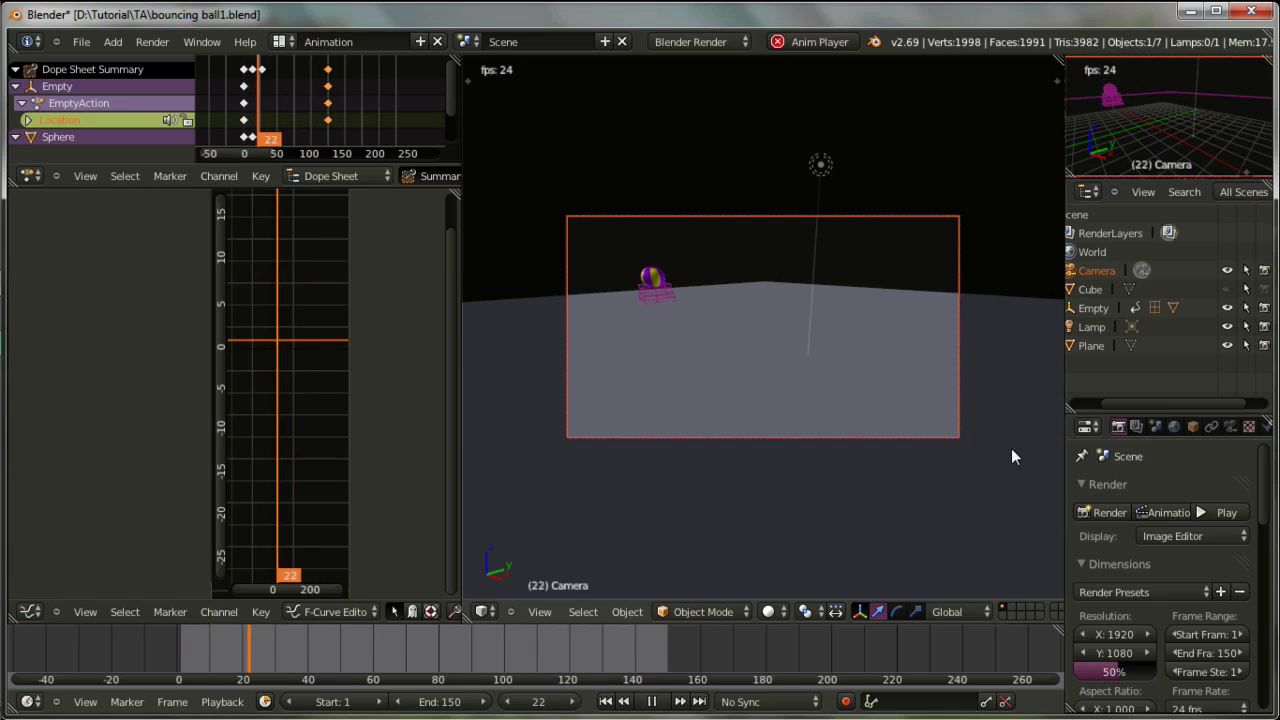
- Tilt the camera to 78.559° X rotation, then stop playback and leave camera view
key("n")
mouse_move(979, 191)
left_mouse_down()
mouse_move(1004, 191)
mouse_move(985, 188)
left_mouse_up()
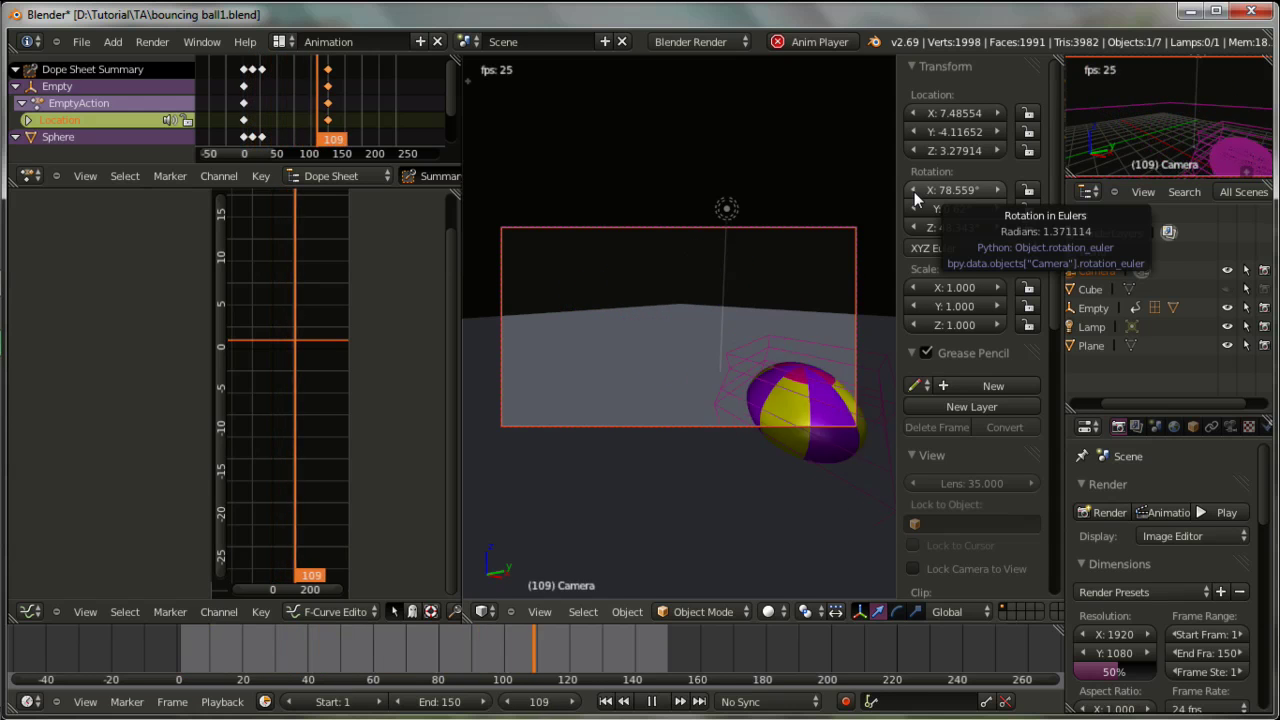
key("Escape")
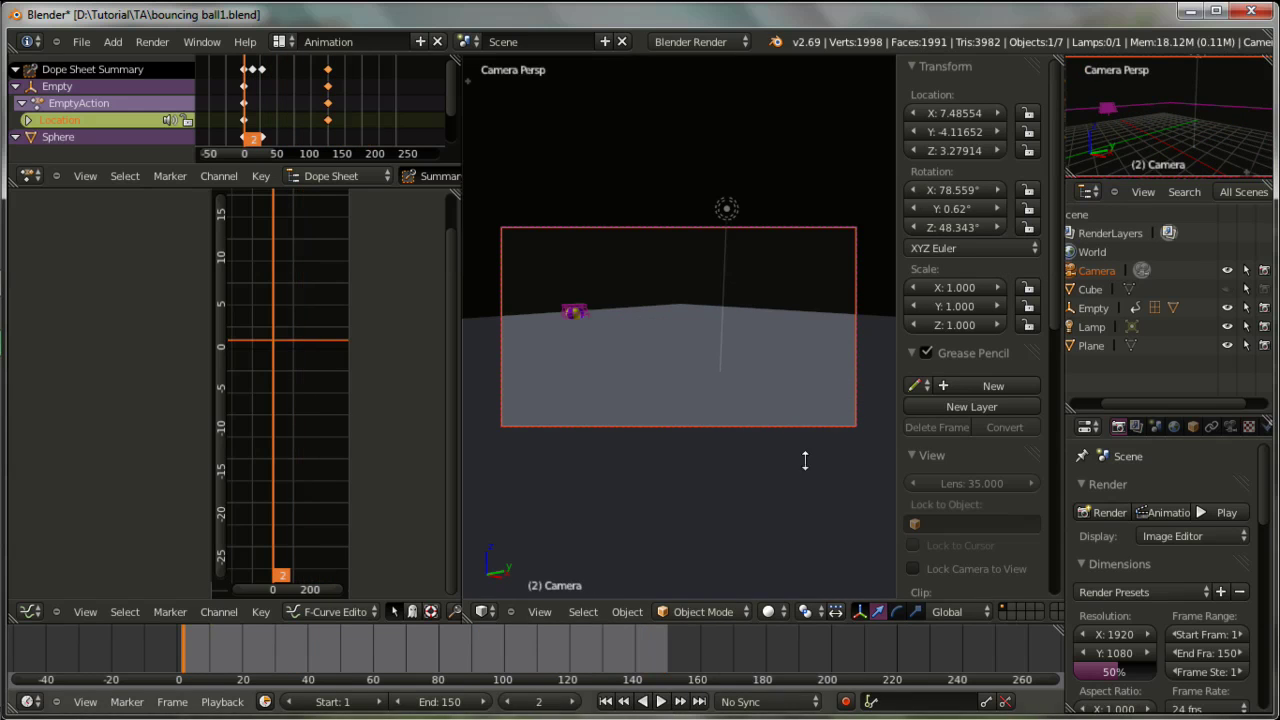
key("KP_0")
mouse_move(646, 358)
middle_mouse_down()
mouse_move(733, 401)
mouse_move(714, 418)
mouse_move(819, 428)
mouse_move(678, 404)
middle_mouse_up()
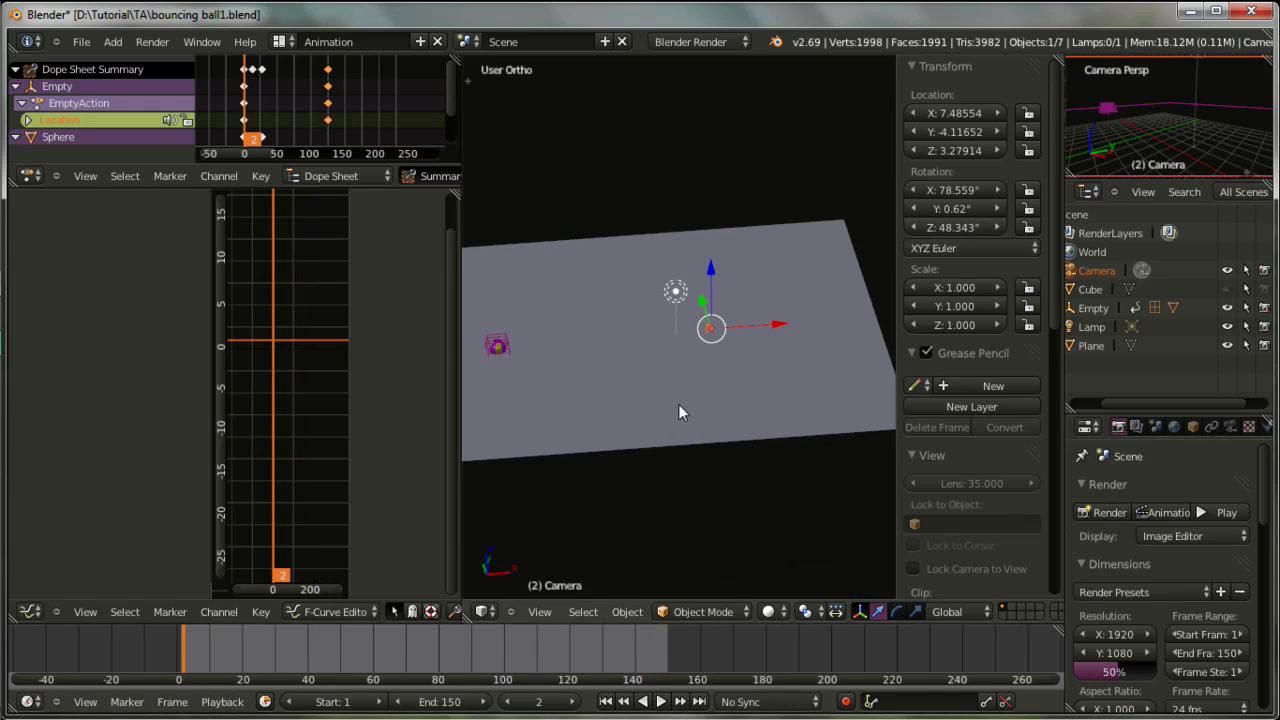
- Widen the 3D view, narrow the Graph Editor and Dope Sheet channel lists, and replay in front view
left_click_drag(460, 462, 358, 450)
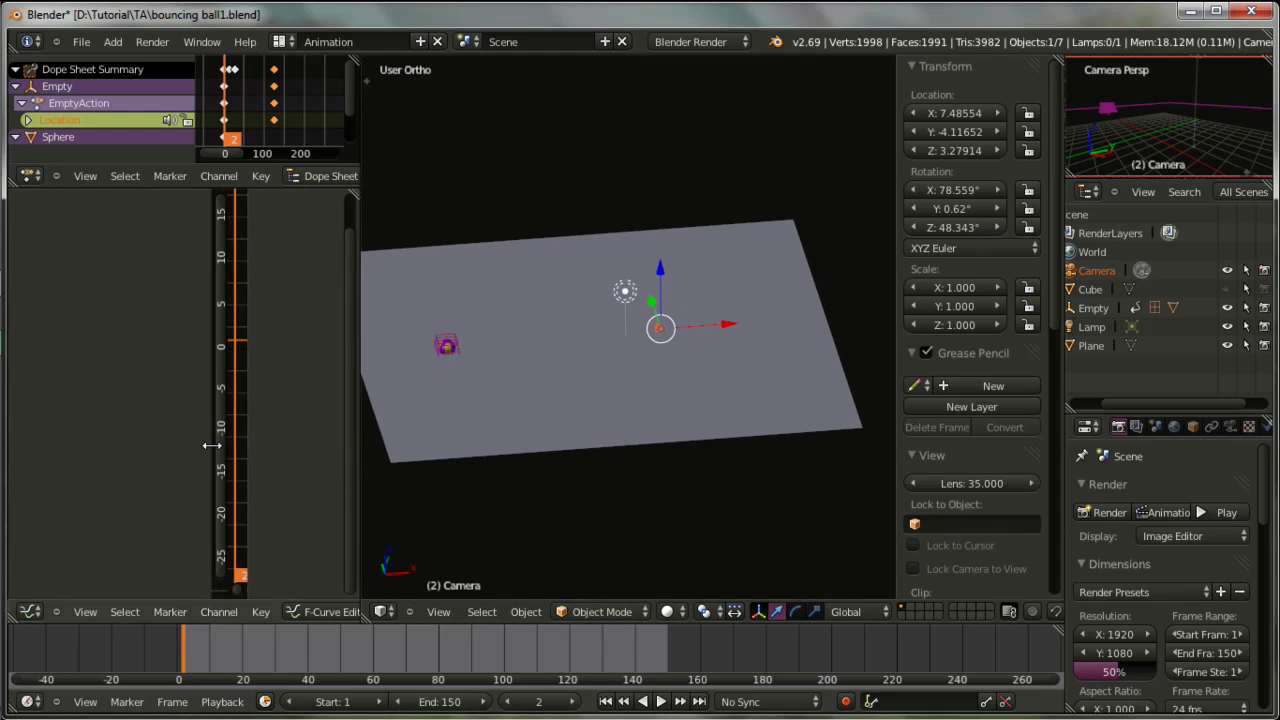
left_click_drag(212, 445, 108, 443)
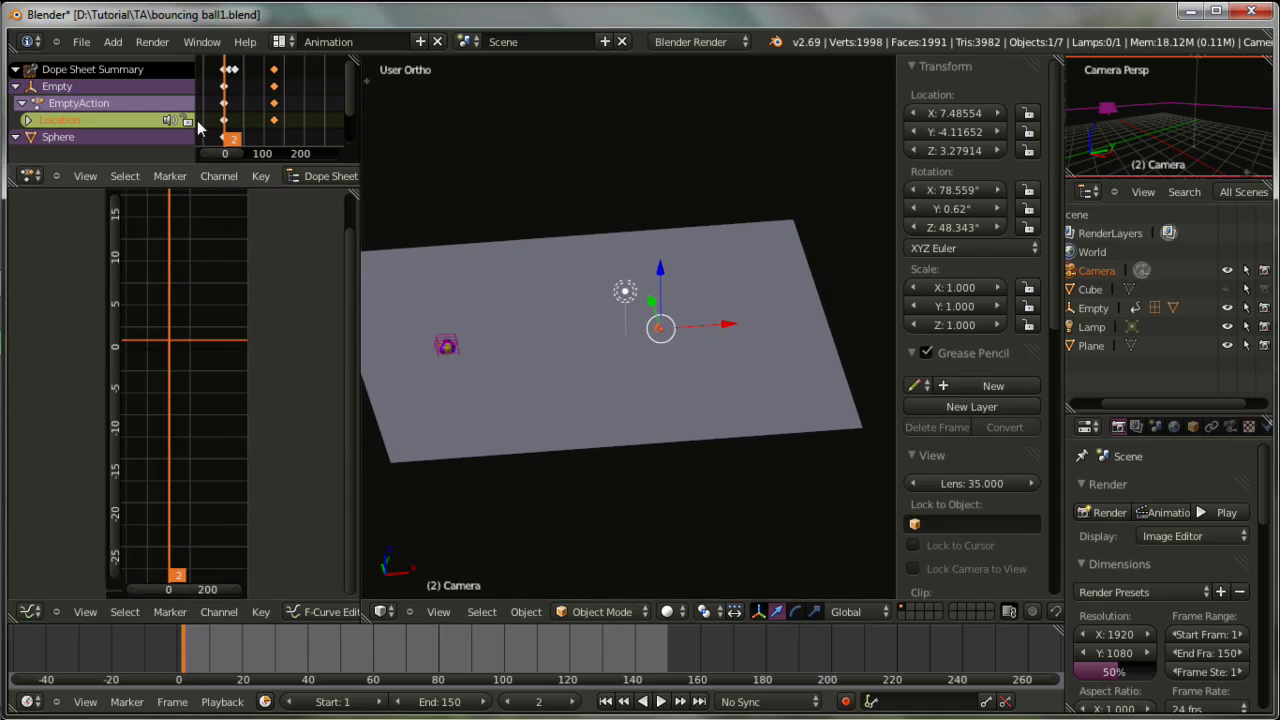
left_click_drag(197, 120, 104, 120)
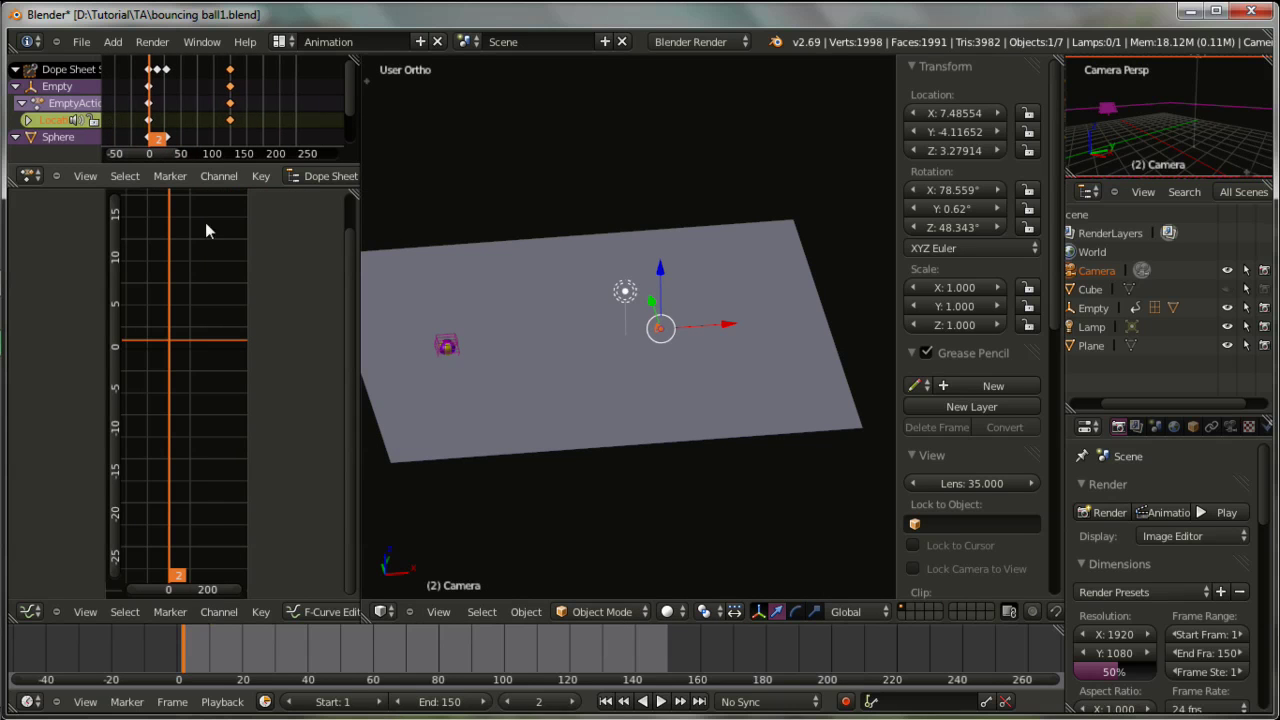
left_click(661, 701)
key("KP_1")
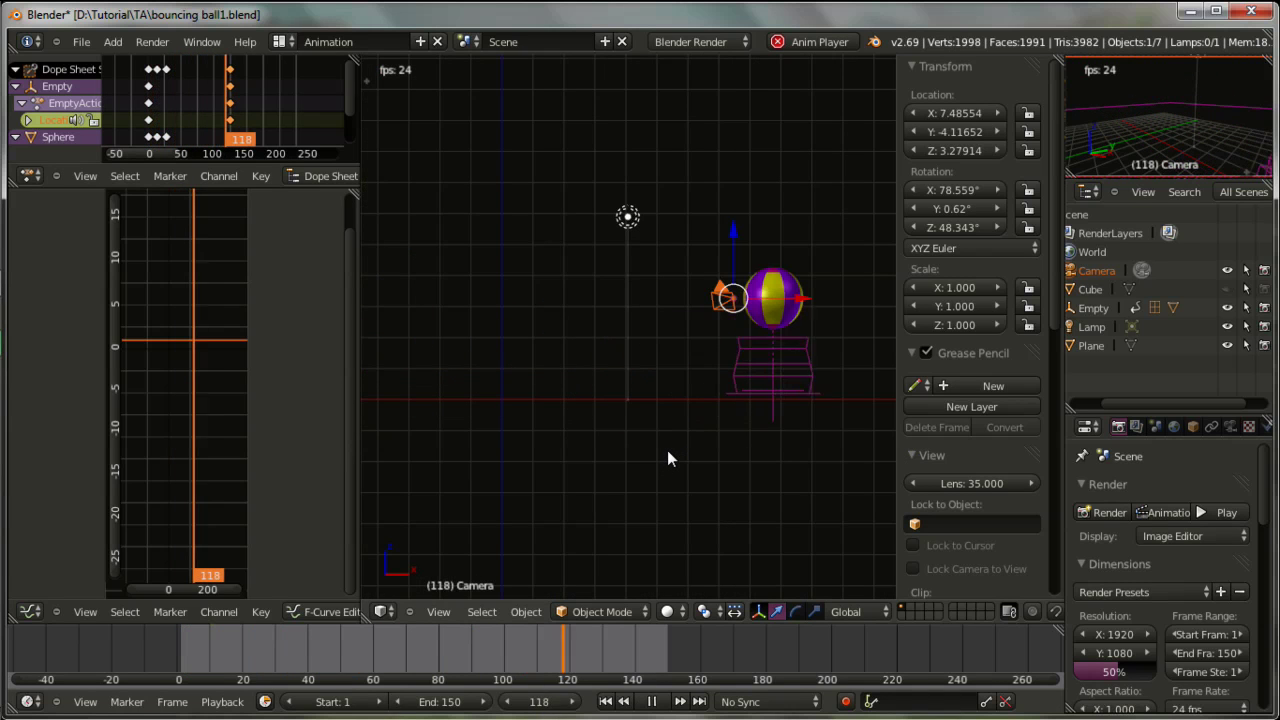
scroll(667, 458, "down", 6)
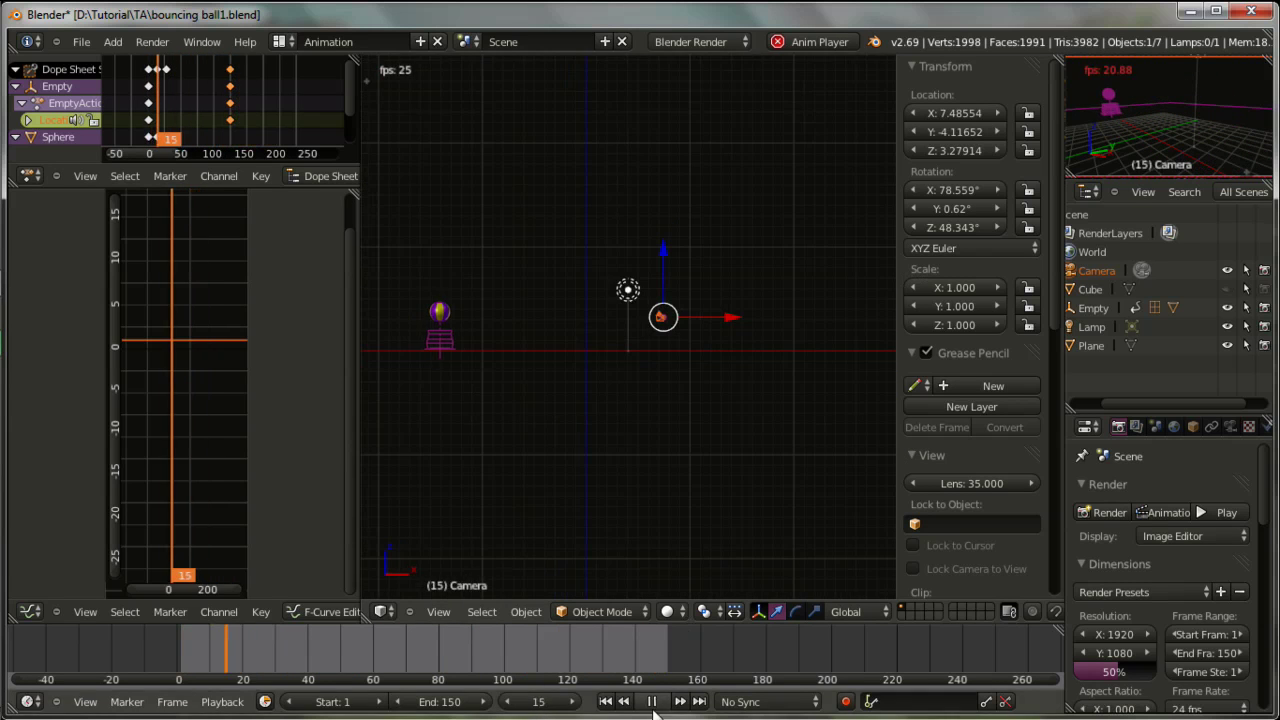
- Shift the selected keyframes earlier, select the Empty driving the ball, and resume playback
key("g")
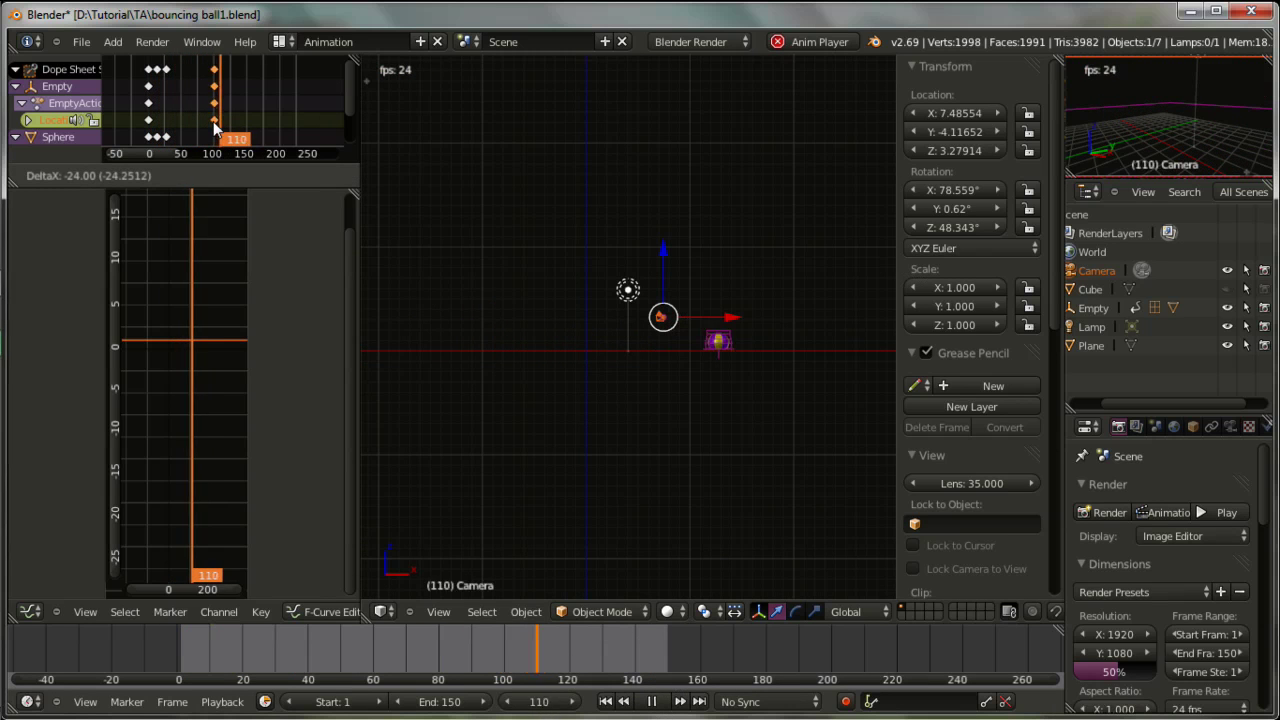
left_click(212, 127)
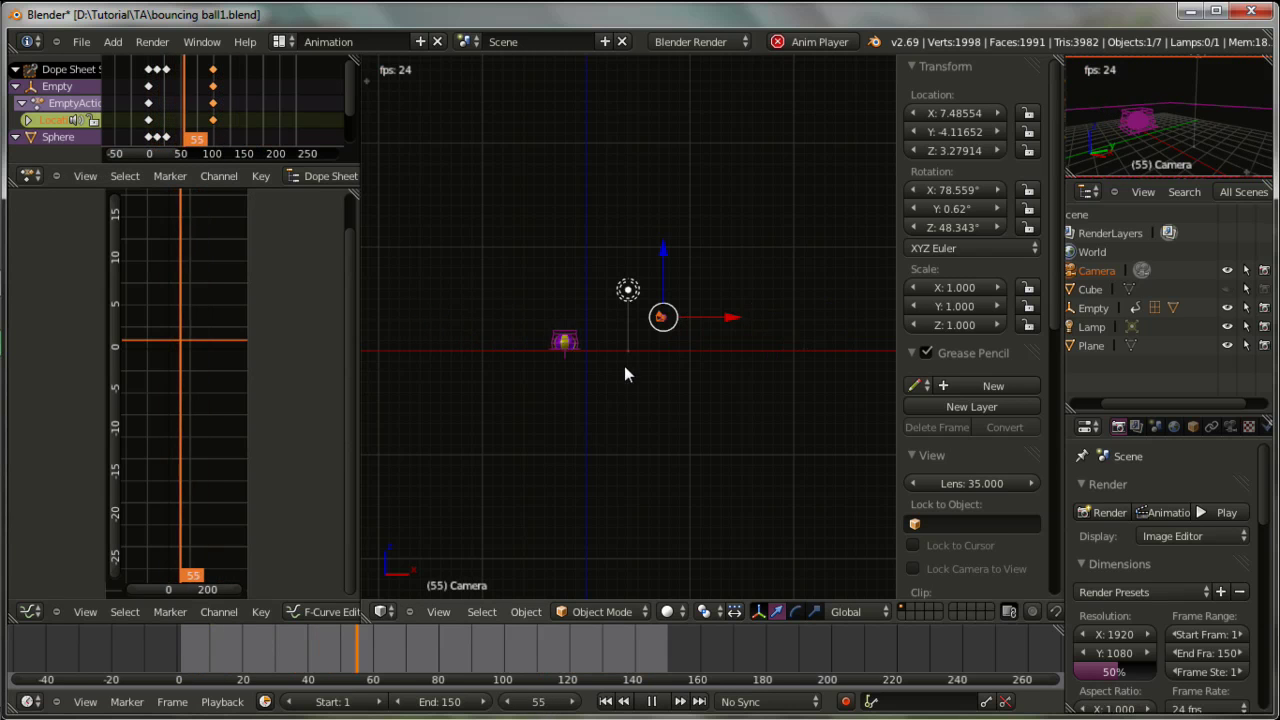
right_click(762, 369)
right_click(815, 368)
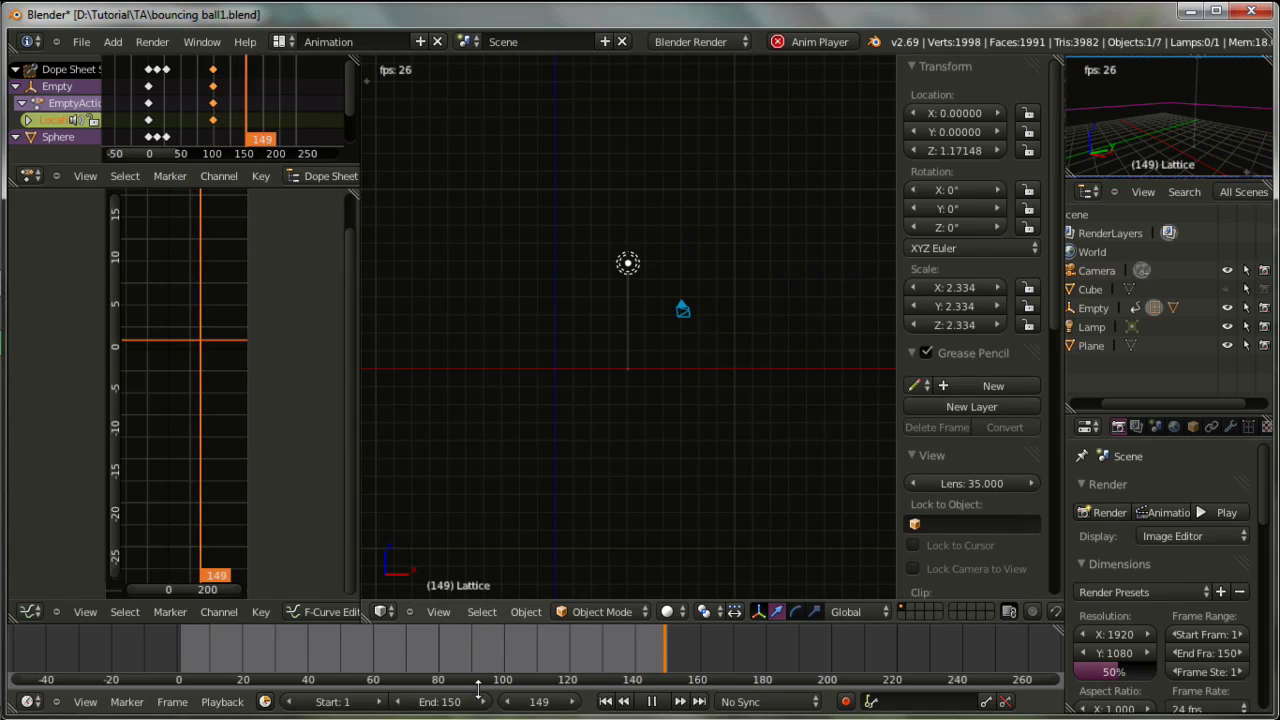
left_click(651, 705)
scroll(520, 410, "down", 3)
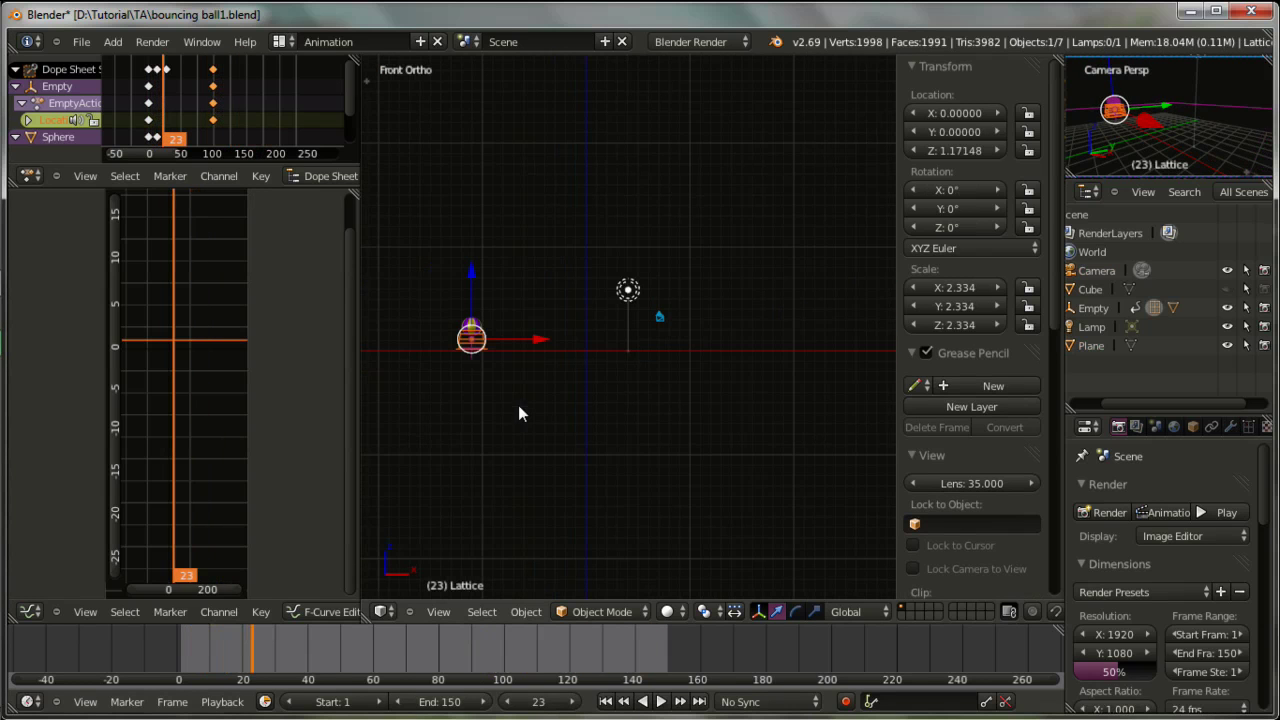
right_click(469, 357)
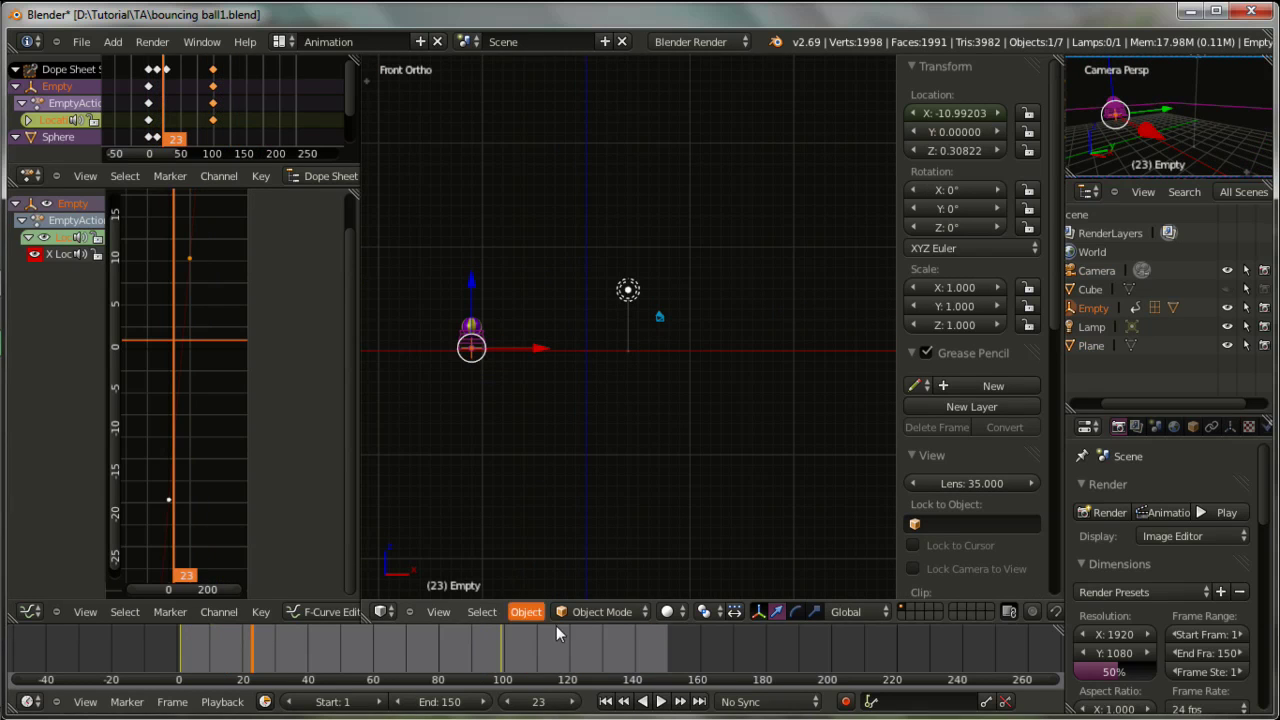
left_click(664, 702)
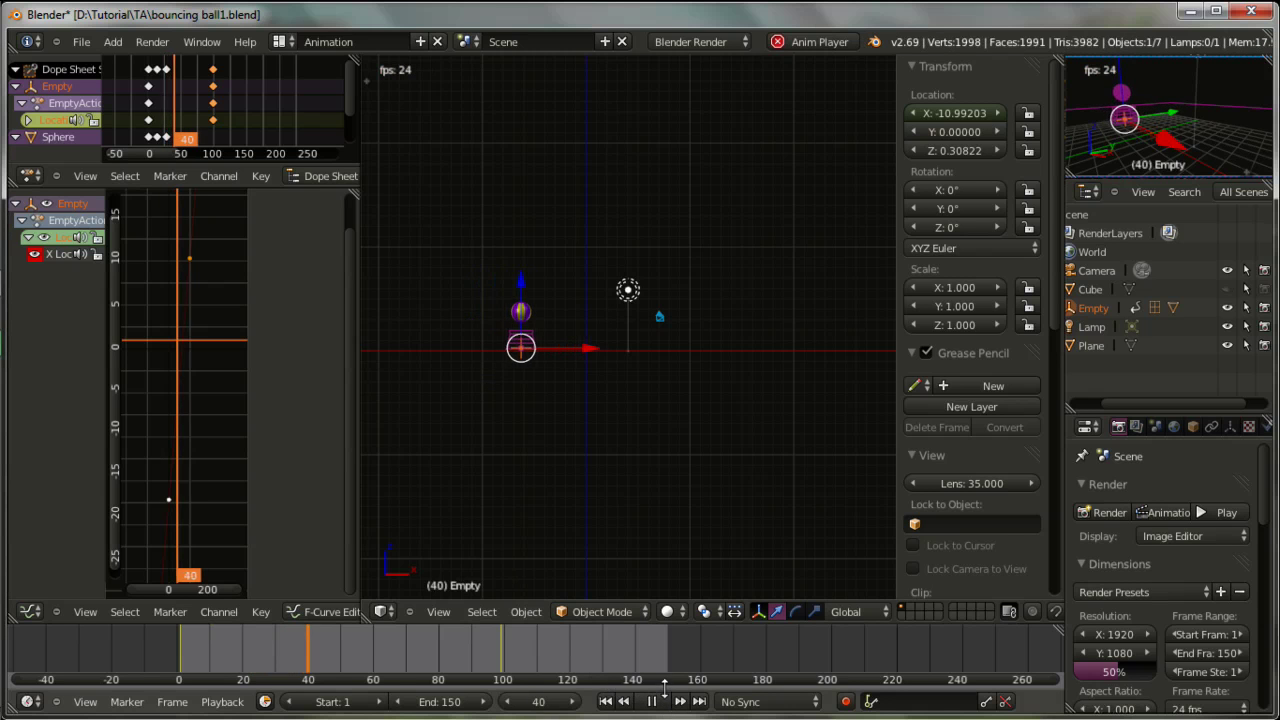
middle_click_drag(684, 457, 689, 450)
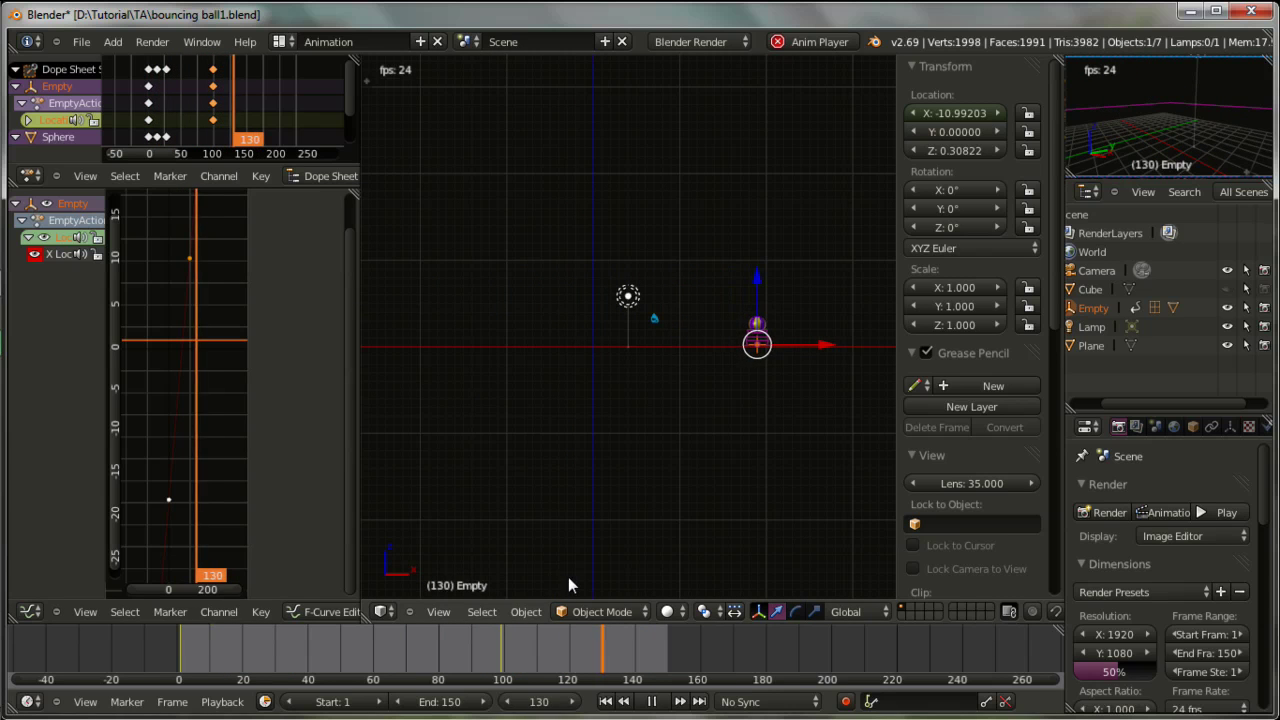
middle_click_drag(617, 423, 607, 462)
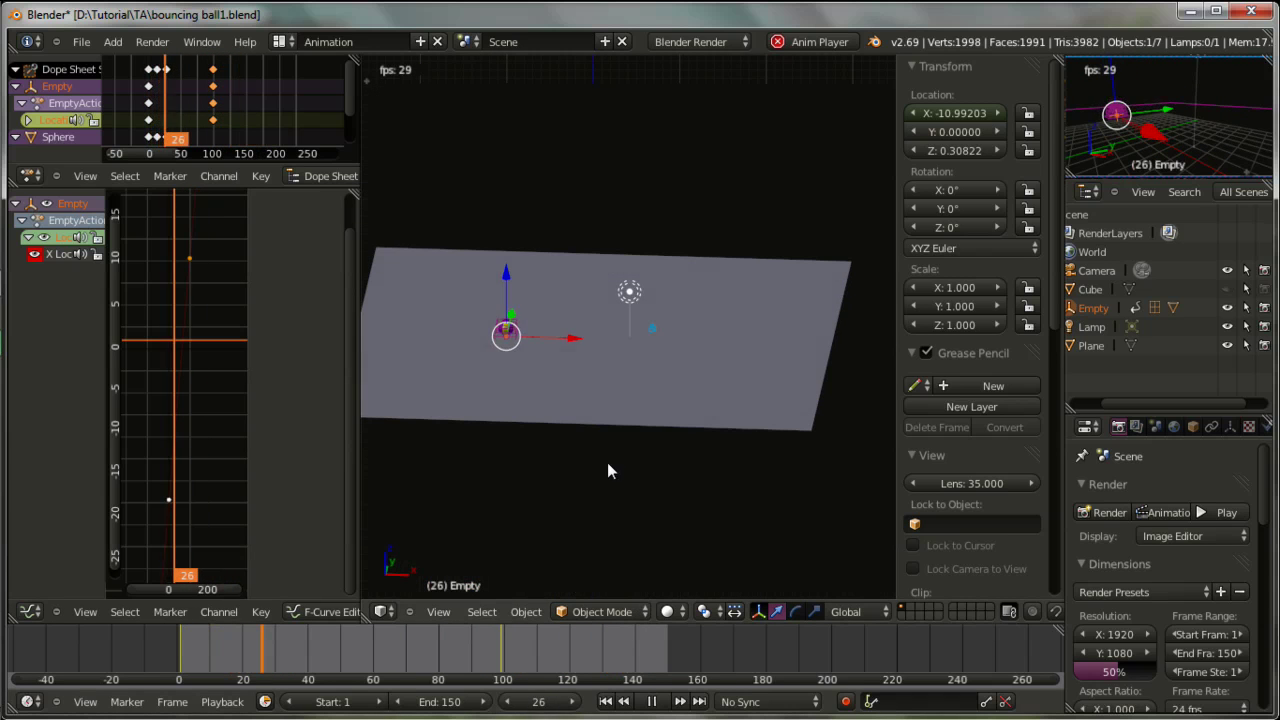
- Slide the camera along X to about 16.42, check its framing, then stop playback in front view
right_click(650, 327)
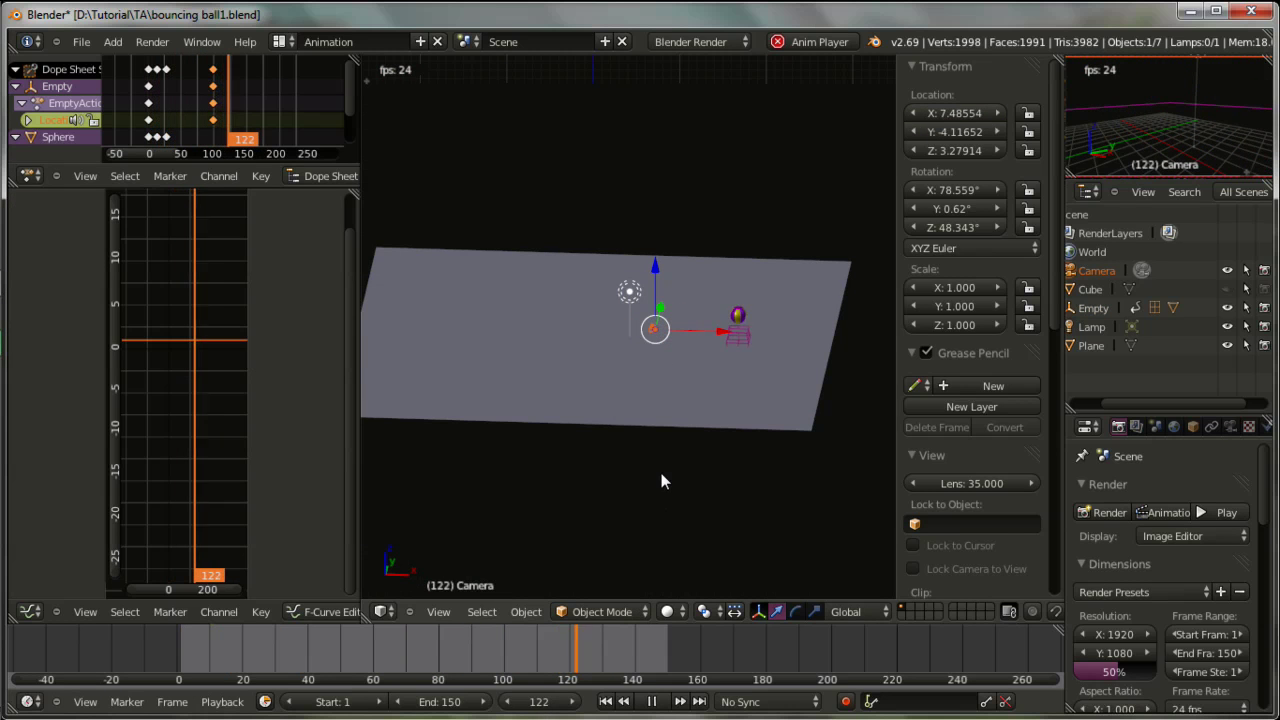
left_click_drag(711, 332, 786, 364)
key("KP_0")
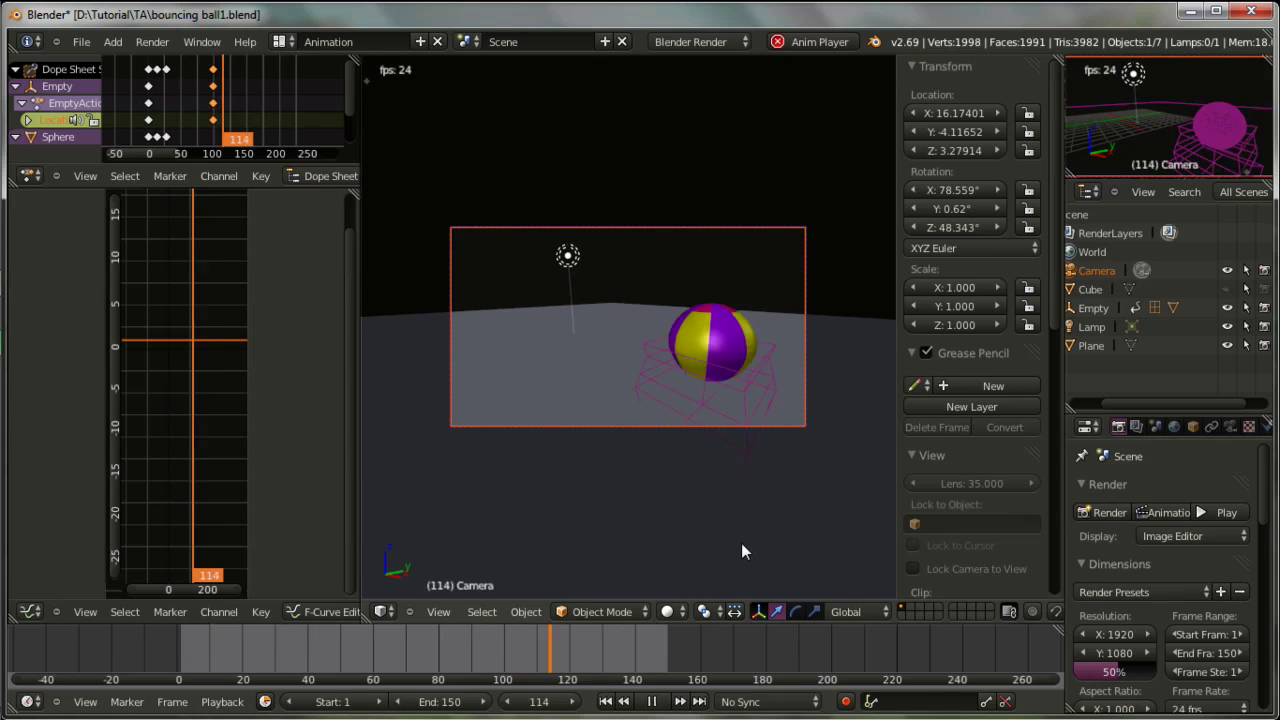
key("KP_0")
key("g")
left_click(737, 373)
scroll(657, 432, "down", 3)
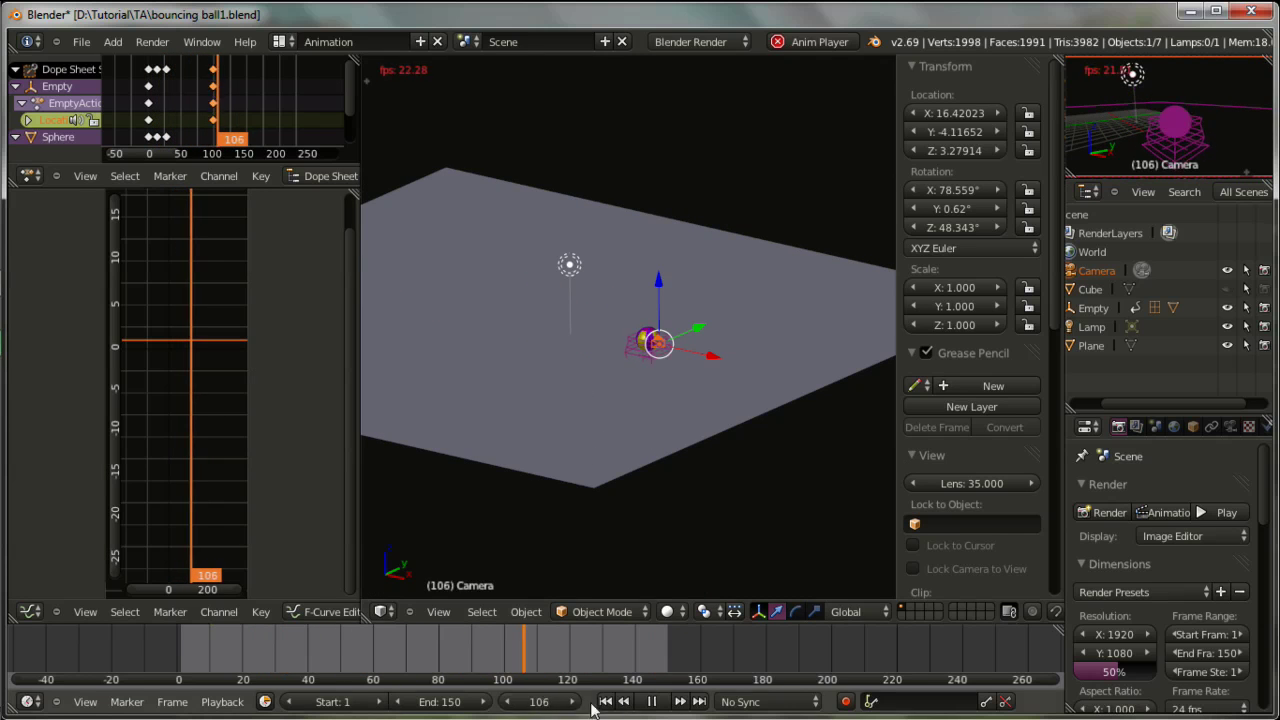
key("alt+a")
middle_click_drag(635, 409, 734, 407)
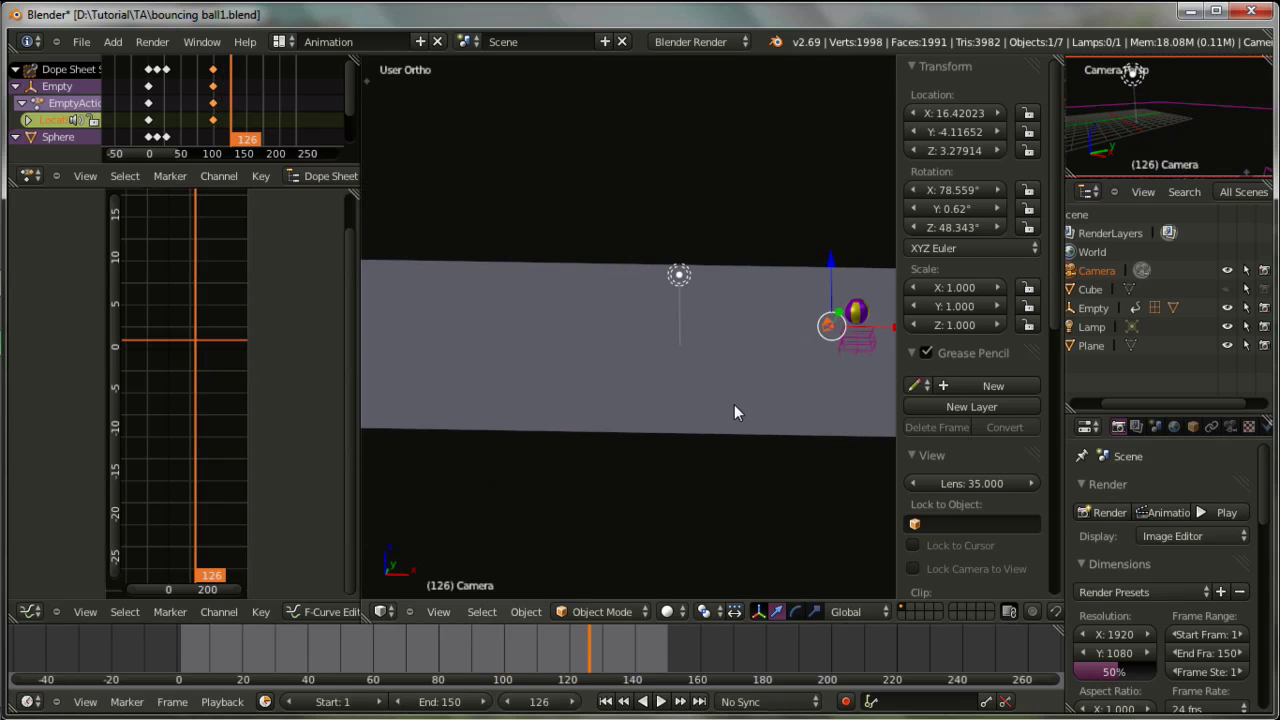
key("KP_1")
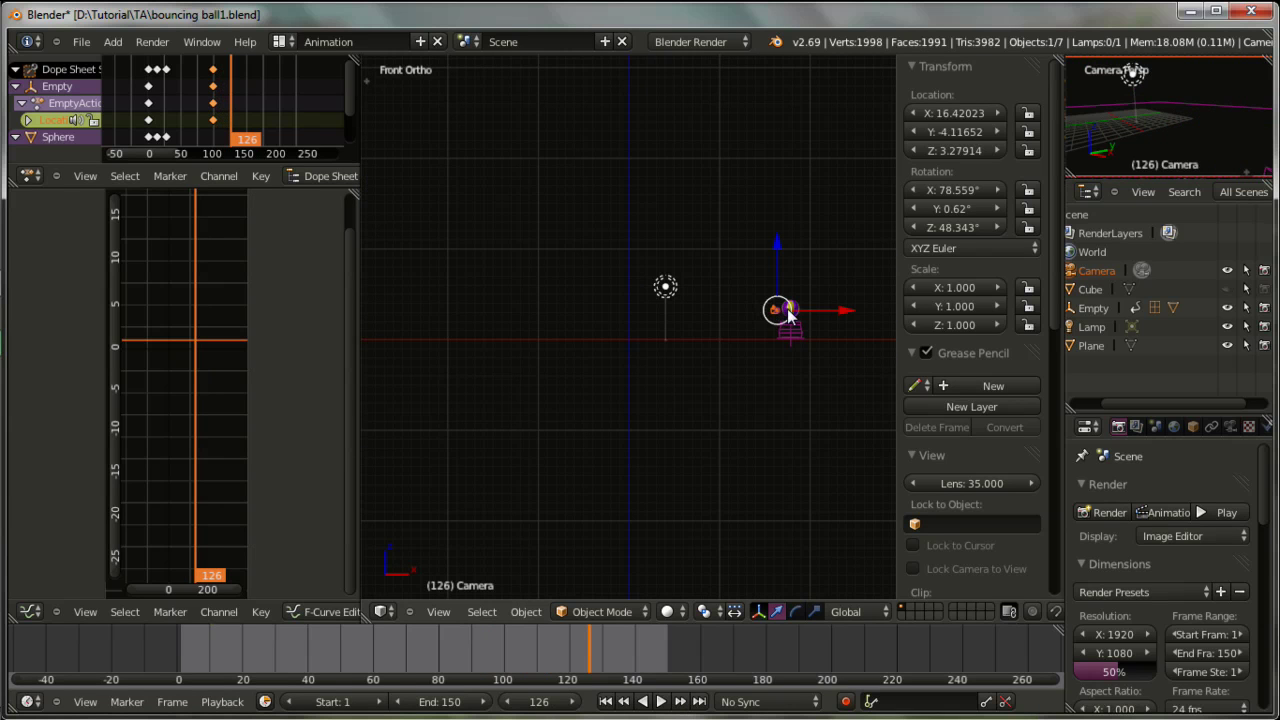
- Select the sphere and scrub the timeline to frame 41
right_click(797, 317)
left_click_drag(848, 314, 803, 314)
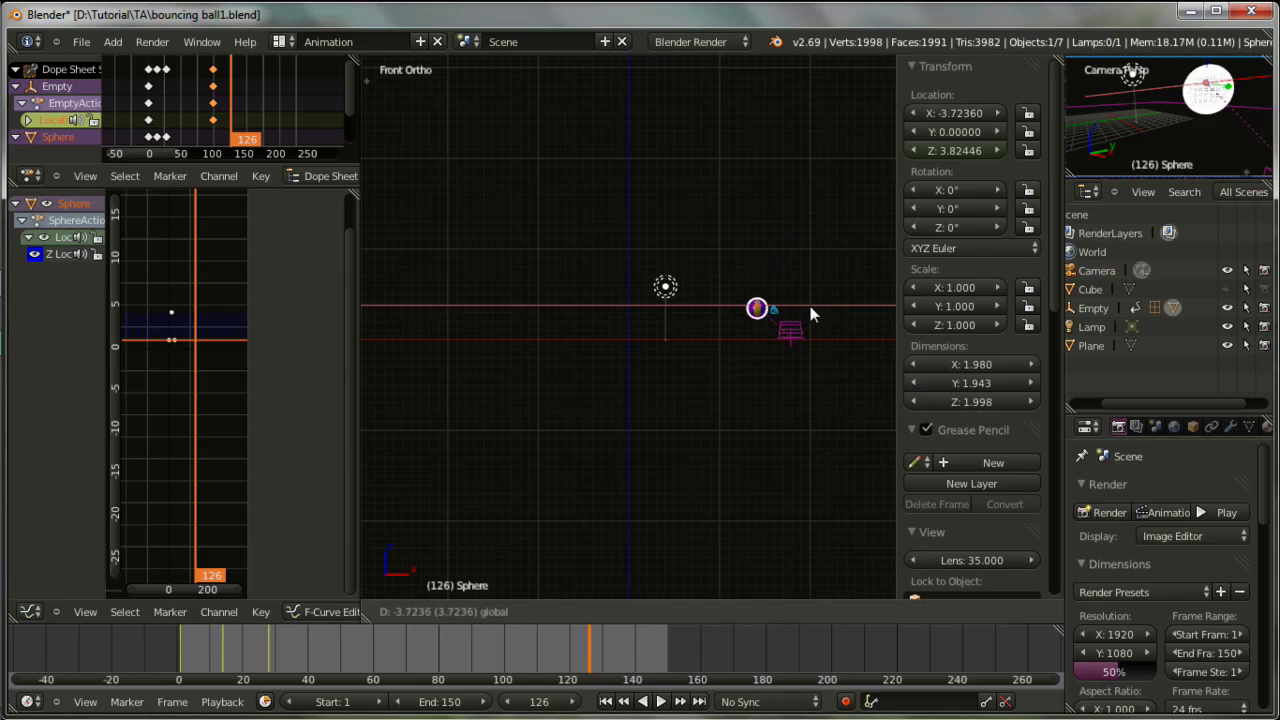
key("ctrl+z")
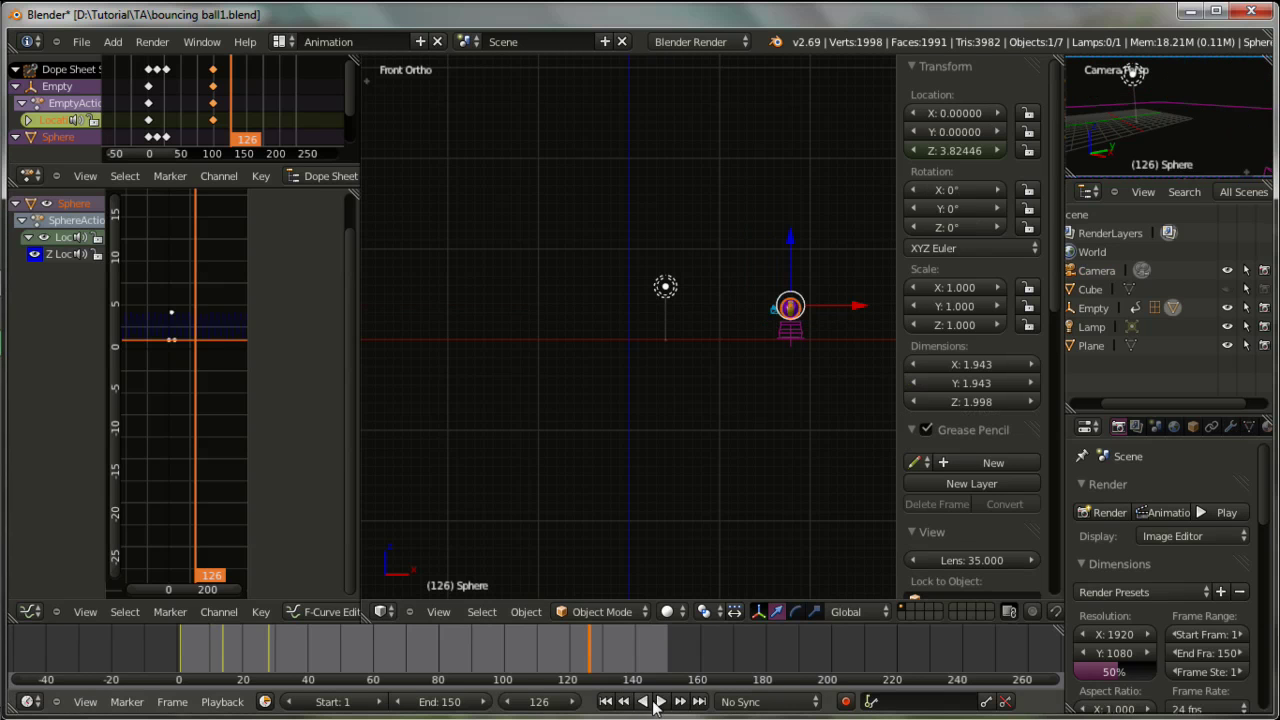
mouse_move(567, 668)
left_mouse_down()
mouse_move(180, 652)
mouse_move(230, 664)
left_mouse_up()
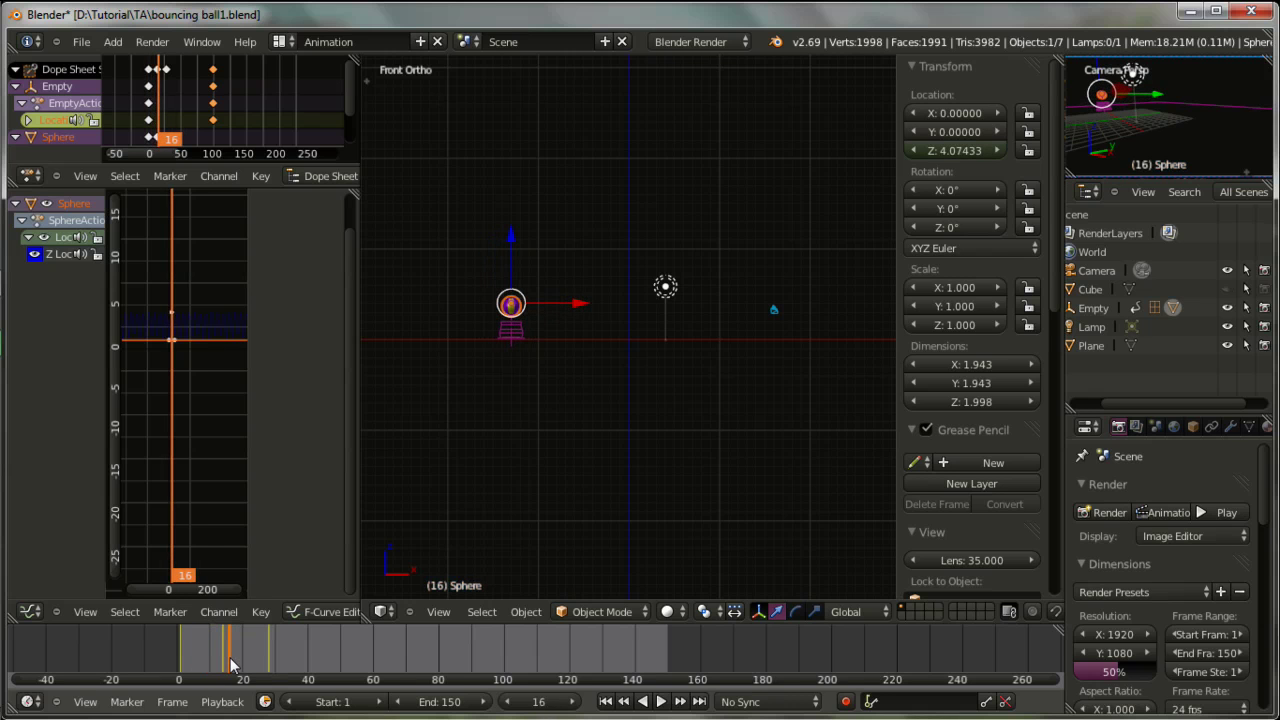
left_click(233, 663)
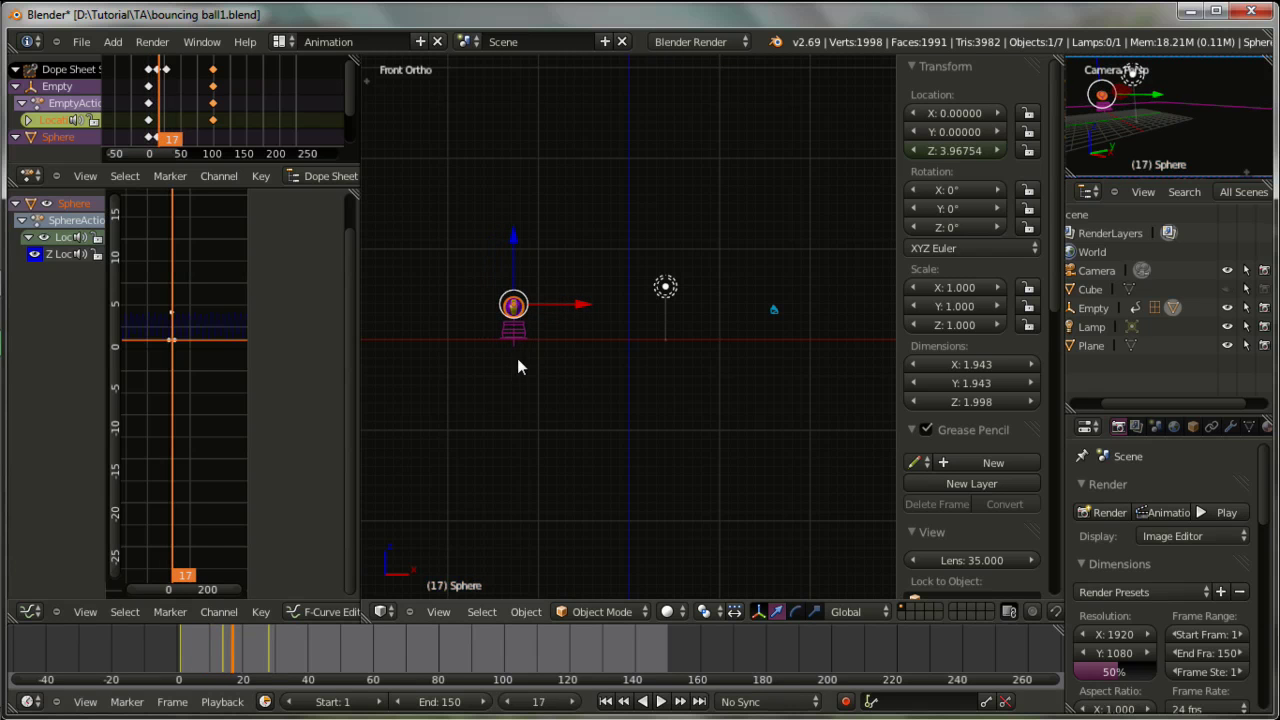
left_click_drag(236, 657, 312, 660)
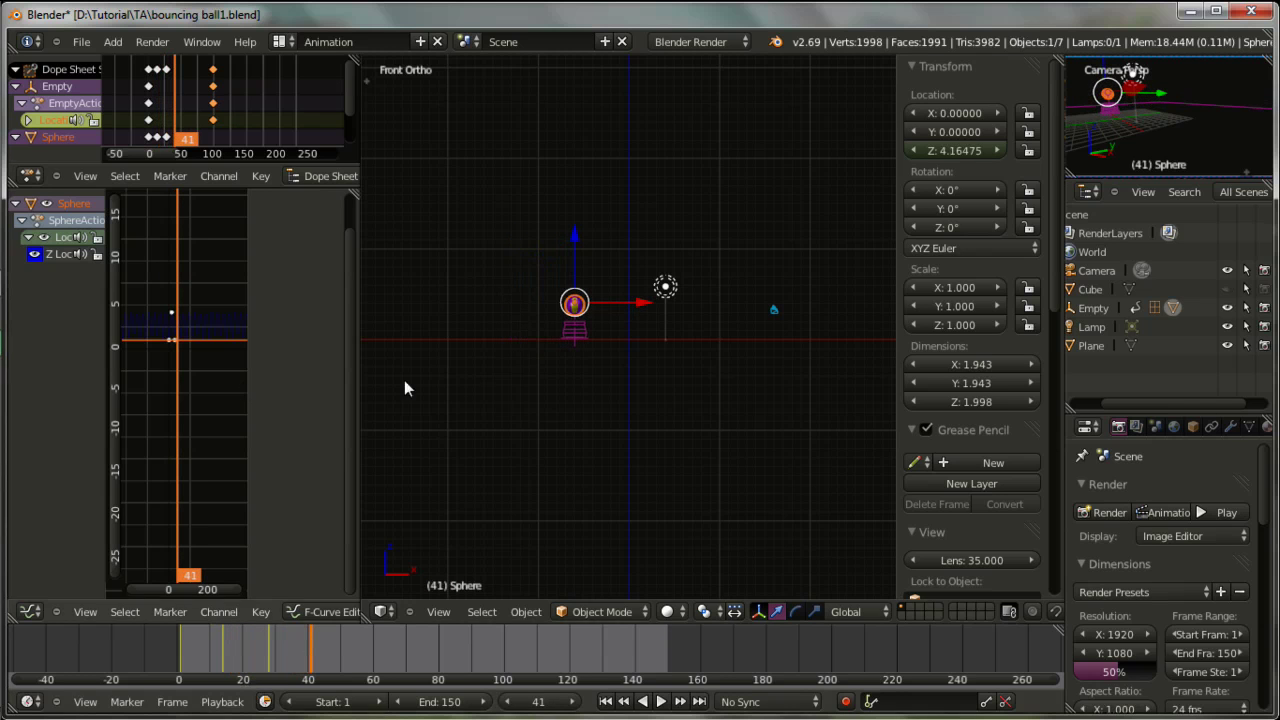
- Toggle the Loc curve in the Graph Editor, recentre the sphere, and bring up the Insert Keyframe menu
scroll(431, 385, "up", 2)
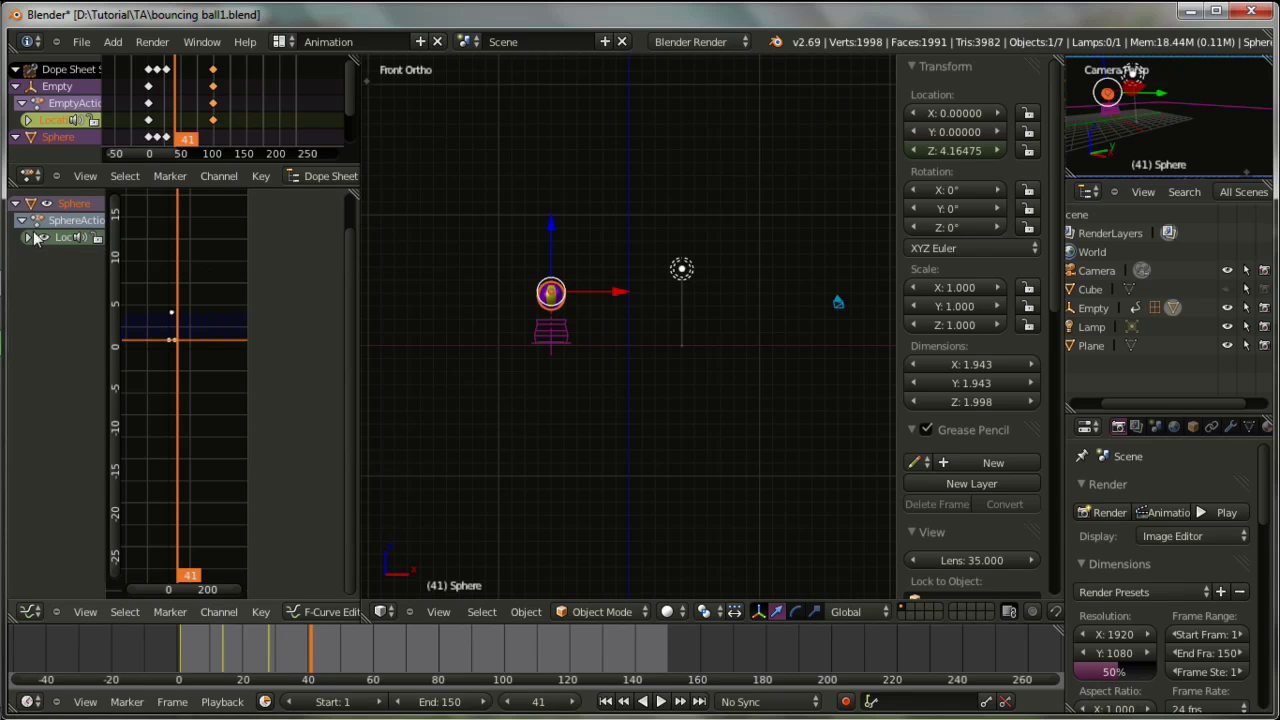
scroll(794, 449, "up", 2)
scroll(477, 428, "up", 2)
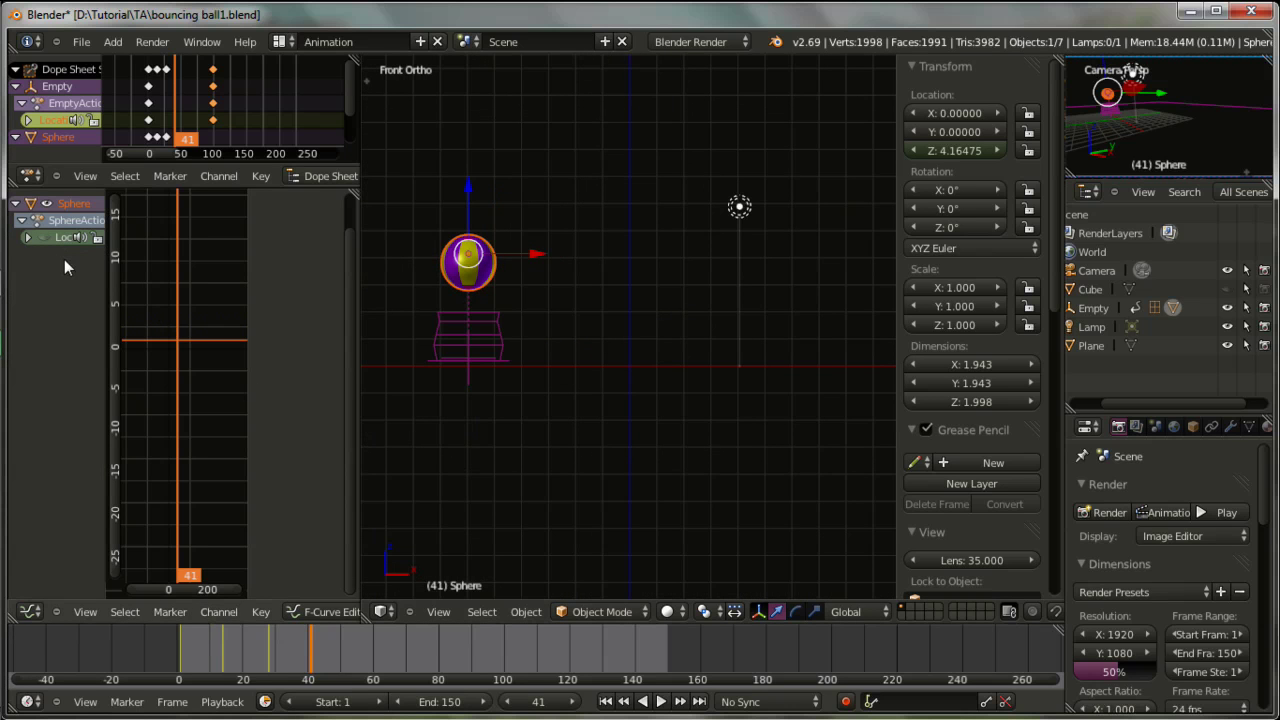
left_click(47, 240)
scroll(177, 342, "up", 2)
scroll(177, 342, "up", 1)
scroll(177, 342, "up", 1)
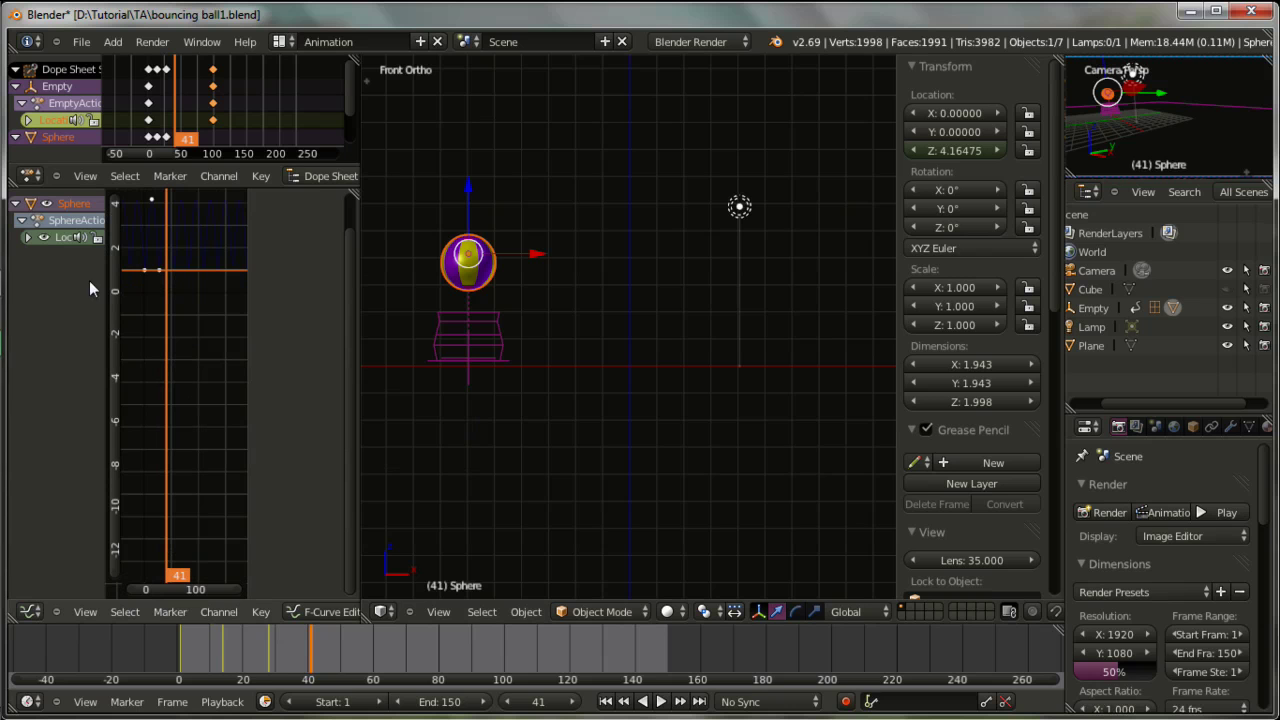
left_click(42, 237)
scroll(565, 432, "up", 3)
scroll(488, 426, "down", 2)
scroll(488, 426, "down", 1)
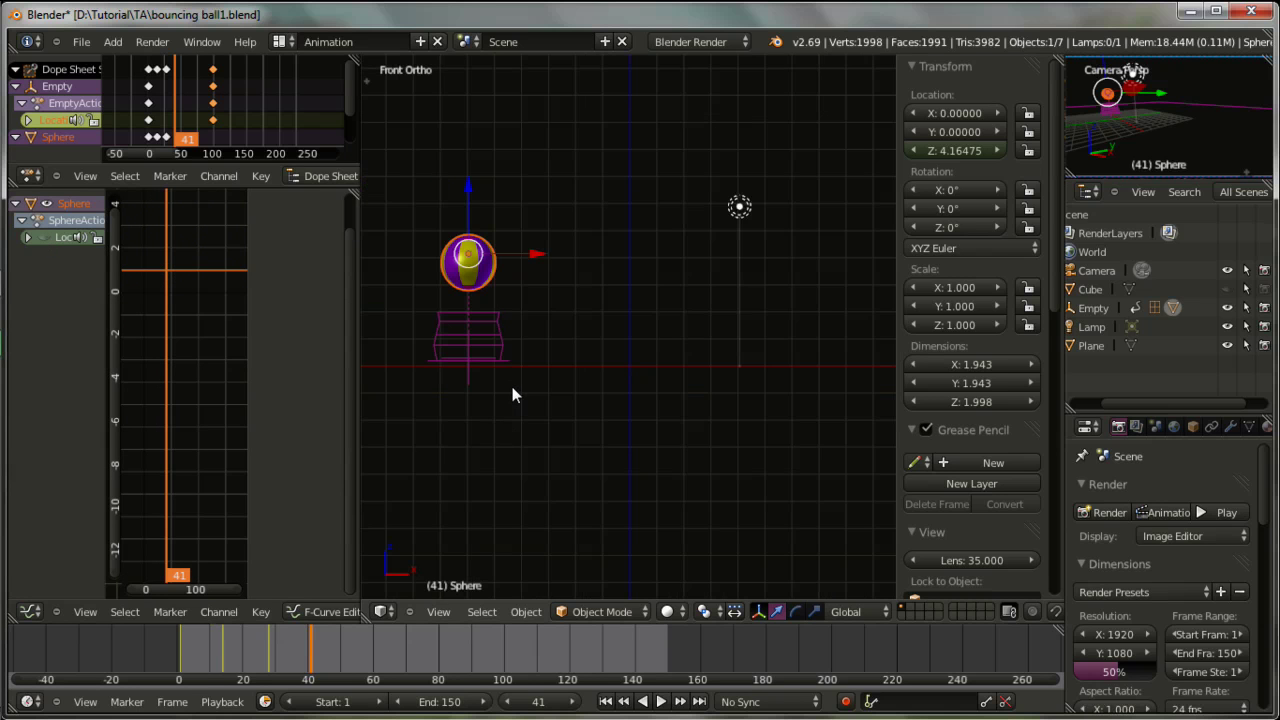
middle_click_drag(517, 416, 564, 452, "shift")
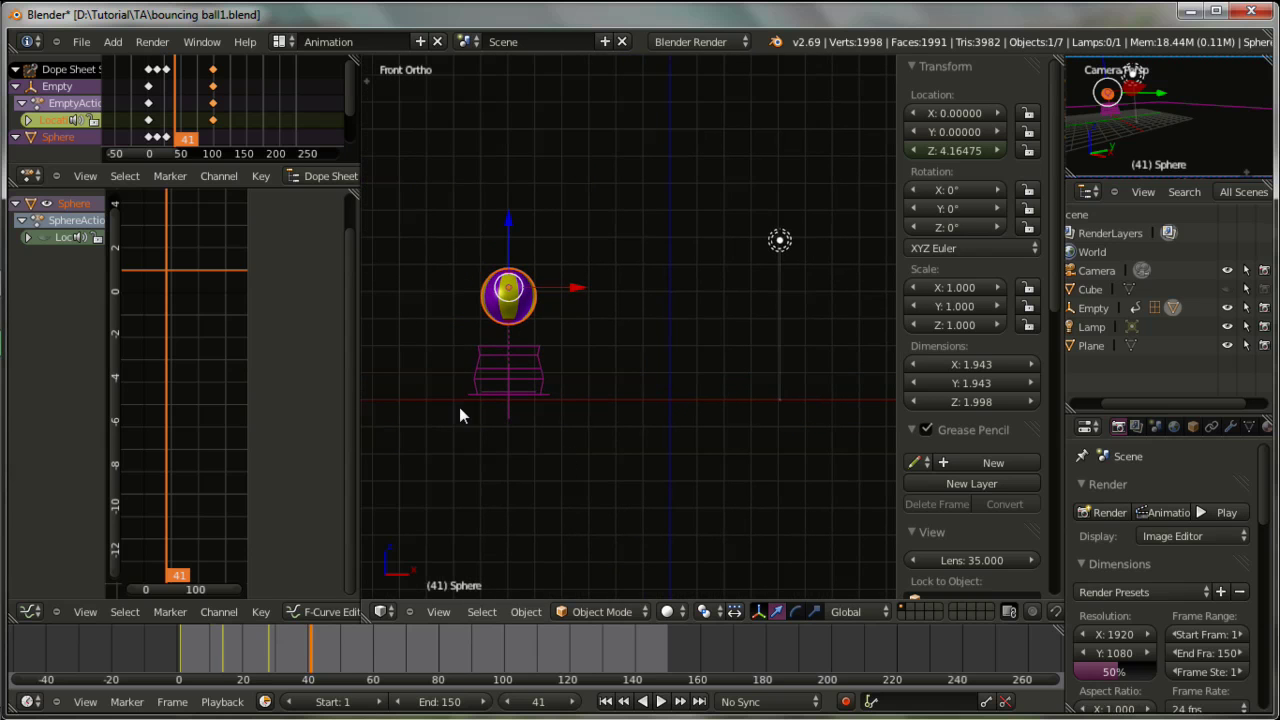
key("i")
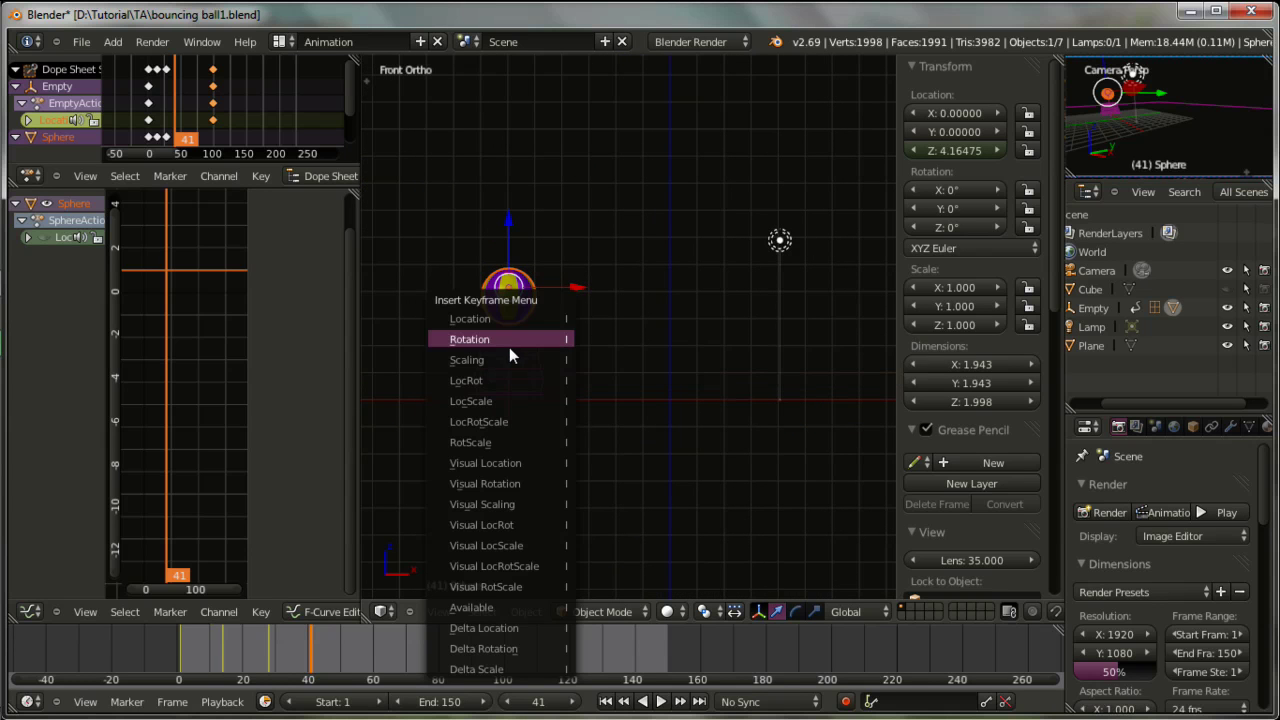
- Key the sphere's rotation at frame 41, then at frame 49 set Rotation Y to 90°
left_click(513, 340)
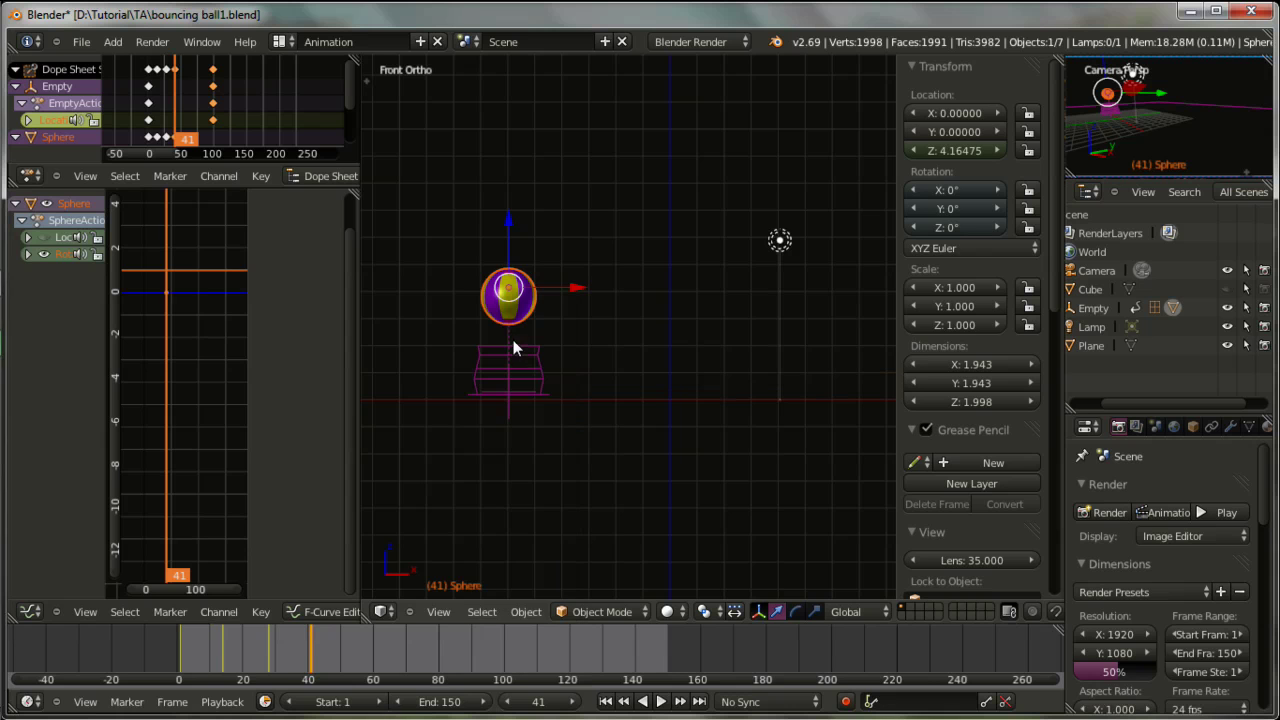
left_click(314, 643)
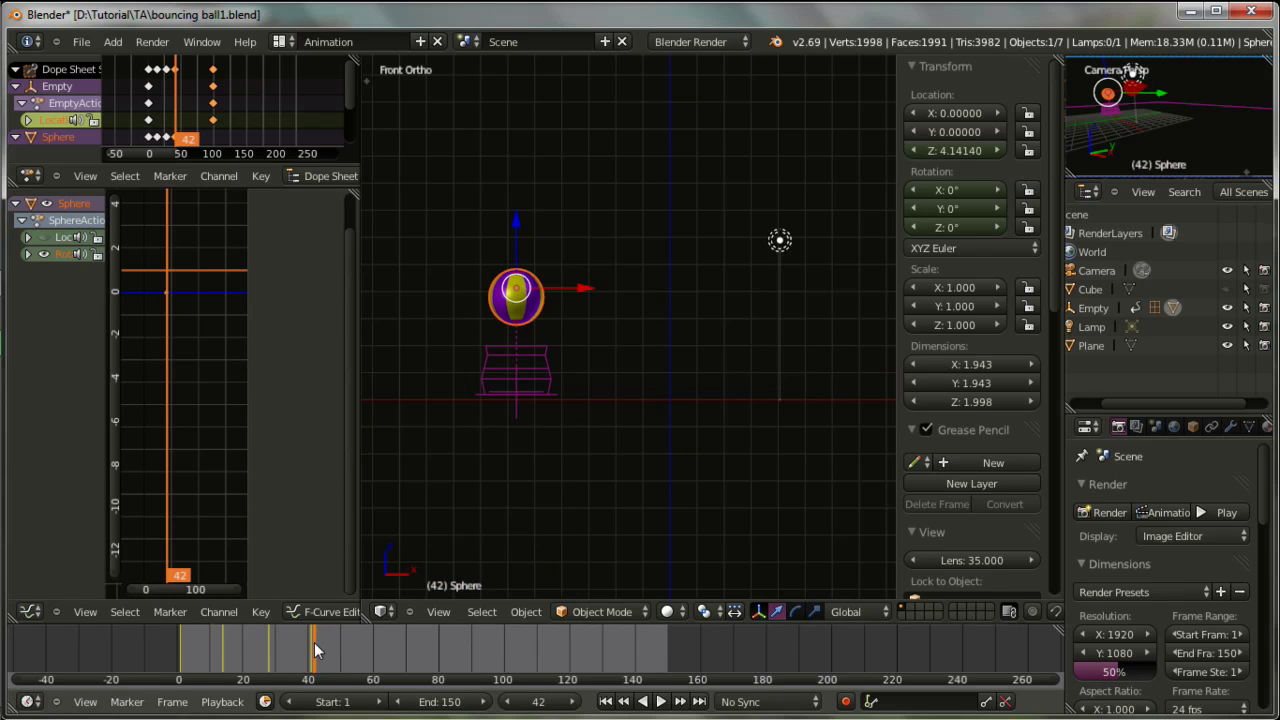
left_click_drag(314, 650, 339, 666)
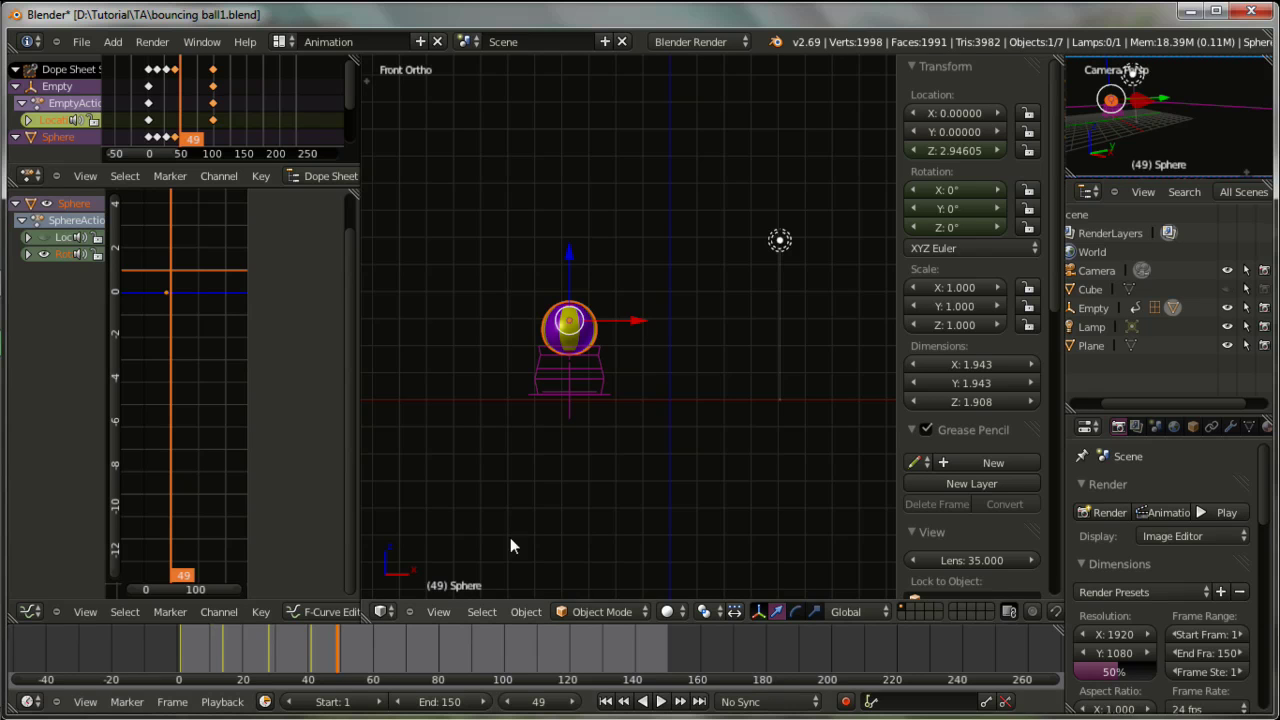
left_click(953, 209)
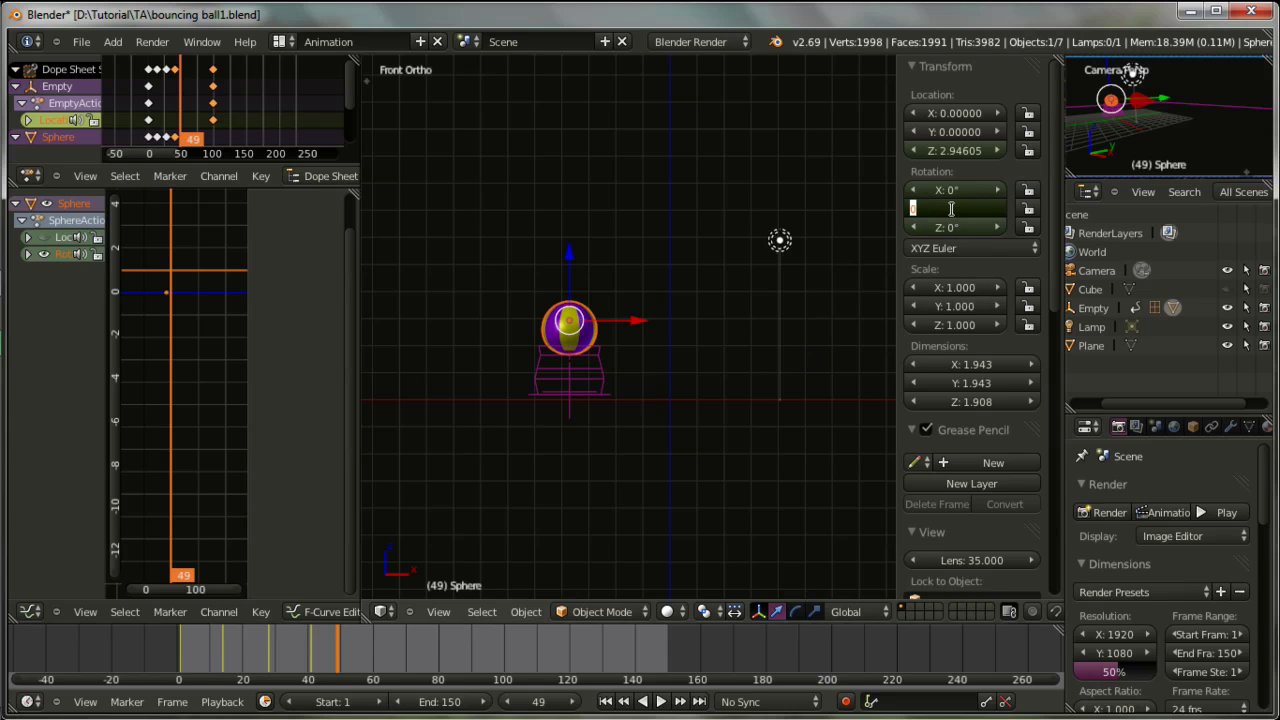
type("90")
key("Return")
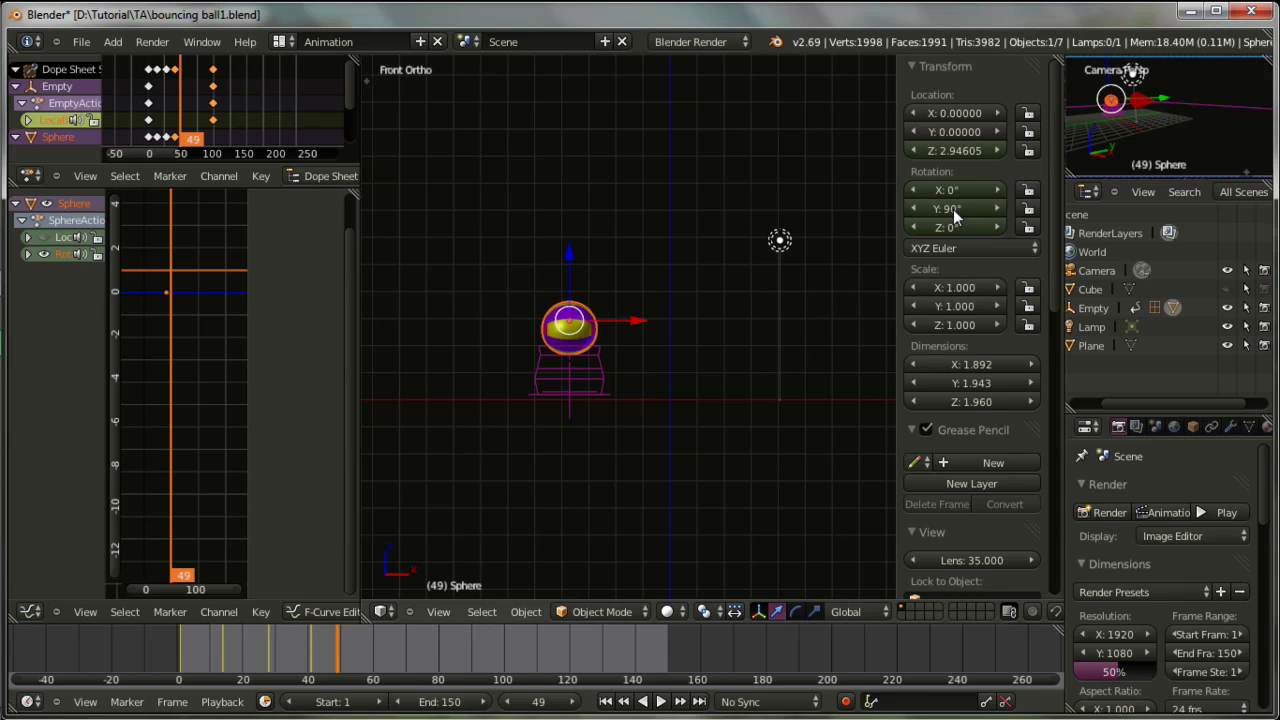
- Insert a Rotation keyframe at frame 49 and zoom the graph out to show the rotation keys
key("i")
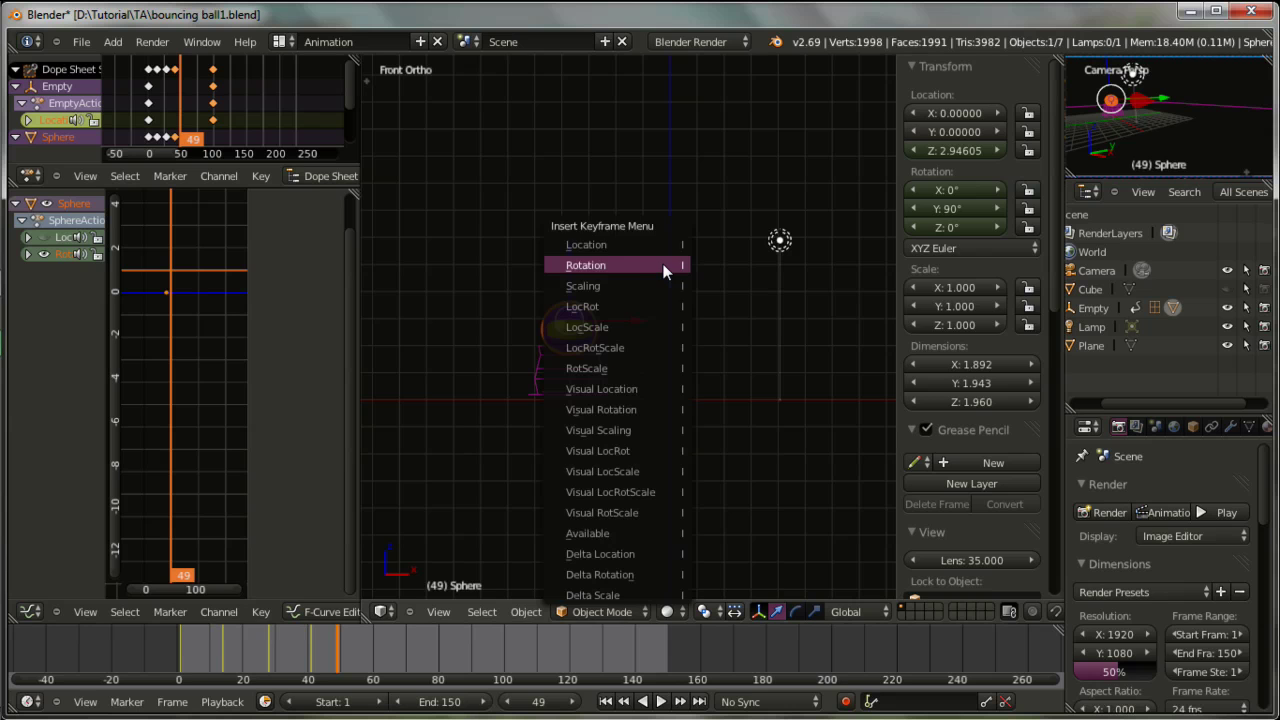
left_click(624, 266)
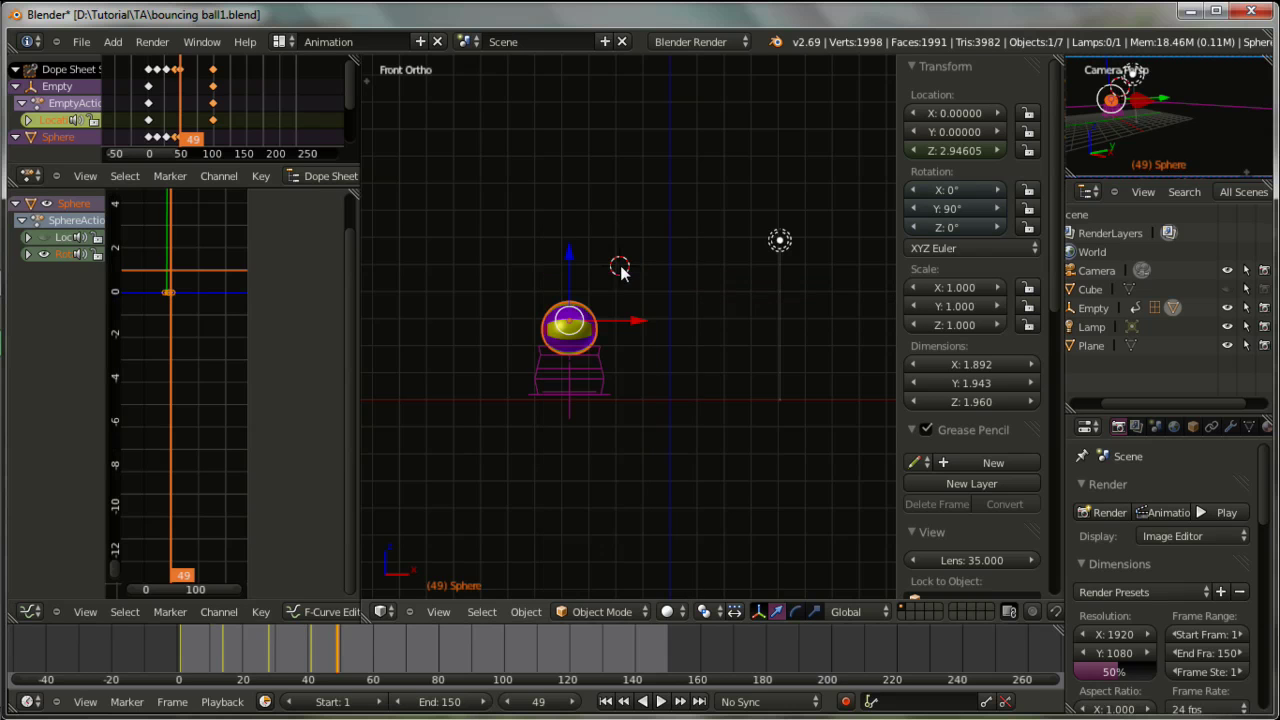
middle_click_drag(186, 363, 188, 433)
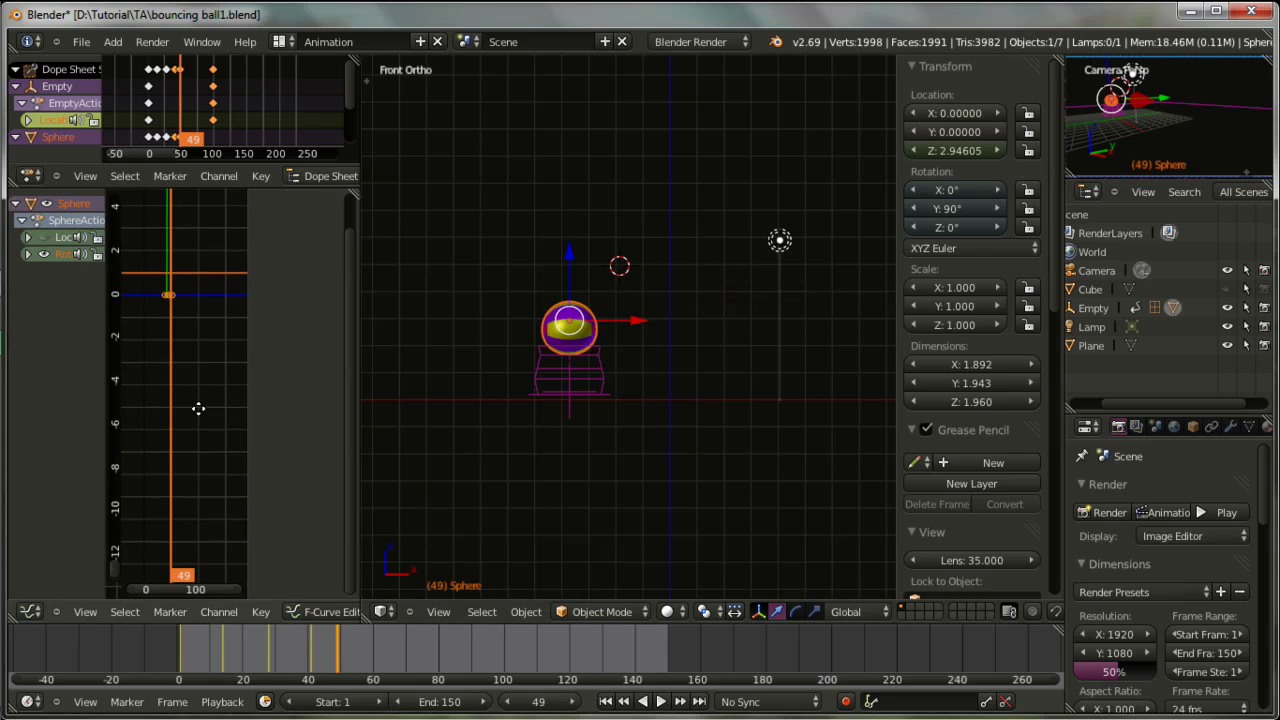
scroll(187, 433, "down", 6)
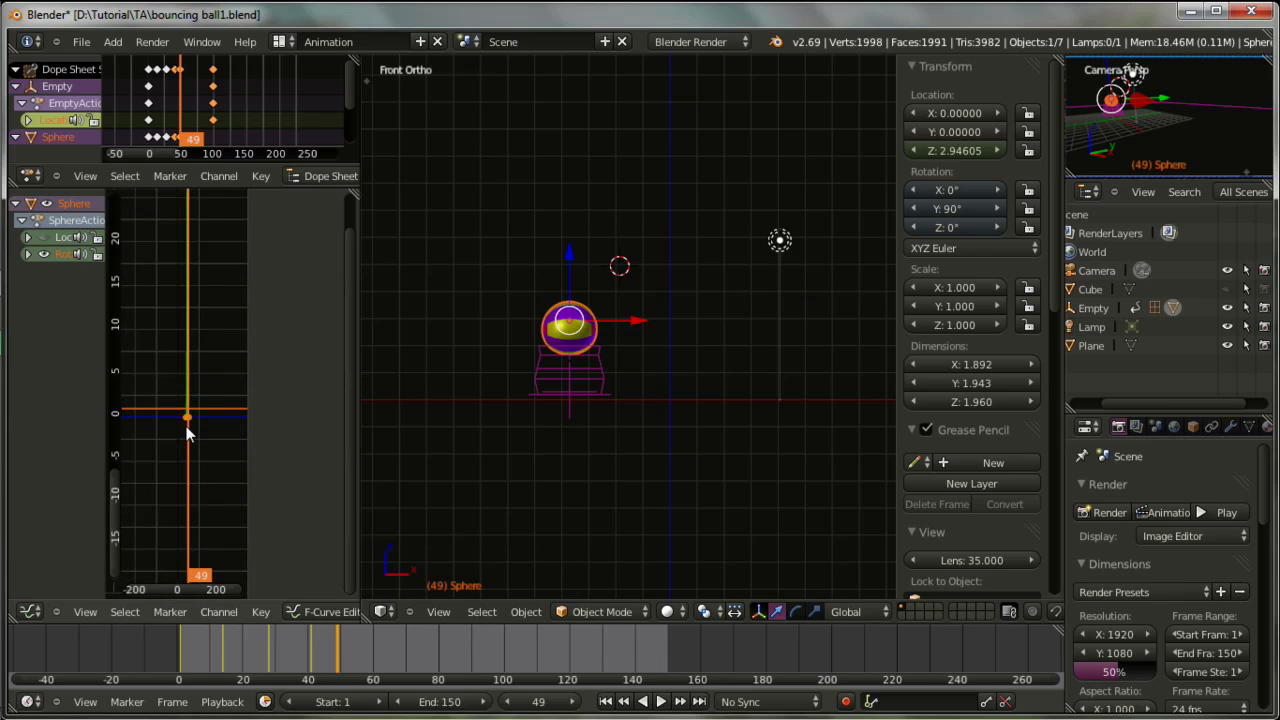
mouse_move(194, 581)
middle_mouse_down("ctrl")
mouse_move(192, 385)
mouse_move(203, 473)
middle_mouse_up("ctrl")
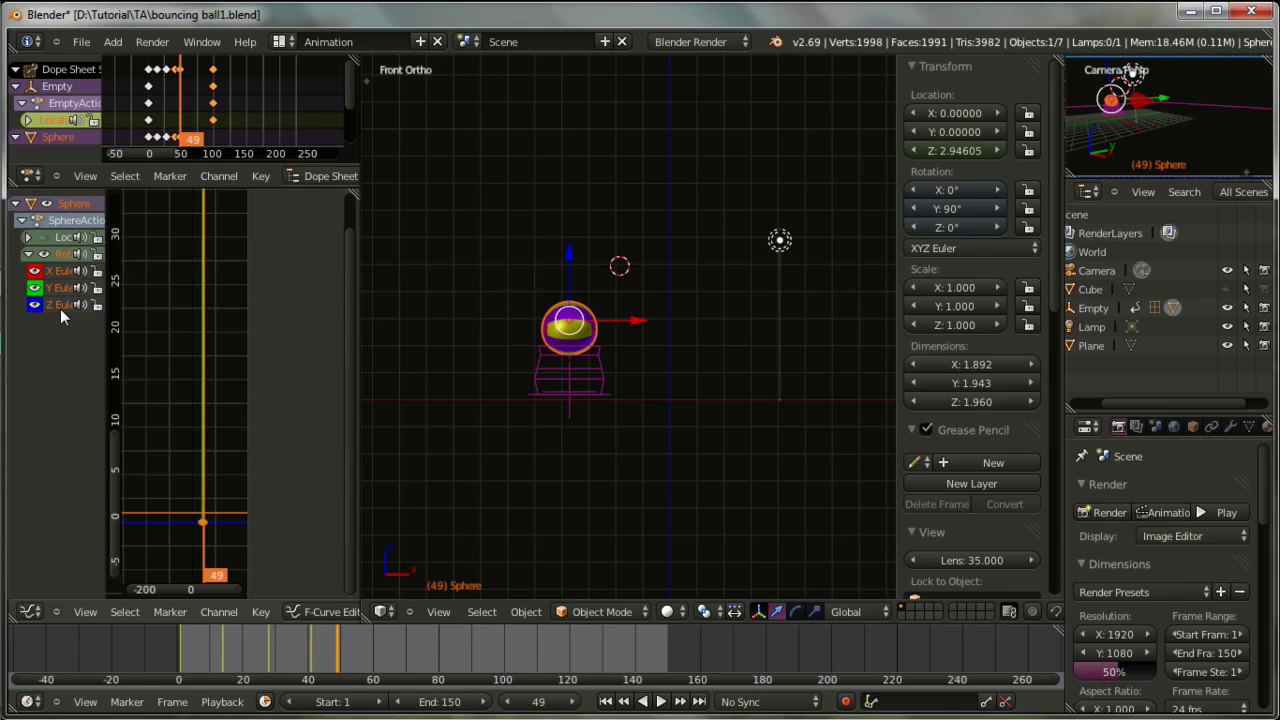
- Delete the X and Z Euler rotation curves, keeping only the Y rotation curve in view
left_click(61, 306)
key("n")
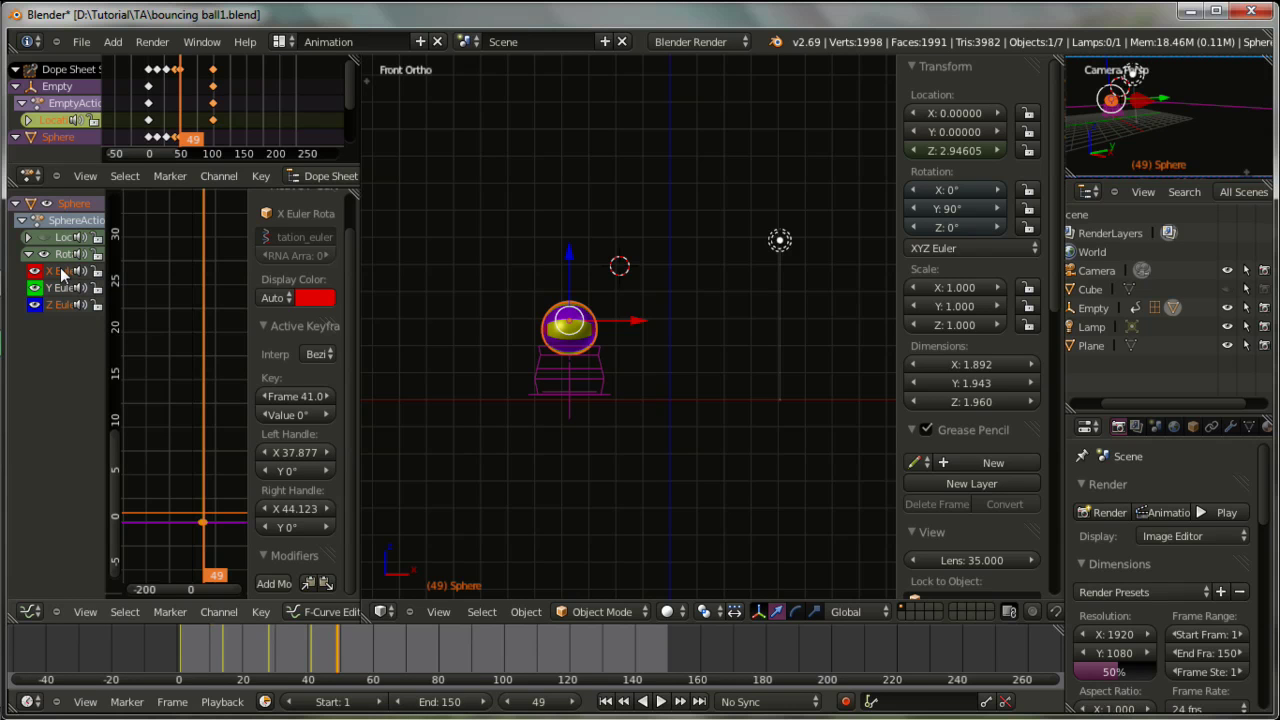
key("x")
left_click(62, 271)
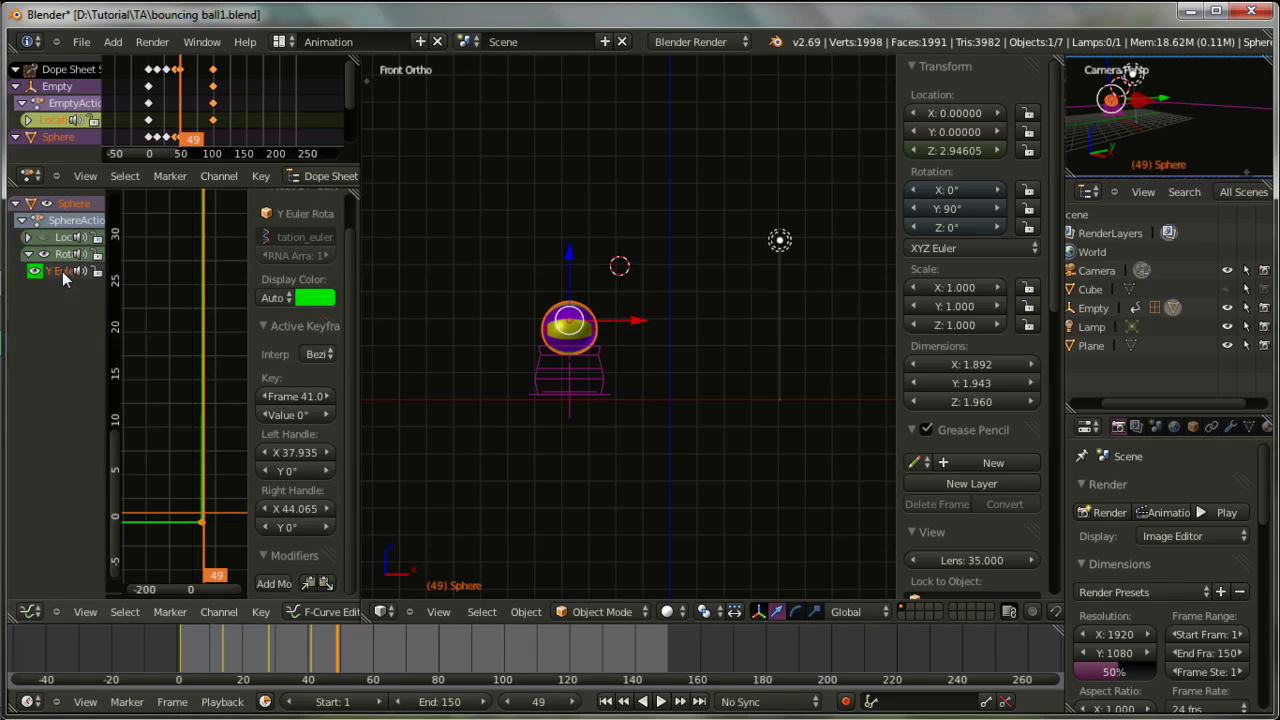
scroll(204, 436, "down", 3)
mouse_move(204, 436)
middle_mouse_down("ctrl")
mouse_move(183, 443)
mouse_move(187, 412)
mouse_move(189, 467)
mouse_move(218, 525)
mouse_move(209, 443)
mouse_move(210, 455)
middle_mouse_up("ctrl")
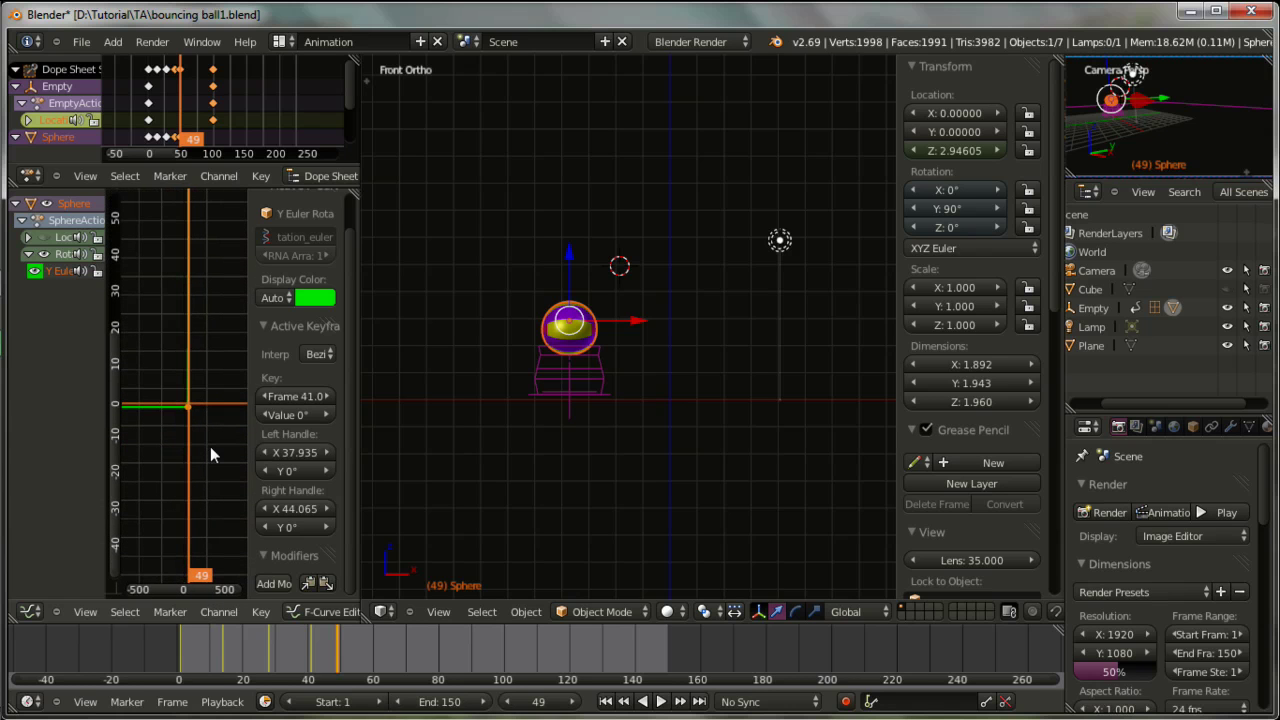
- Set the Y rotation curve to Linear interpolation and Linear Extrapolation
left_click(265, 613)
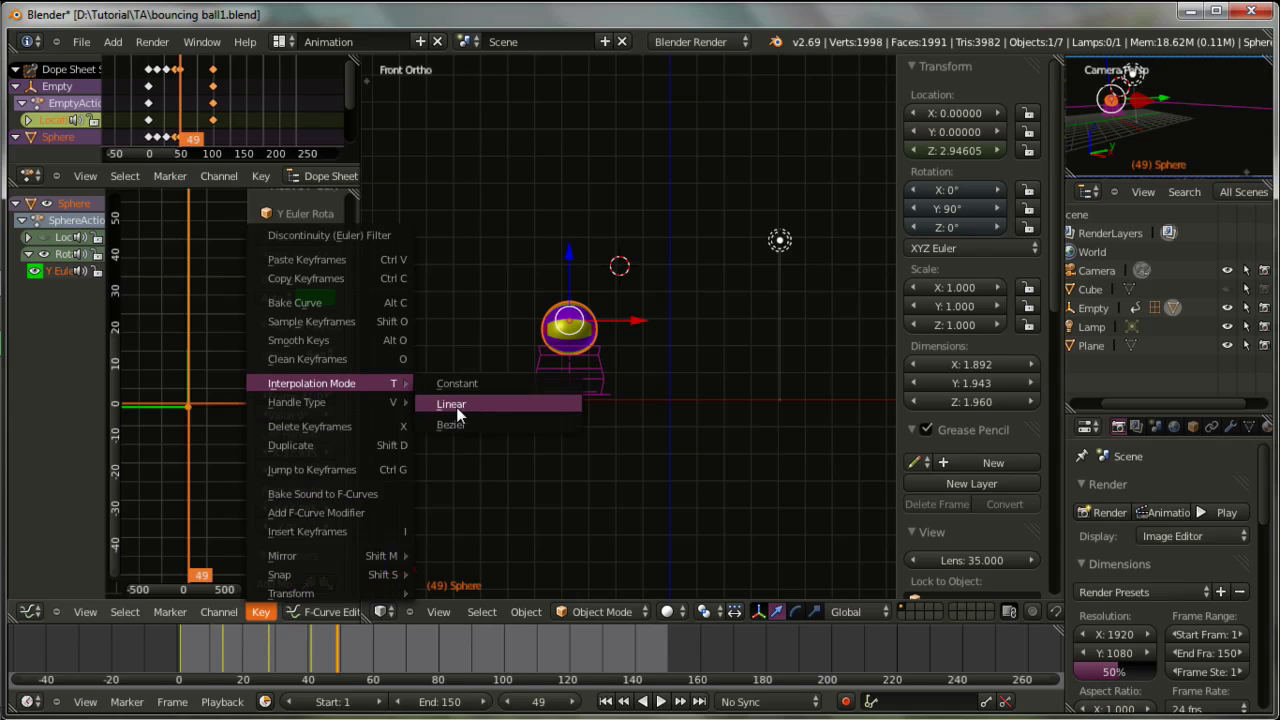
left_click(456, 405)
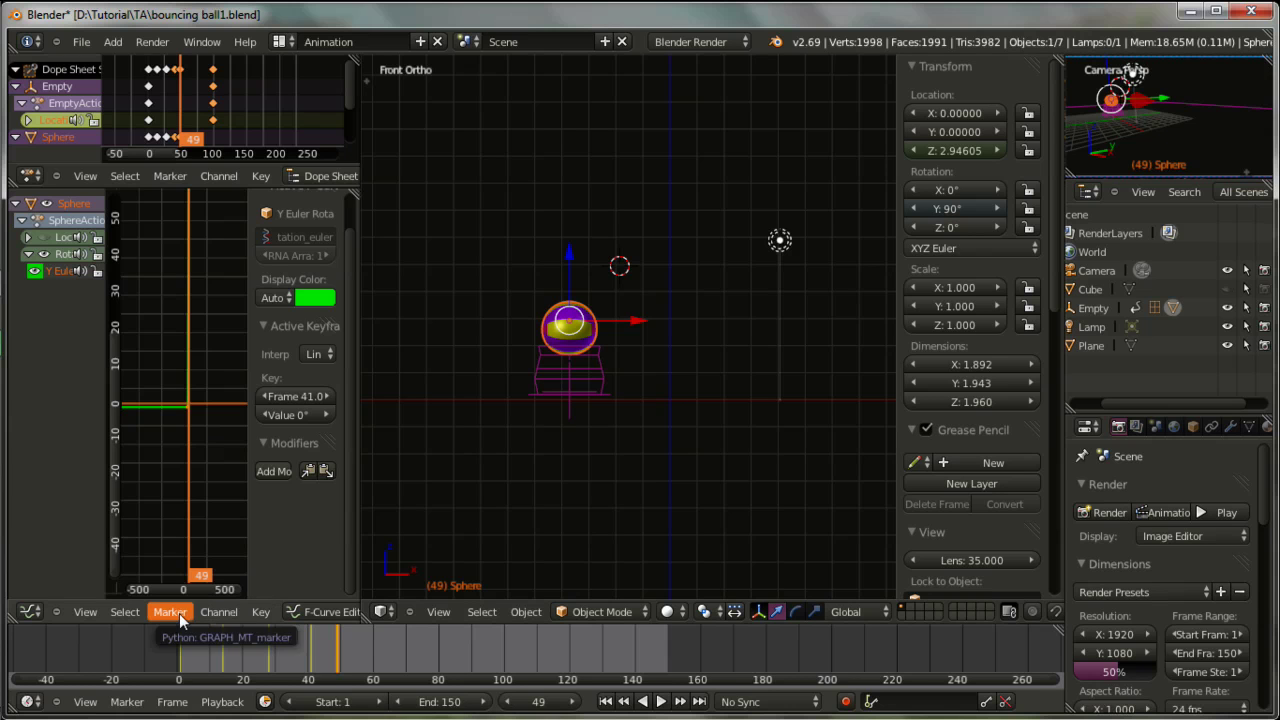
left_click(219, 612)
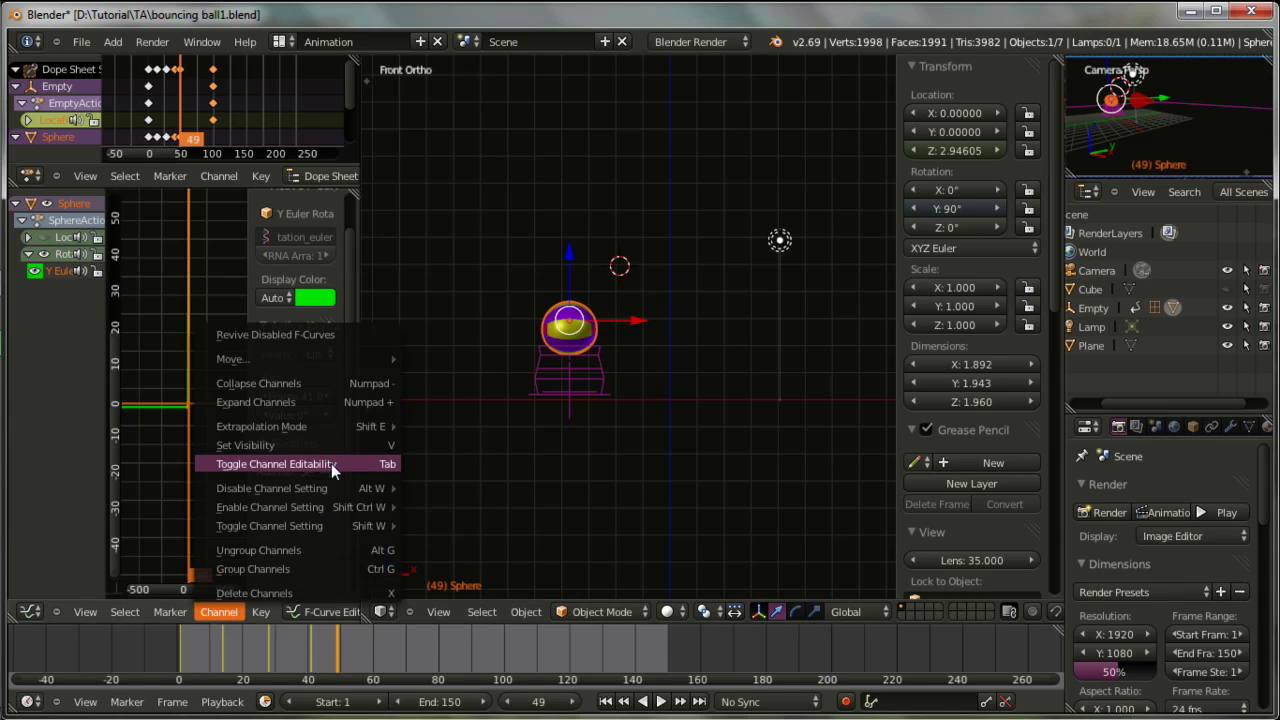
mouse_move(262, 426)
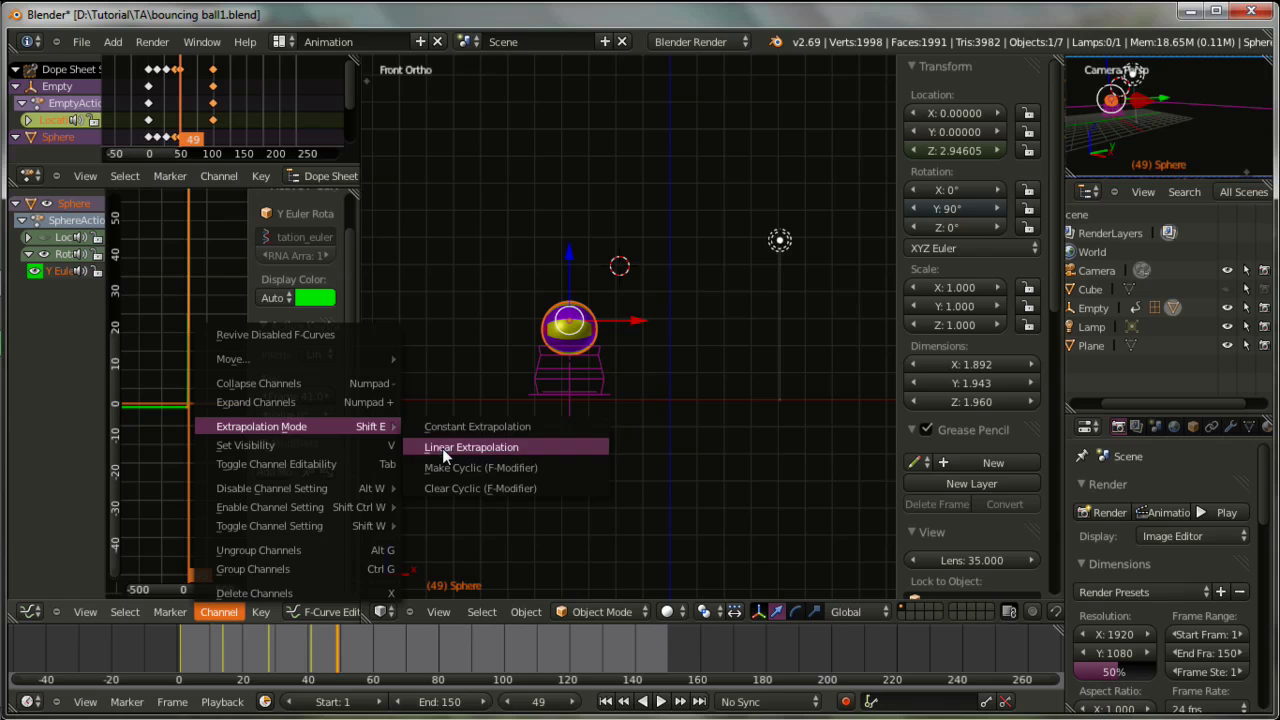
left_click(442, 448)
scroll(194, 497, "down", 2)
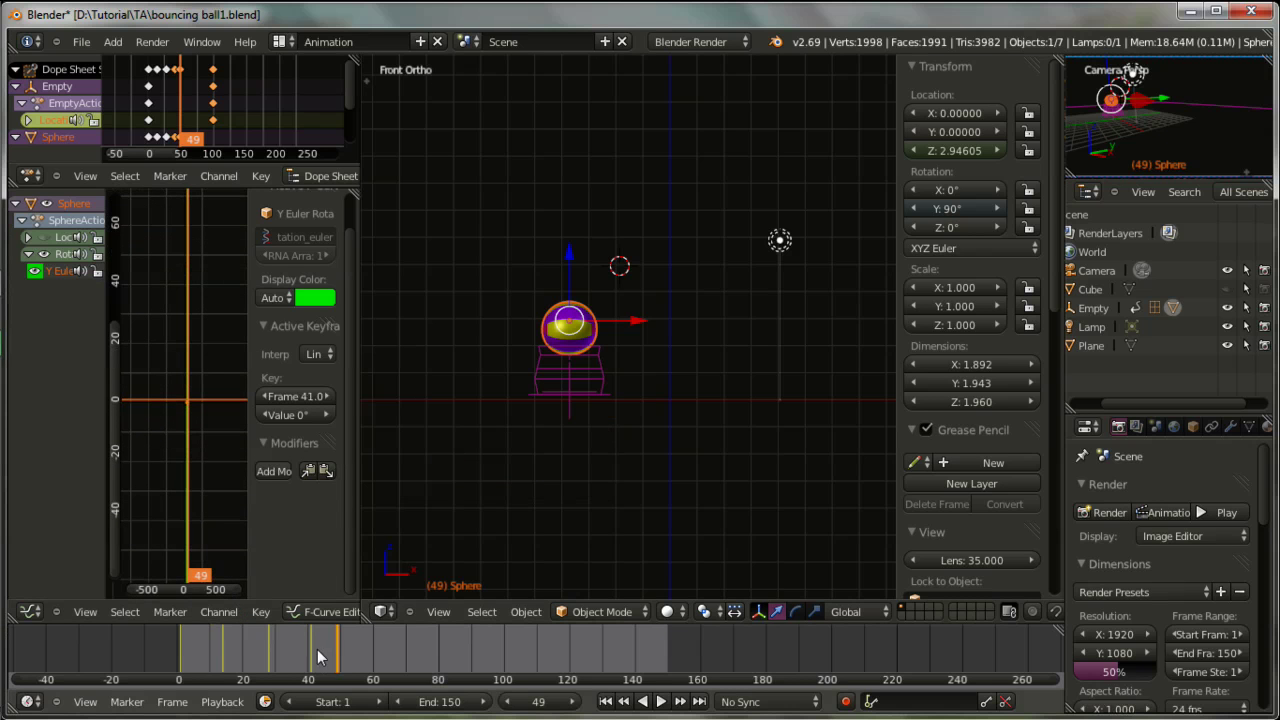
- Play the rolling animation from frame 1, then stop it
left_click_drag(316, 650, 181, 652)
scroll(584, 455, "down", 2)
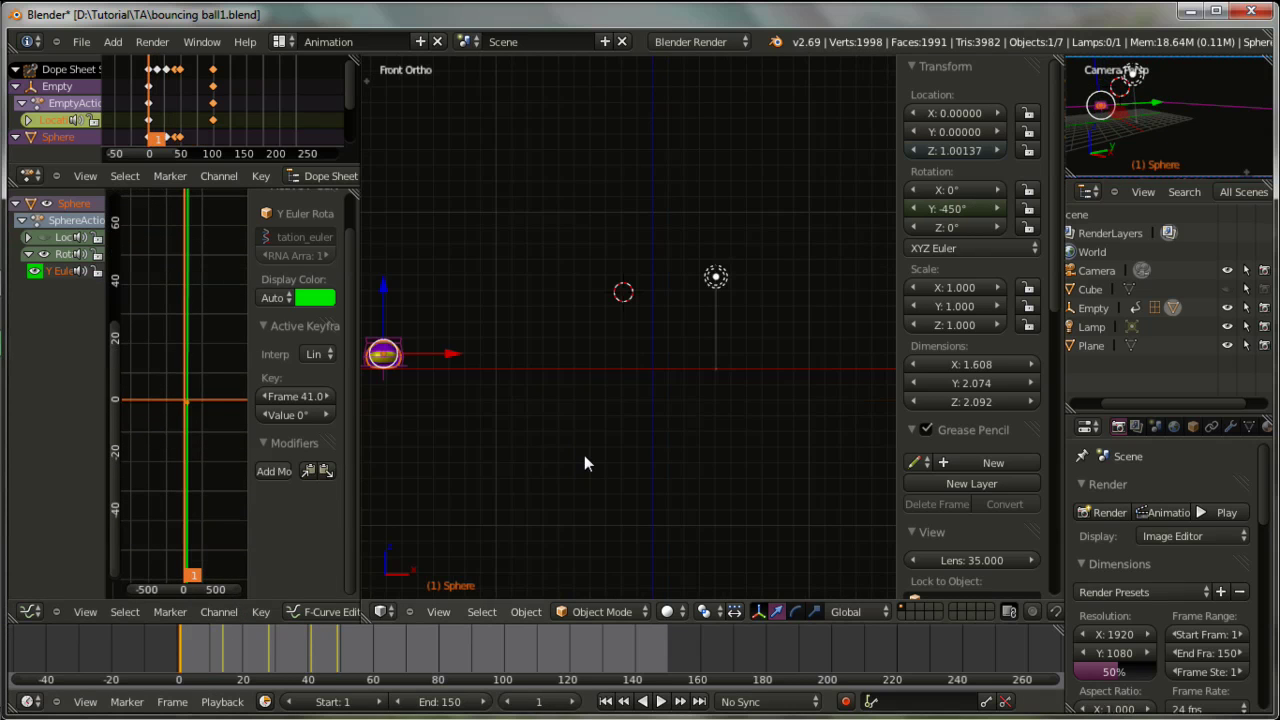
scroll(584, 455, "down", 2)
left_click(661, 703)
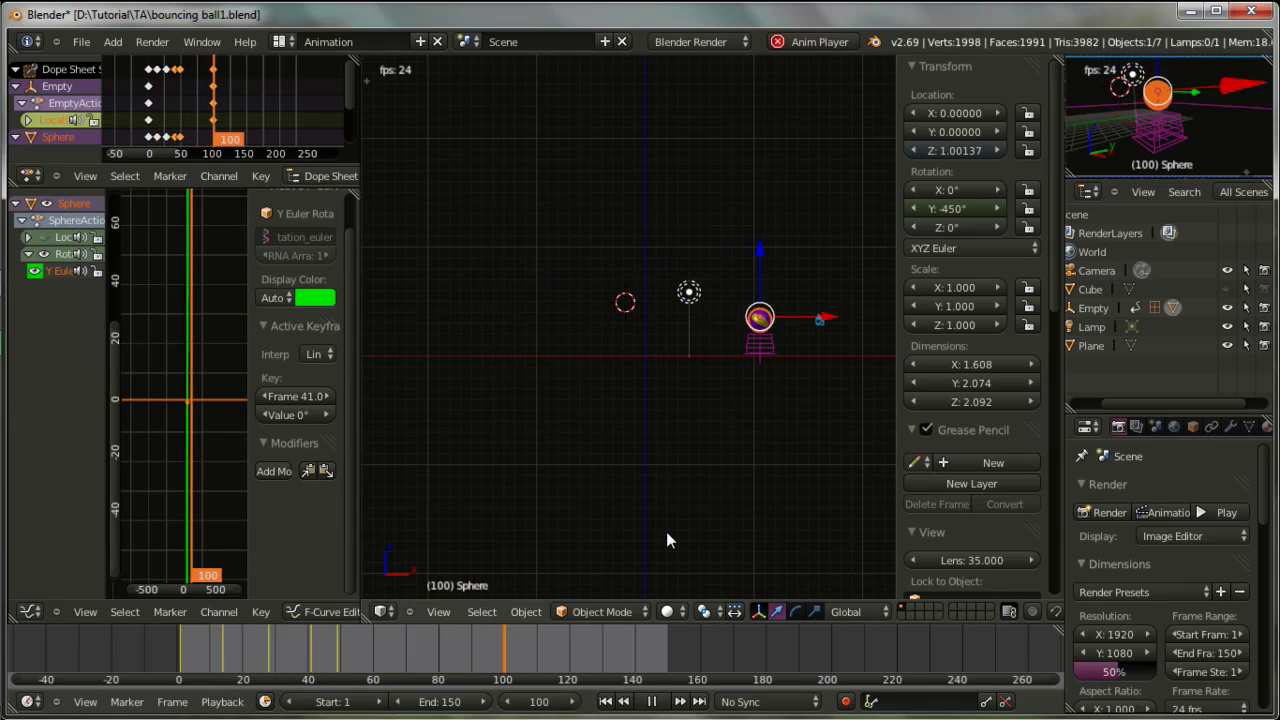
left_click(651, 701)
- Switch the 3D viewport to the camera view
left_click(687, 474)
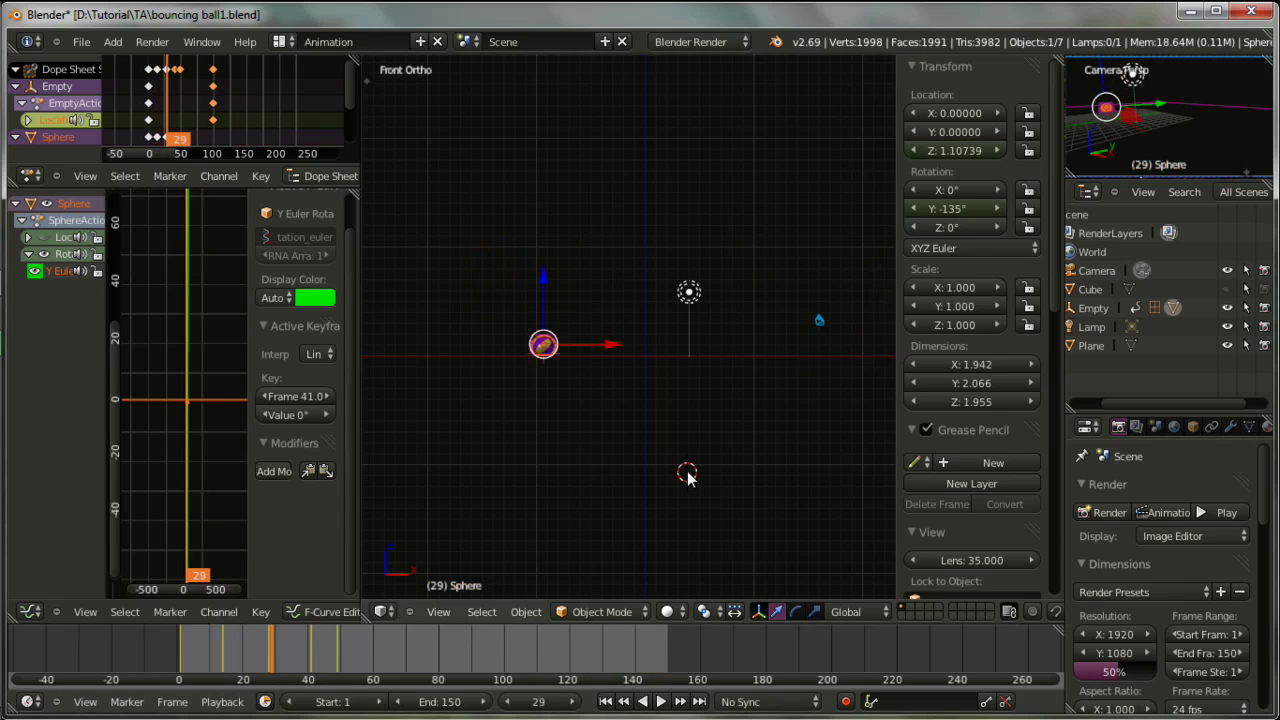
left_click(439, 612)
left_click(474, 550)
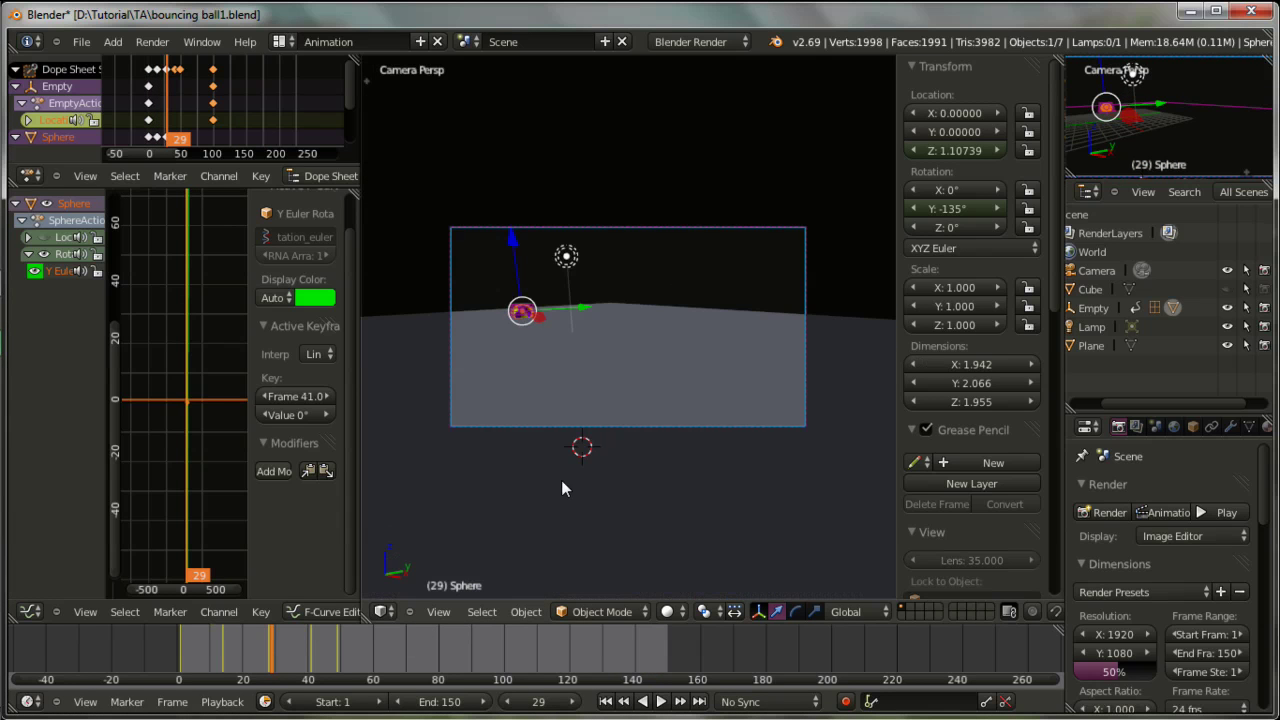
- Play the ball's rolling animation through the camera view and stop it
left_click(660, 701)
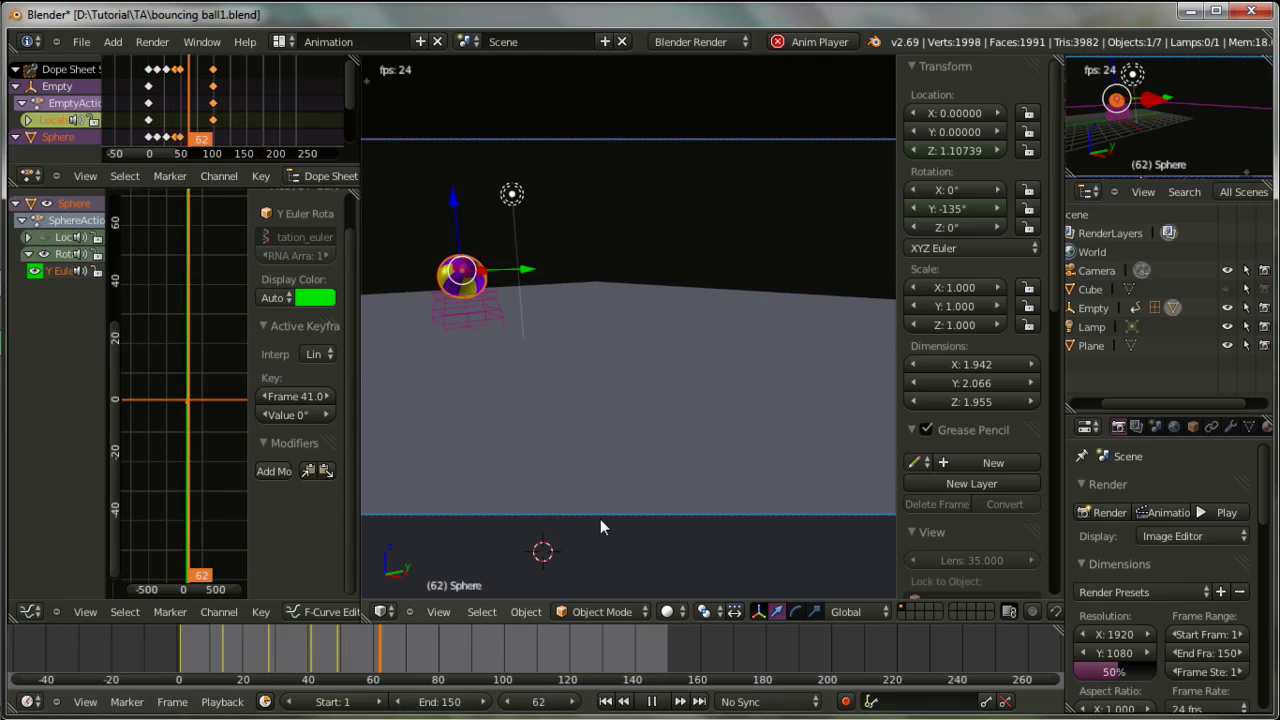
key("KP_0")
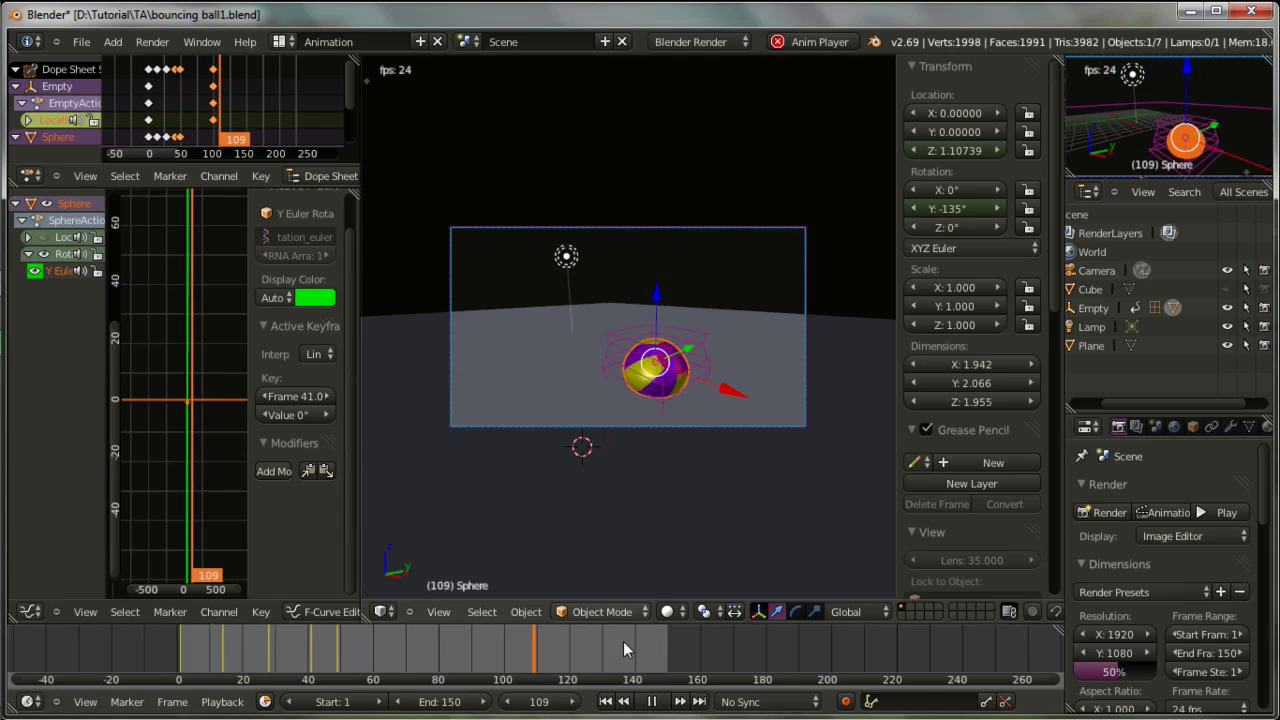
key("alt+a")
- Leave camera view, orbit to an angled view, and scrub the timeline back
key("KP_0")
middle_click_drag(591, 529, 685, 526)
left_click_drag(606, 643, 183, 637)
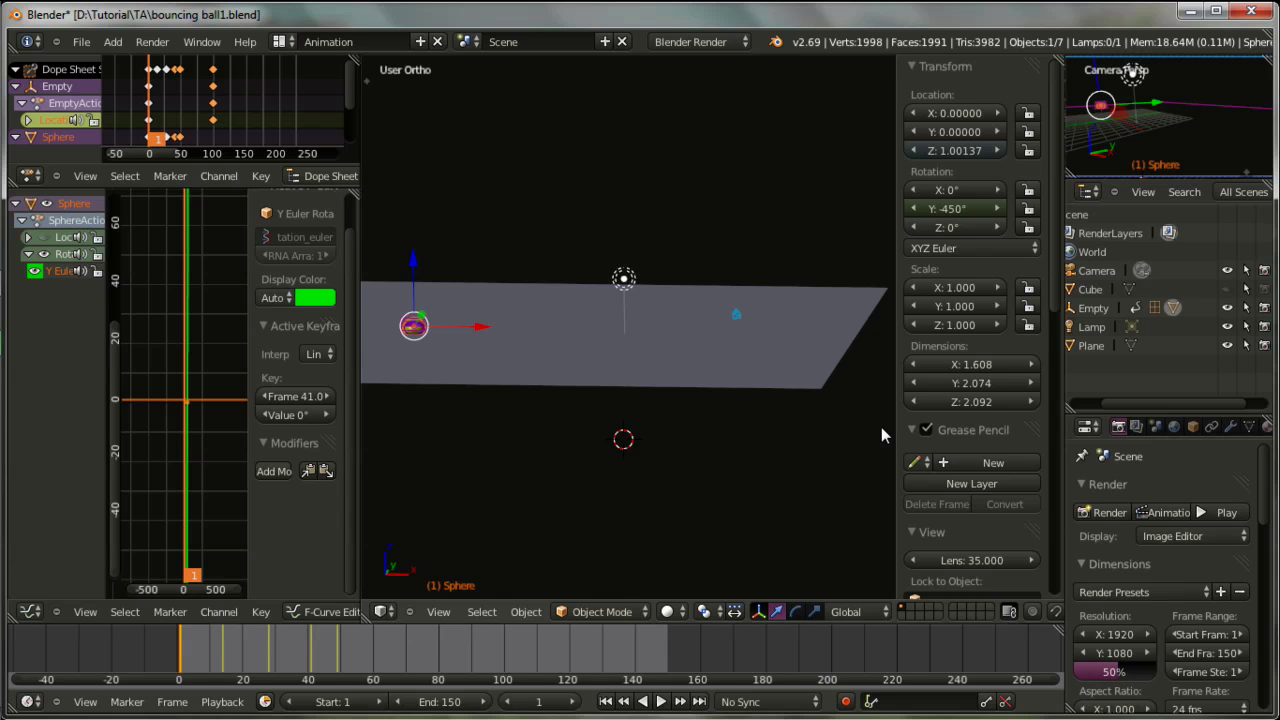
- Switch to front orthographic view, widen the 3D view, and return to frame 1
key("KP_1")
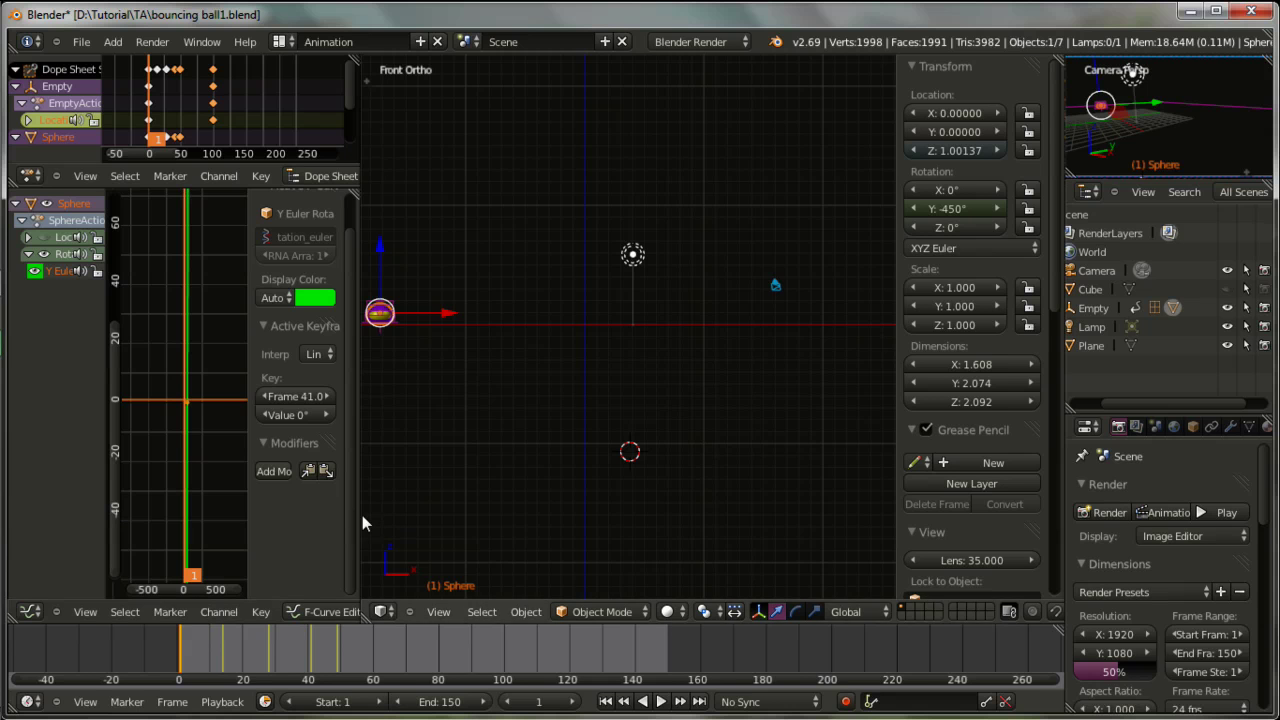
left_click_drag(359, 517, 270, 520)
left_click(192, 660)
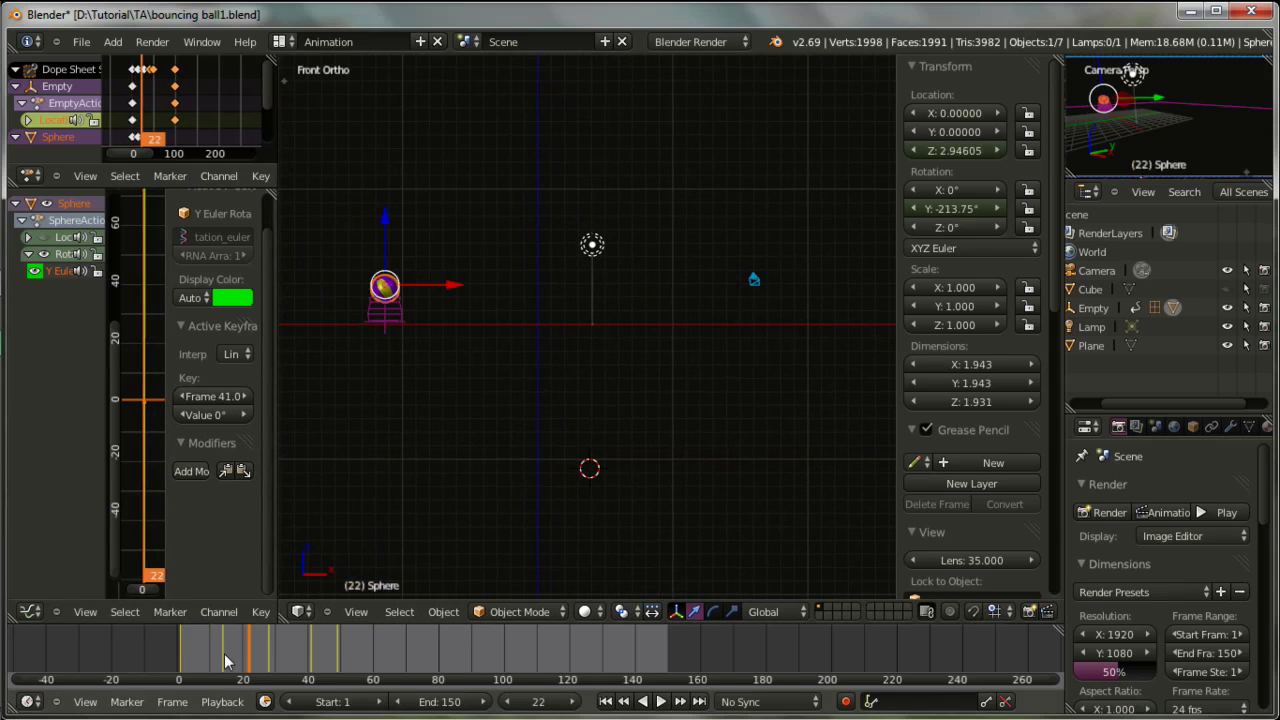
left_click_drag(192, 660, 180, 660)
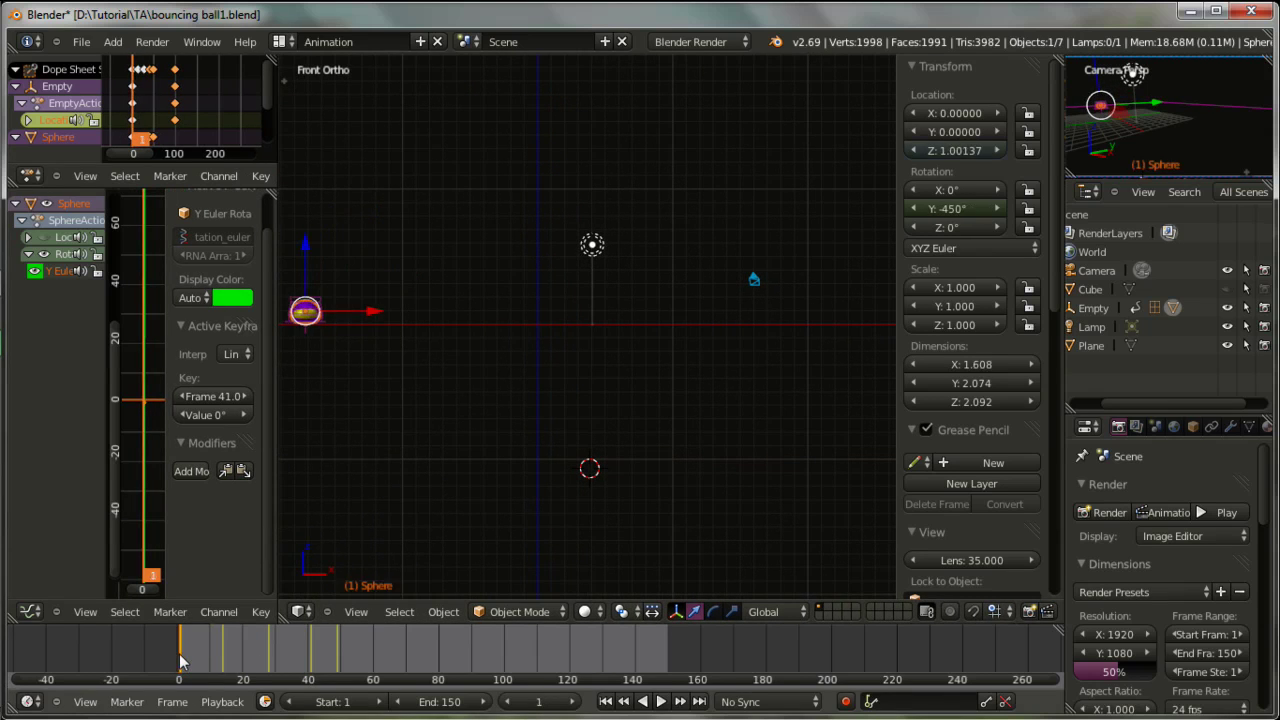
middle_click_drag(459, 393, 432, 417)
scroll(432, 417, "down", 2)
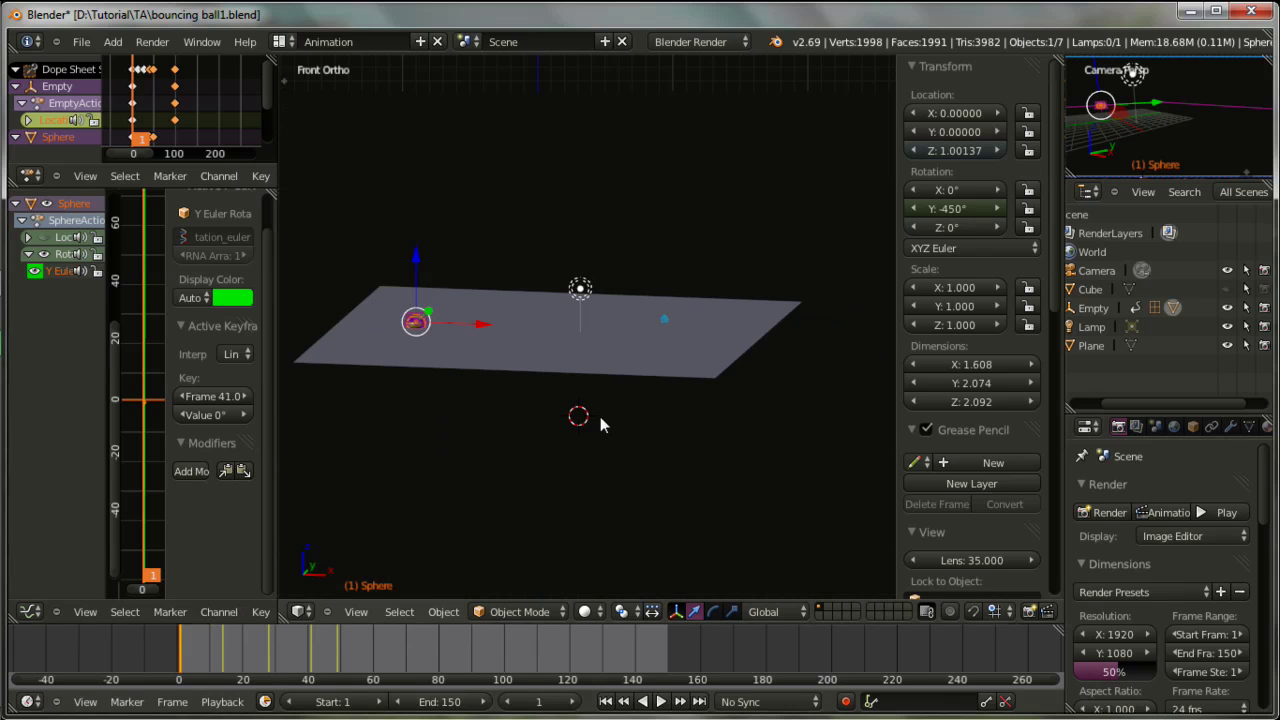
- Select the ground plane and enlarge the properties area
right_click(688, 363)
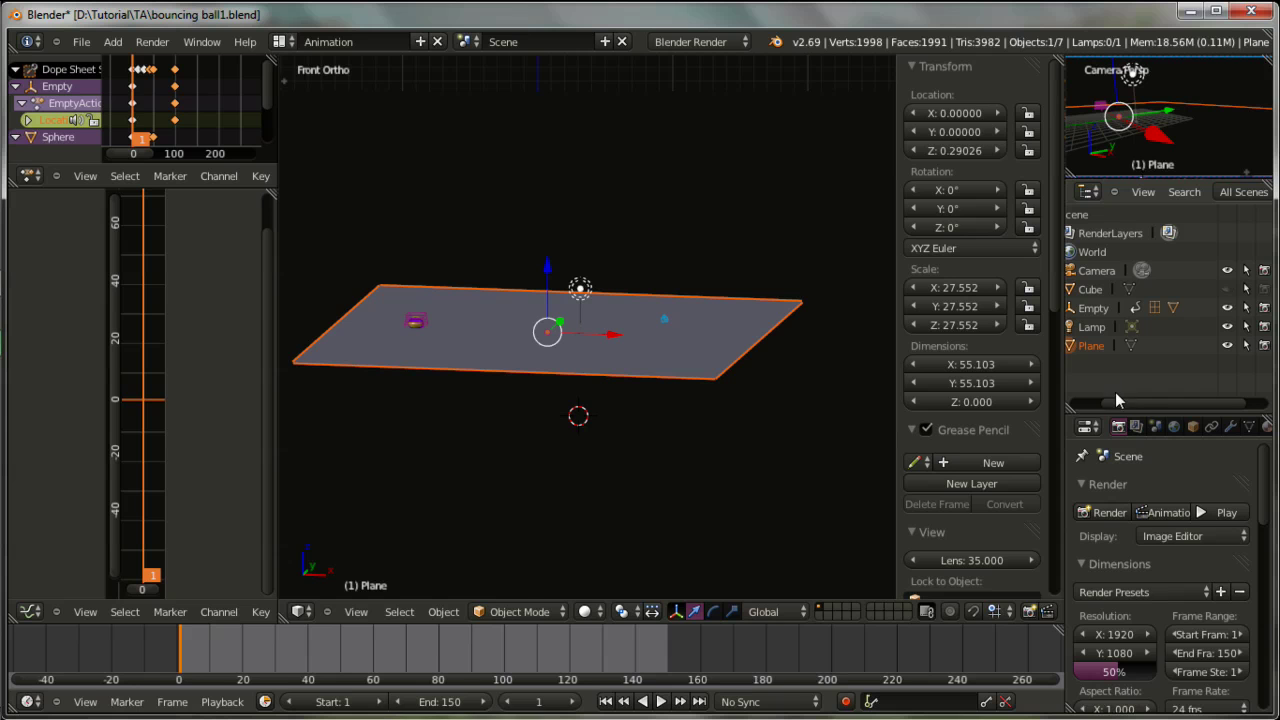
left_click(789, 368)
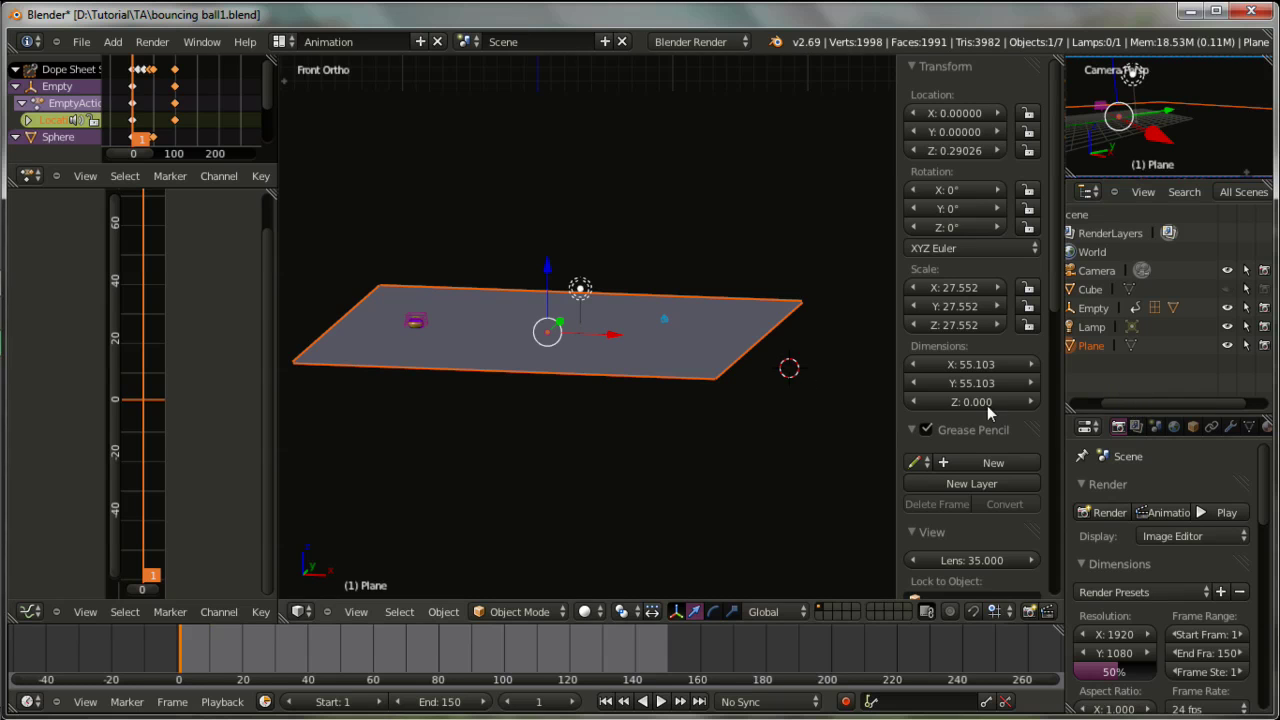
left_click_drag(1176, 408, 1176, 320)
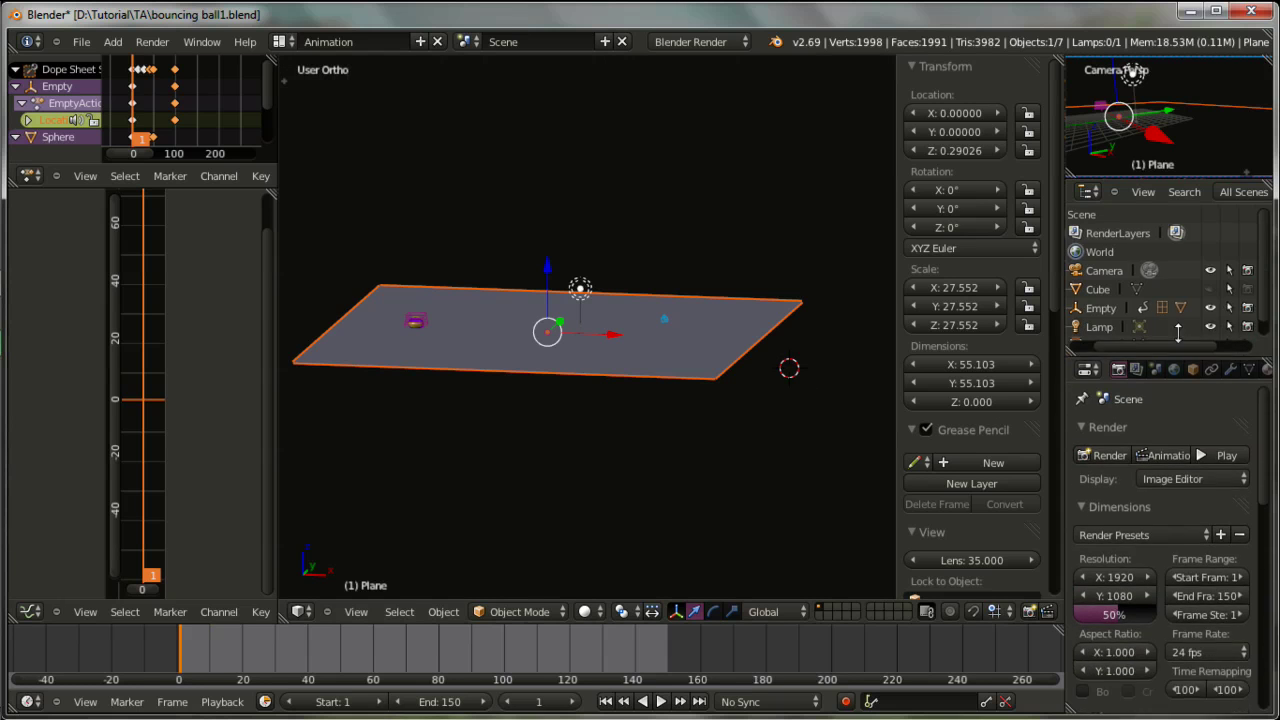
- Switch to the Default screen layout and show the Render properties
left_click(281, 41)
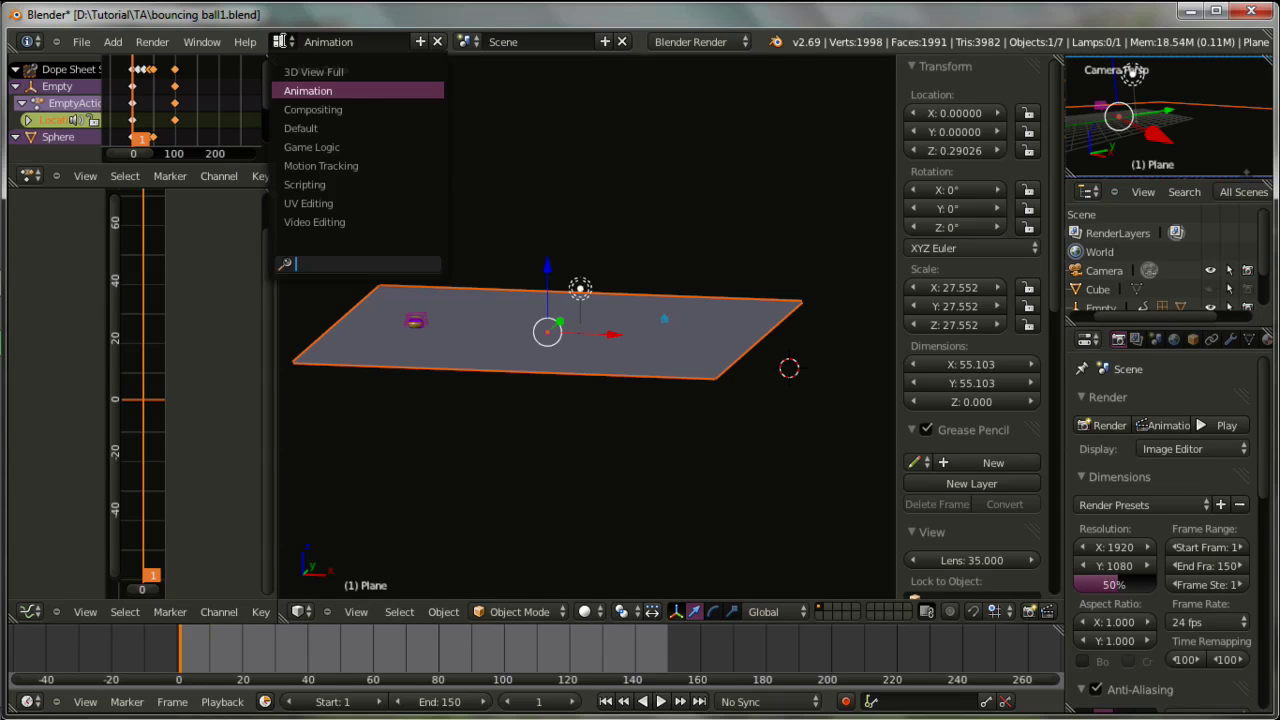
left_click(323, 128)
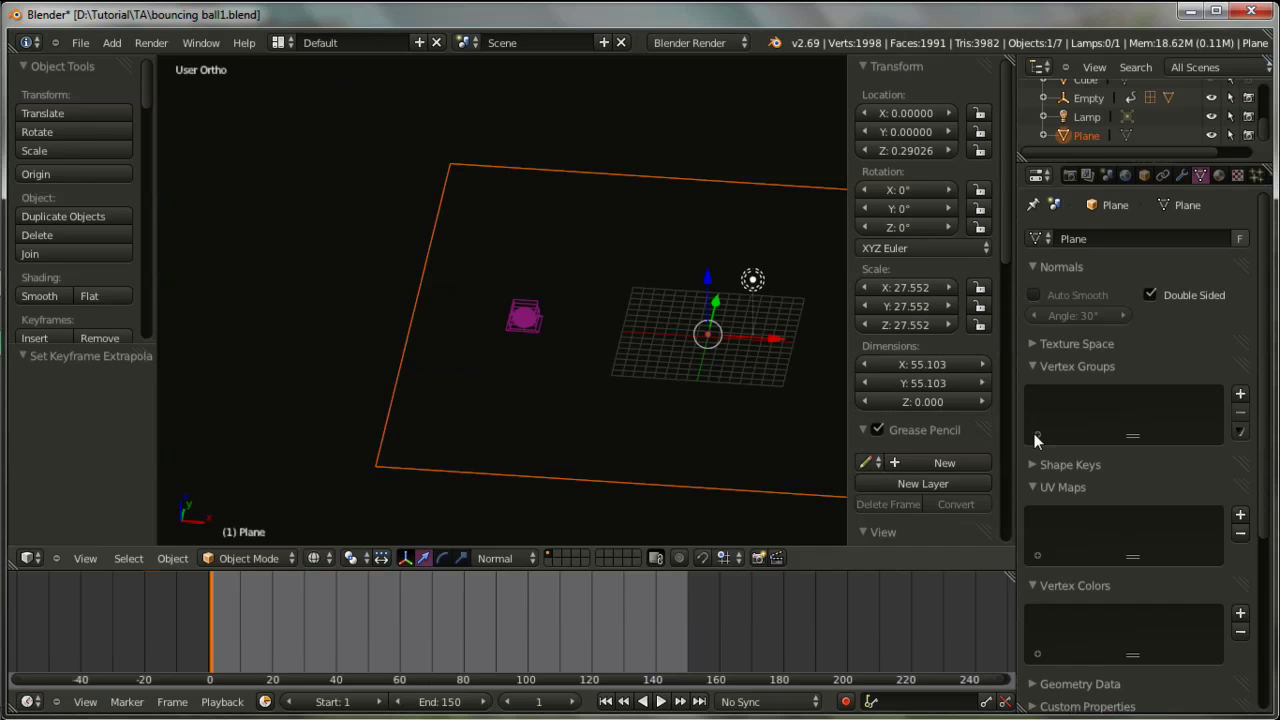
left_click(1070, 175)
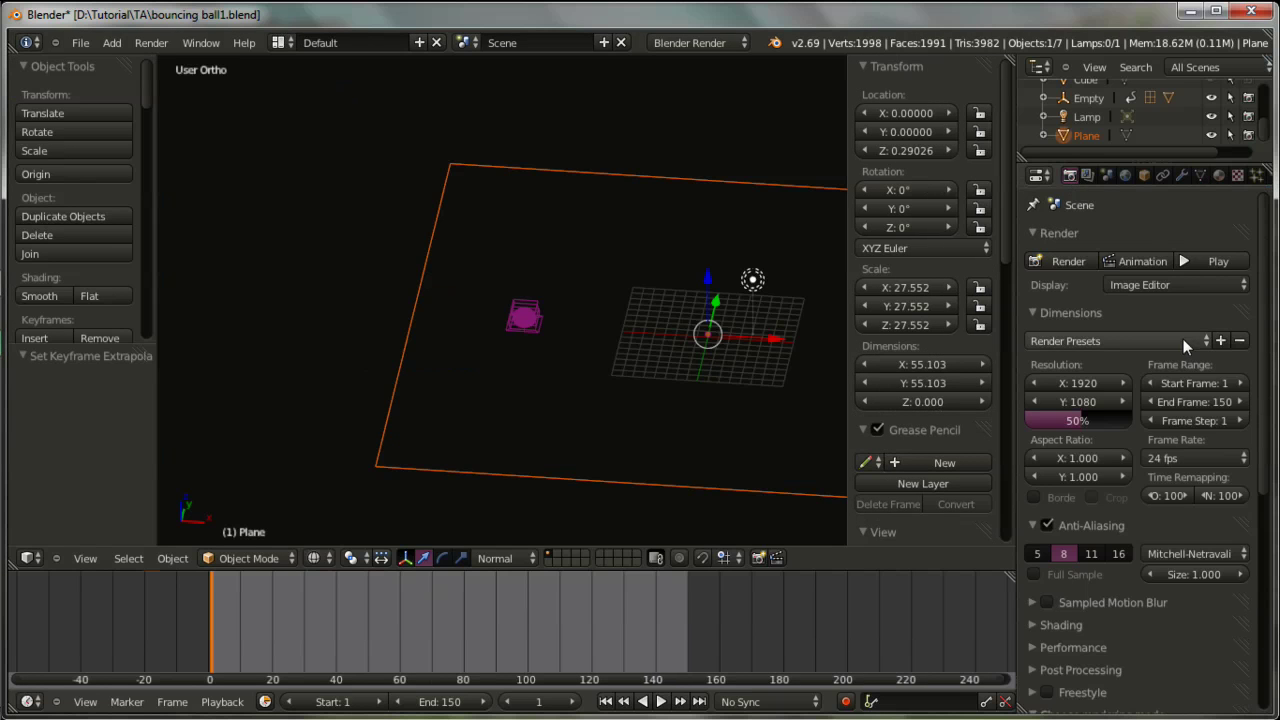
- Scroll down to the Output panel and open the PNG file format choices
scroll(1142, 286, "down", 2)
scroll(1142, 286, "down", 1)
scroll(1145, 335, "down", 3)
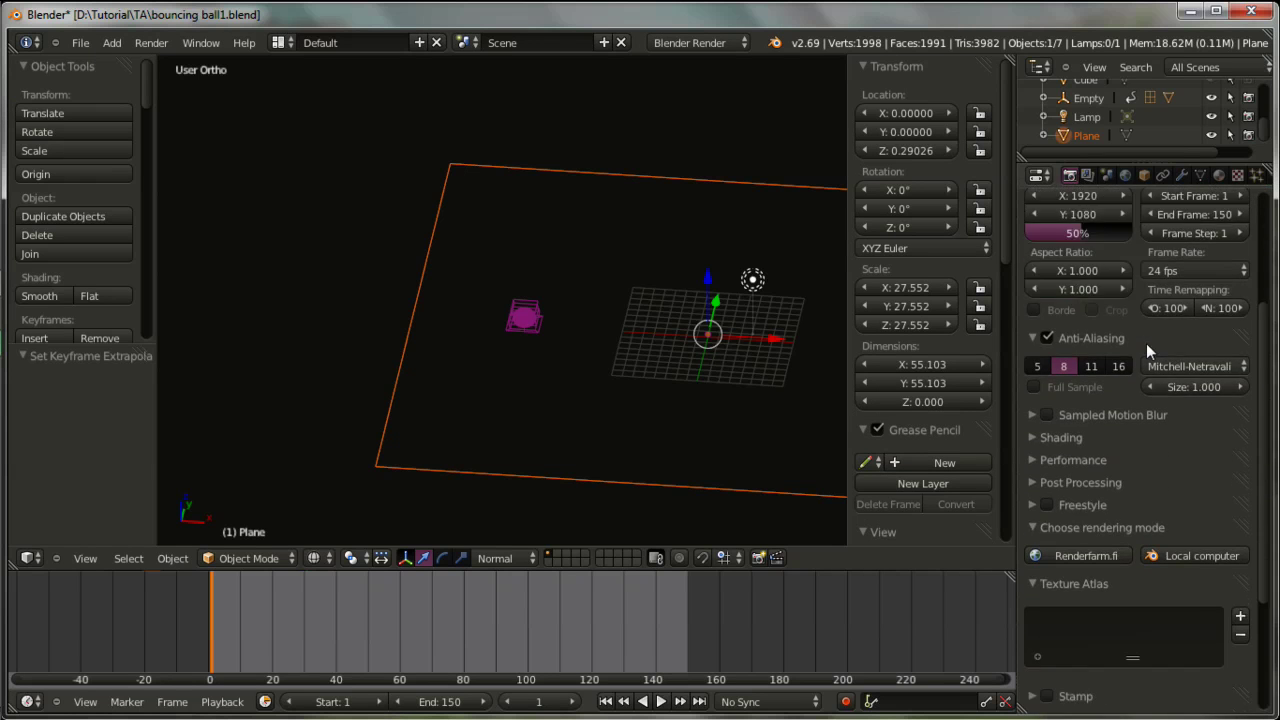
scroll(1140, 360, "down", 3)
scroll(1127, 400, "down", 2)
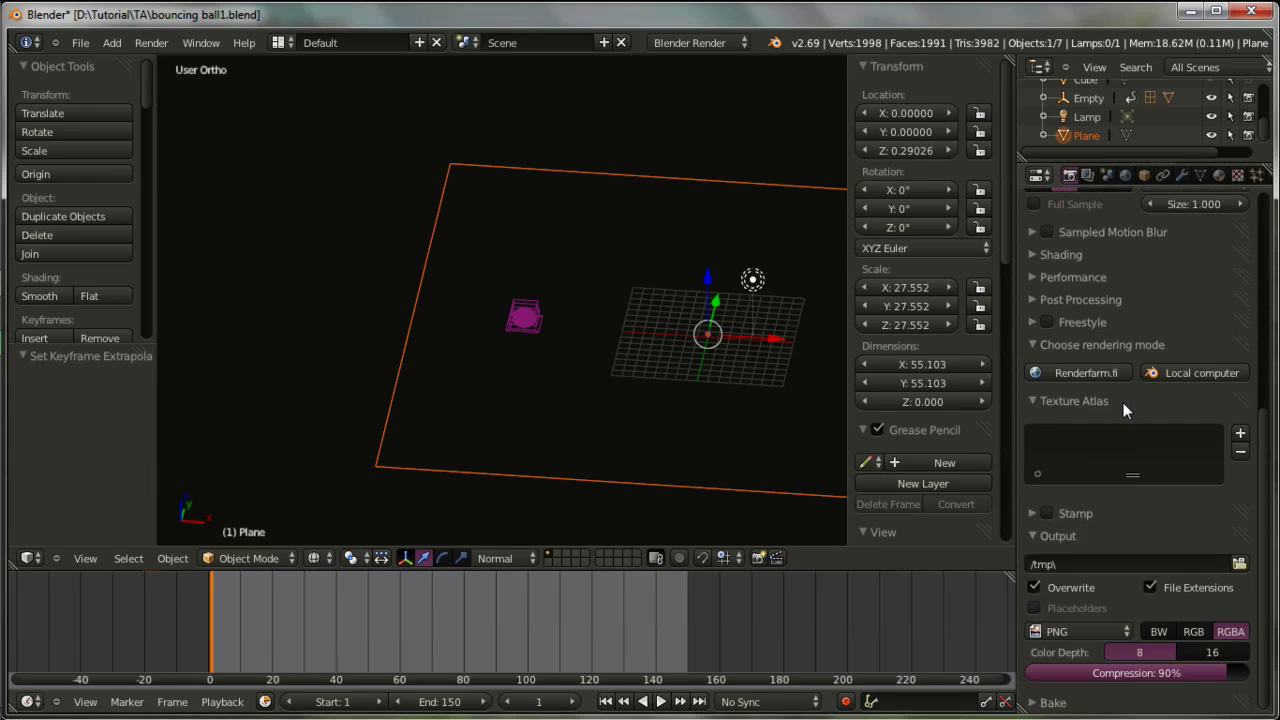
left_click(1052, 633)
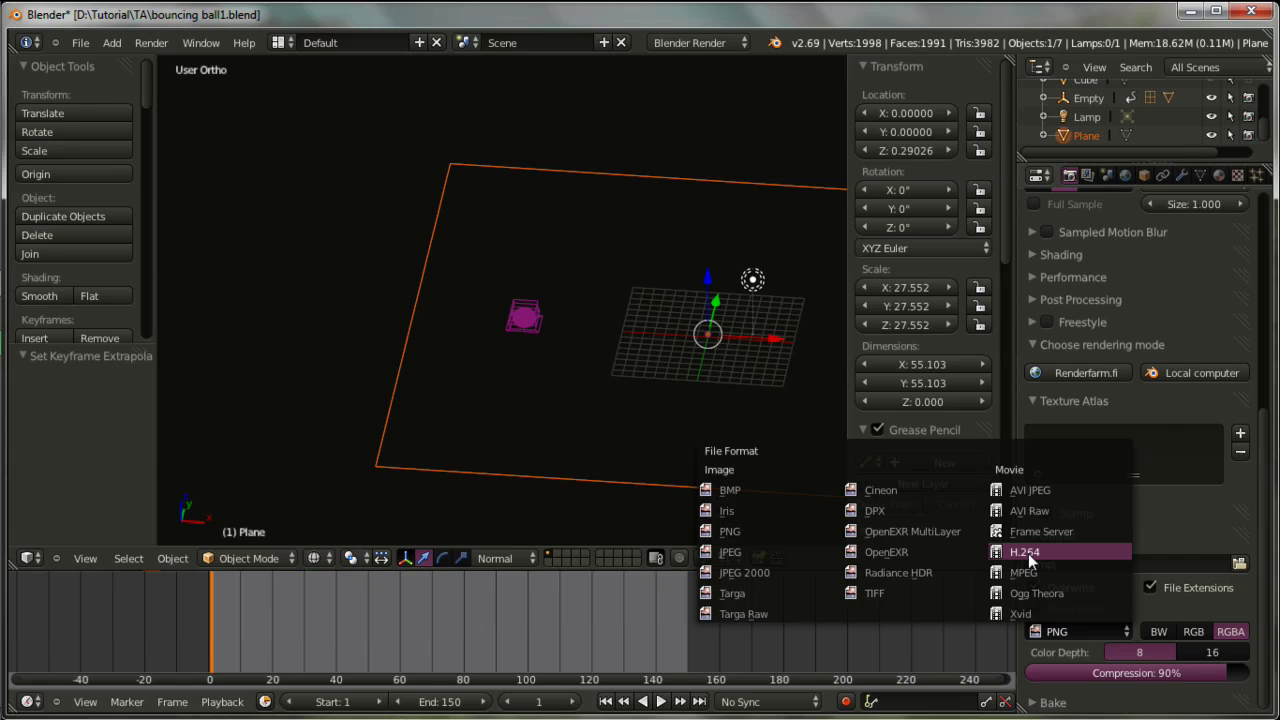
- Choose H.264 as the animation output file format
left_click(1028, 553)
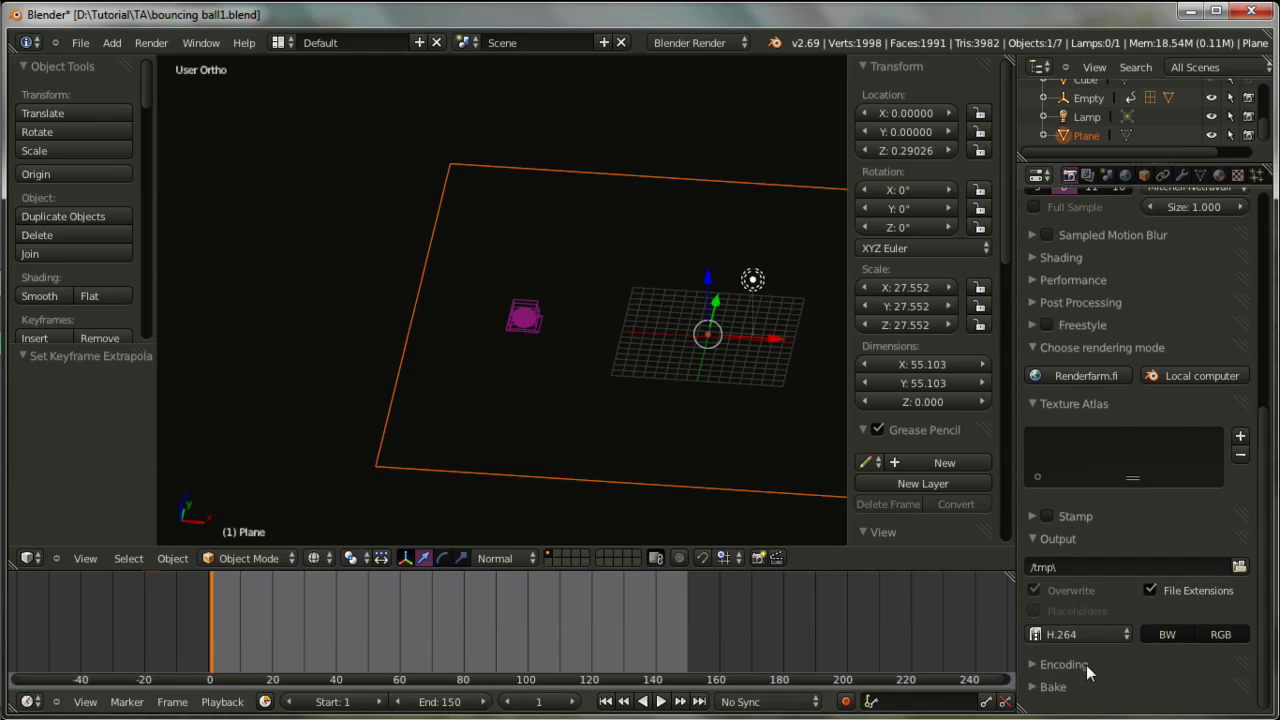
scroll(1086, 668, "up", 3)
scroll(1062, 667, "down", 3)
scroll(1086, 562, "up", 3)
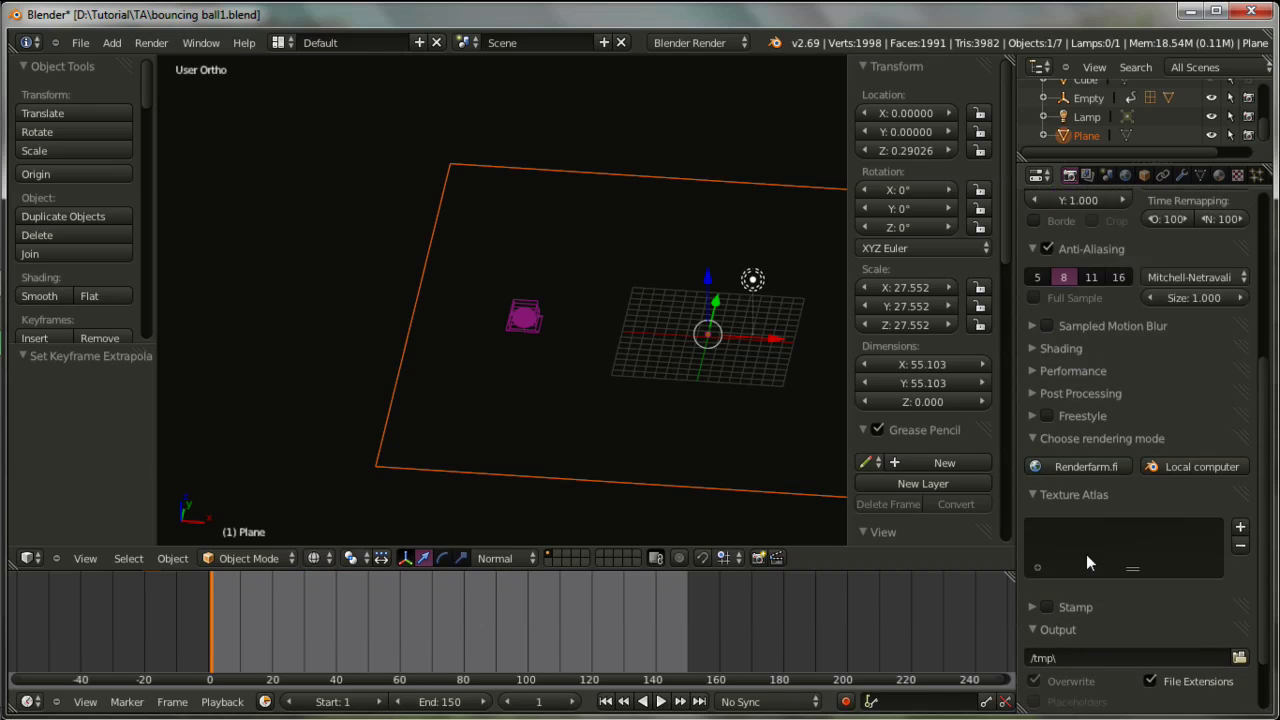
scroll(1086, 554, "up", 3)
scroll(1086, 554, "up", 3)
scroll(1086, 554, "up", 1)
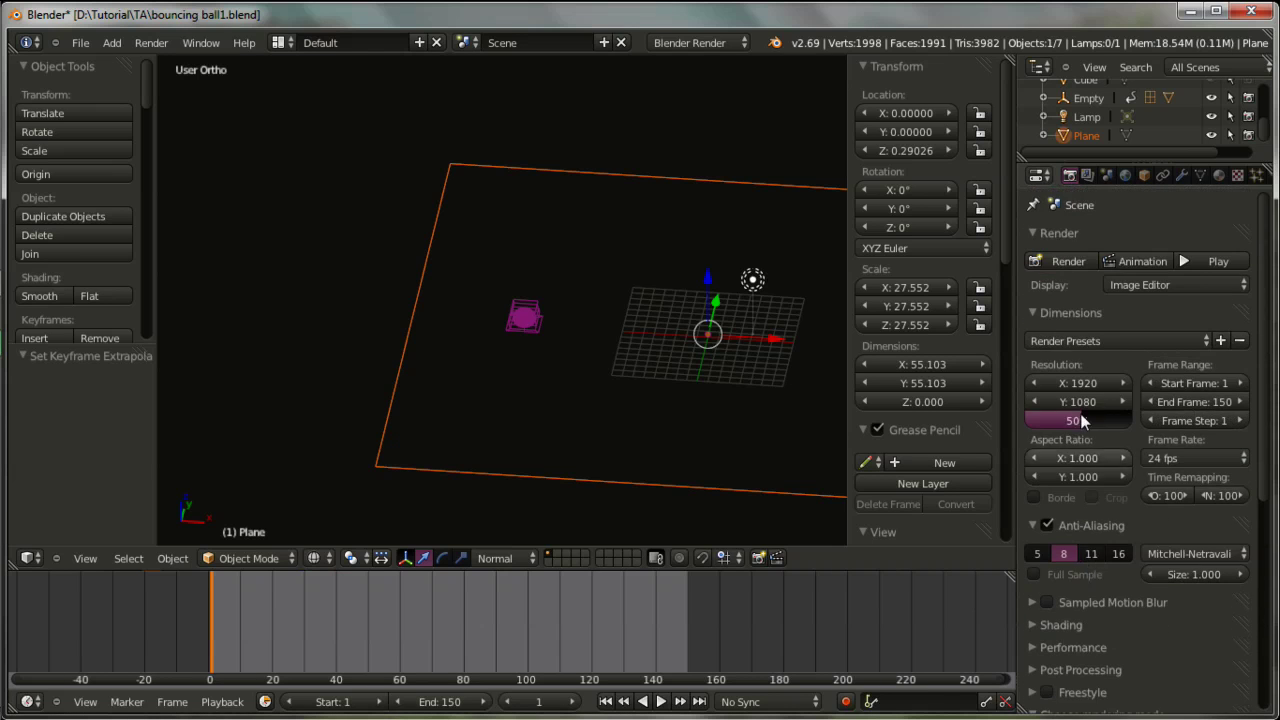
- Set the render resolution to 1280 × 720 and view through the scene camera
left_click(1082, 380)
type("1280")
key("Tab")
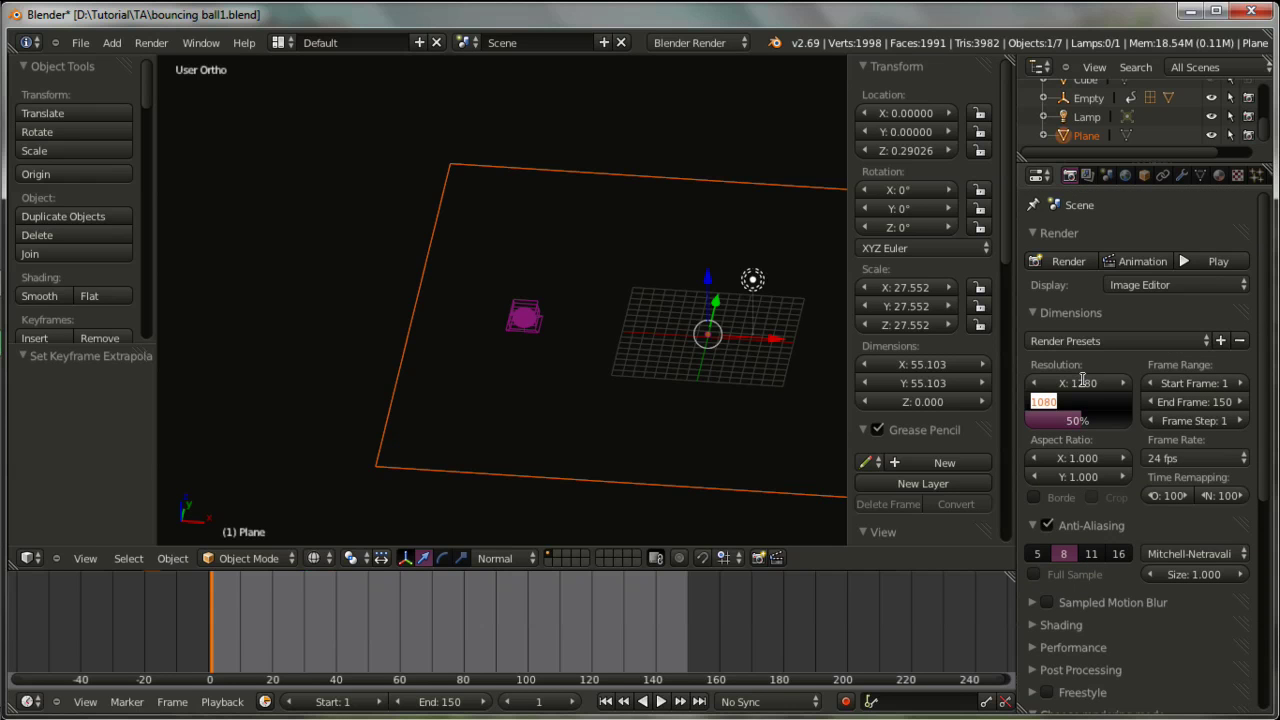
type("720")
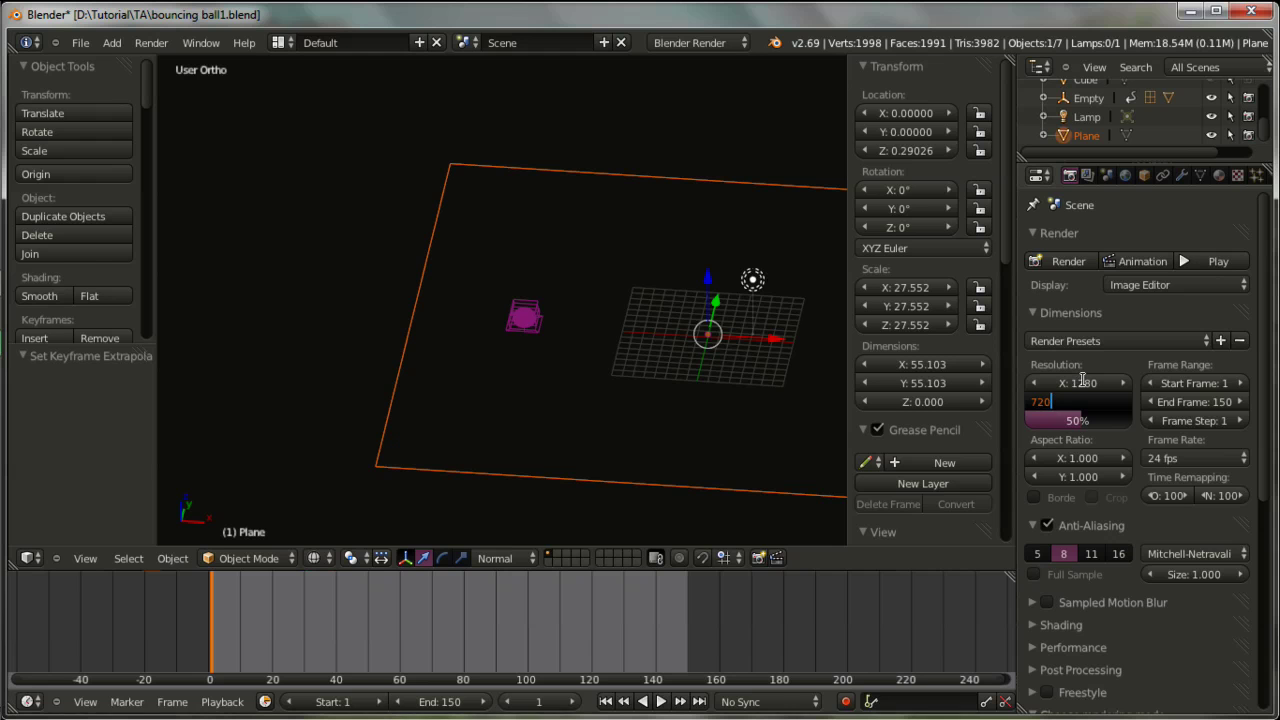
key("Return")
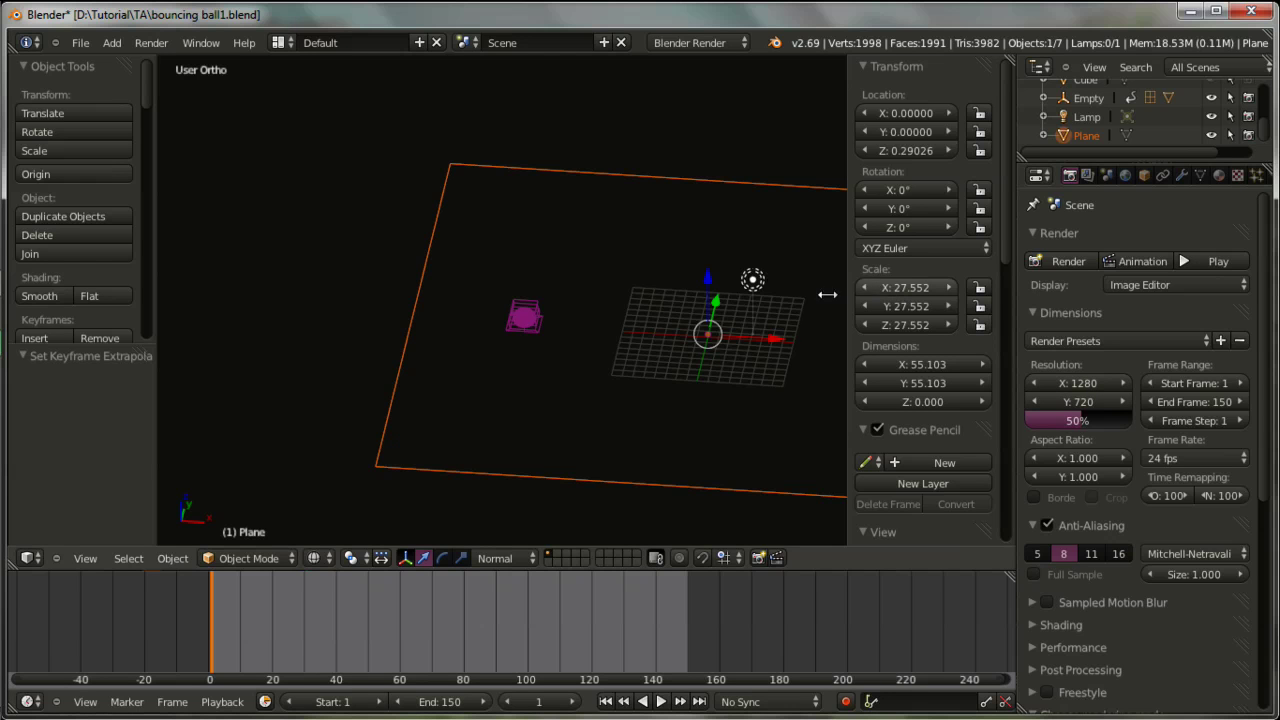
left_click(692, 346)
key("KP_0")
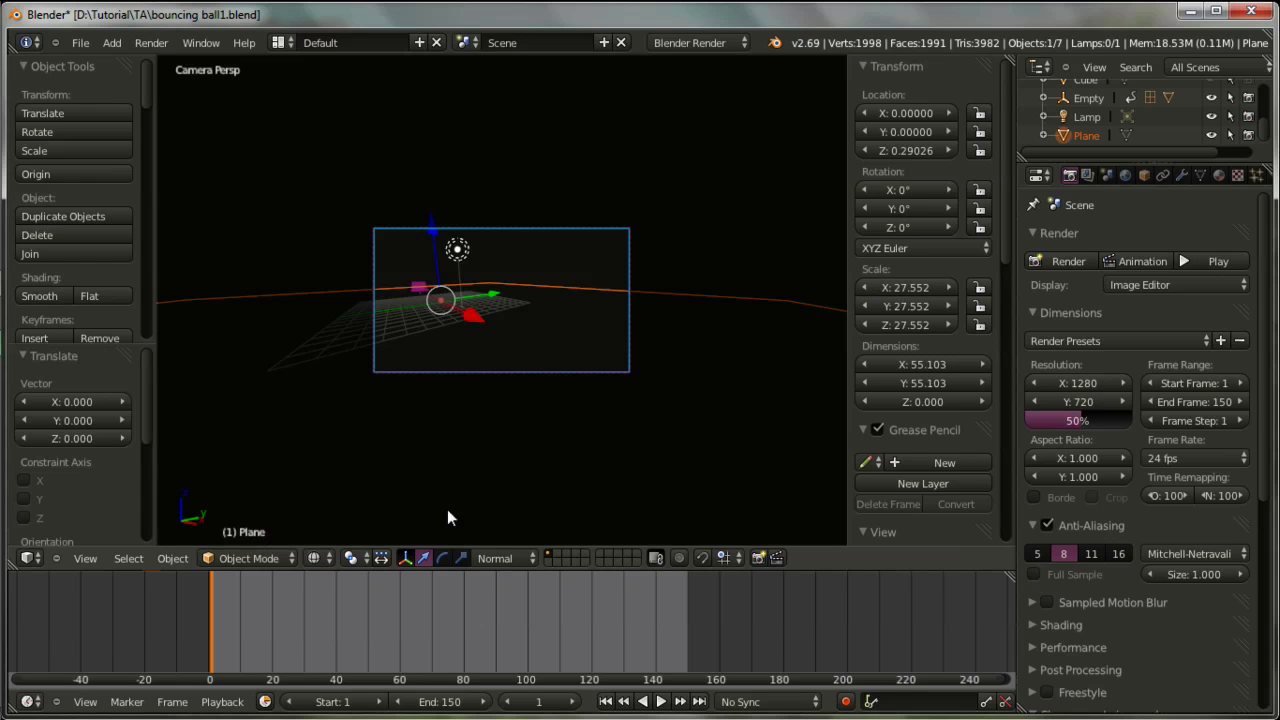
- Enable Environment Lighting and Indirect Lighting in the World settings
mouse_move(311, 621)
left_mouse_down()
mouse_move(588, 649)
mouse_move(215, 642)
left_mouse_up()
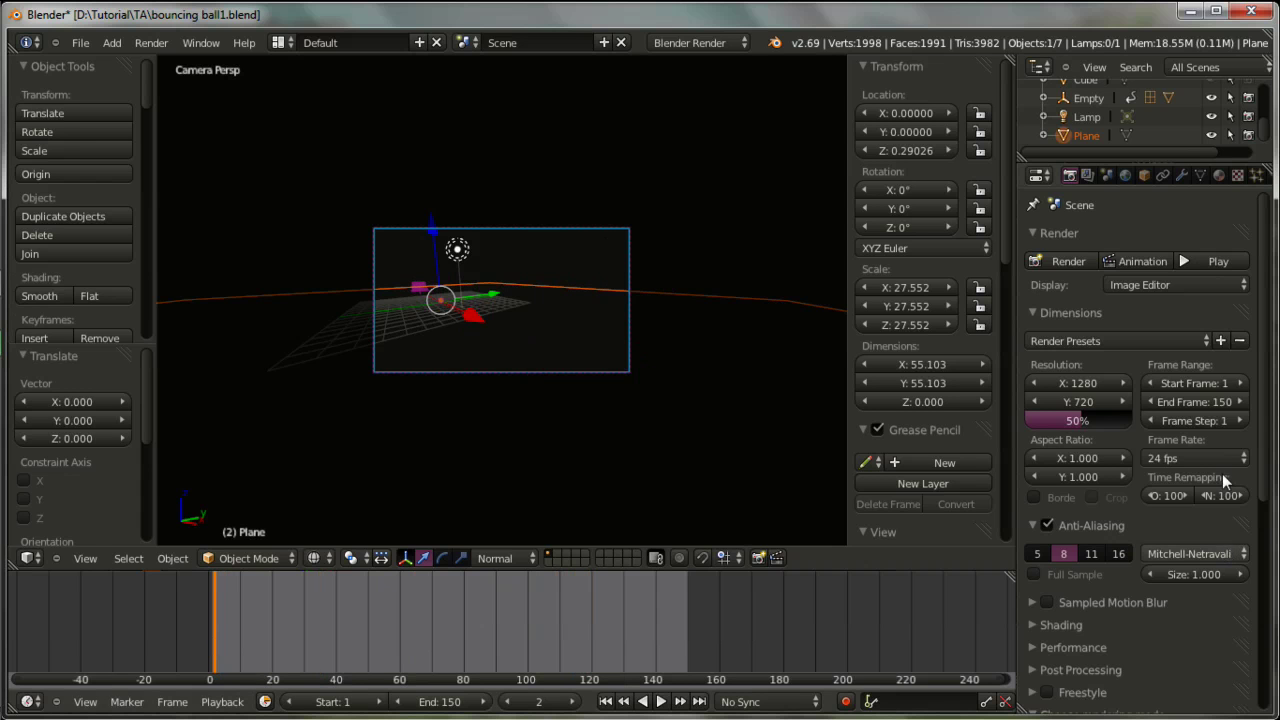
scroll(1127, 340, "down", 2)
scroll(1136, 404, "down", 1)
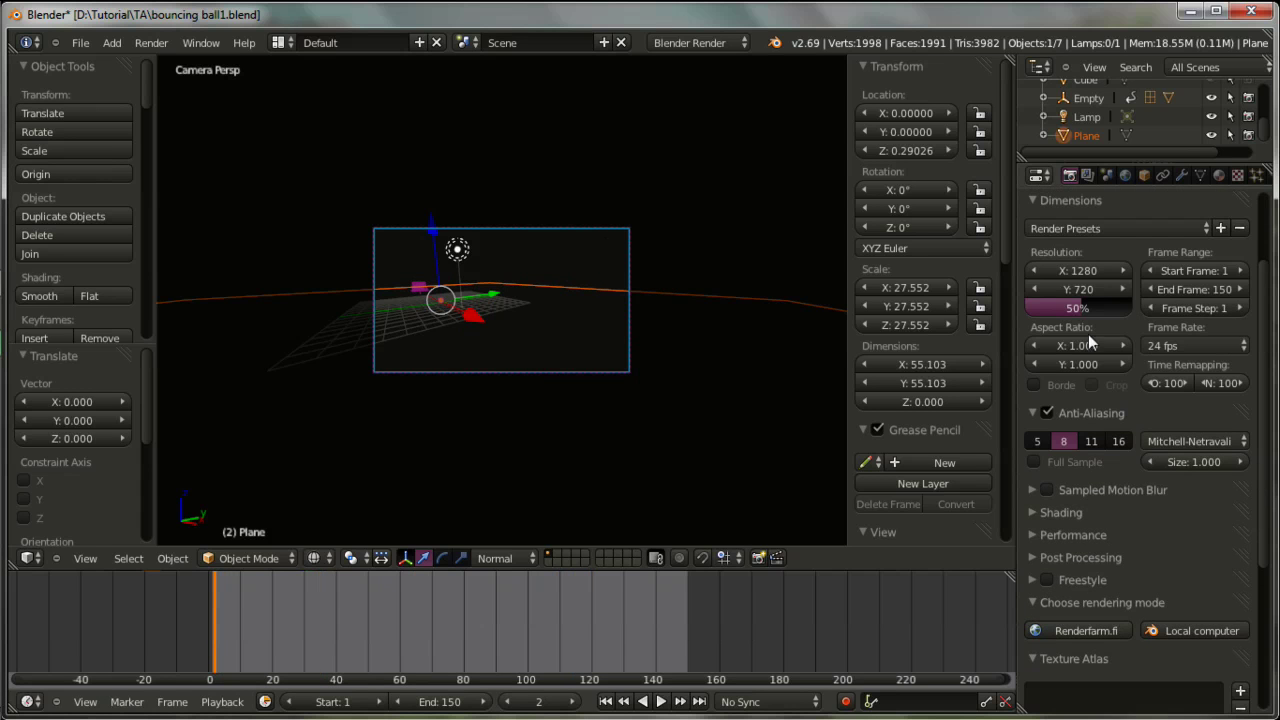
left_click(1125, 175)
scroll(1090, 450, "down", 2)
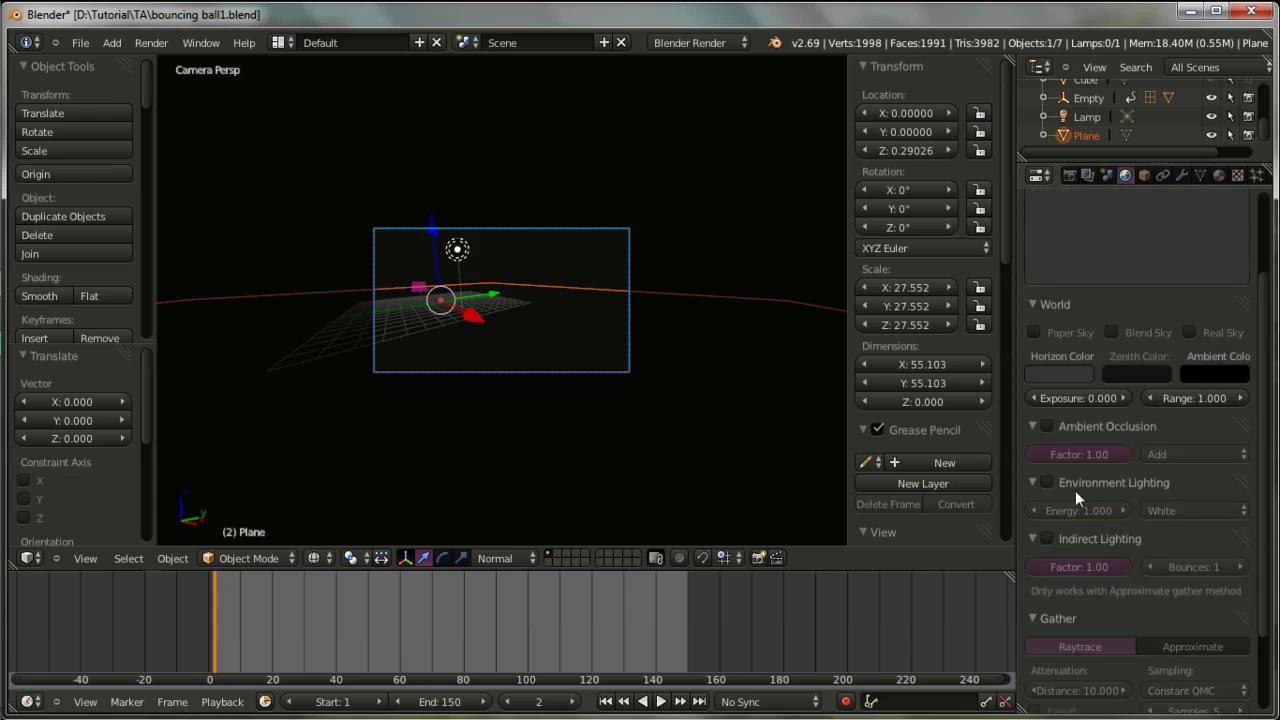
scroll(1060, 470, "down", 2)
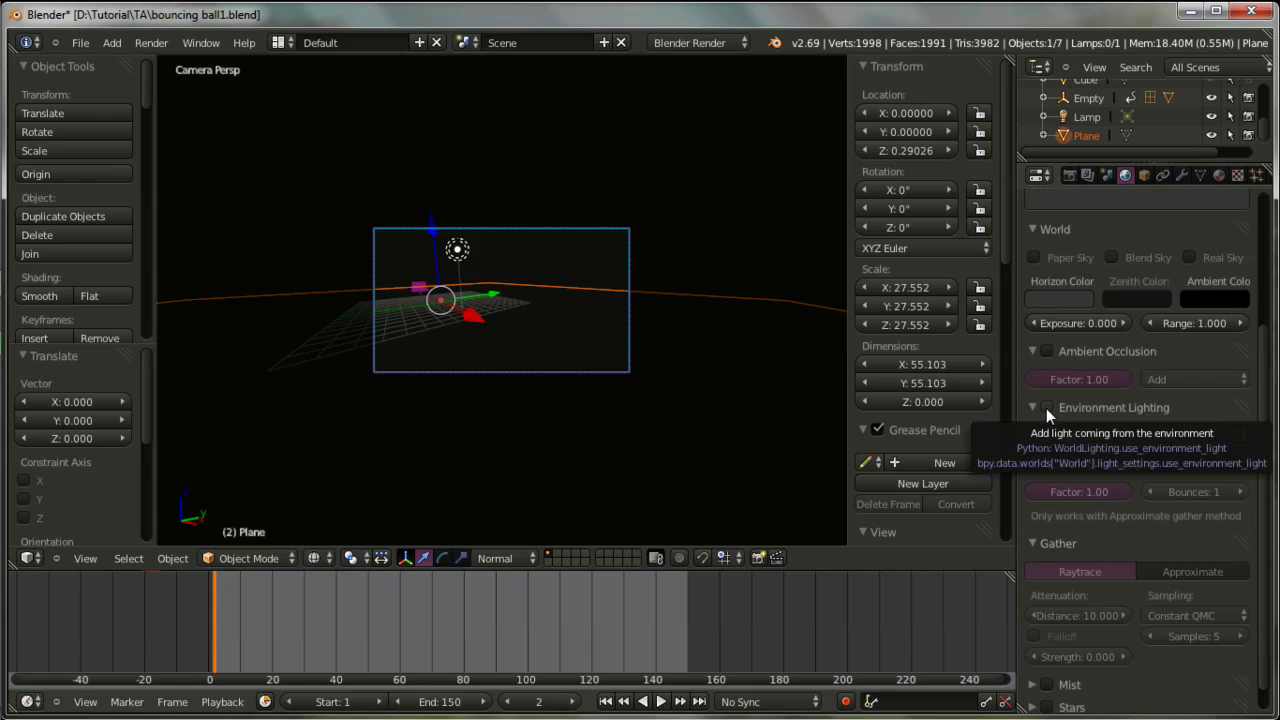
left_click(1046, 408)
left_click(1044, 464)
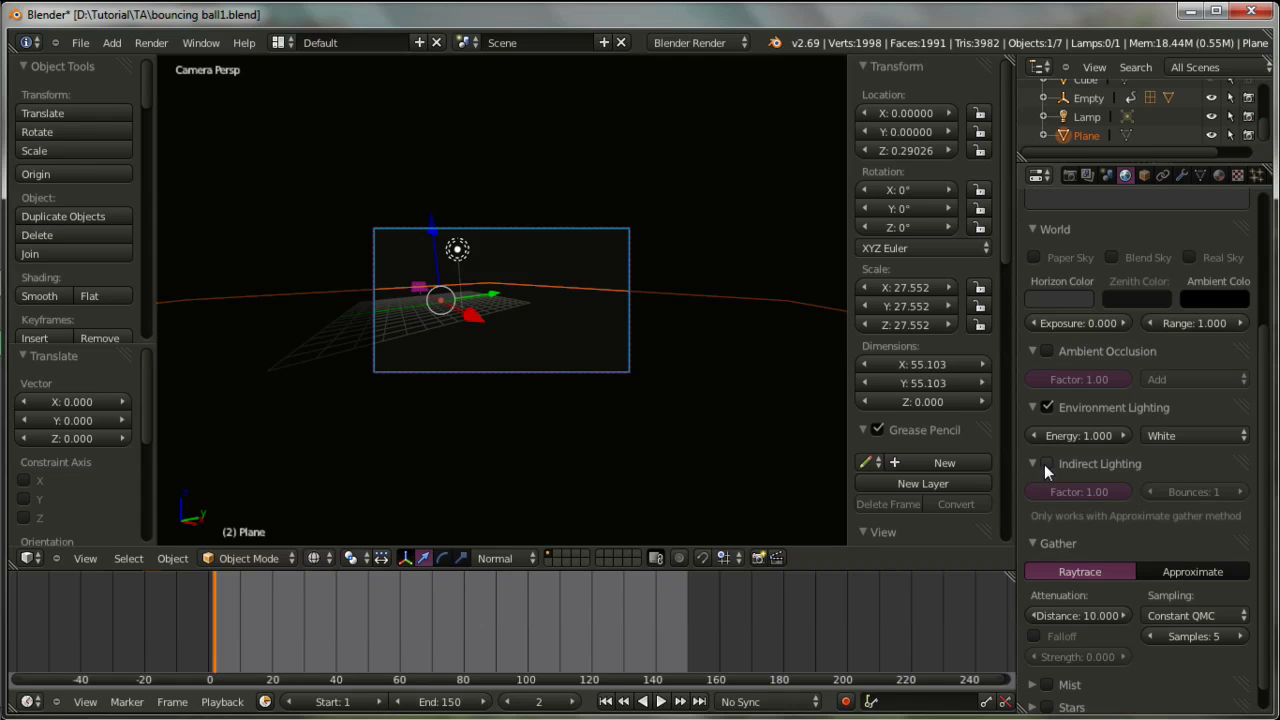
- Set environment energy to 0.700 and indirect factor to 0.60, then return to render settings
left_click_drag(1125, 437, 1115, 437)
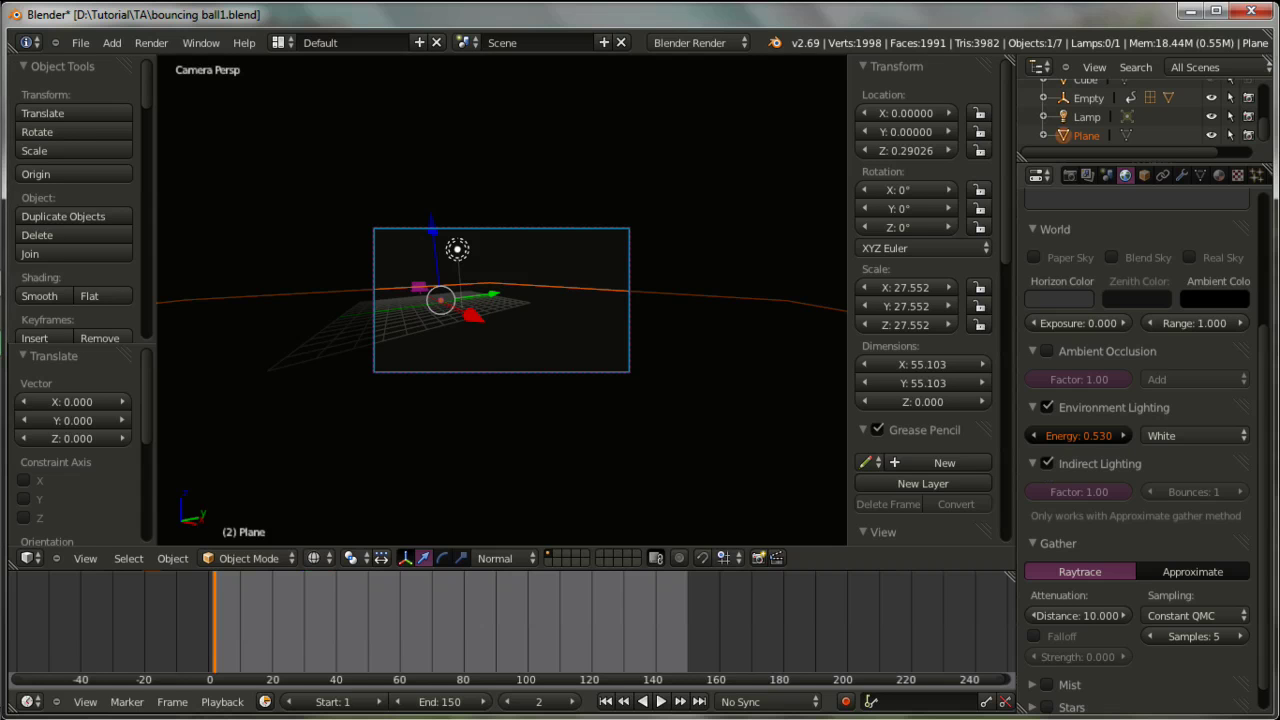
left_click_drag(1080, 492, 1050, 492)
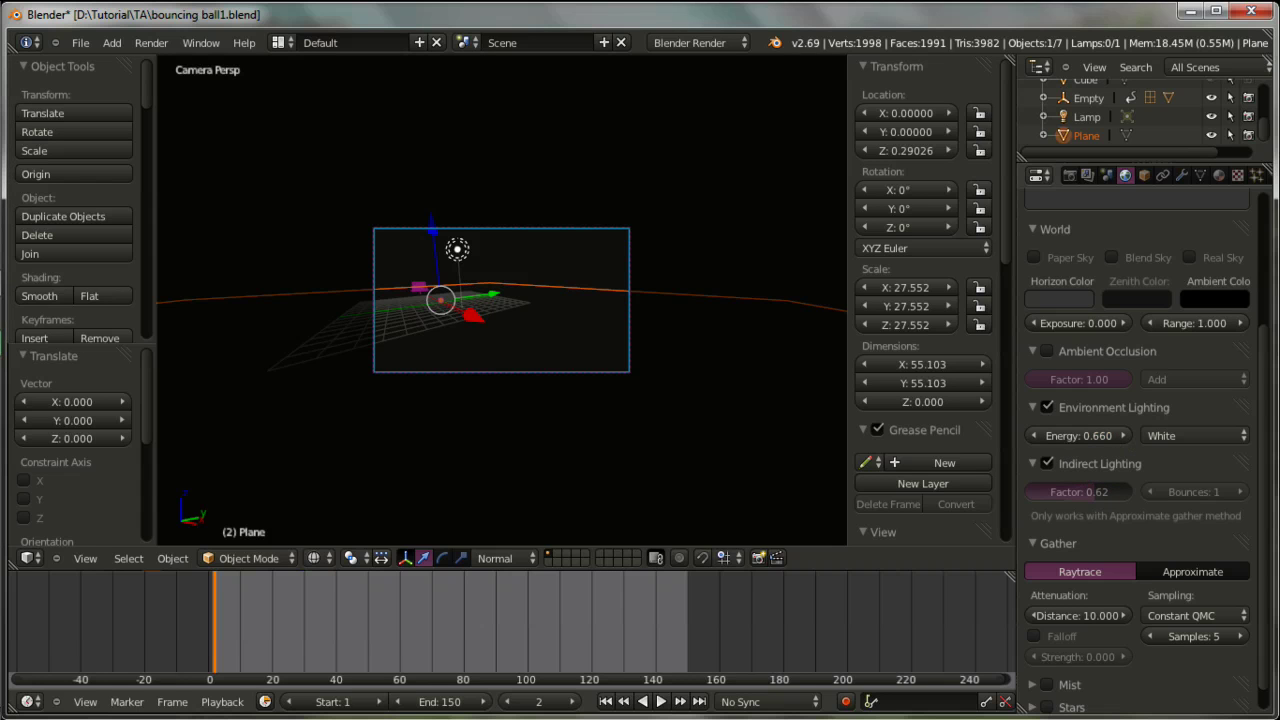
left_click(1080, 492)
type("0.60")
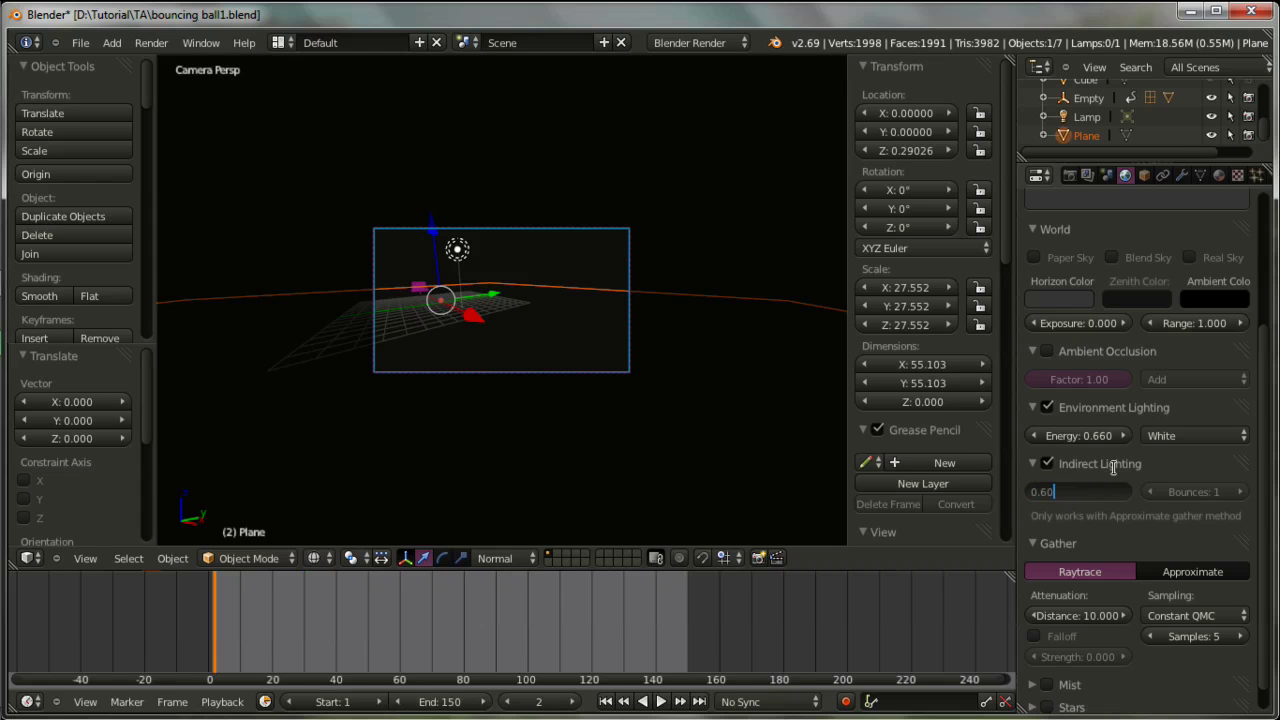
key("Return")
left_click(1094, 440)
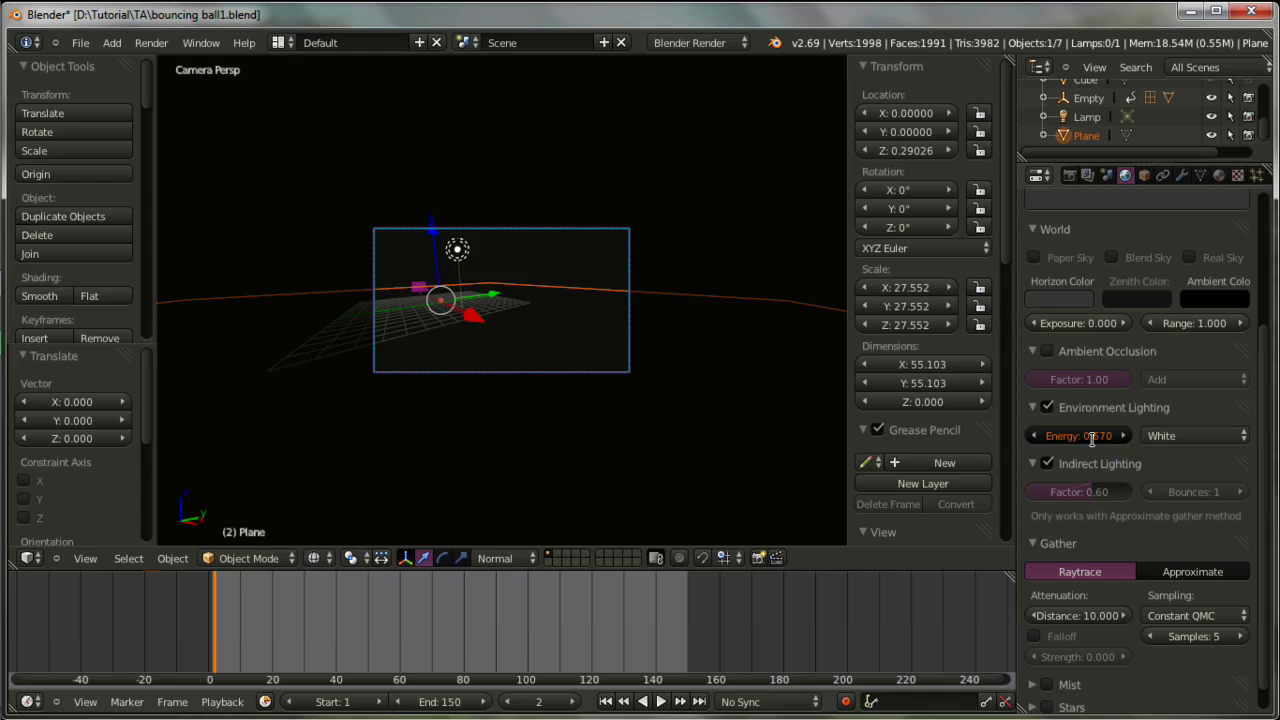
key("BackSpace")
type("0.70")
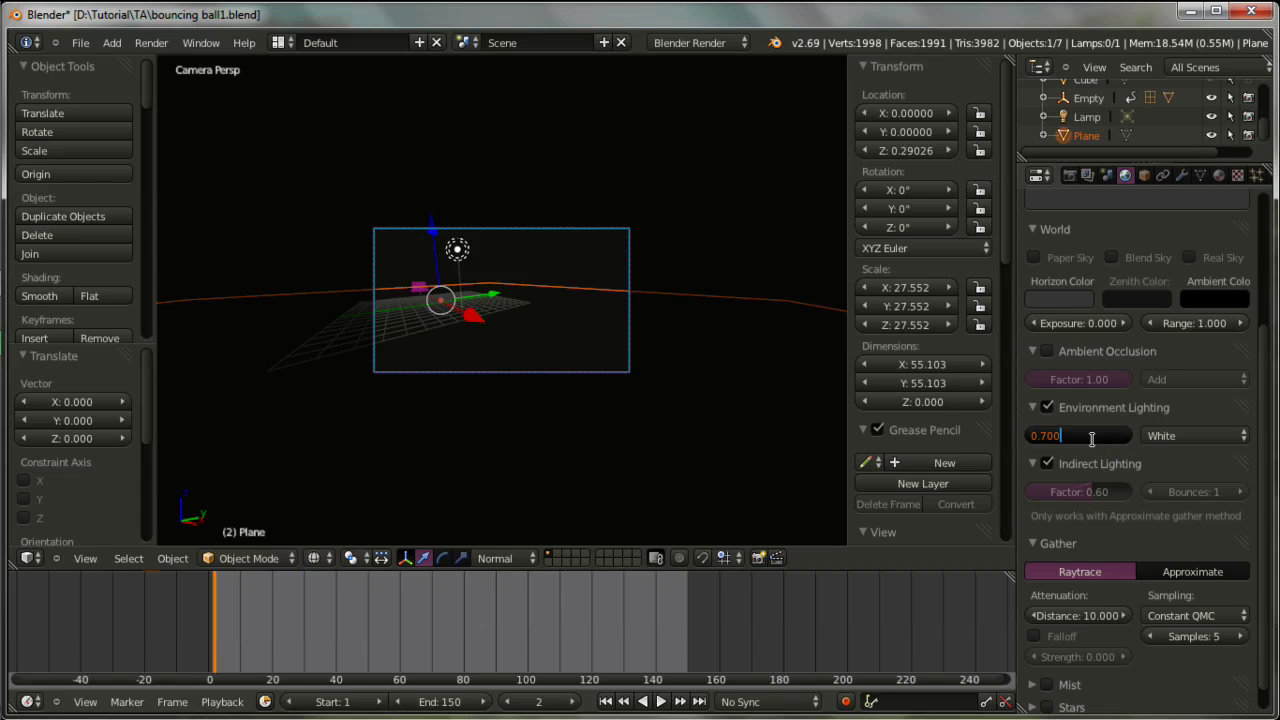
key("Return")
scroll(1094, 241, "up", 2)
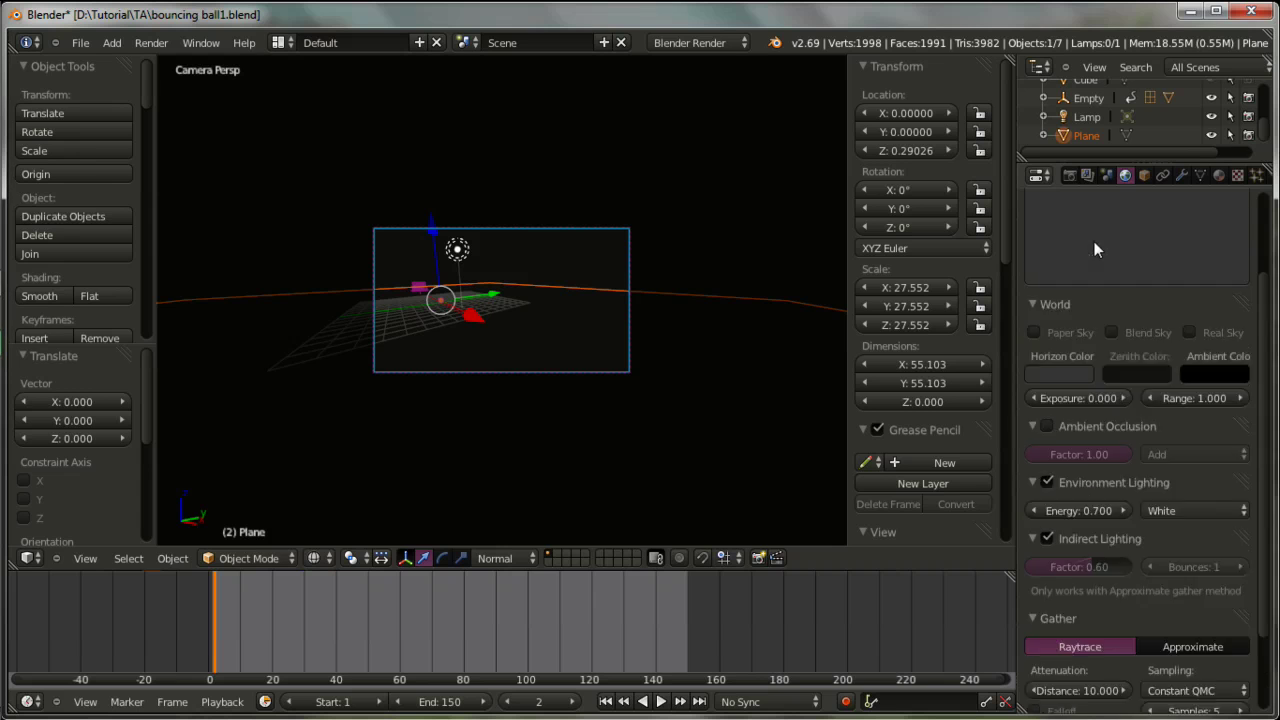
left_click(1069, 175)
scroll(1062, 244, "up", 2)
scroll(1058, 252, "up", 1)
- Render a test still, close it, then render another test still at frame 85
left_click(1046, 265)
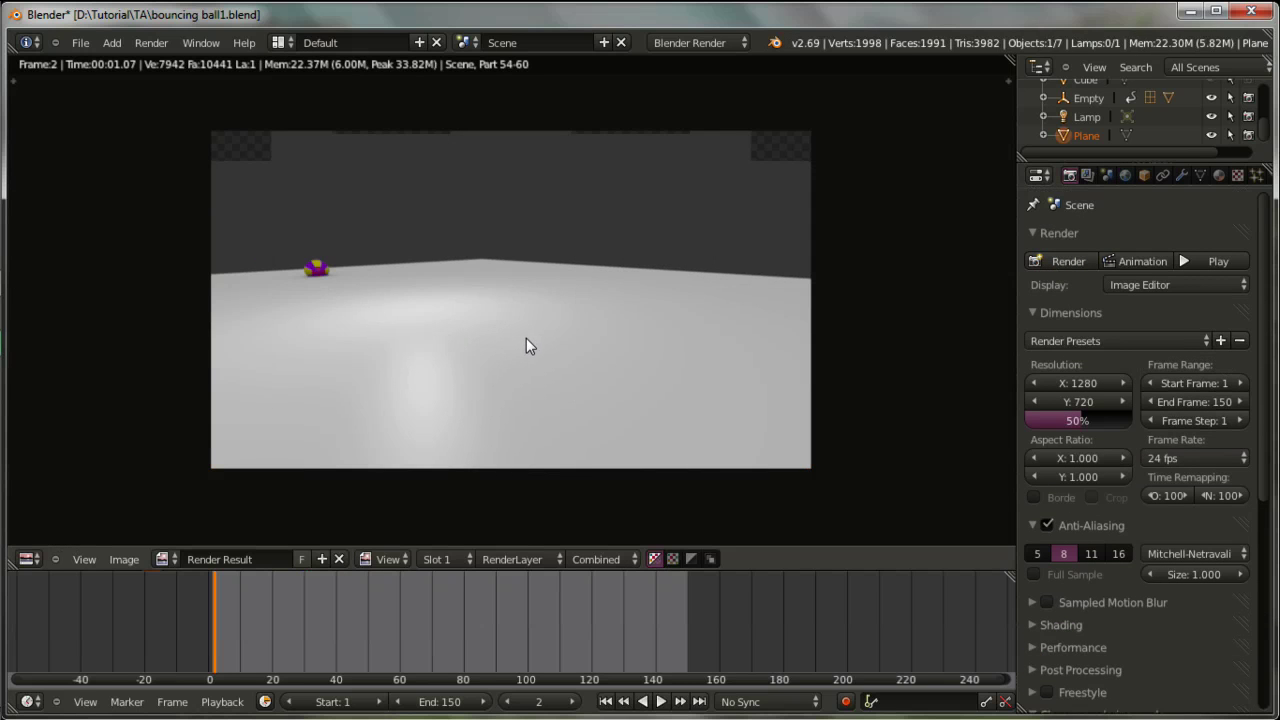
left_click(222, 596)
key("Escape")
left_click_drag(392, 610, 480, 642)
key("F12")
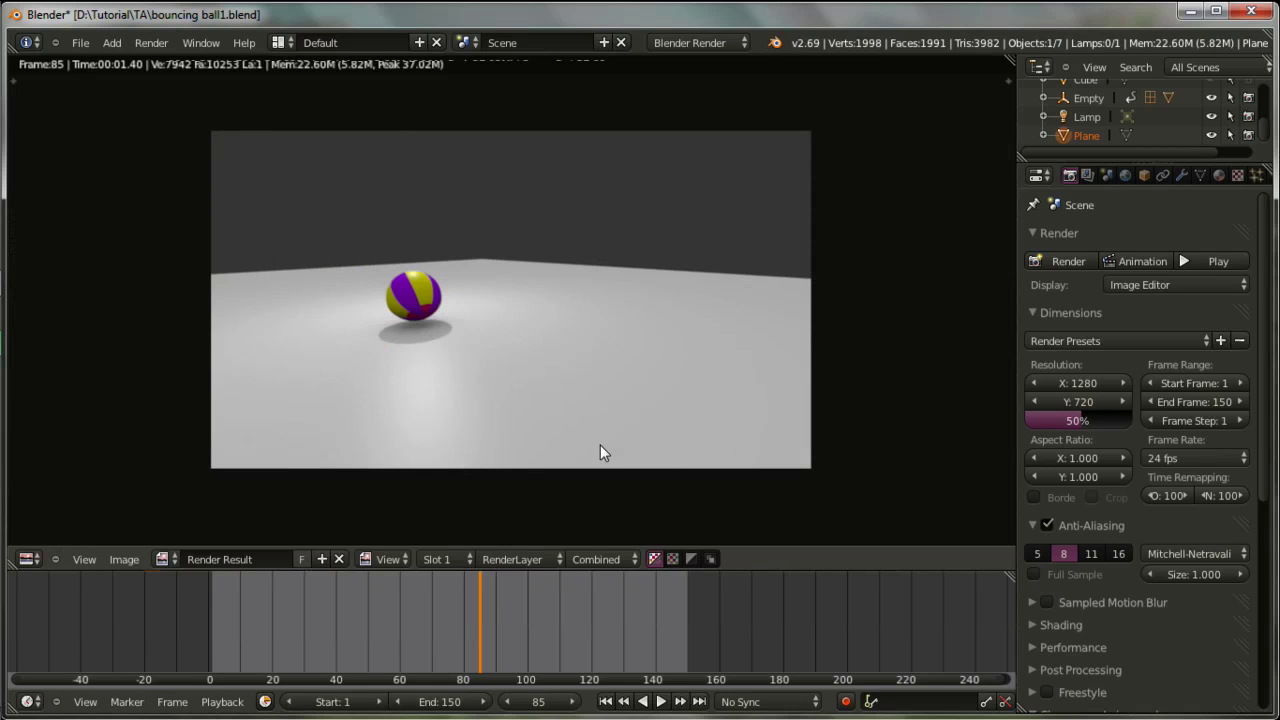
- Back in the scene, select the lamp and shift it along X in solid shading
key("Escape")
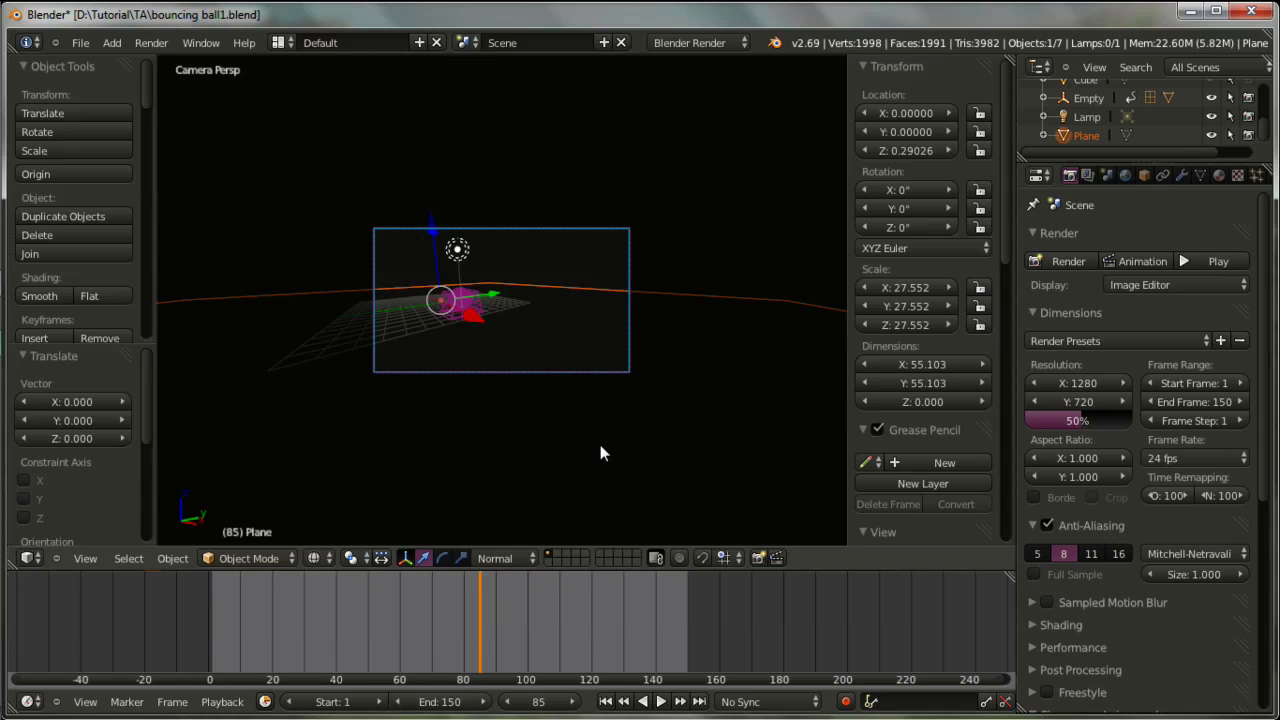
mouse_move(518, 396)
middle_mouse_down()
mouse_move(572, 429)
mouse_move(565, 300)
middle_mouse_up()
right_click(567, 296)
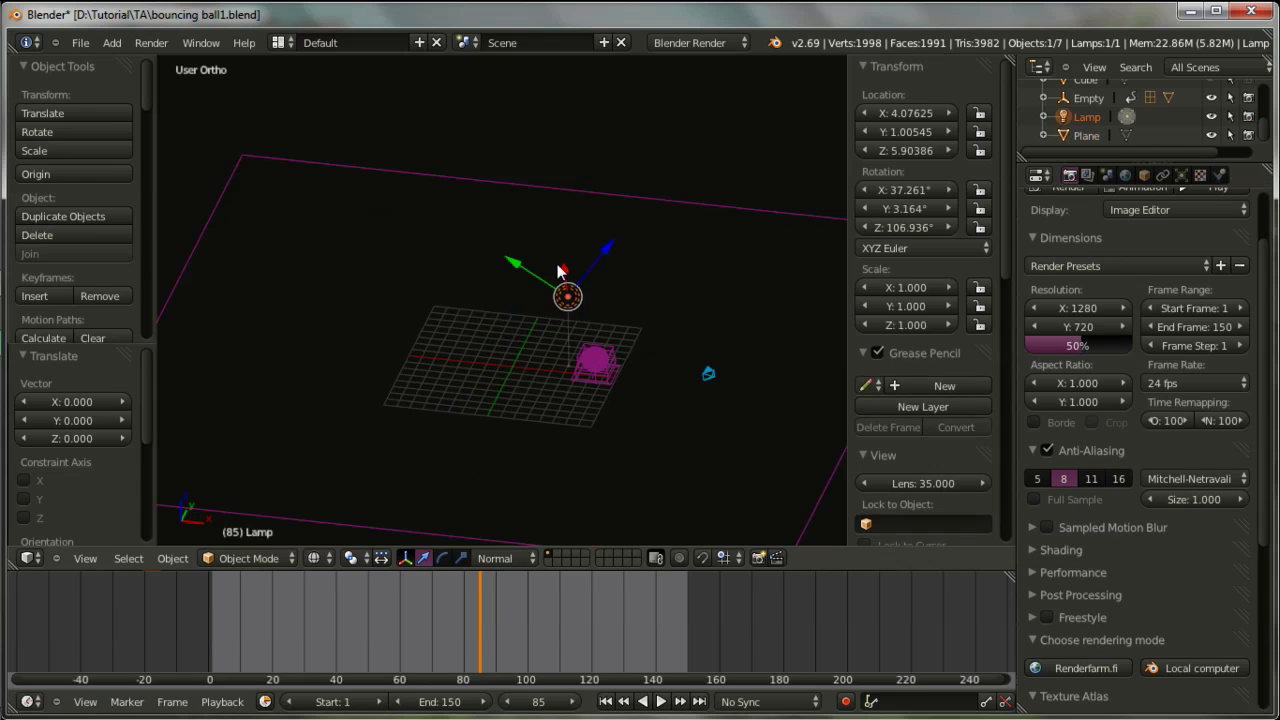
left_click_drag(565, 268, 565, 192)
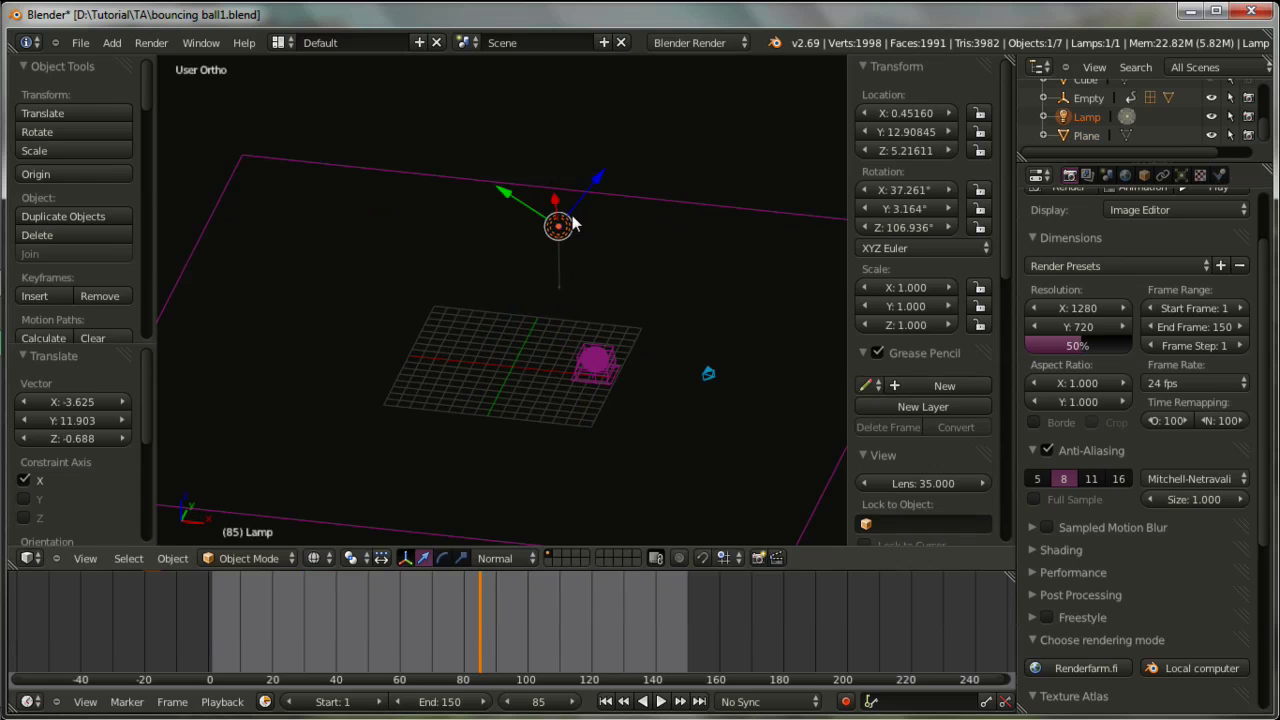
key("s")
key("Escape")
key("z")
mouse_move(552, 270)
middle_mouse_down()
mouse_move(537, 293)
mouse_move(509, 276)
middle_mouse_up()
left_click_drag(561, 221, 478, 250)
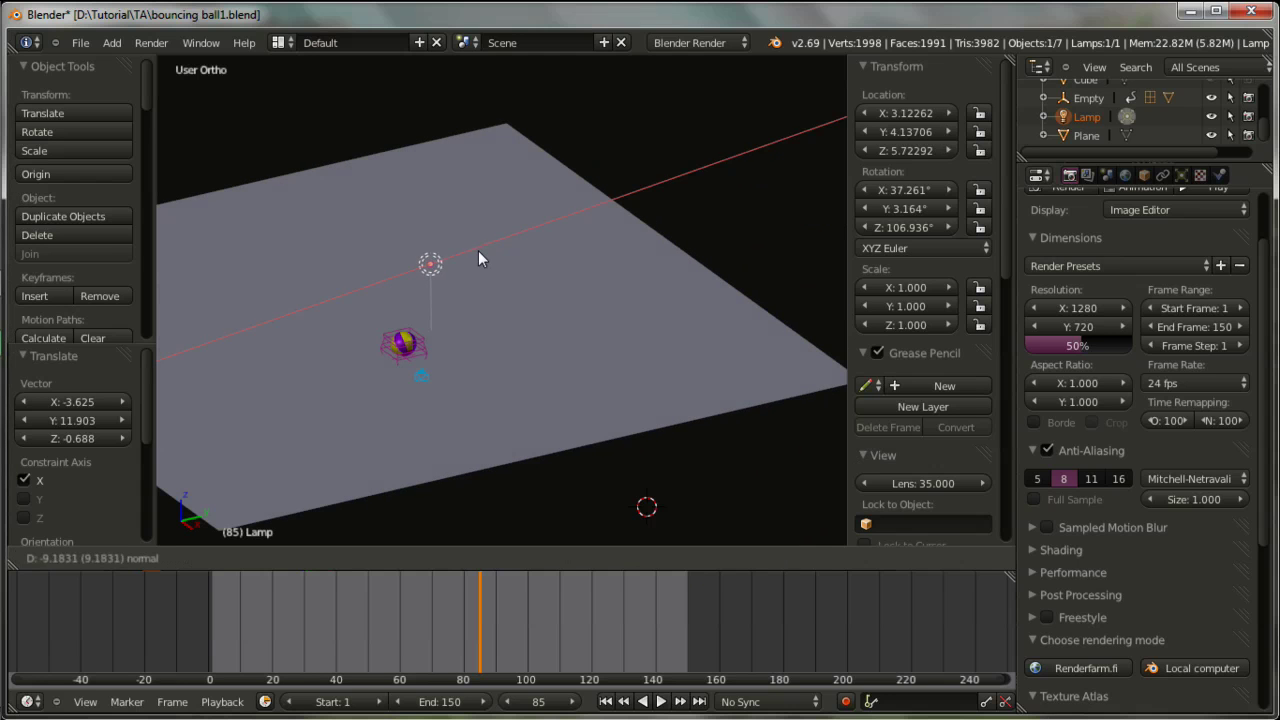
middle_click_drag(473, 264, 535, 400)
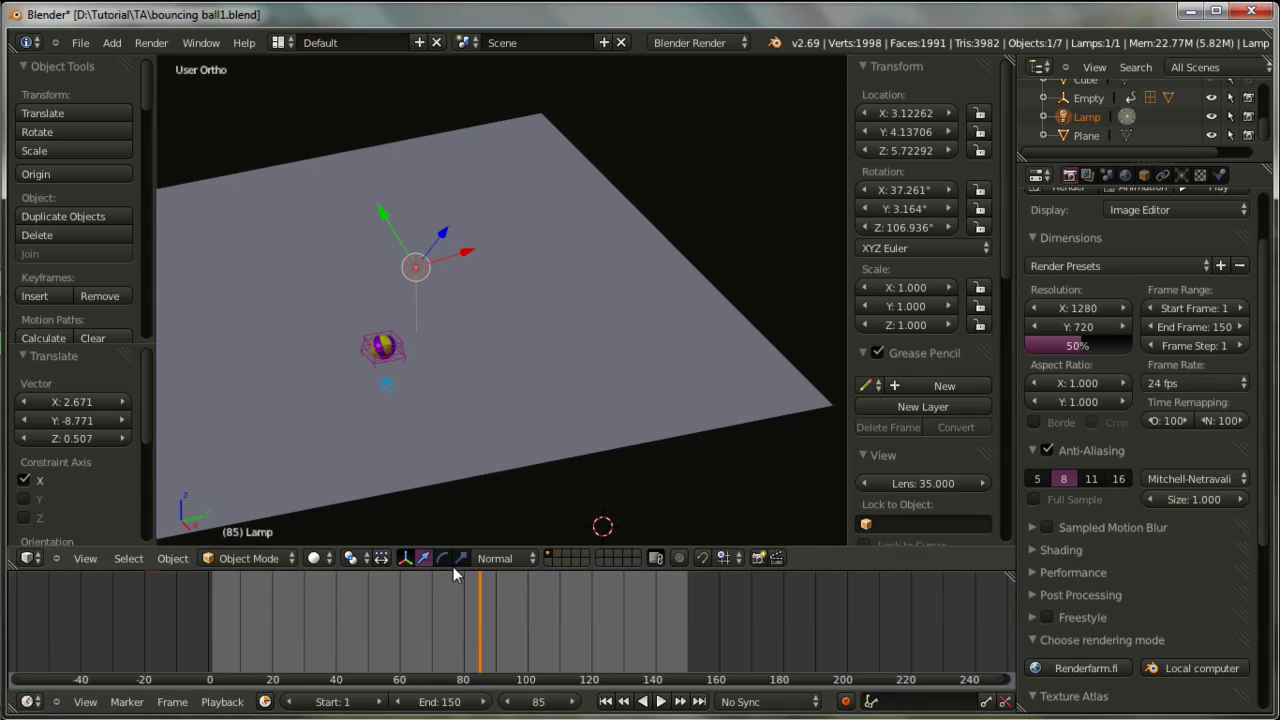
- Switch to Global orientation and move the lamp to about X 5.35, Y 0.71, Z 6.22
left_click(492, 558)
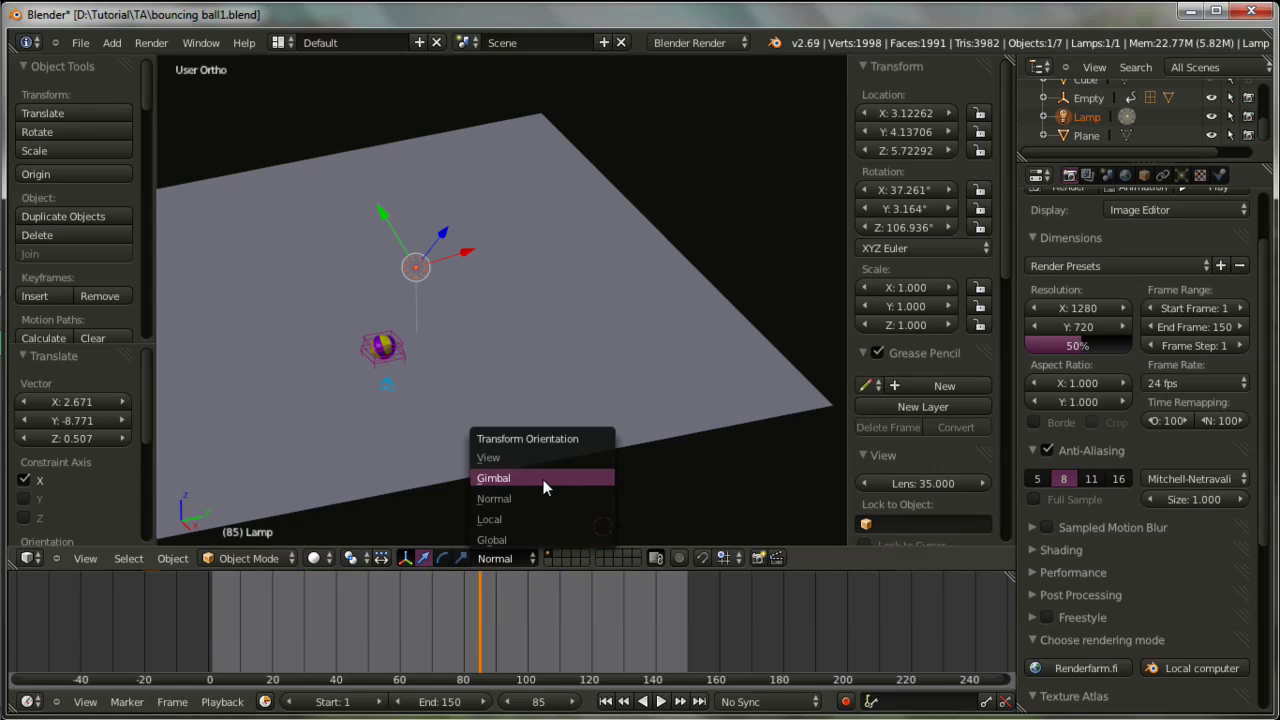
left_click(536, 540)
left_click_drag(462, 270, 429, 257)
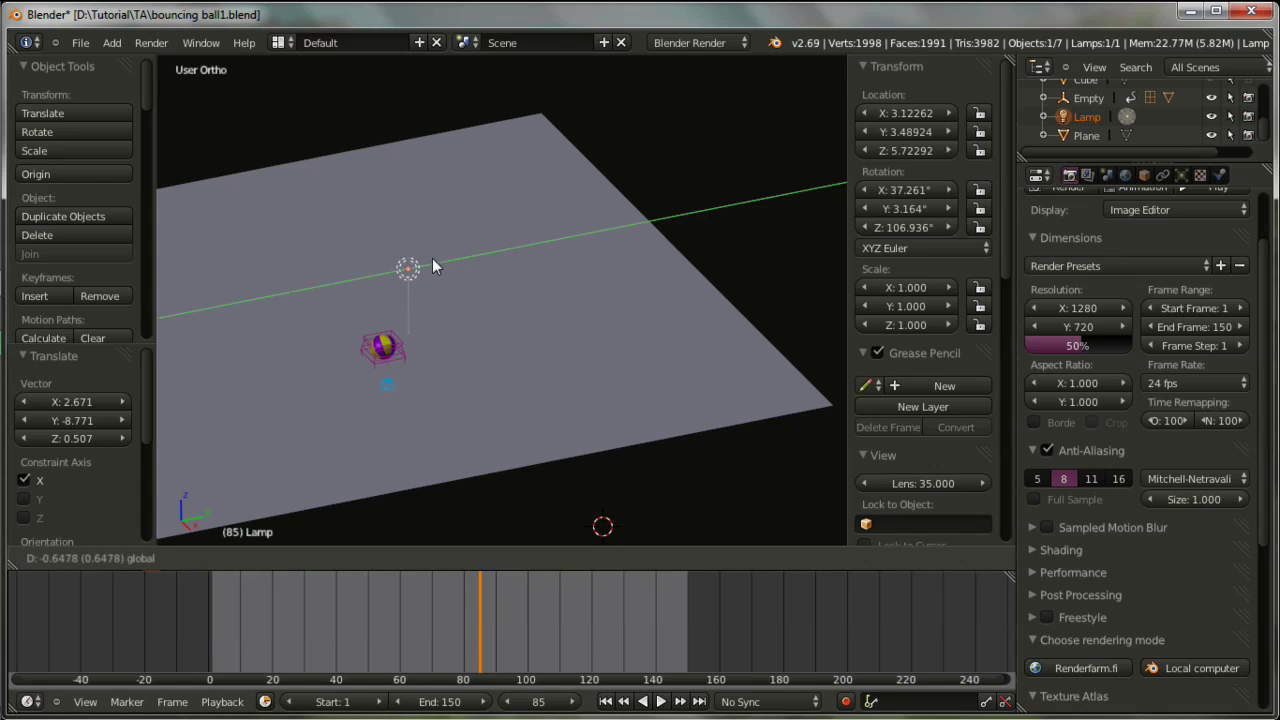
left_click(429, 257)
mouse_move(429, 257)
middle_mouse_down()
mouse_move(467, 282)
mouse_move(508, 267)
middle_mouse_up()
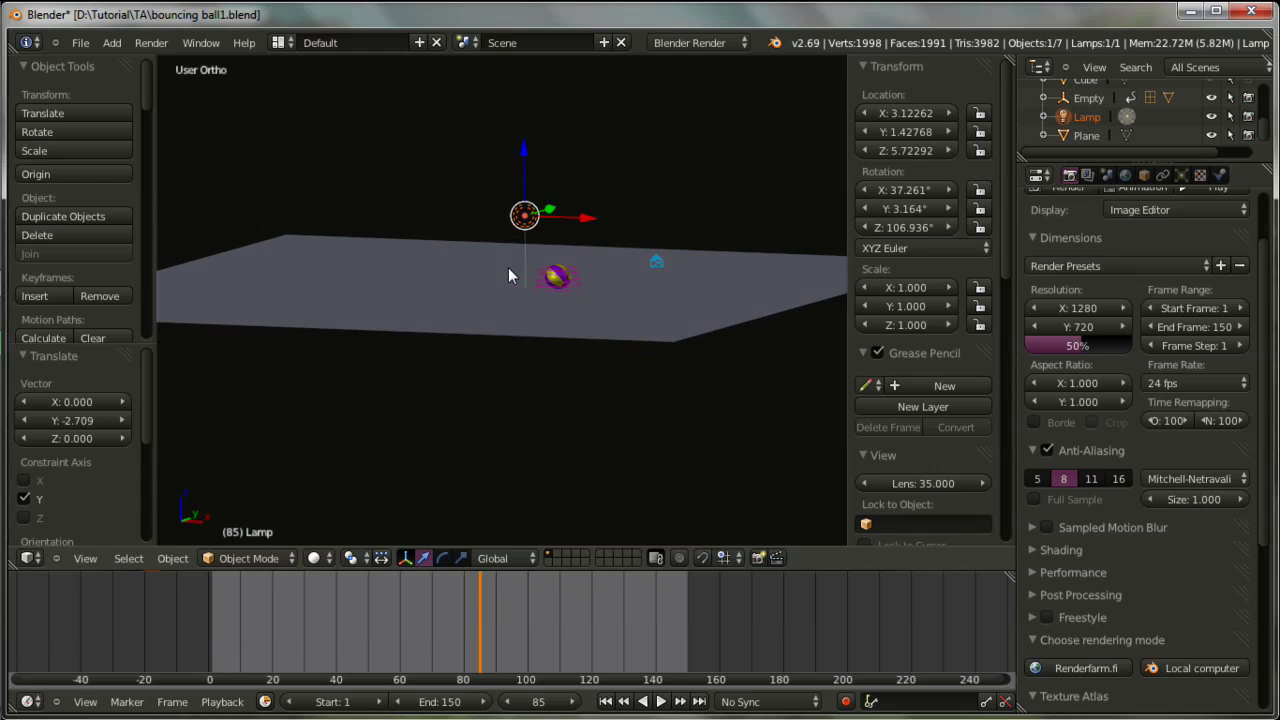
left_click_drag(533, 163, 530, 147)
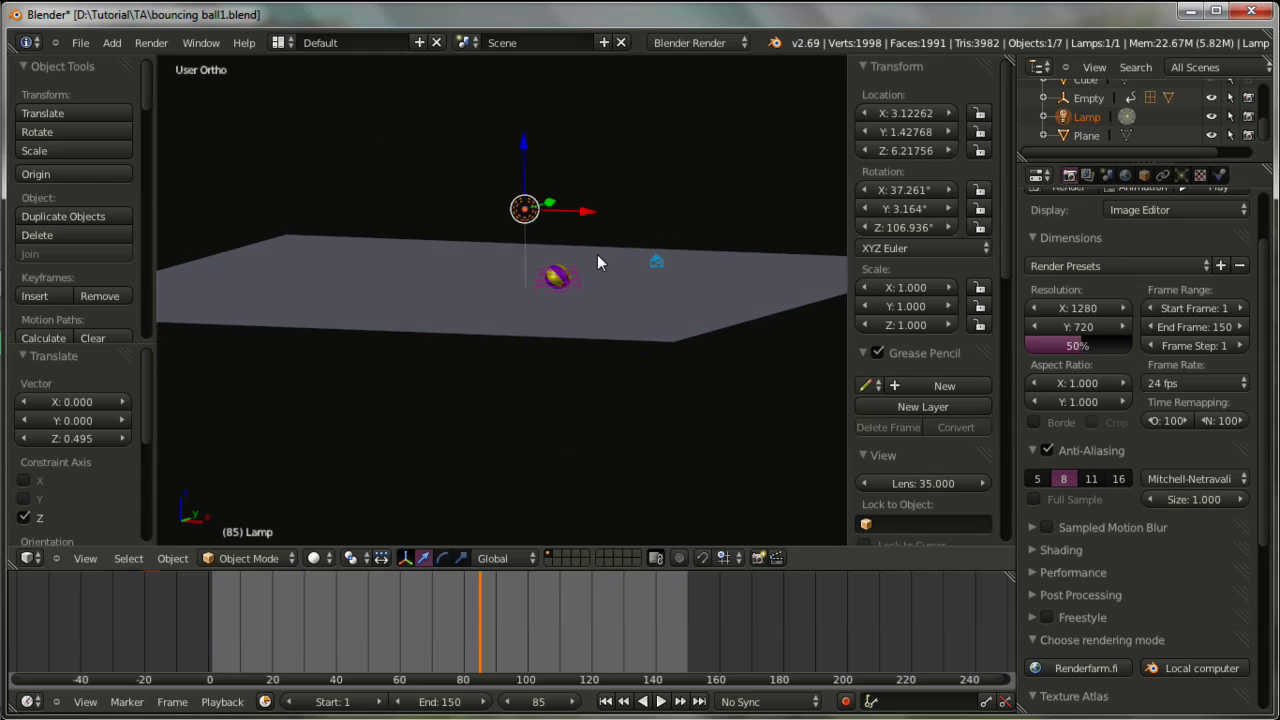
middle_click_drag(597, 262, 595, 385)
left_click_drag(617, 338, 645, 342)
middle_click_drag(645, 342, 569, 343)
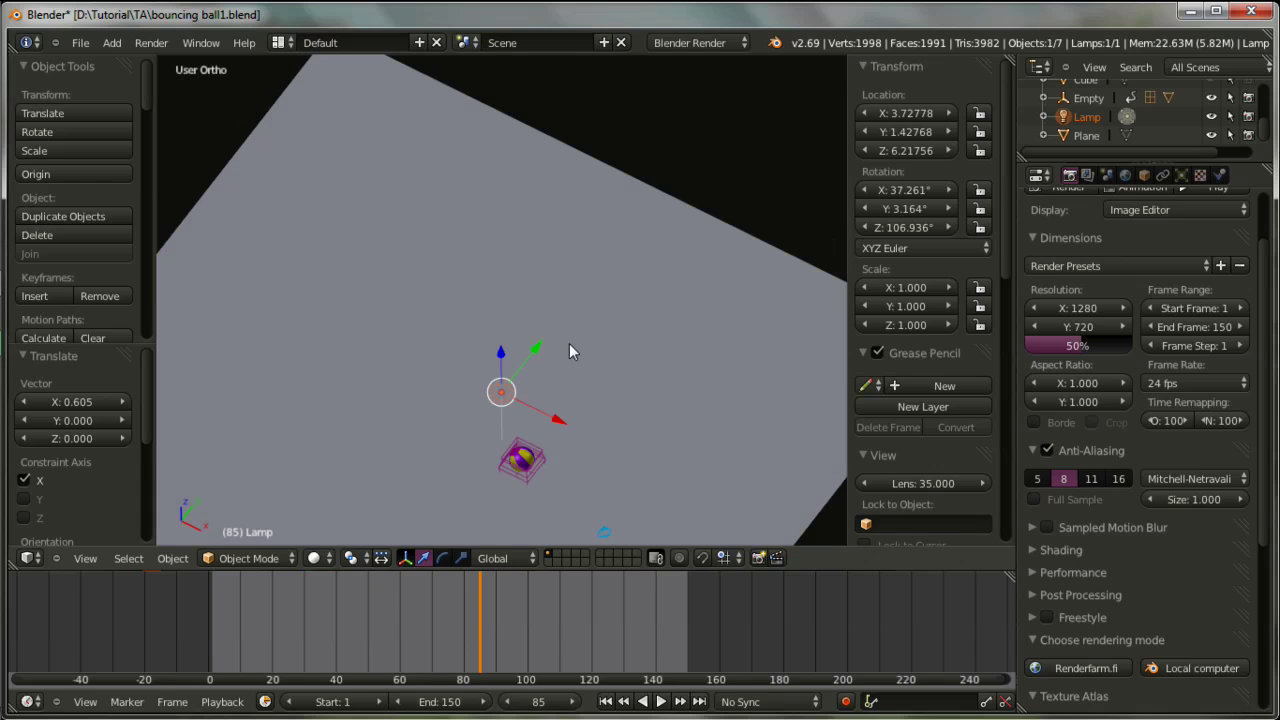
left_click_drag(537, 347, 505, 376)
left_click_drag(556, 426, 574, 434)
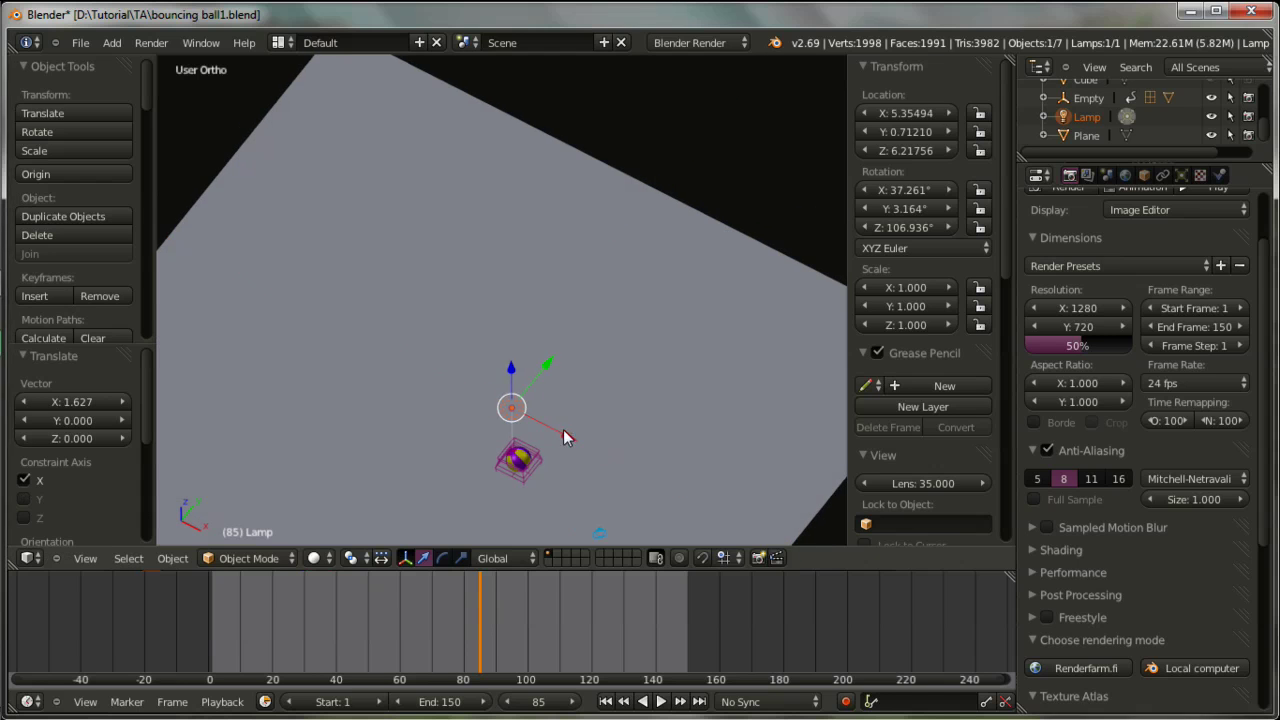
middle_click_drag(574, 434, 533, 378)
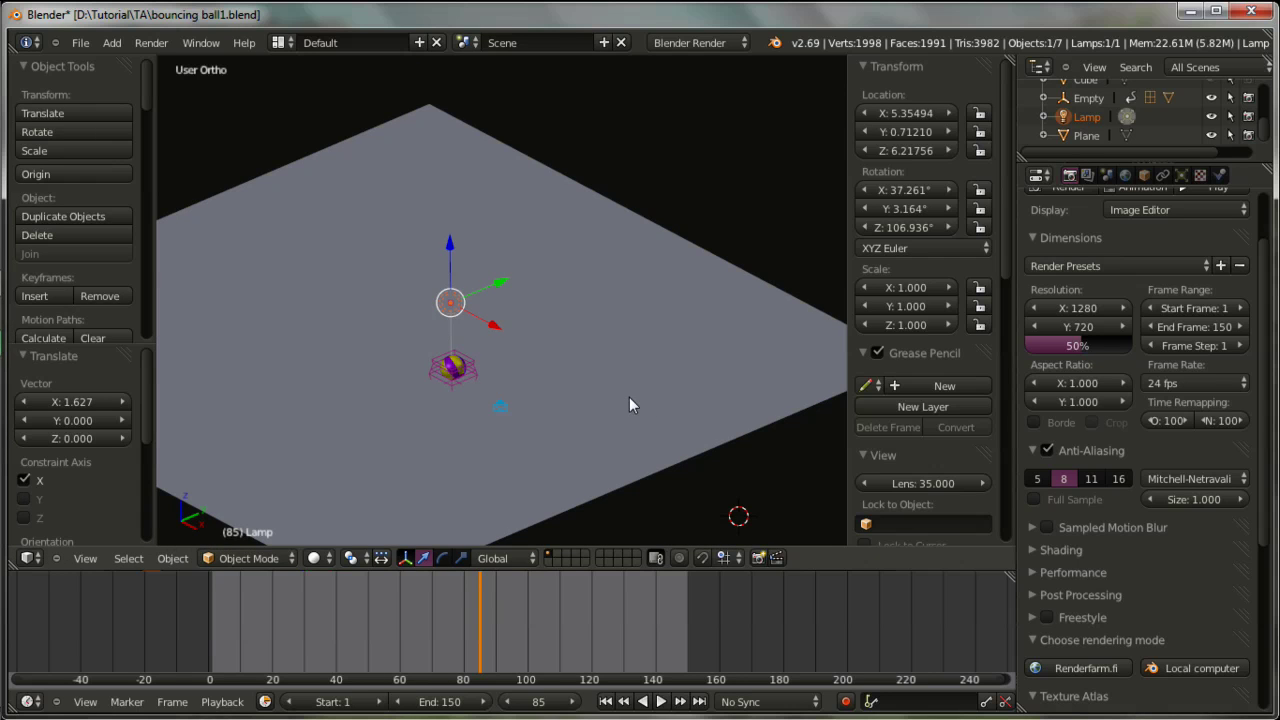
- Test-render frame 85, then select the camera
key("F12")
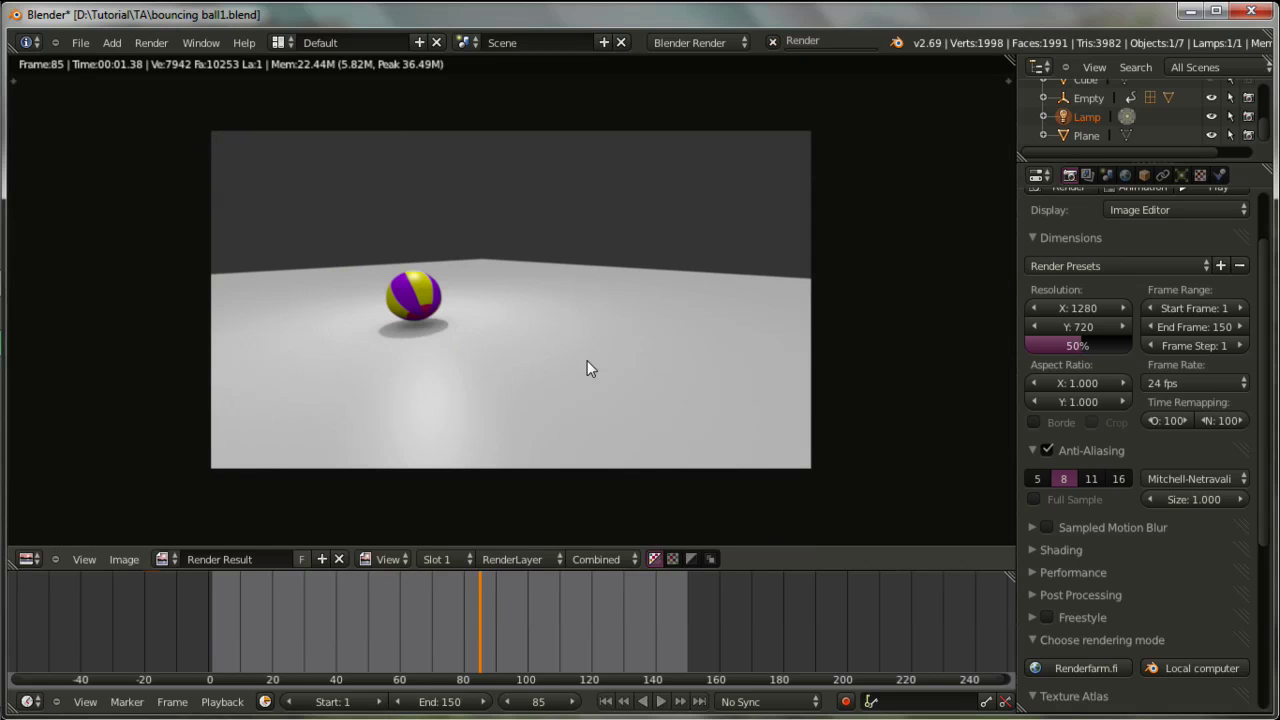
key("Escape")
scroll(1085, 503, "down", 1)
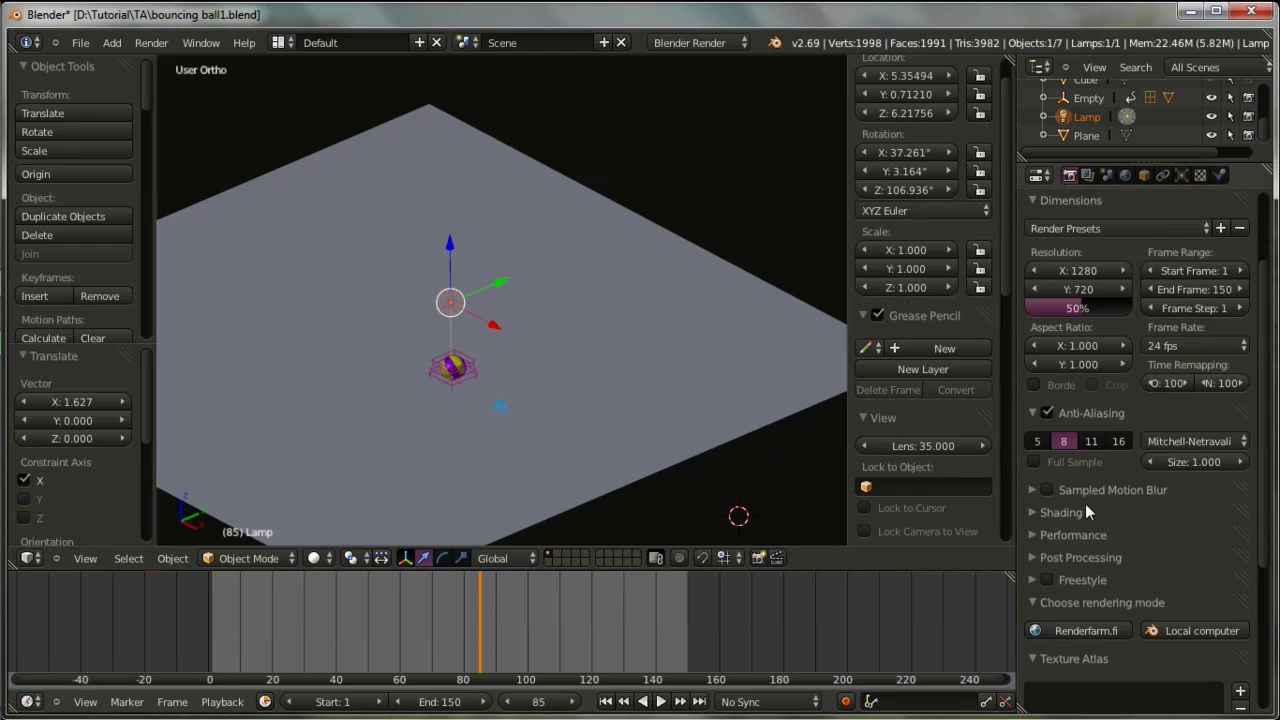
scroll(1098, 543, "down", 2)
scroll(1098, 554, "down", 1)
scroll(1066, 474, "down", 2)
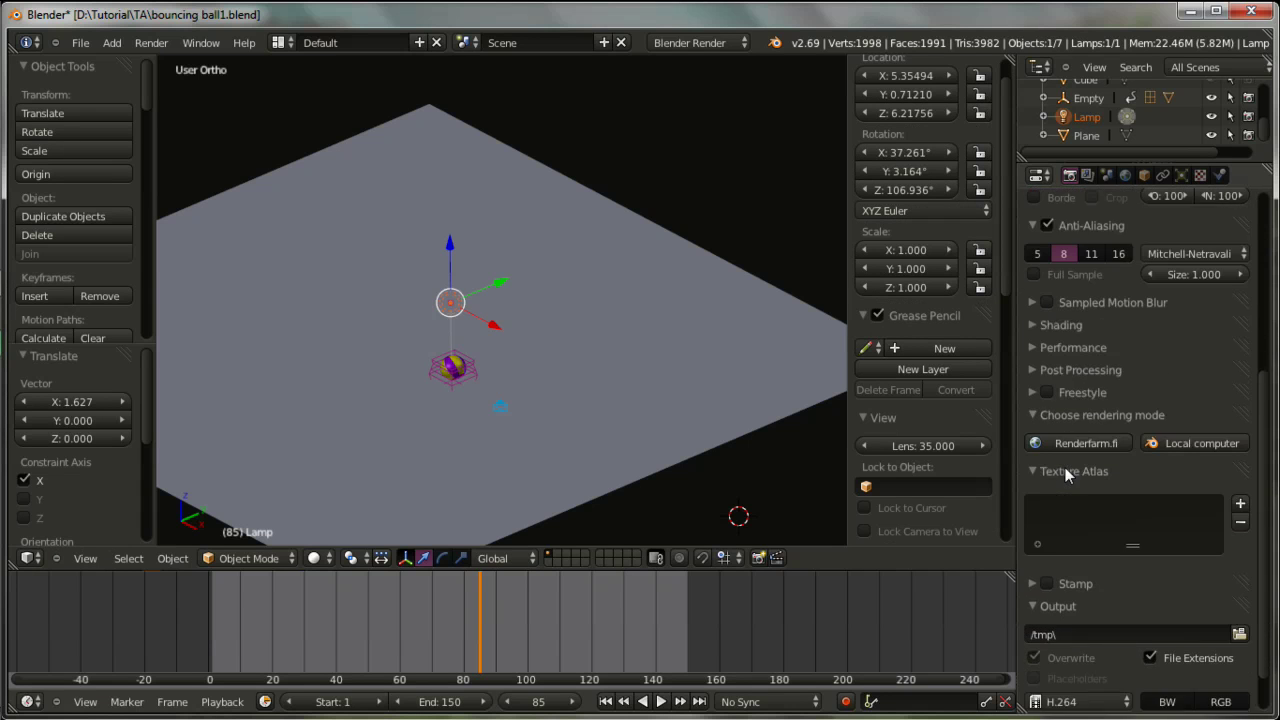
scroll(1066, 474, "up", 5)
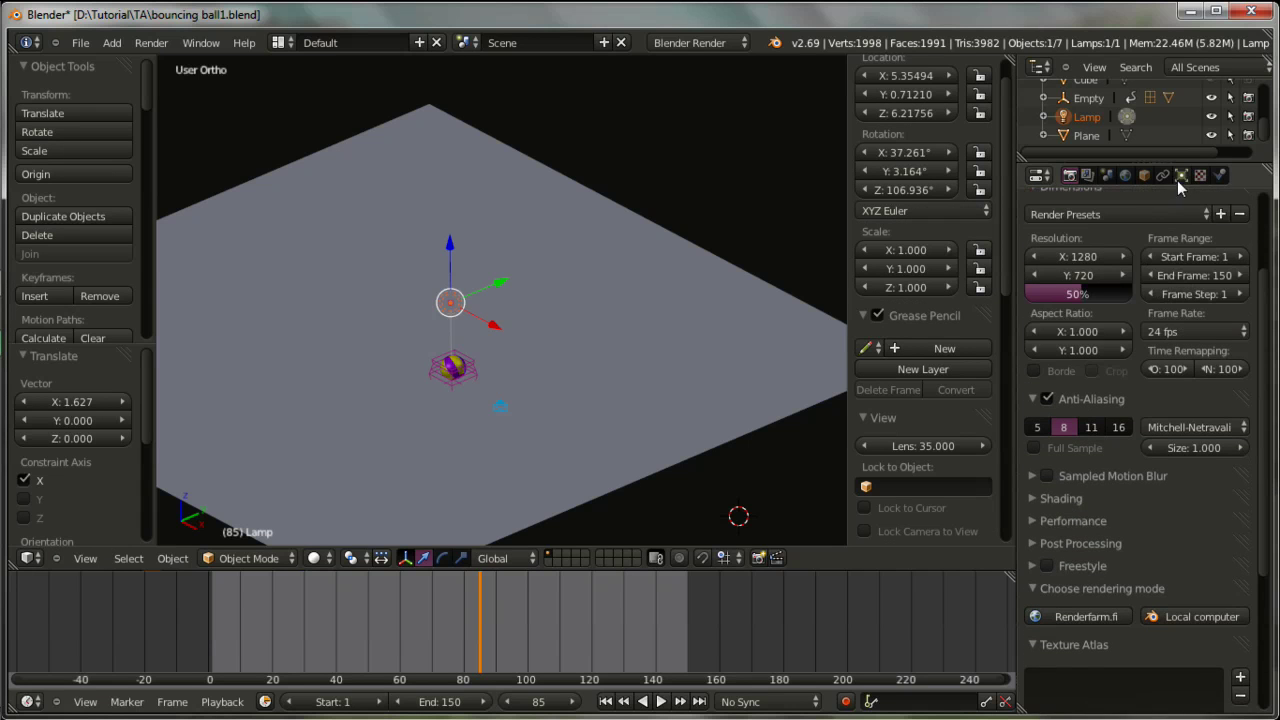
right_click(503, 409)
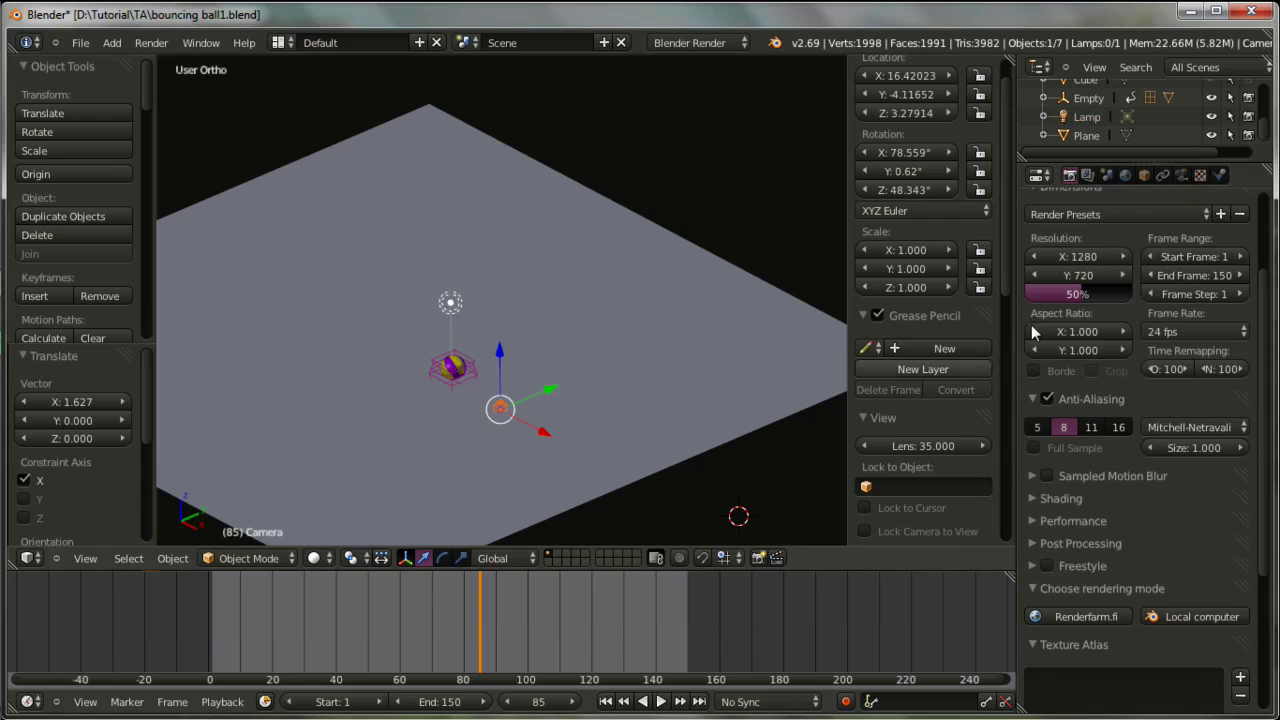
- Expand Performance, Shading and Motion Blur panels, then show the camera's 15 mm perspective lens
scroll(1113, 300, "up", 2)
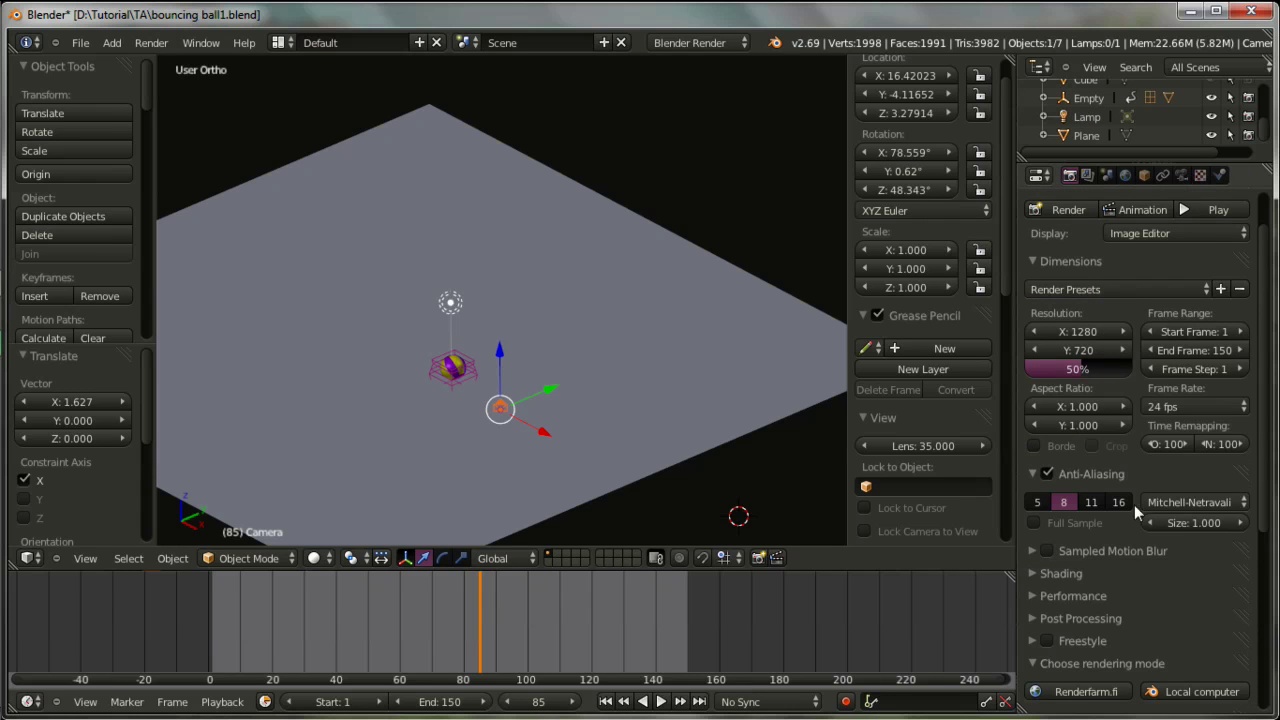
scroll(1150, 258, "down", 3)
scroll(1165, 205, "down", 3)
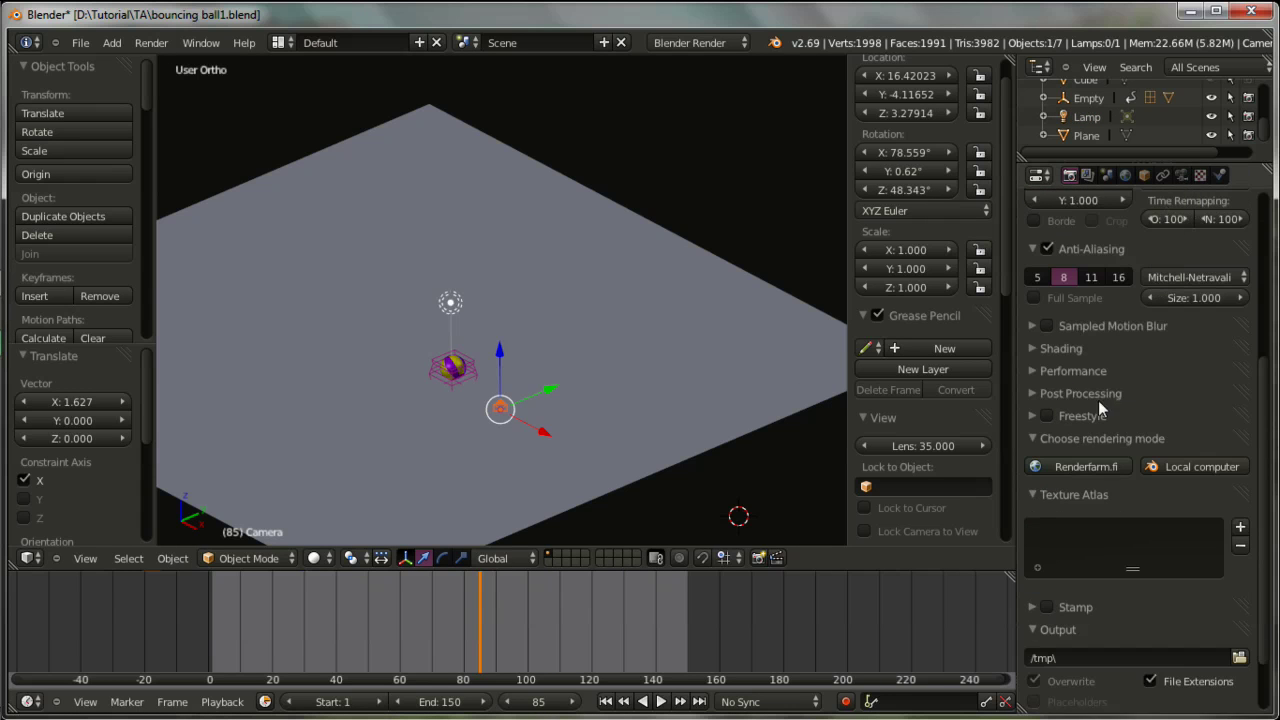
scroll(1098, 400, "down", 2)
left_click(1039, 295)
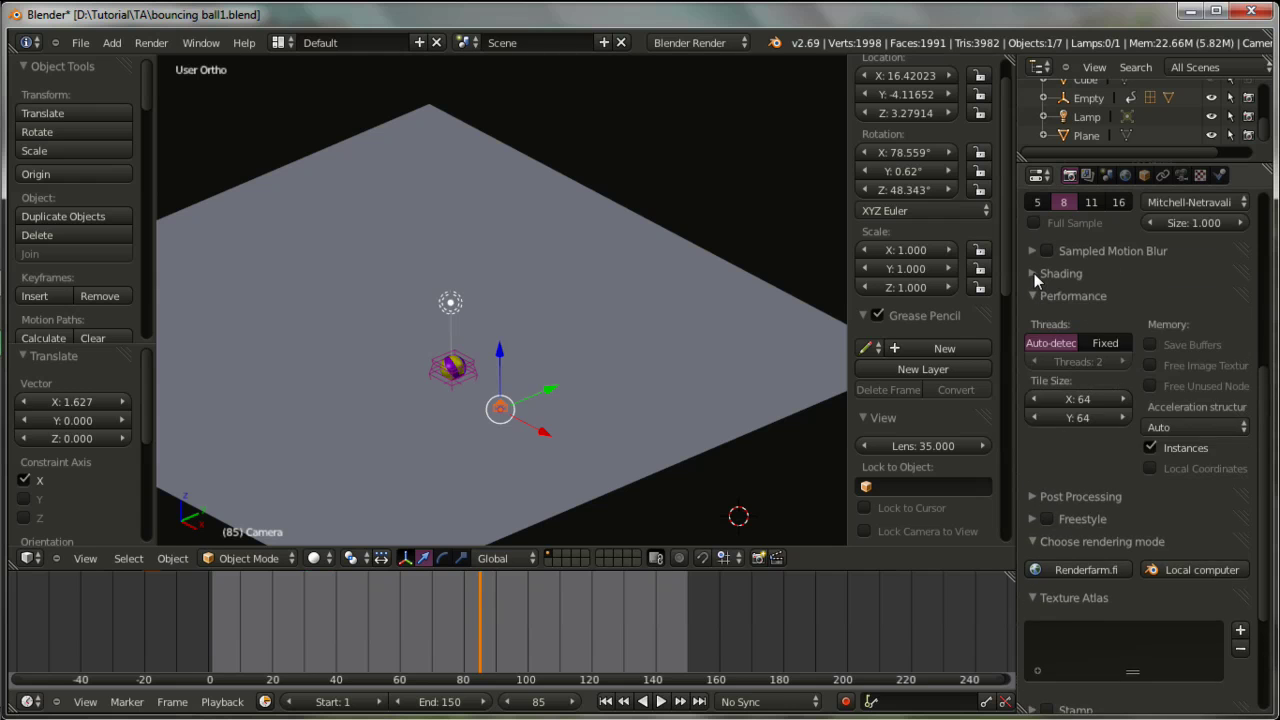
left_click(1033, 272)
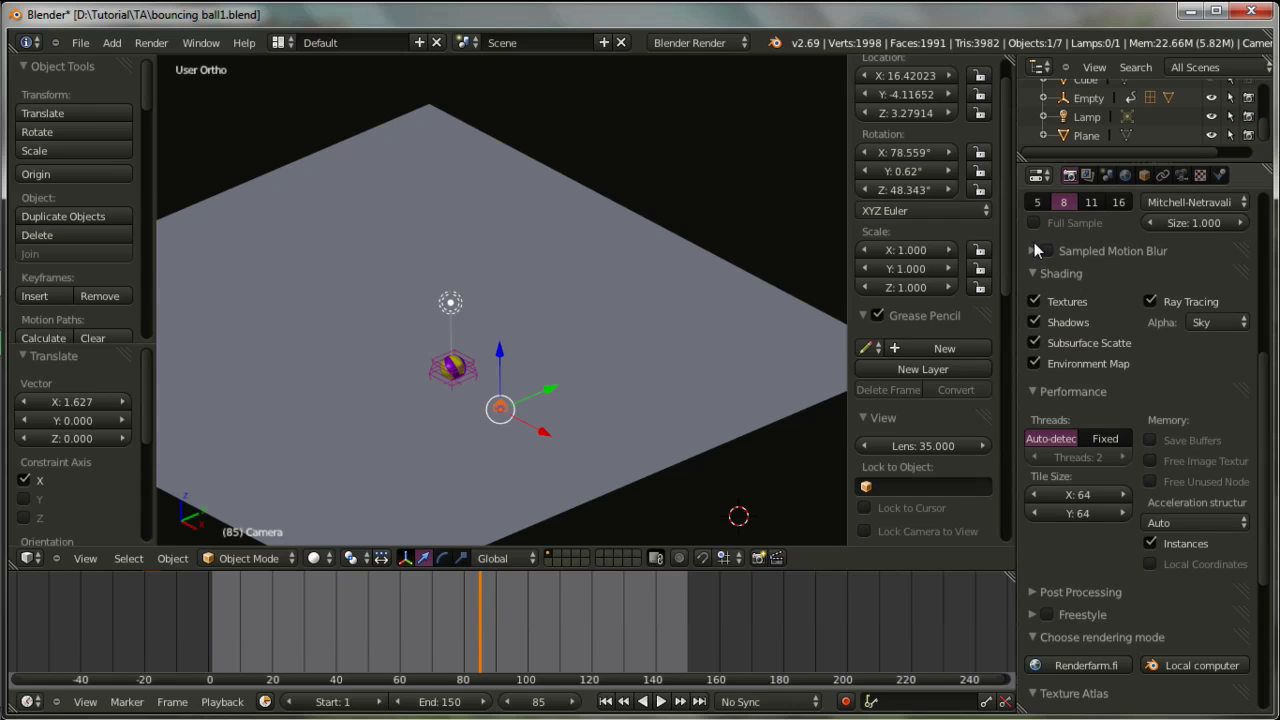
left_click(1041, 251)
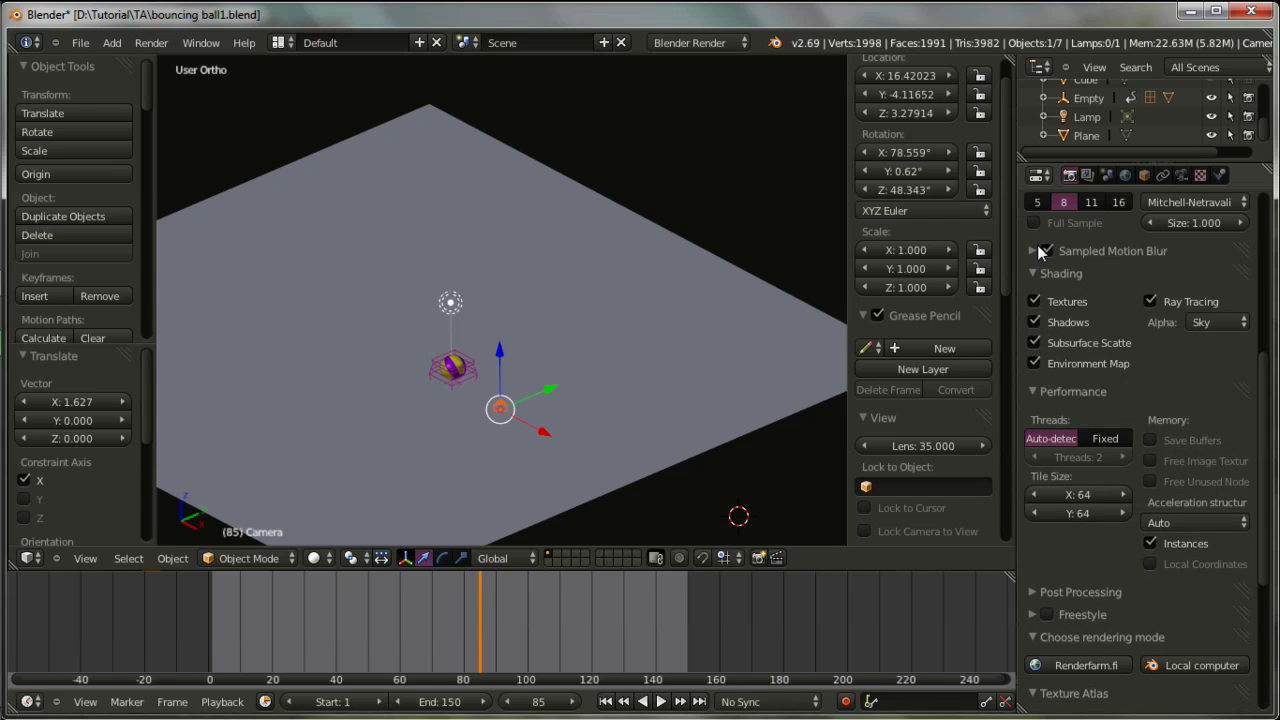
scroll(1037, 336, "down", 5)
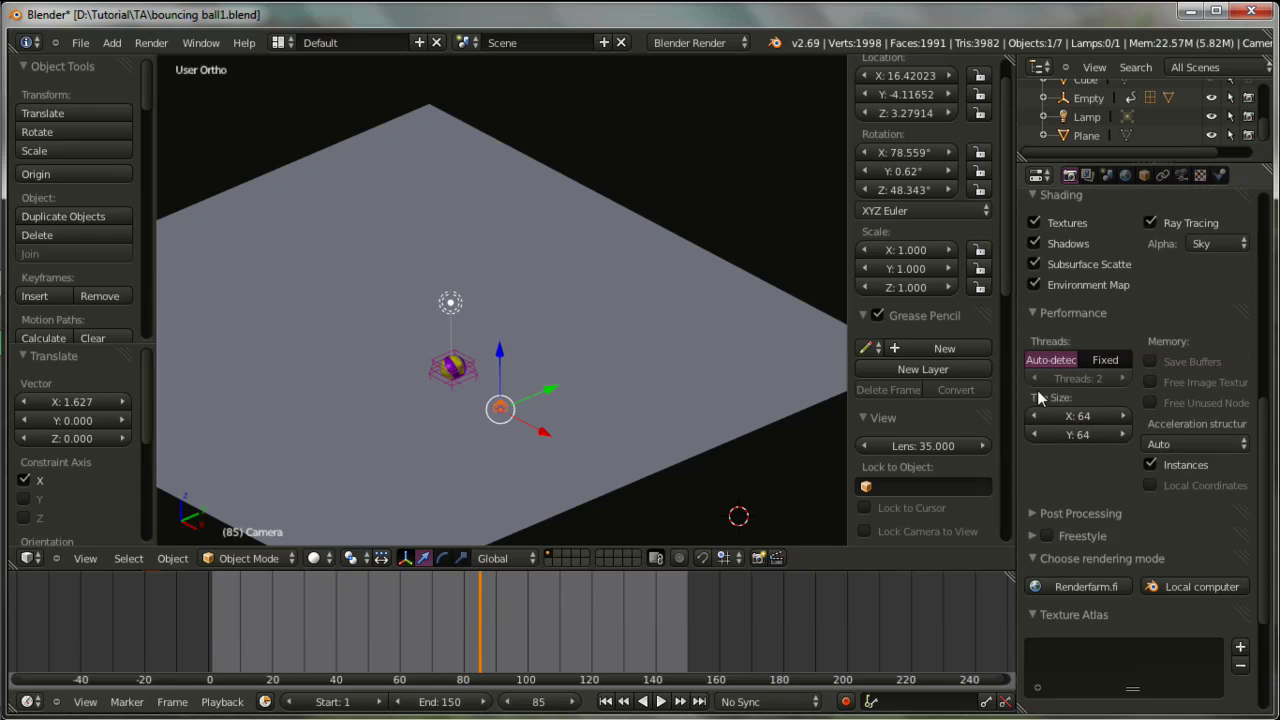
scroll(1031, 405, "down", 2)
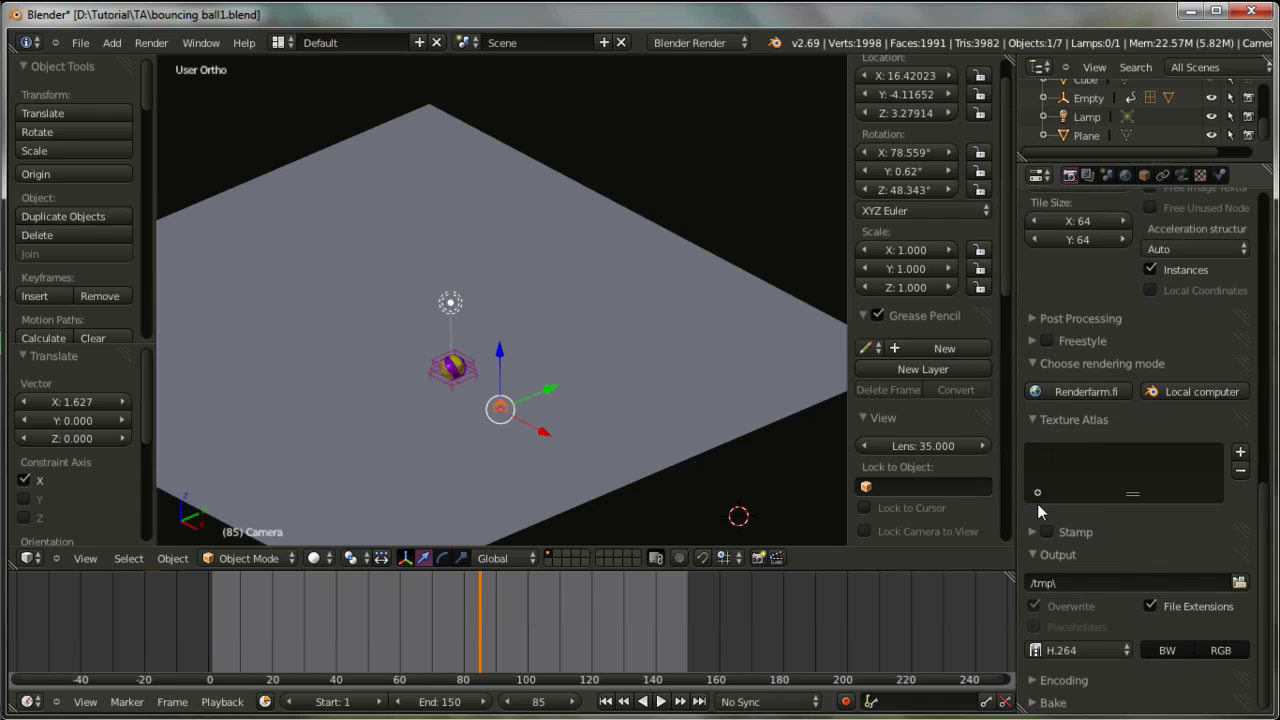
scroll(1080, 576, "up", 4)
scroll(1076, 576, "up", 6)
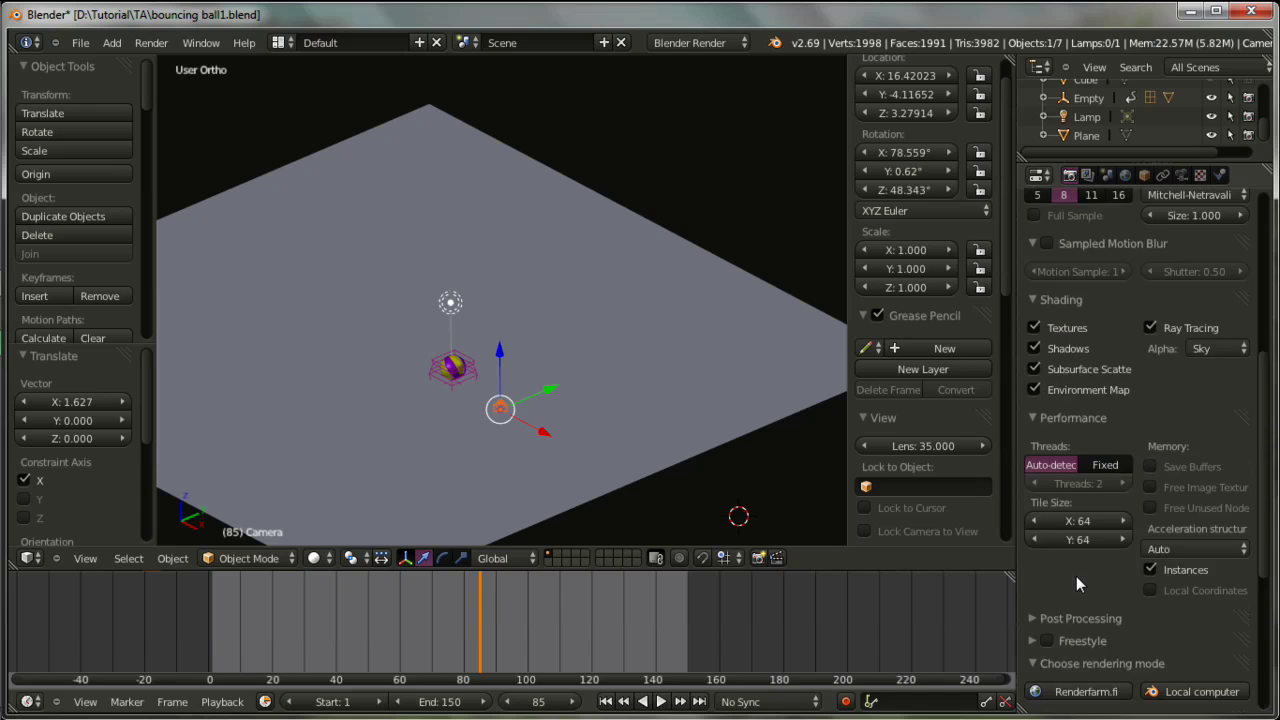
scroll(1076, 576, "up", 5)
scroll(1076, 576, "up", 5)
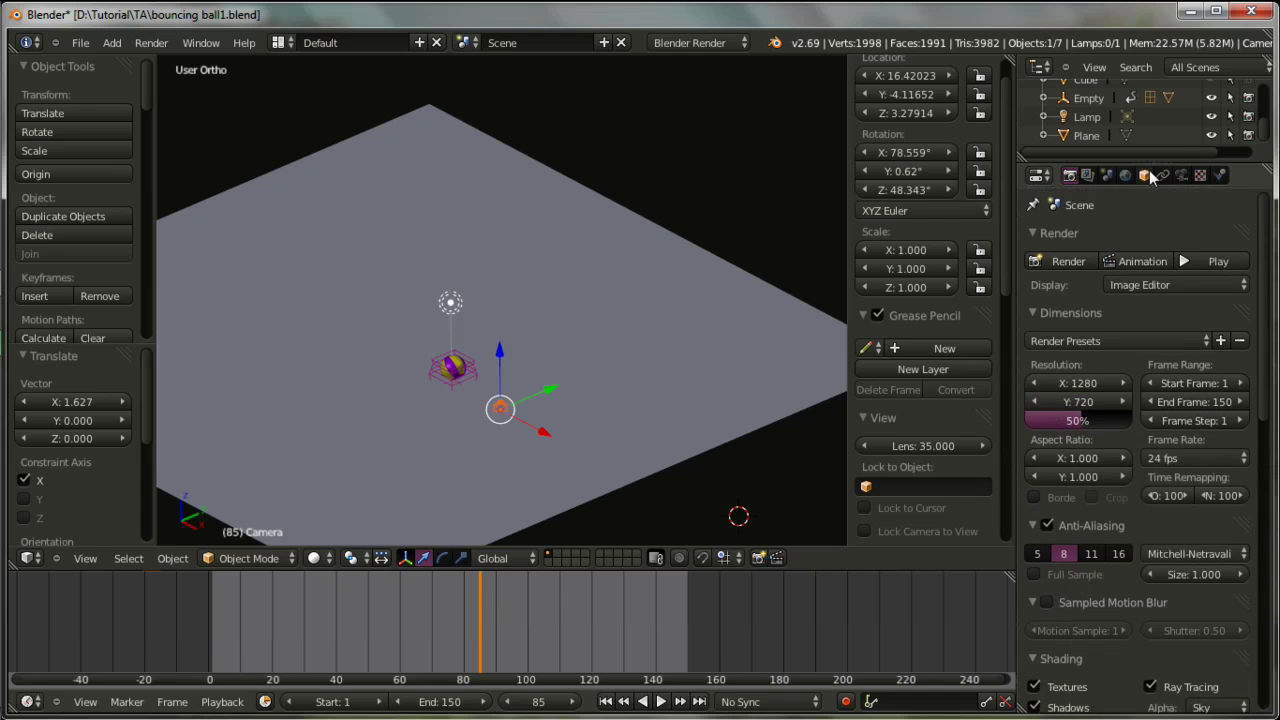
left_click(1181, 175)
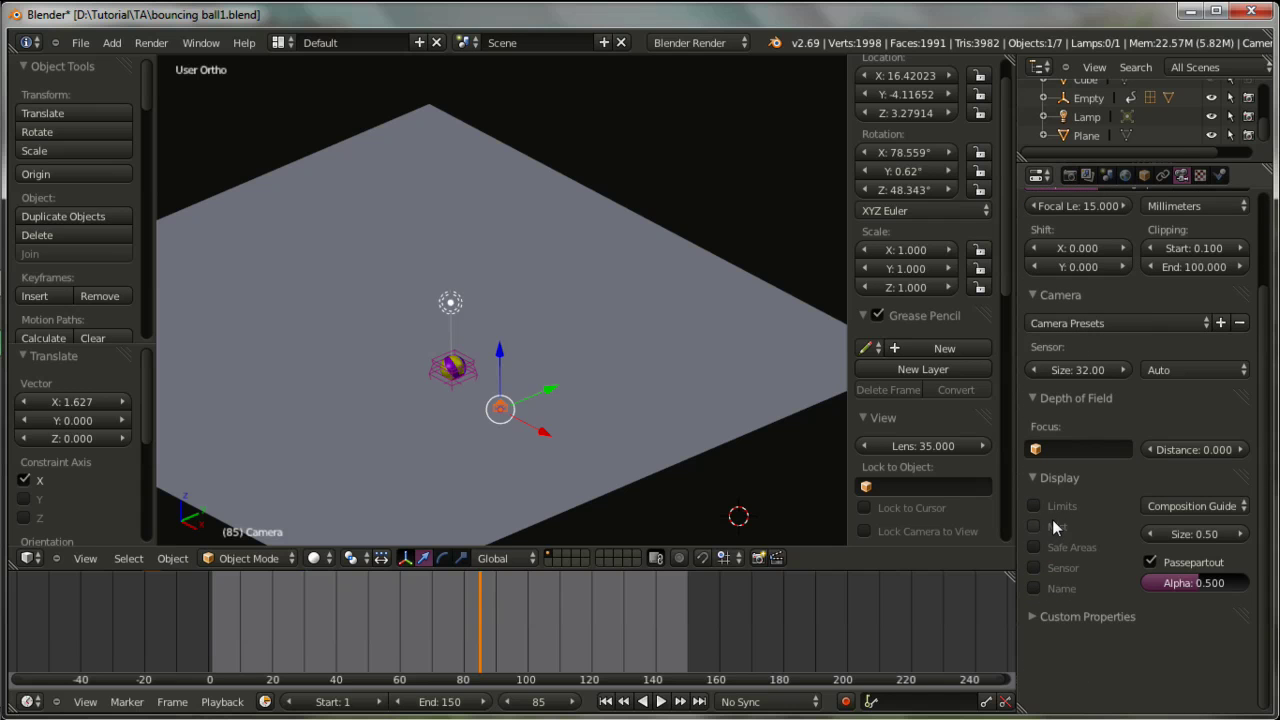
scroll(1053, 533, "up", 3)
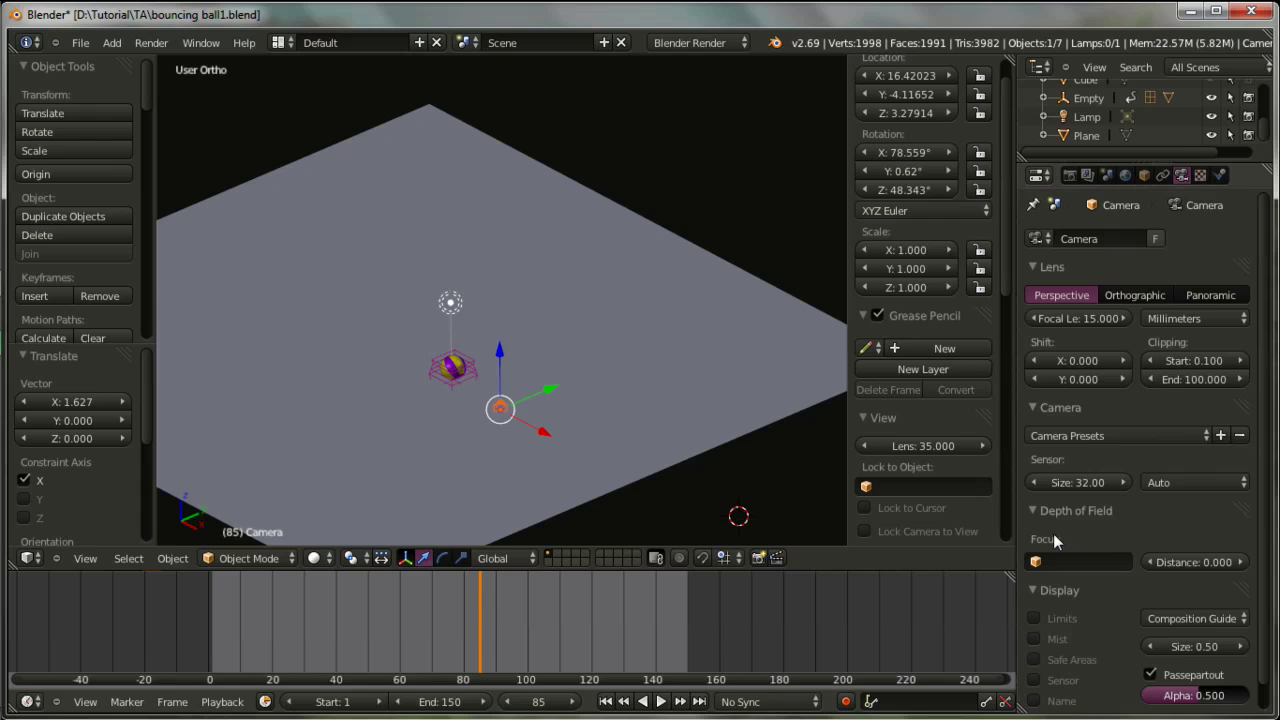
- Enable world Mist with minimum 0.100 and test-render the frame to check it
left_click(1125, 175)
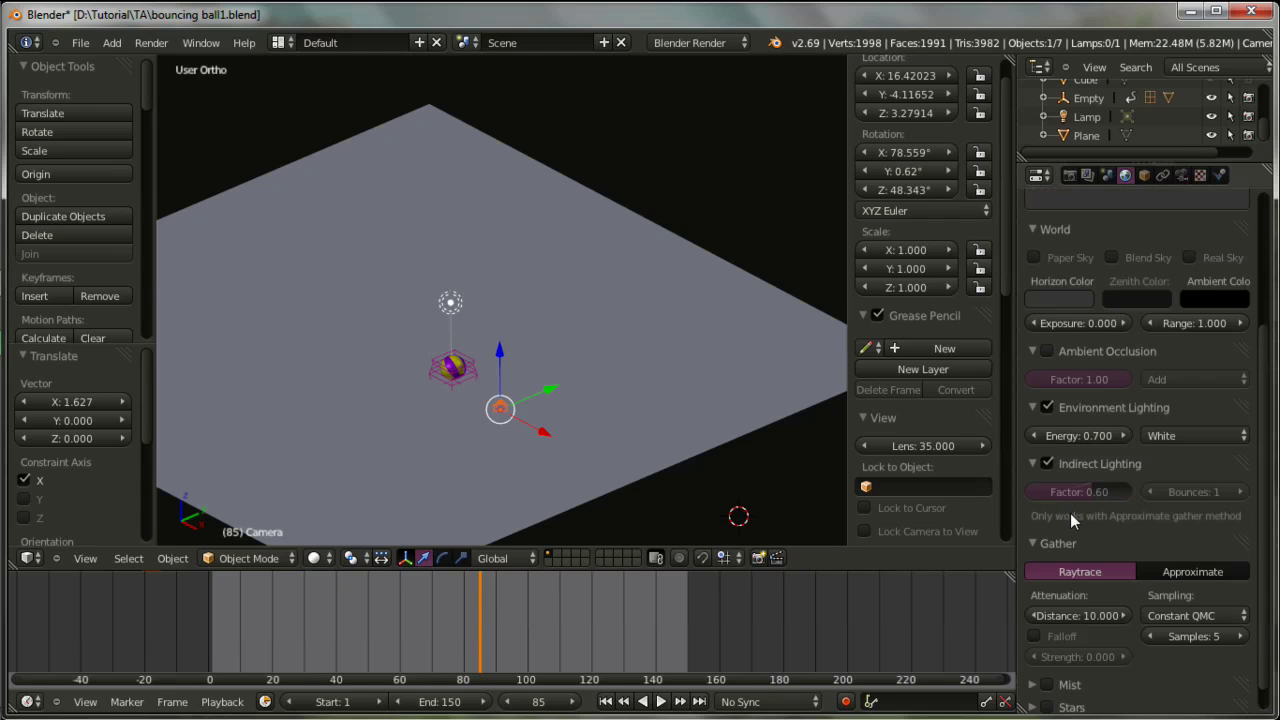
scroll(1070, 513, "down", 1)
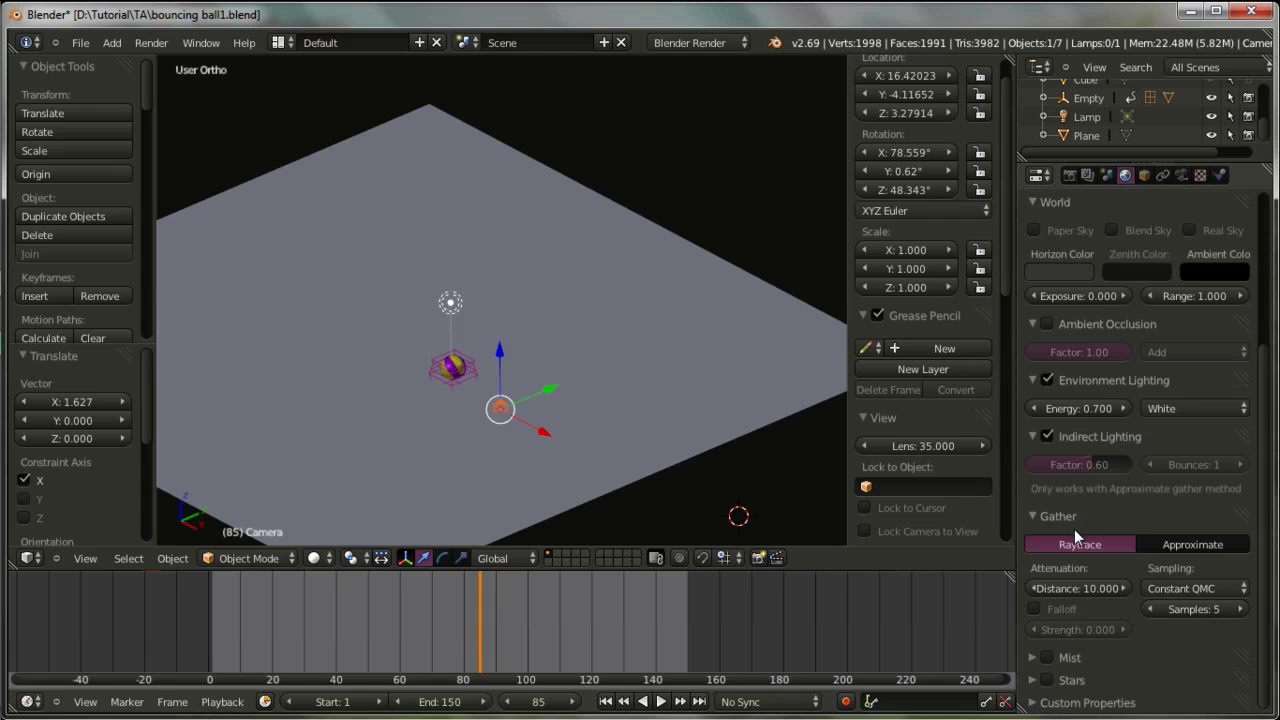
left_click(1034, 656)
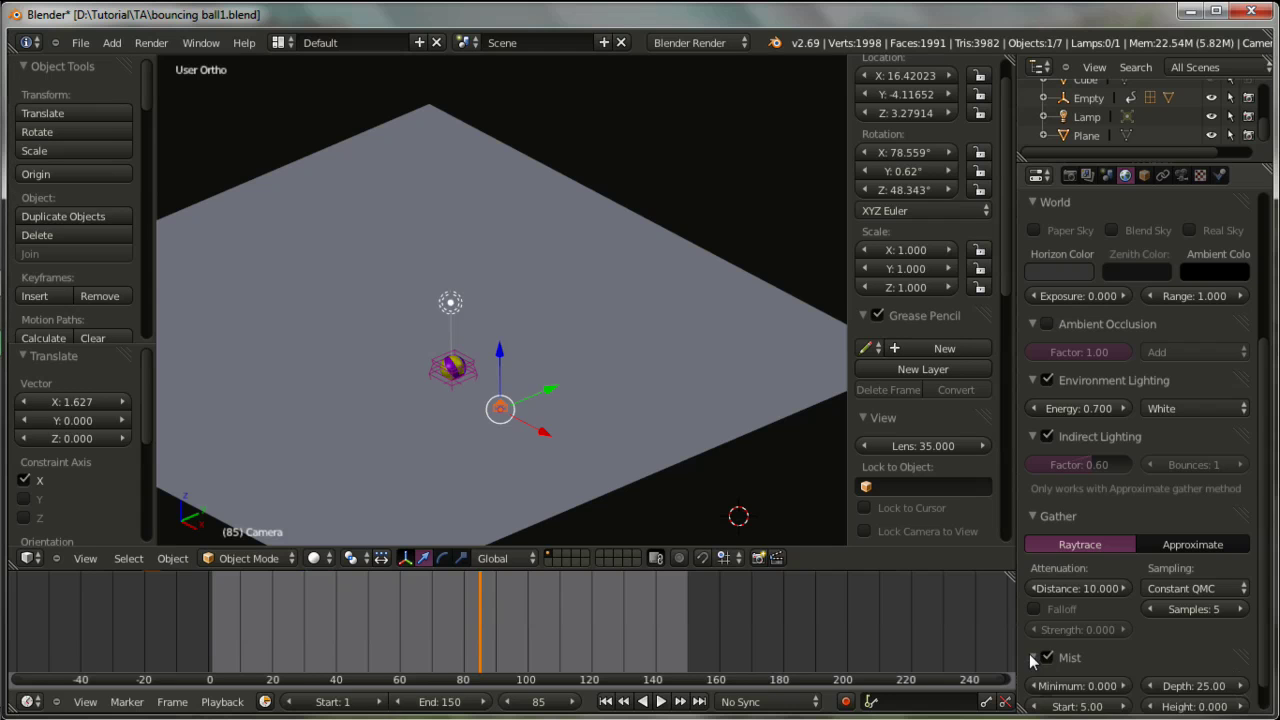
scroll(1041, 651, "down", 3)
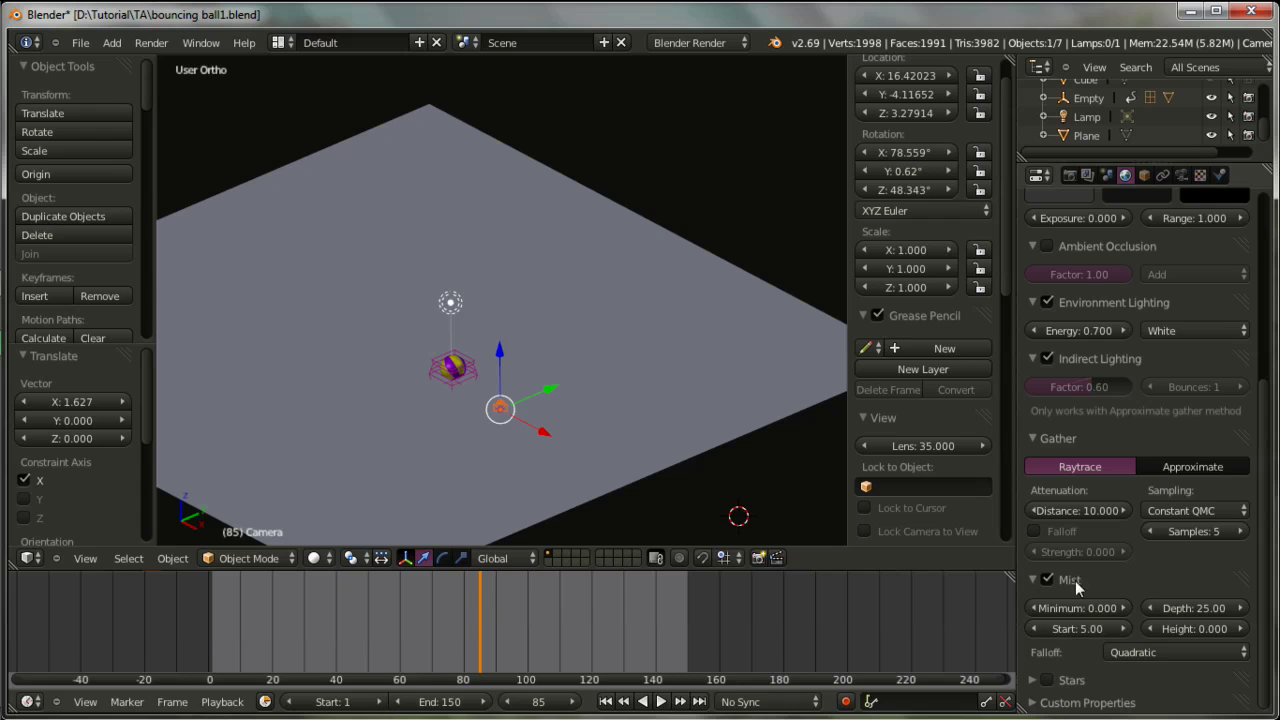
mouse_move(1061, 610)
left_mouse_down()
mouse_move(1100, 608)
mouse_move(1045, 610)
mouse_move(1065, 610)
left_mouse_up()
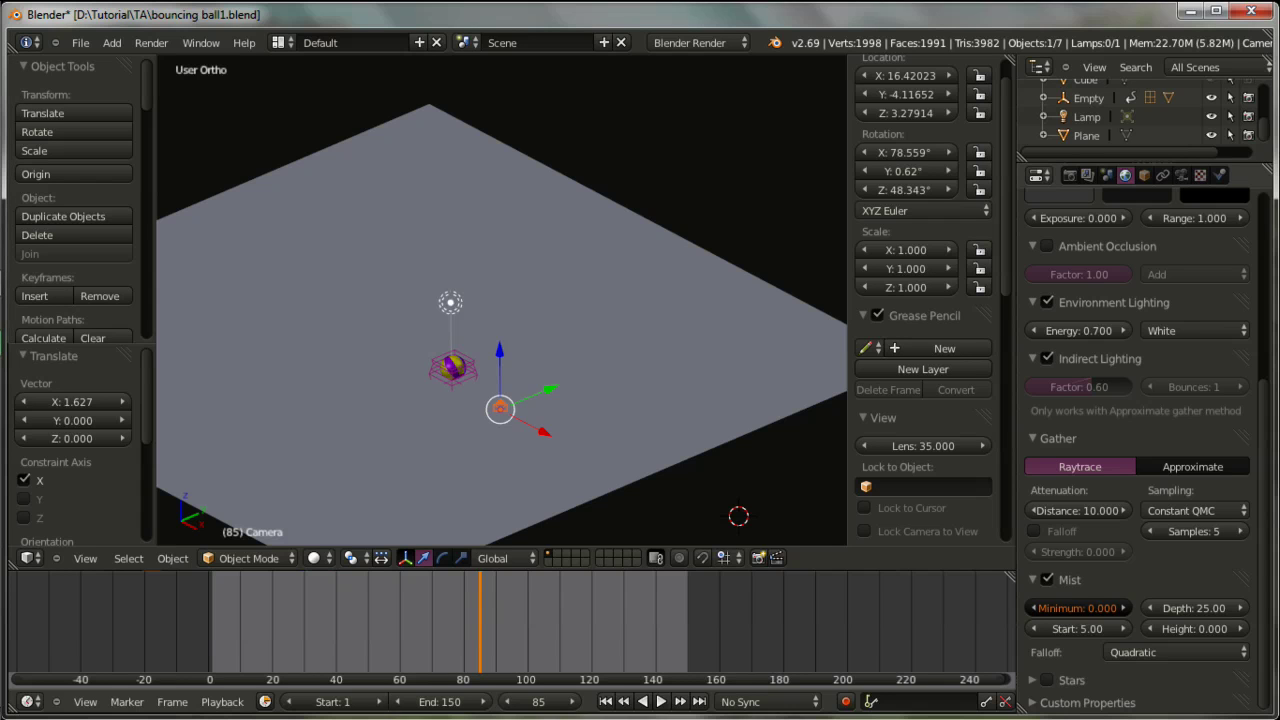
left_click_drag(1065, 610, 1081, 610)
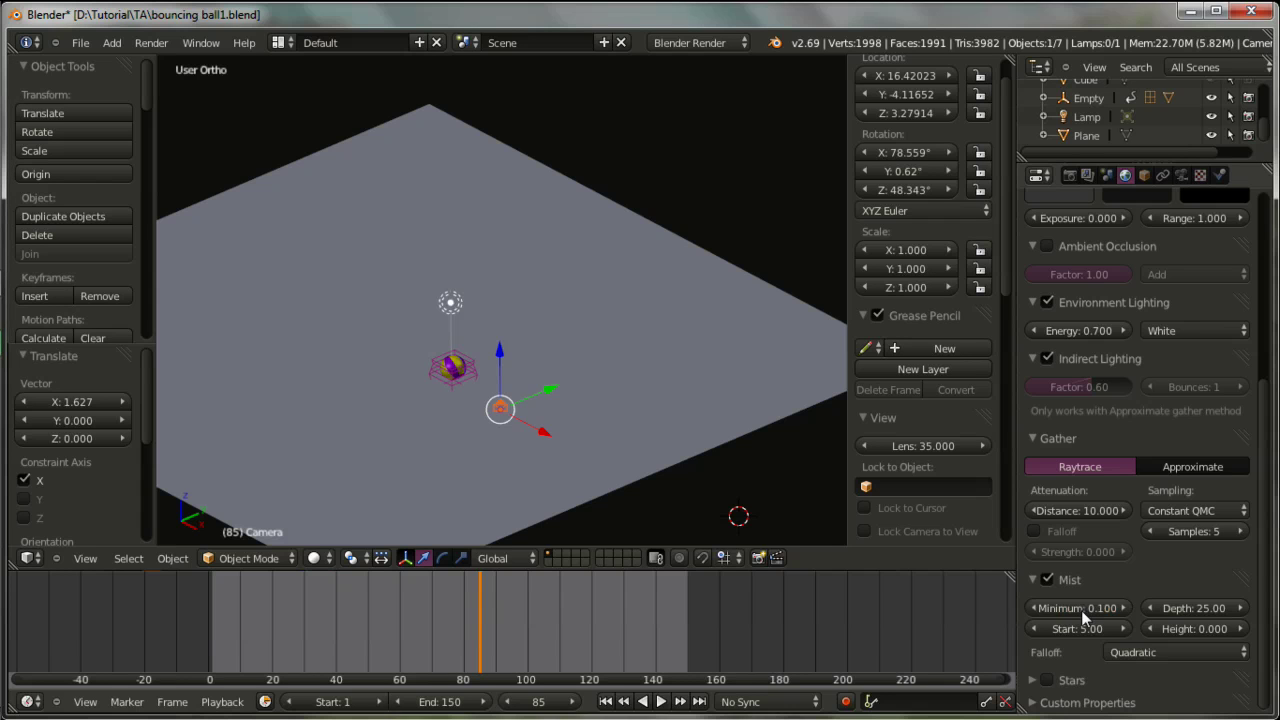
left_click(684, 432)
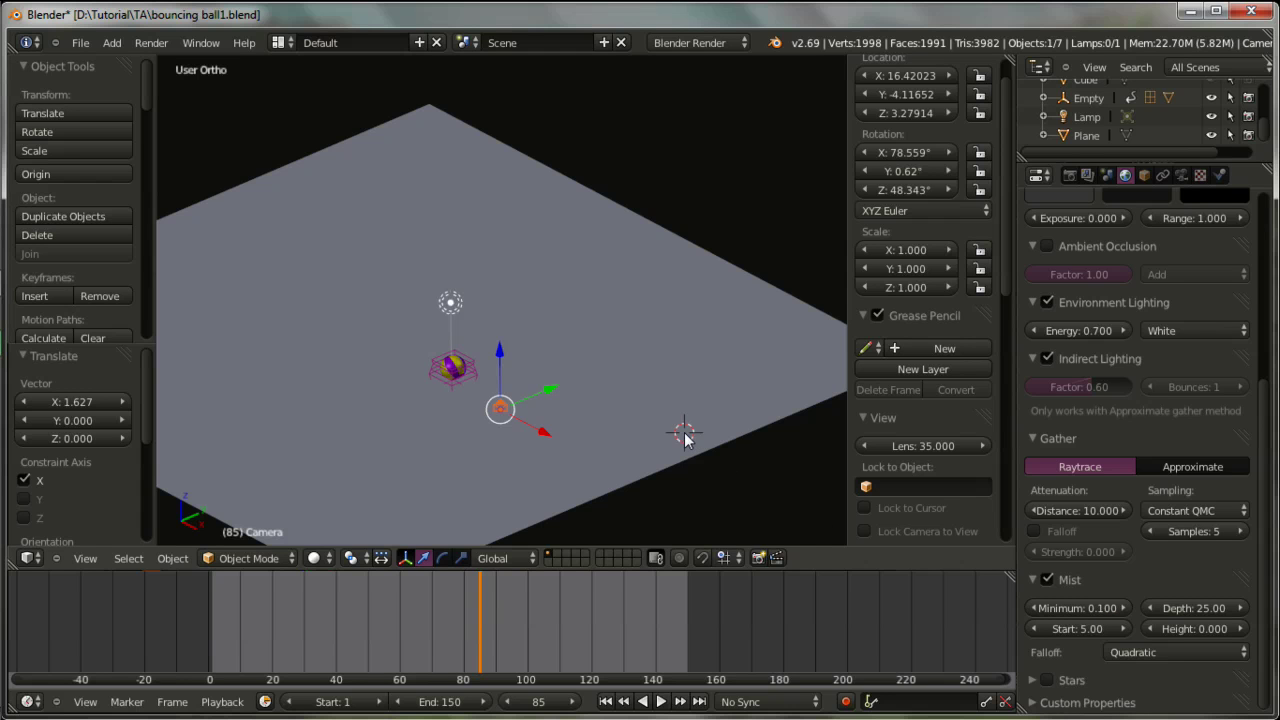
key("F12")
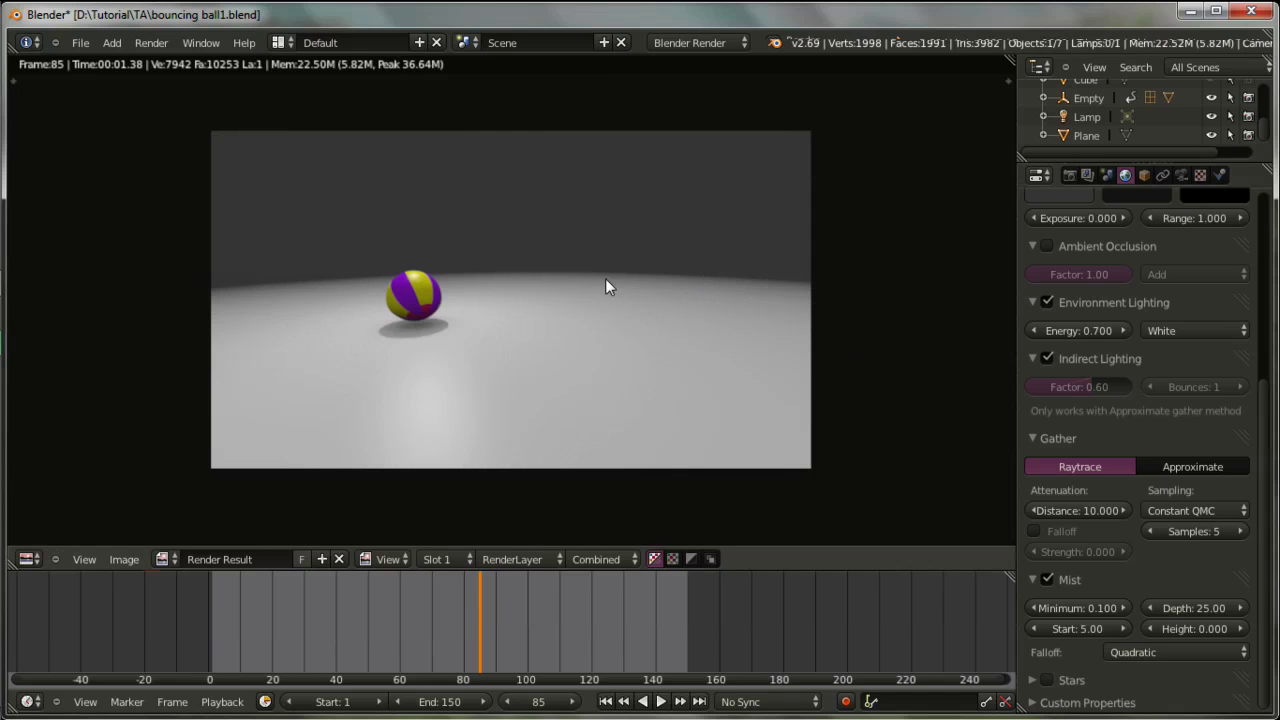
- Turn on Paper Sky and brighten the horizon colour to light grey
key("Escape")
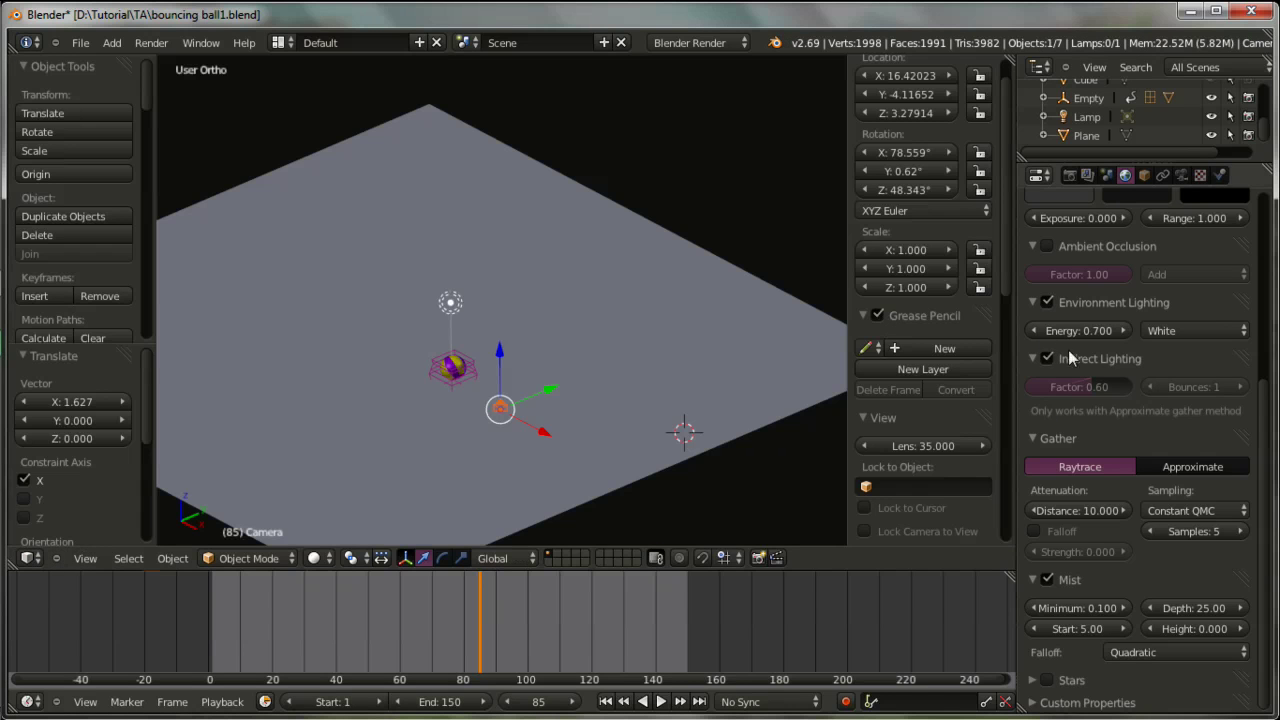
scroll(1090, 360, "up", 4)
scroll(1110, 367, "up", 1)
scroll(1049, 322, "up", 3)
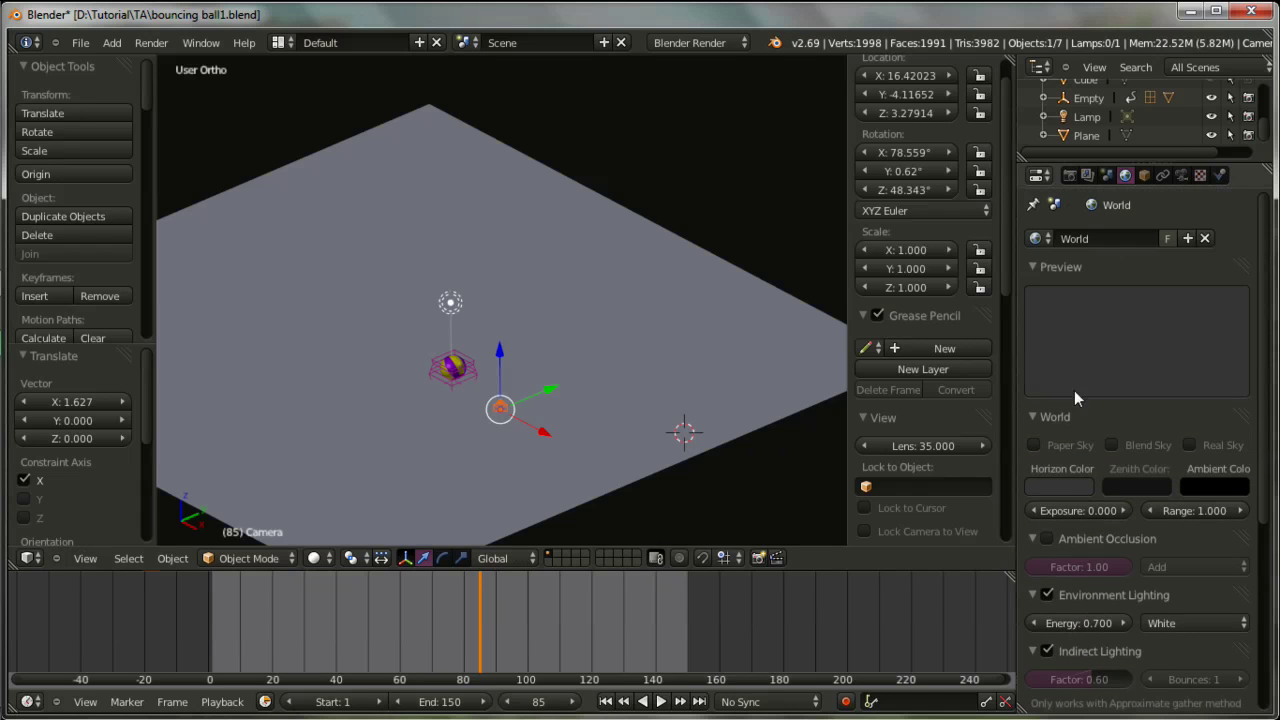
left_click(1035, 445)
left_click(1062, 486)
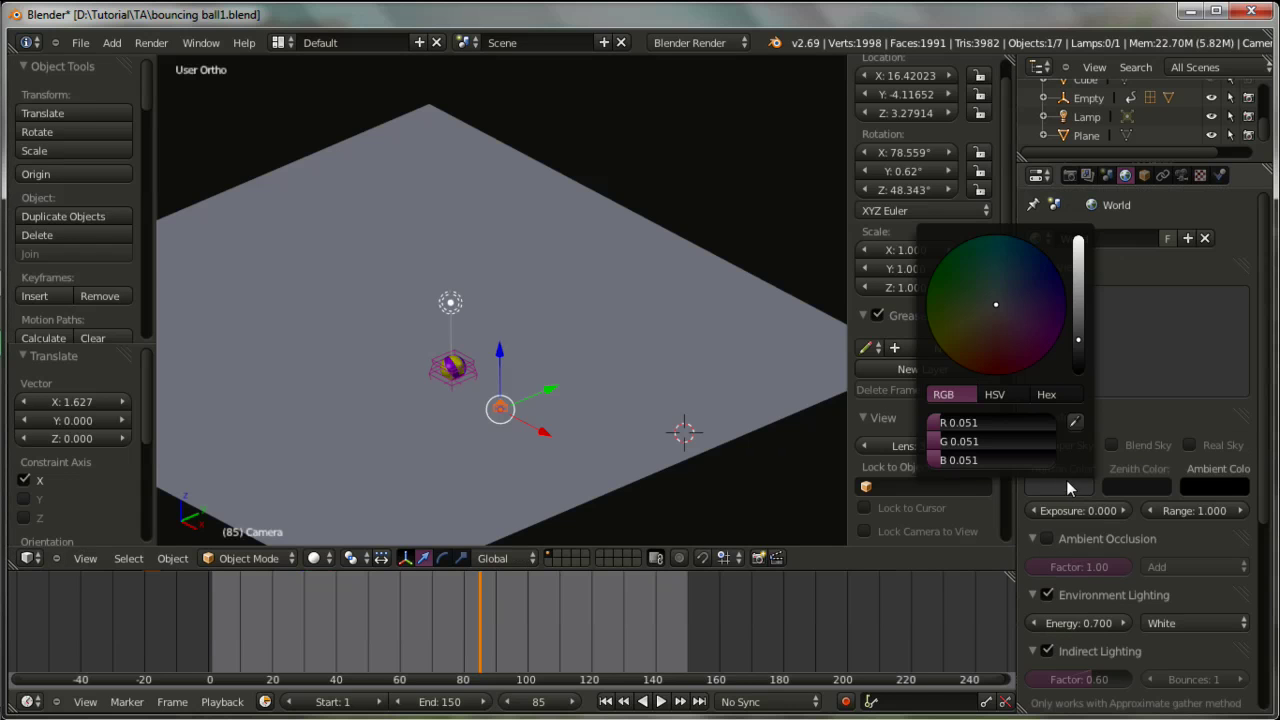
left_click_drag(1080, 347, 1078, 245)
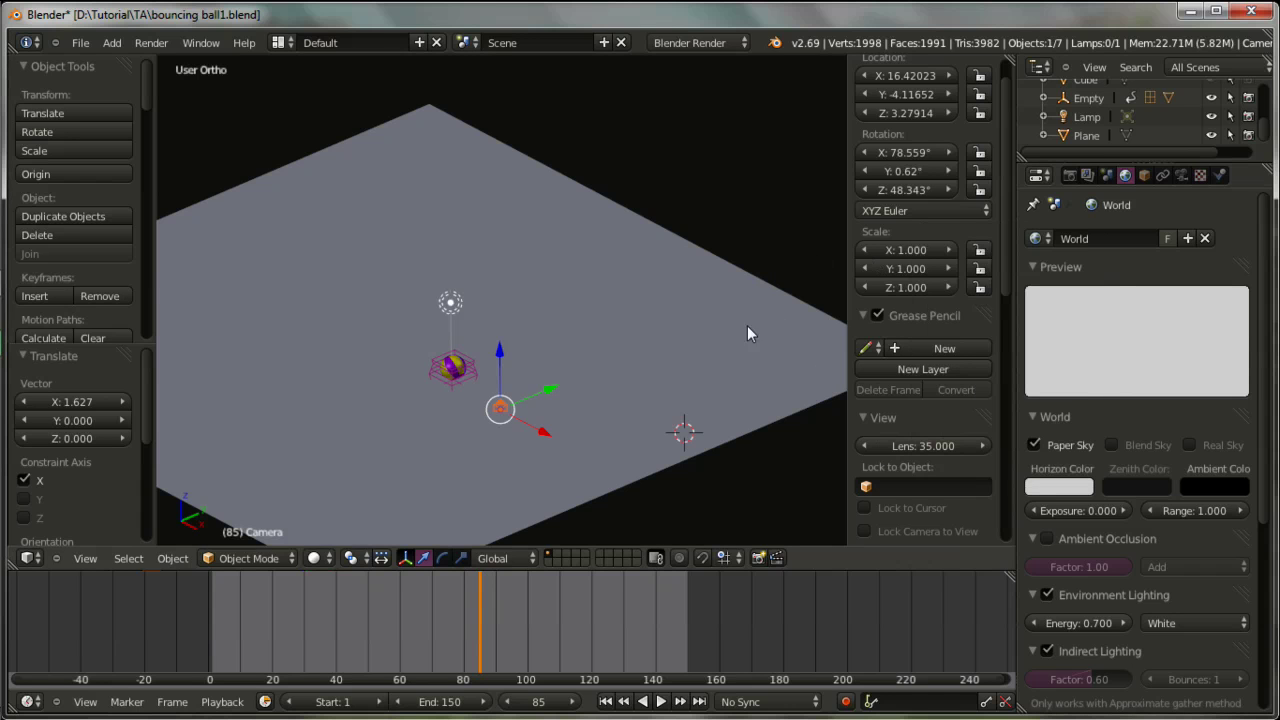
- Test-render the current frame, then frames 13 and about 35
key("F12")
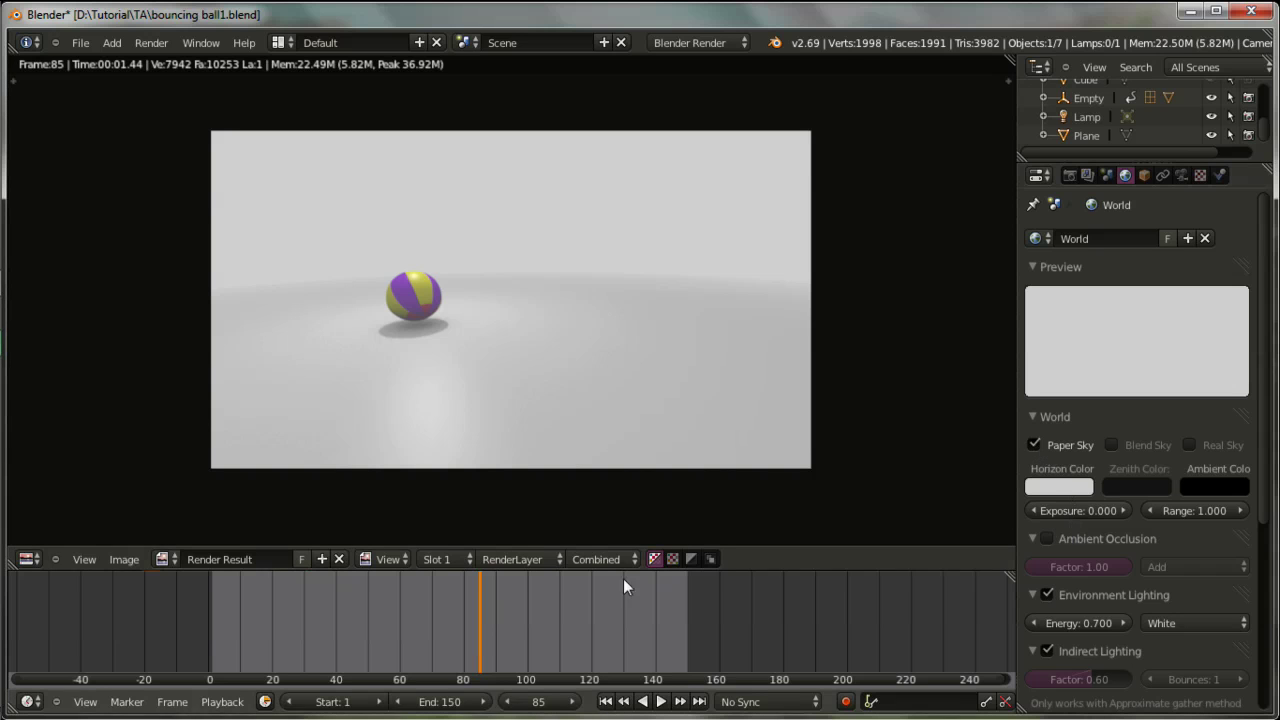
key("Escape")
left_click_drag(488, 592, 249, 600)
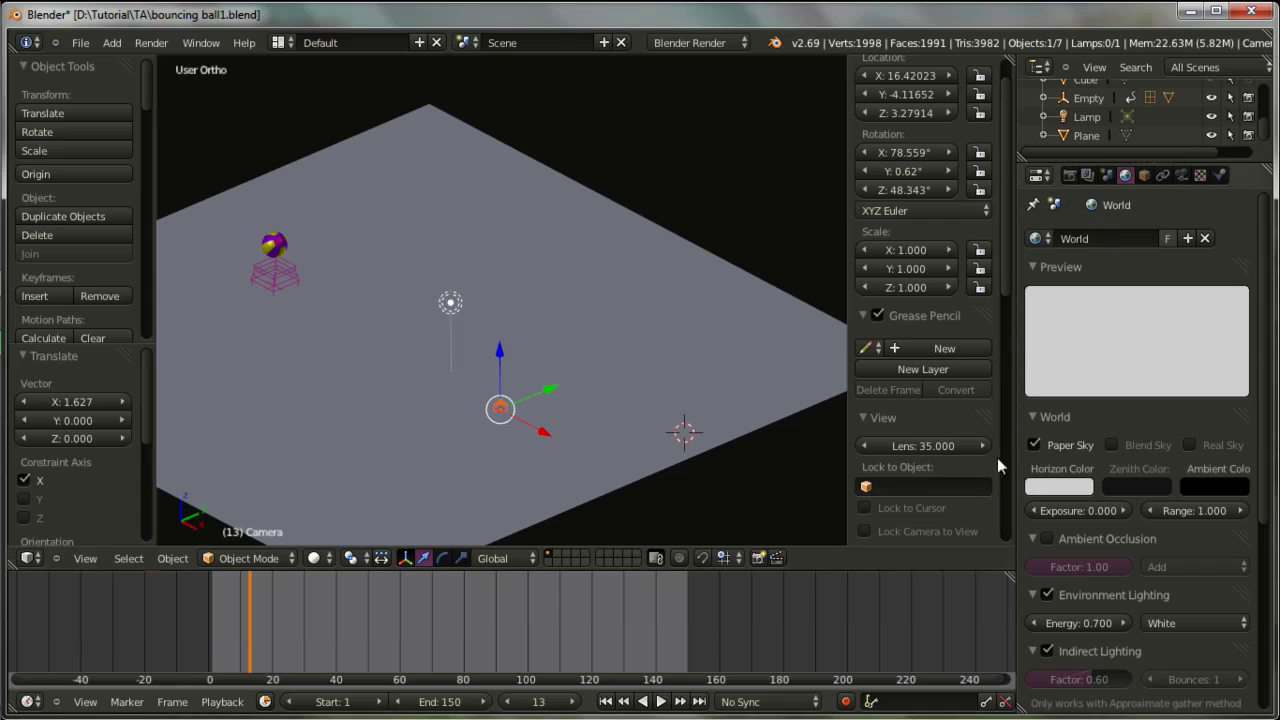
key("F12")
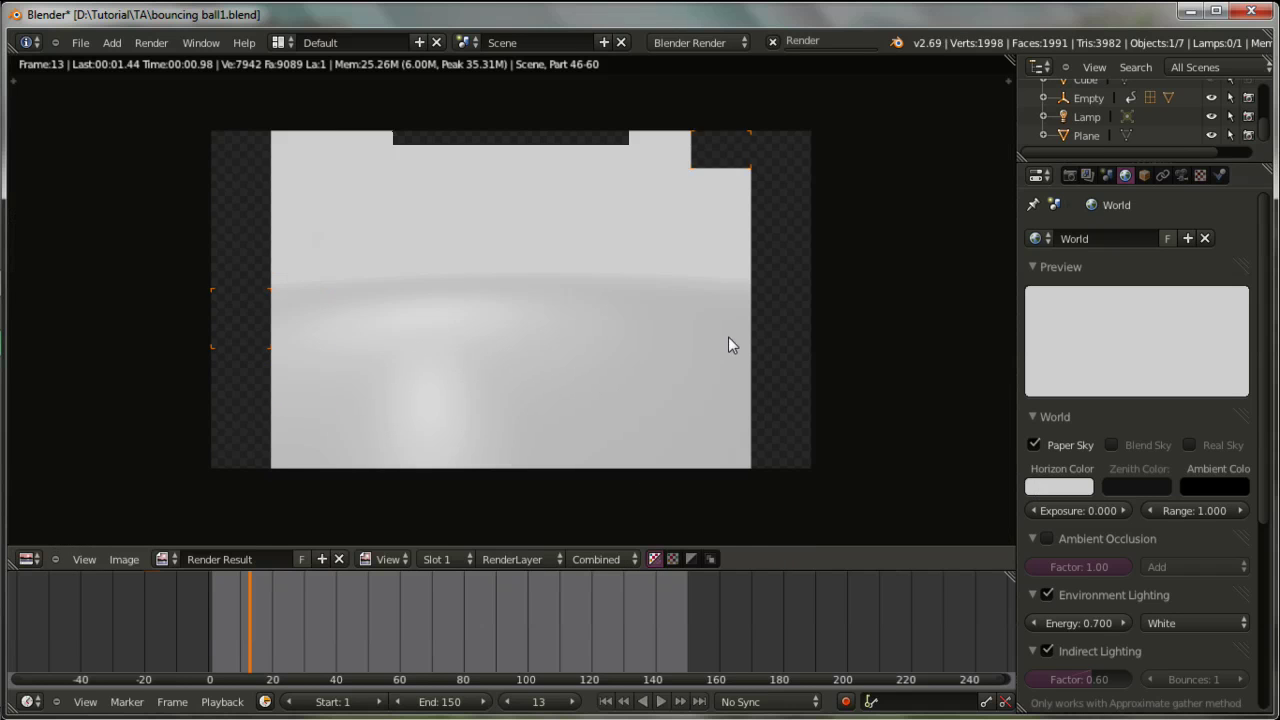
key("Escape")
left_click_drag(285, 616, 319, 626)
key("F12")
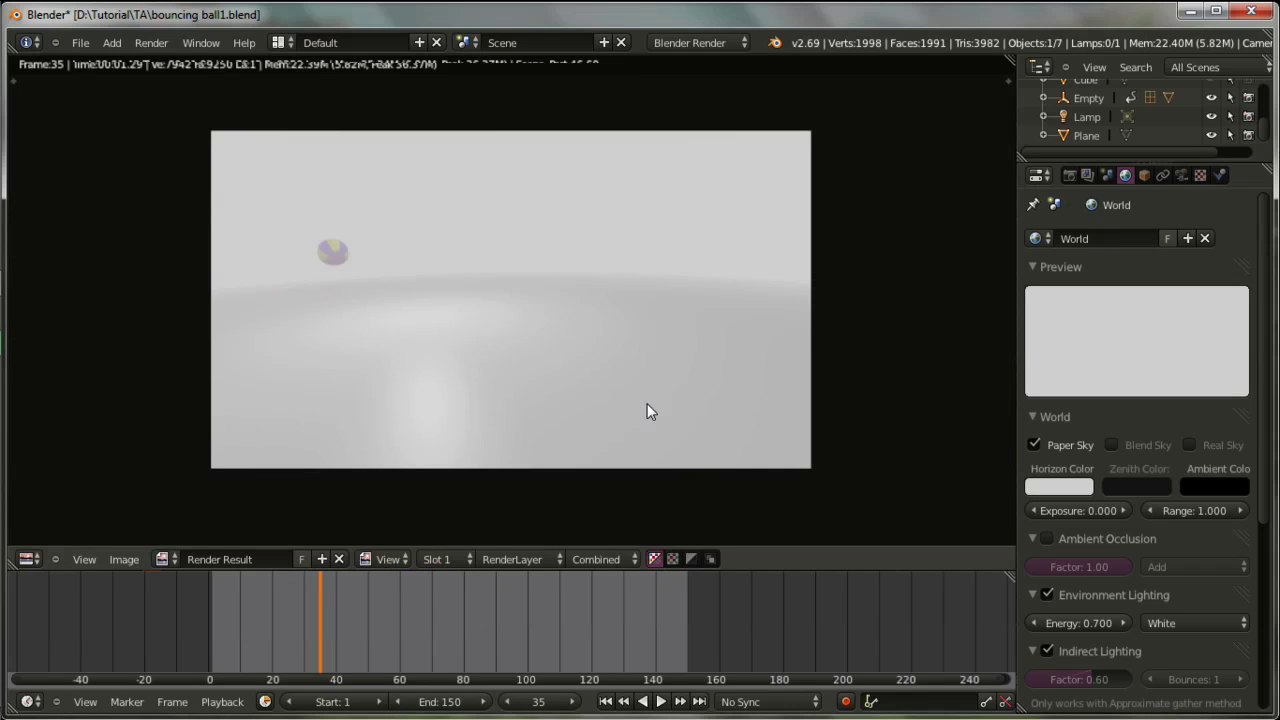
key("Escape")
- Push the horizon colour to white, play the animation and render a test frame
left_click(1054, 491)
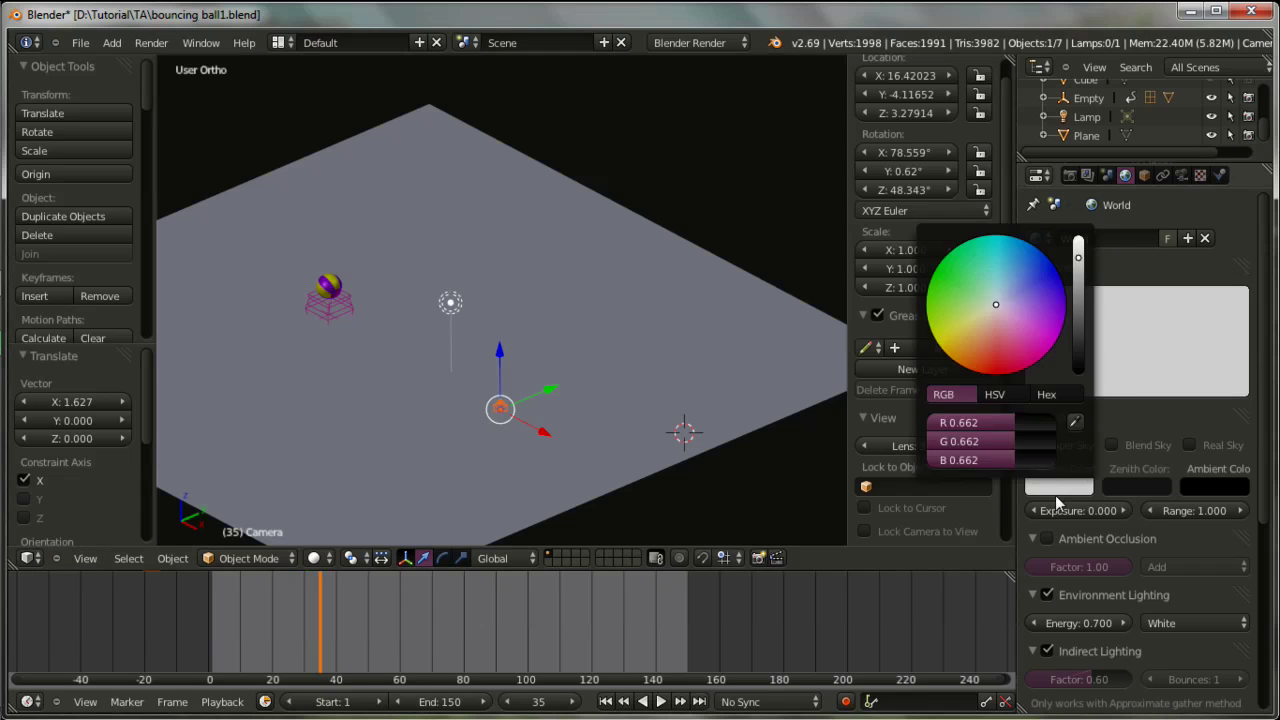
left_click_drag(1080, 258, 1079, 243)
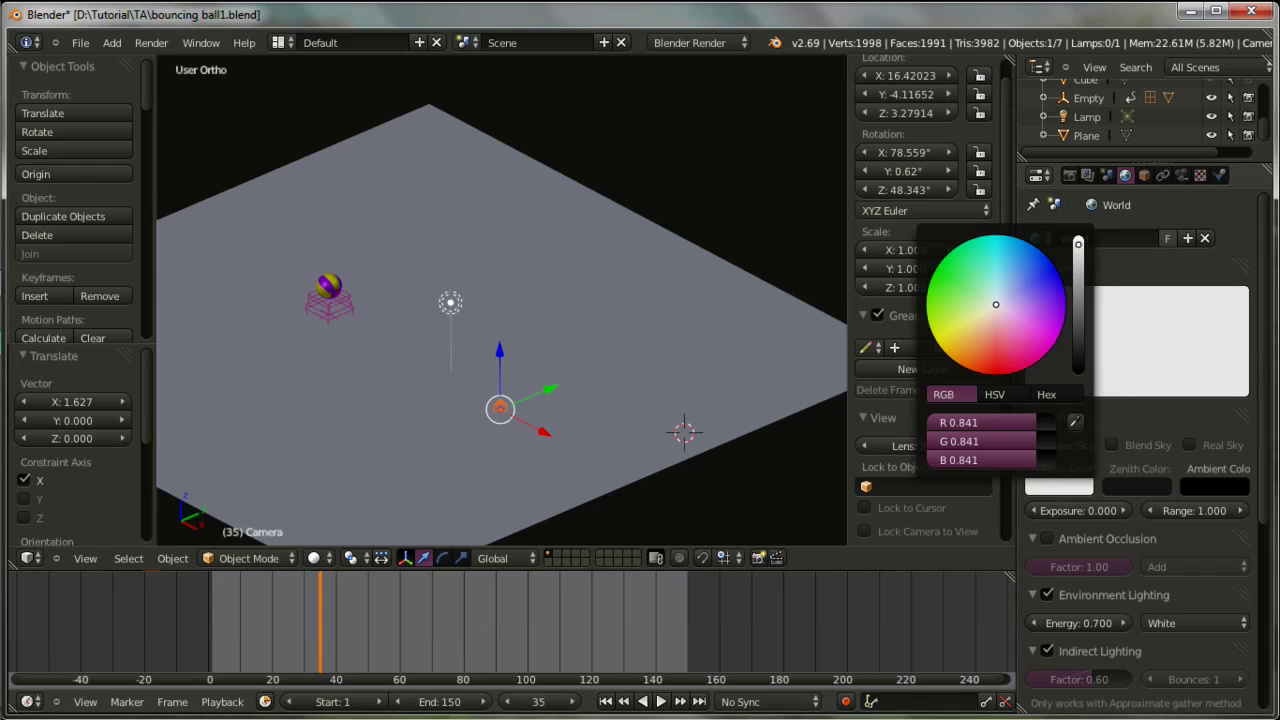
left_click(662, 702)
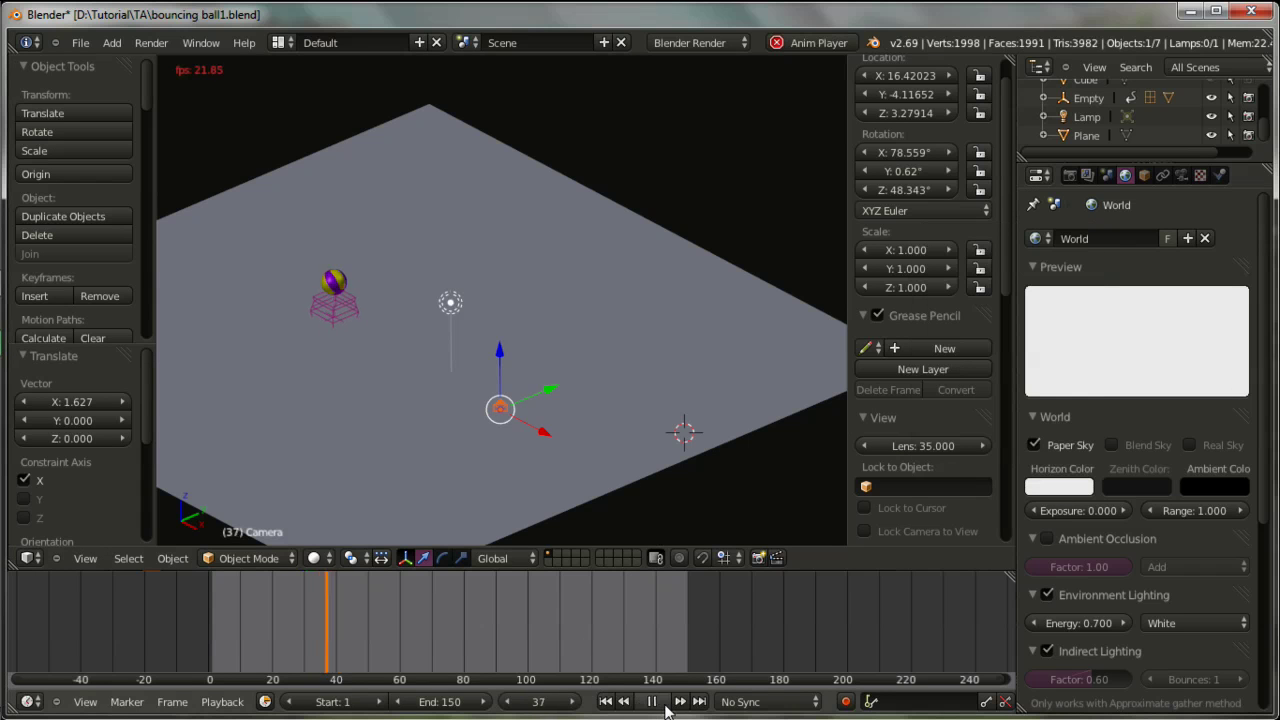
key("F12")
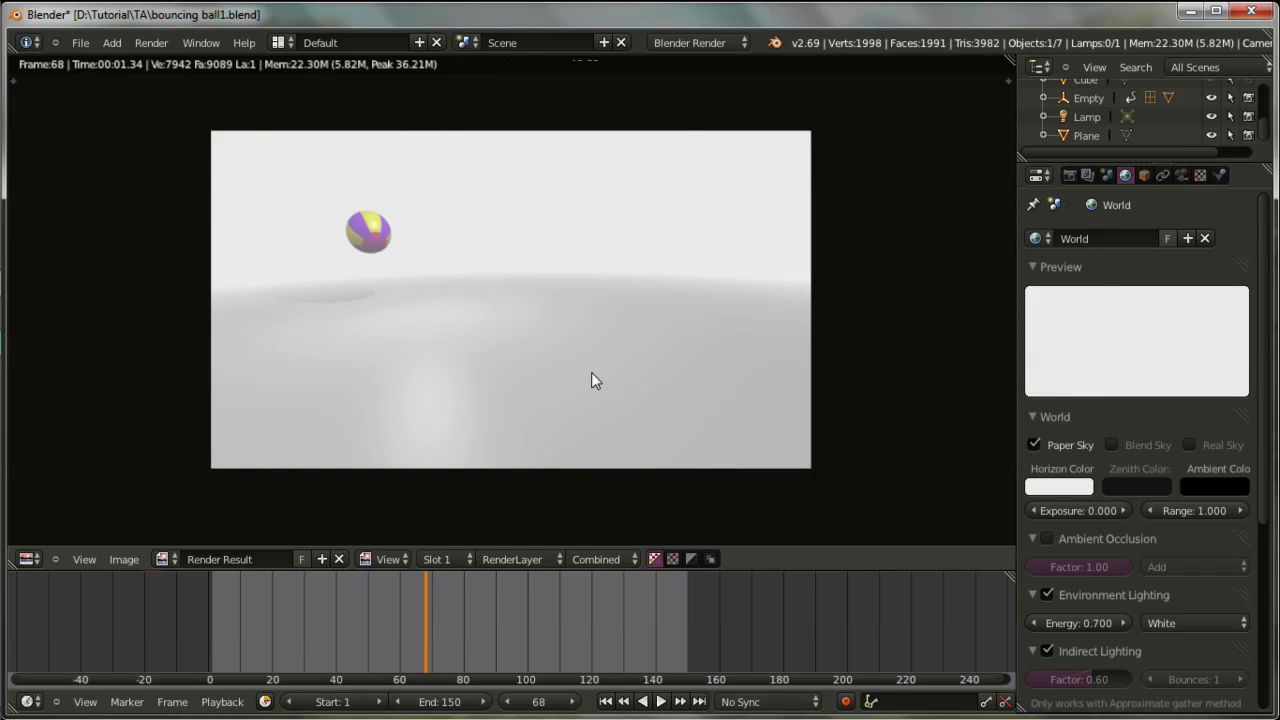
key("Escape")
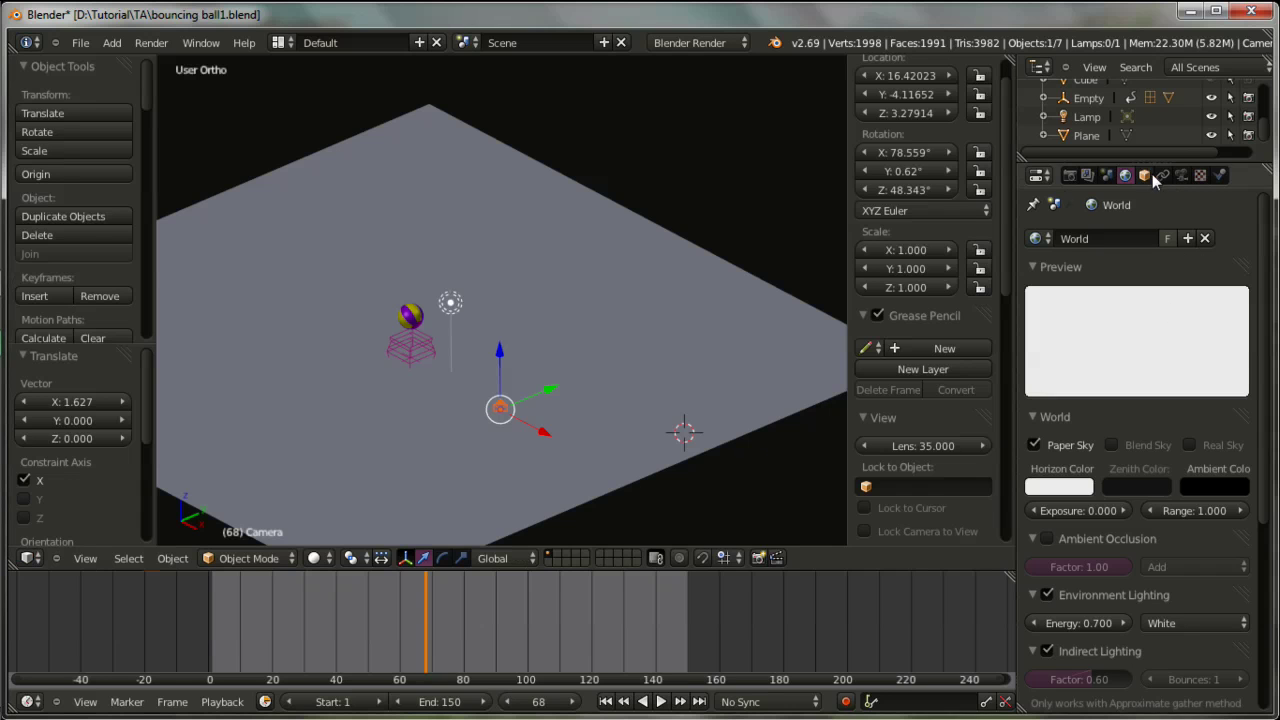
- Select the ball, rewind to frame 1 and open the Output path's folder browser
right_click(422, 315)
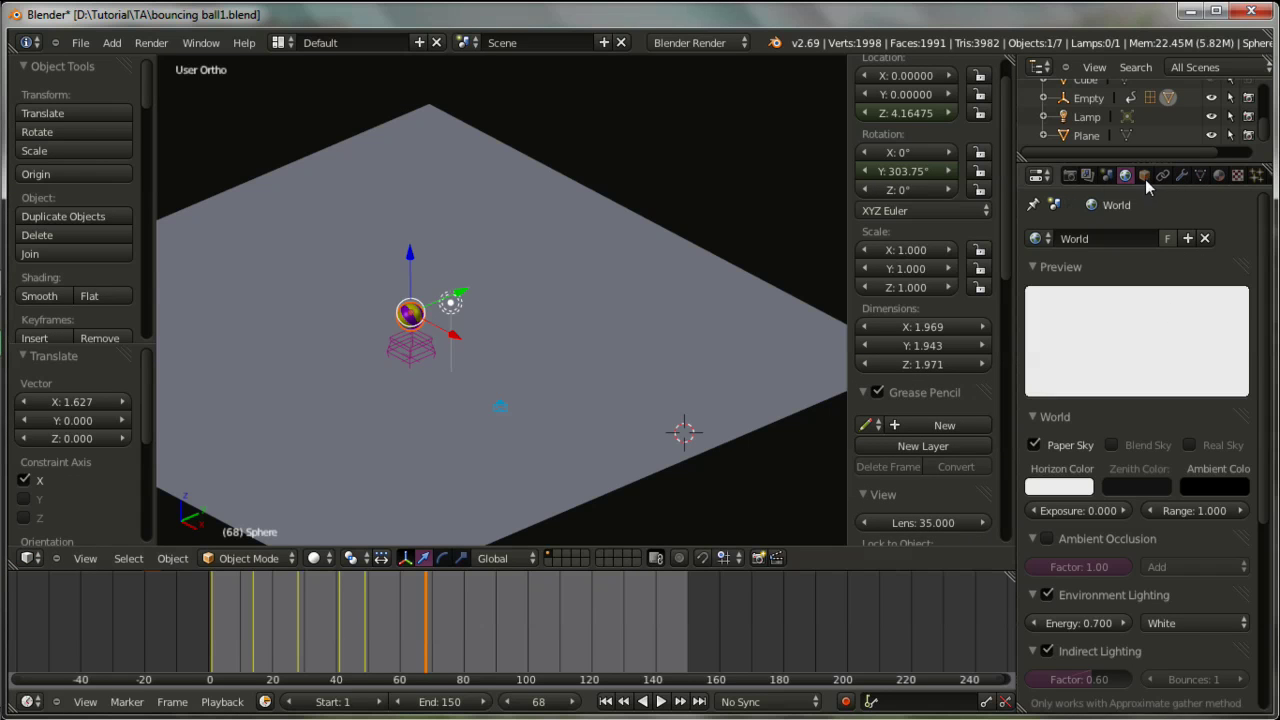
left_click(1070, 178)
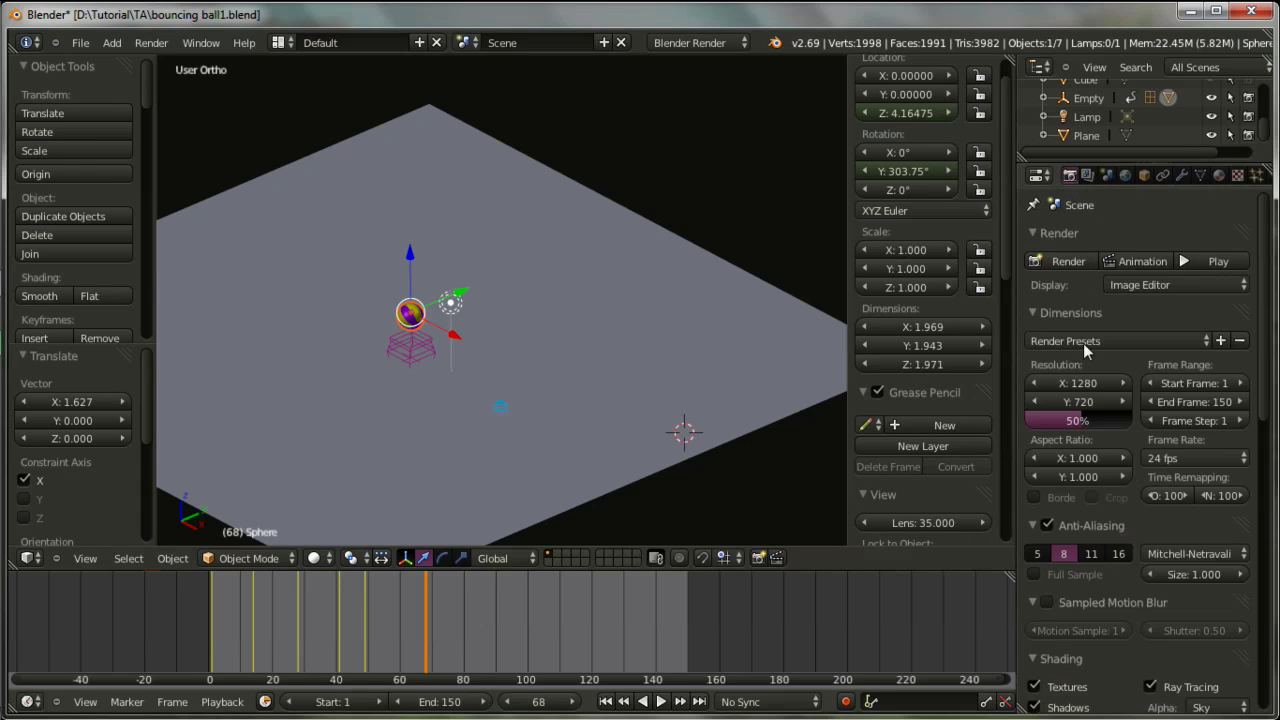
left_click_drag(439, 621, 214, 626)
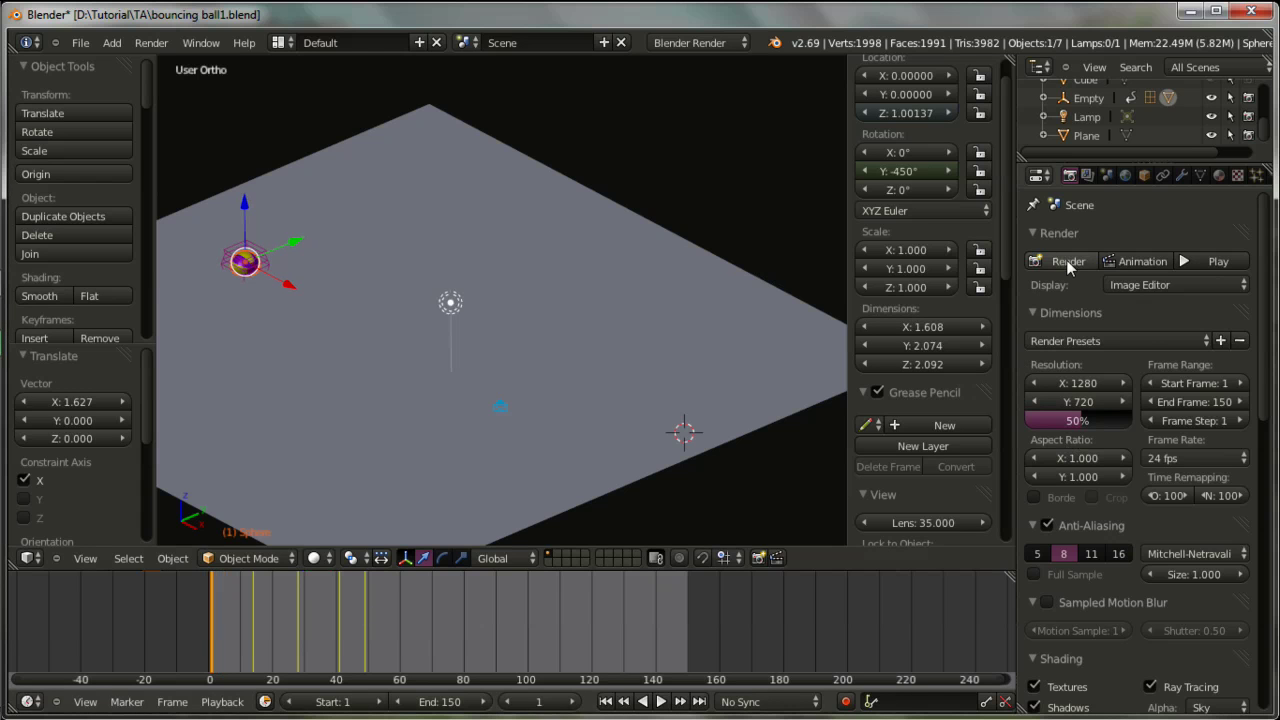
scroll(1135, 533, "down", 3)
scroll(1135, 537, "down", 8)
scroll(1135, 537, "down", 3)
scroll(1240, 590, "down", 2)
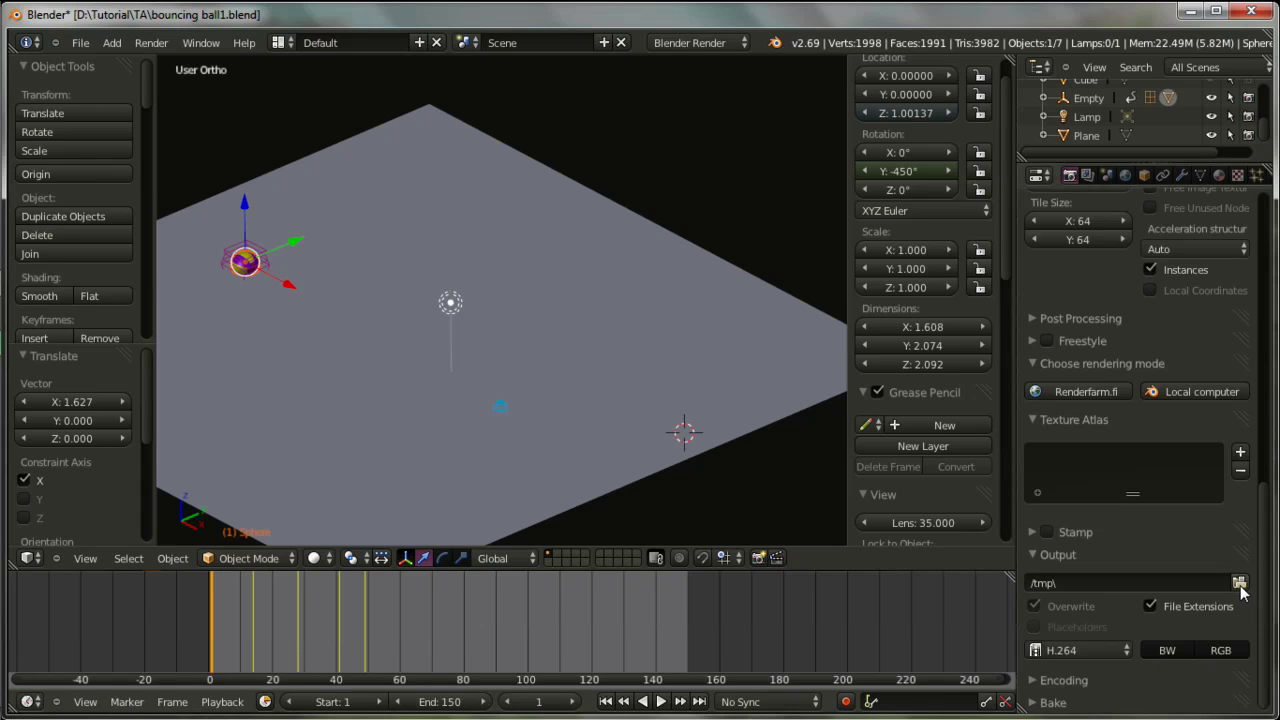
left_click(1239, 583)
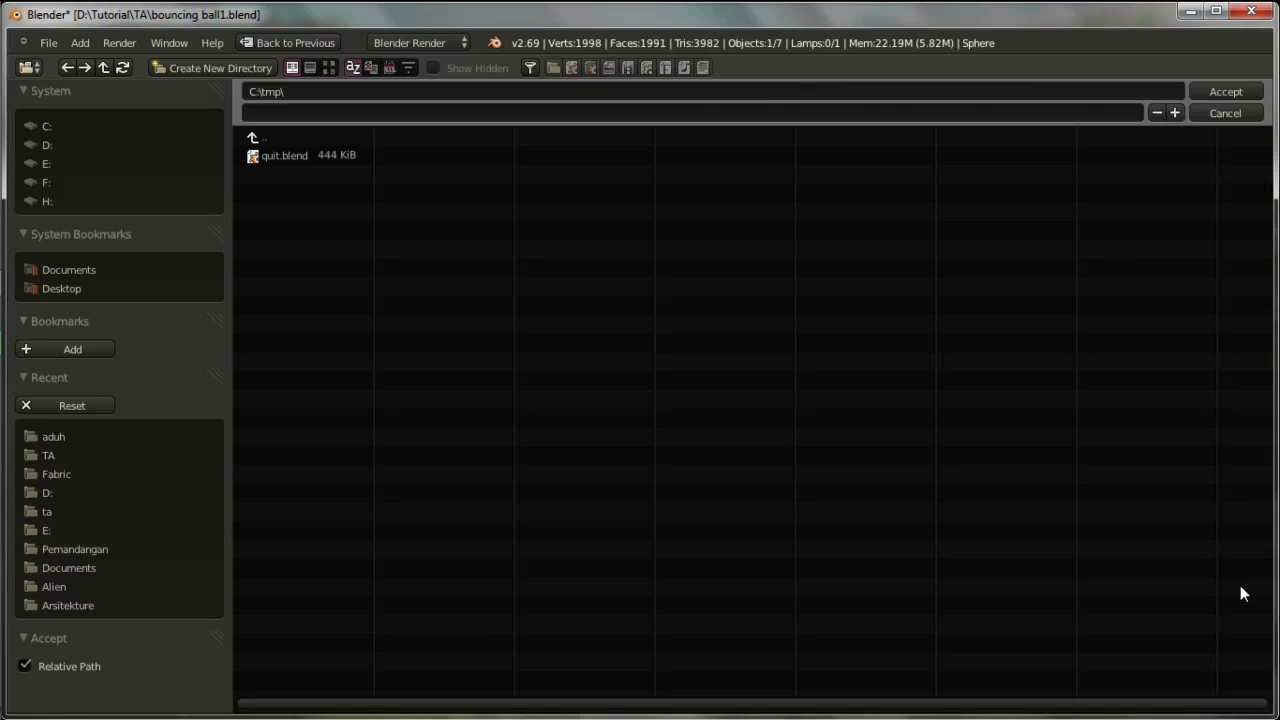
- Look through drives E, F and D, then accept D:\aduh as the output folder
left_click(50, 163)
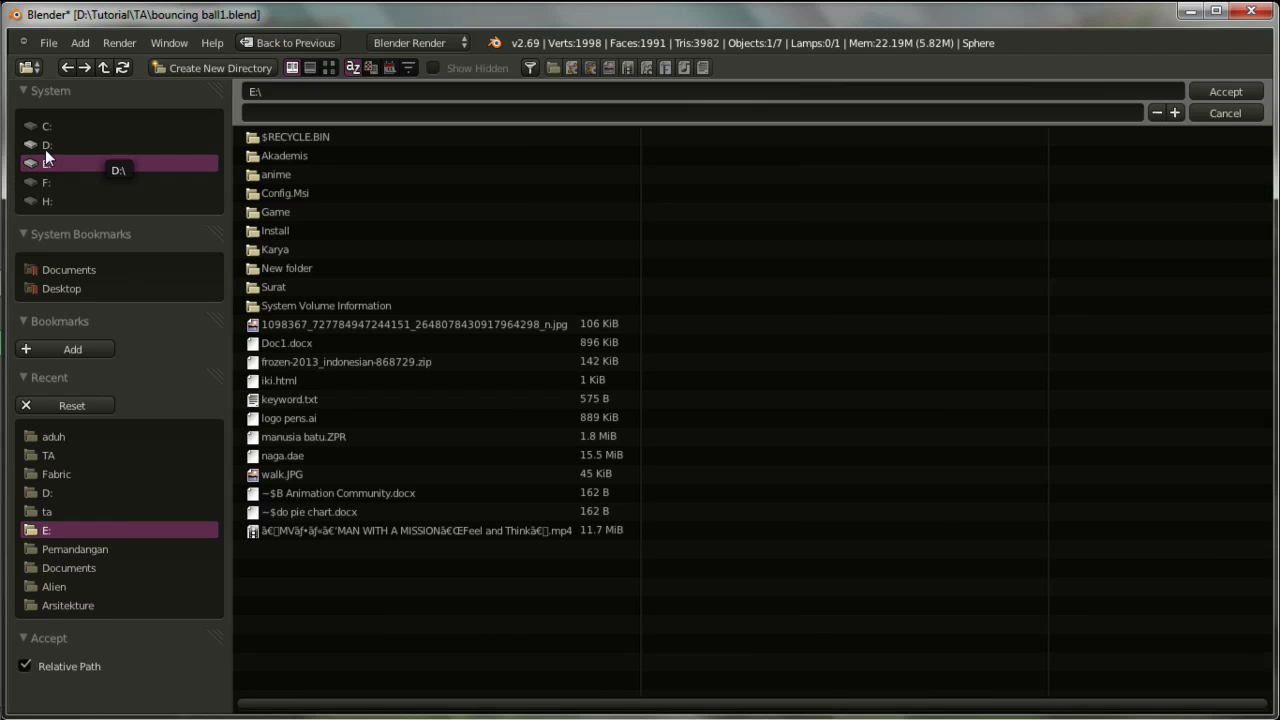
left_click(47, 182)
left_click(43, 145)
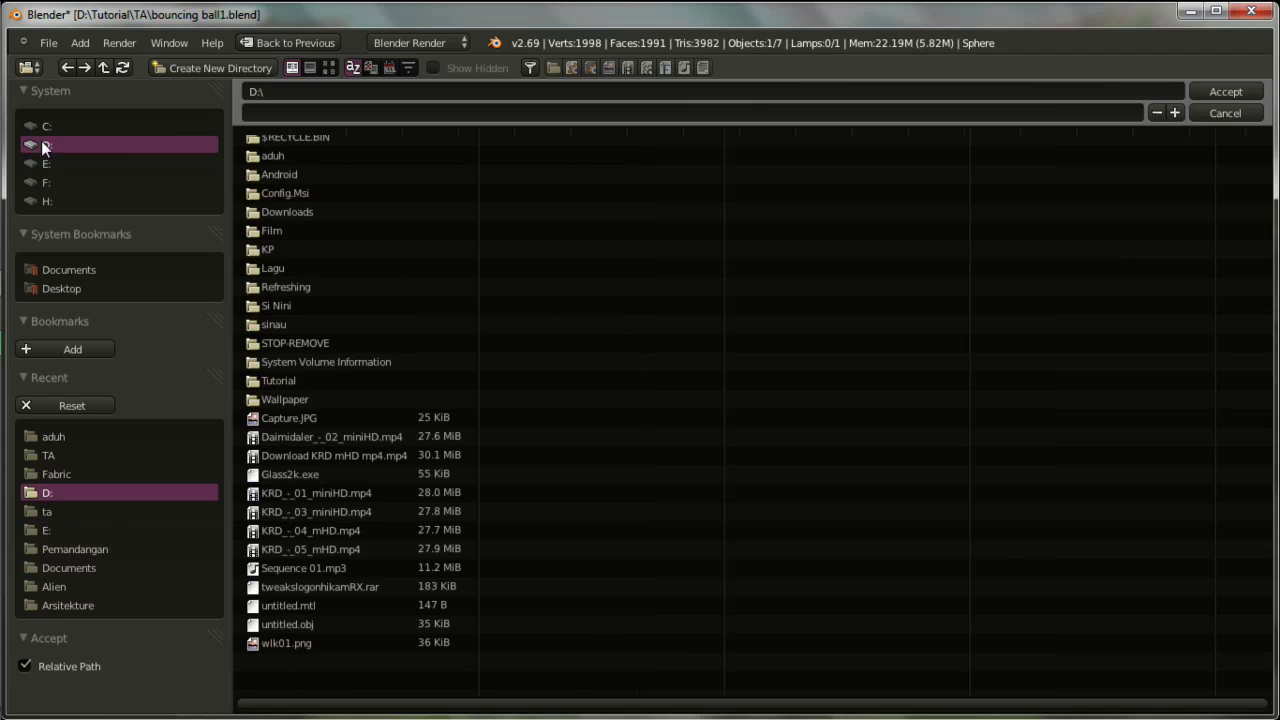
left_click(262, 157)
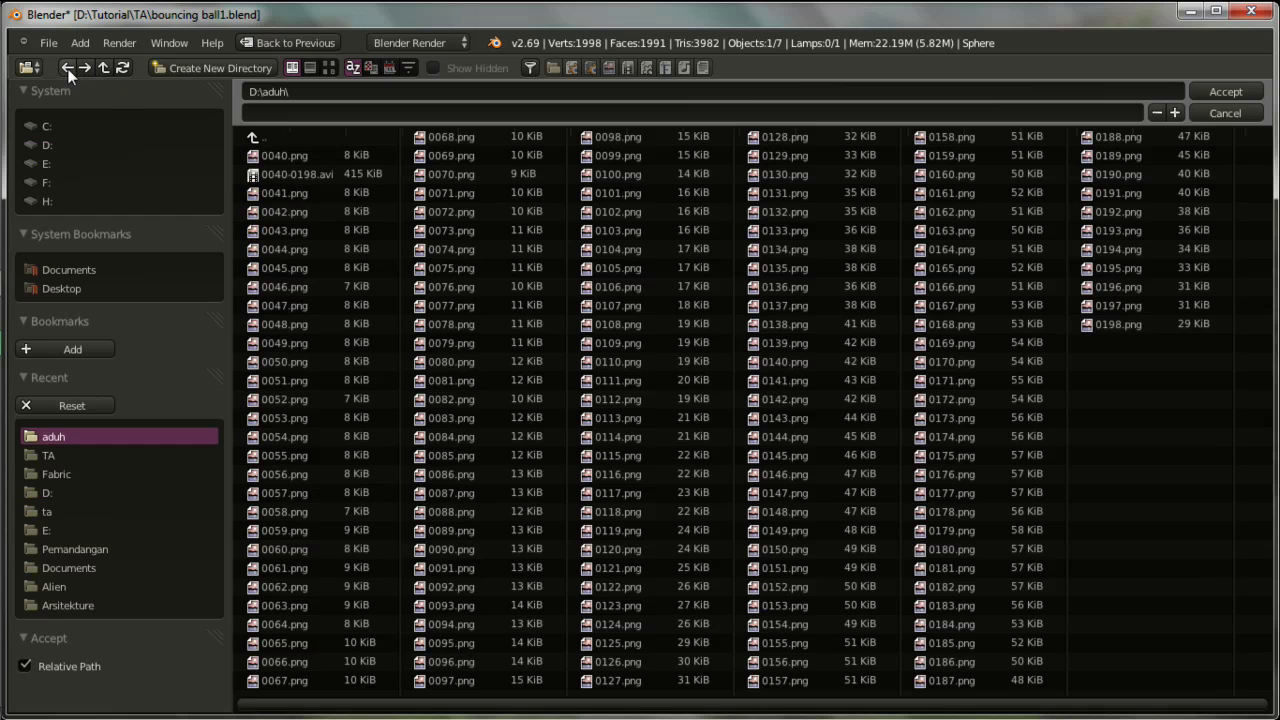
left_click(67, 68)
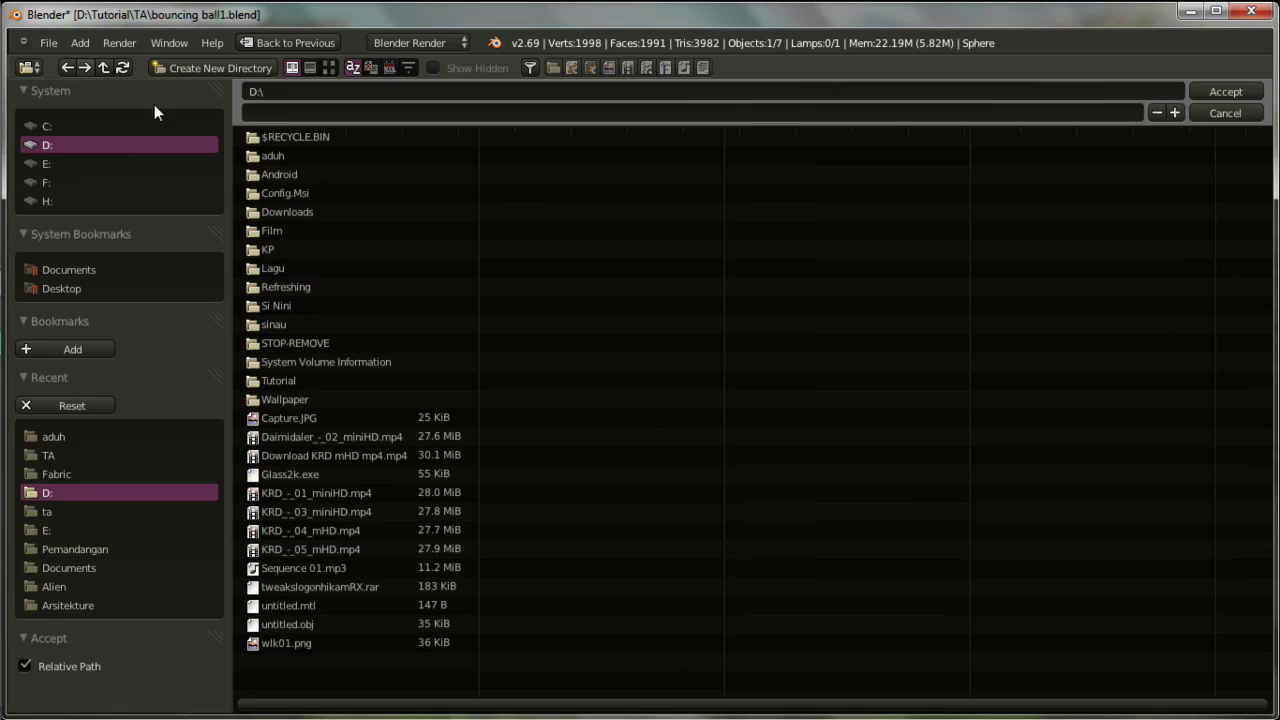
left_click(278, 156)
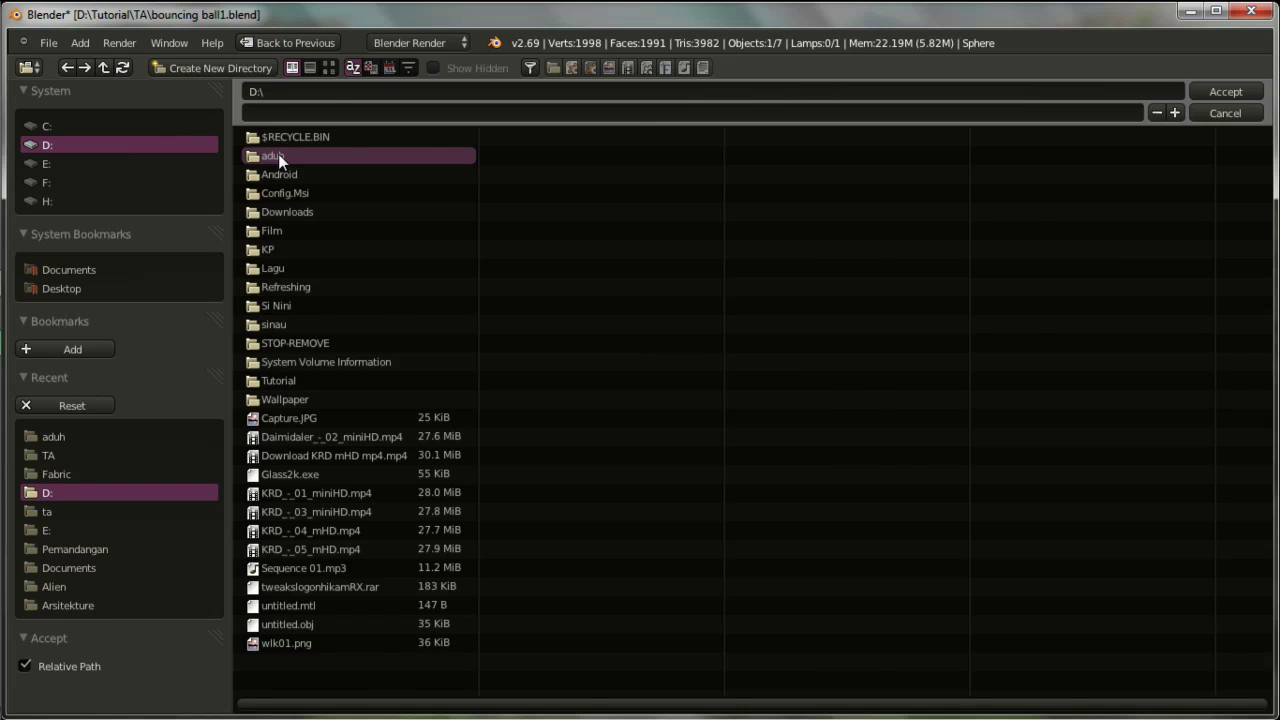
left_click(278, 156)
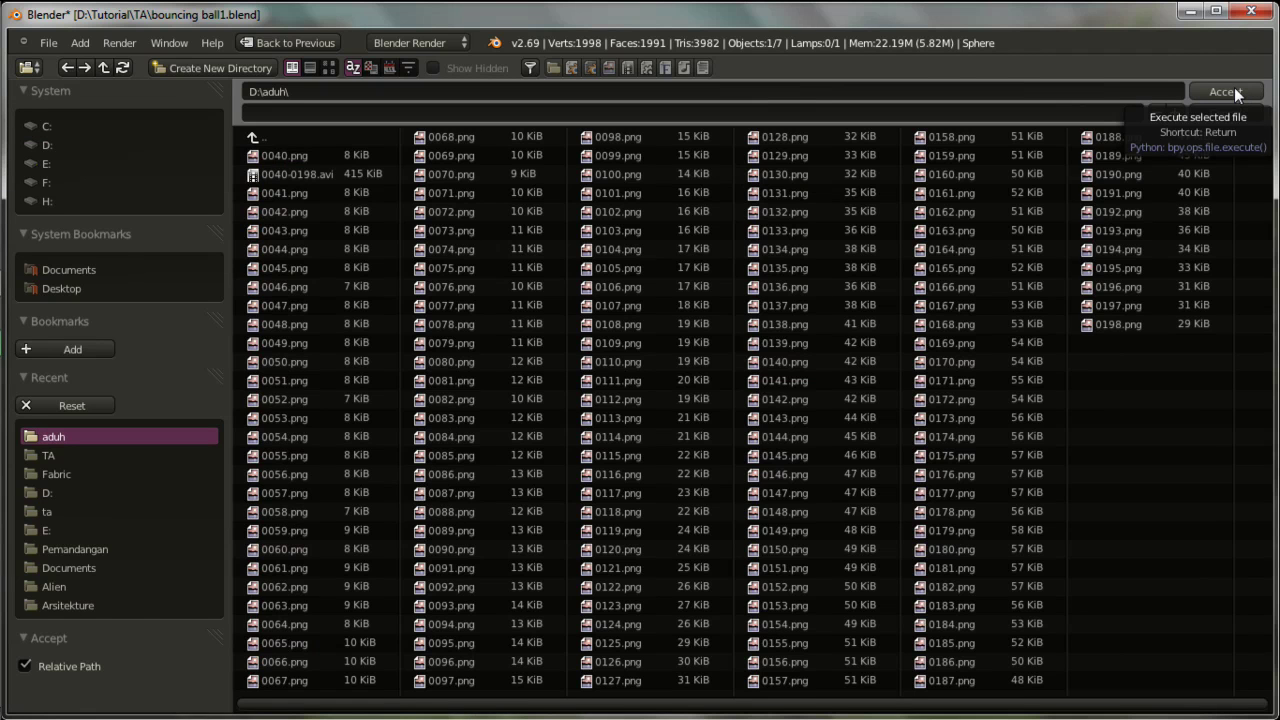
left_click(1222, 92)
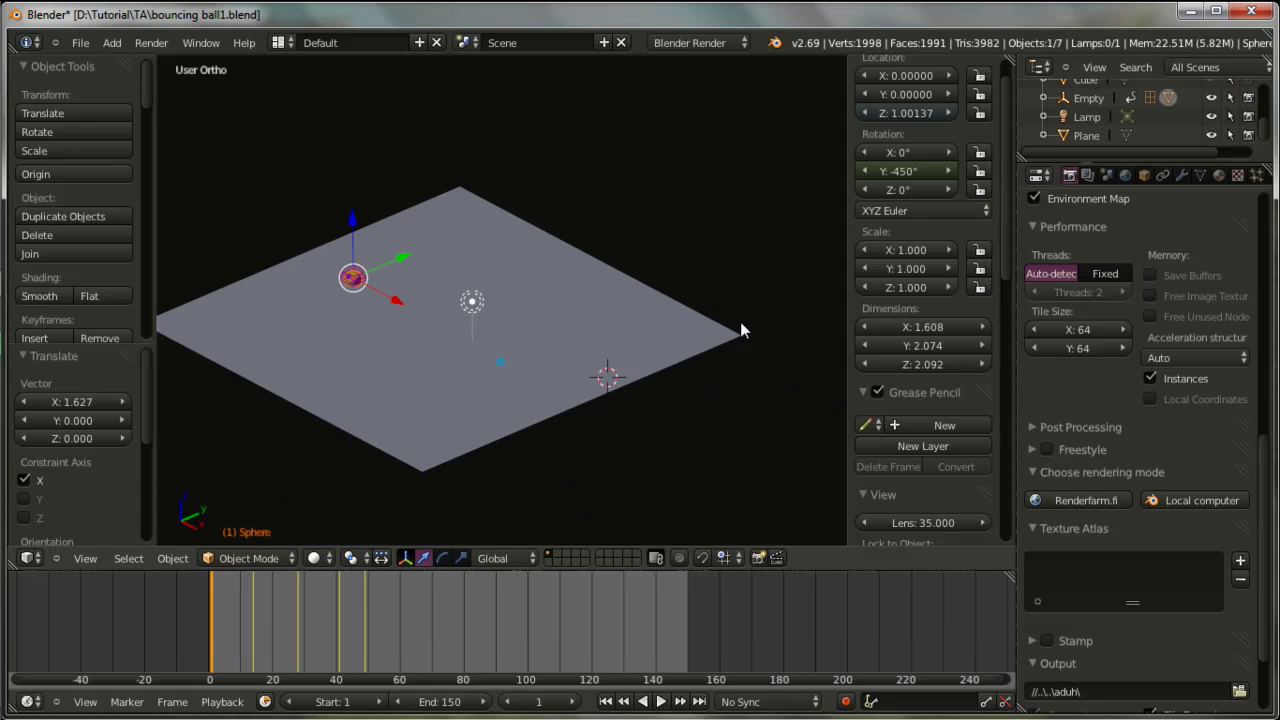
scroll(1262, 600, "down", 3)
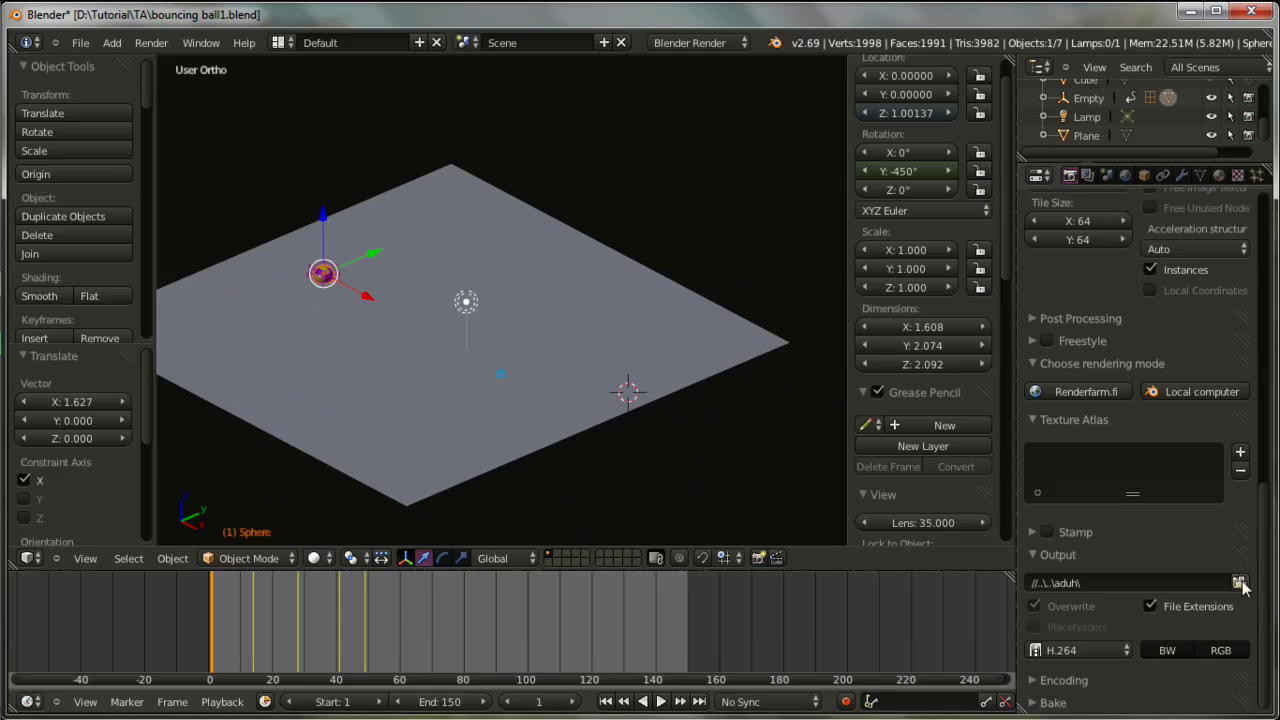
- Create a 'Bauncing Ball FInal' folder on drive D and accept it as the output path
left_click(1239, 583)
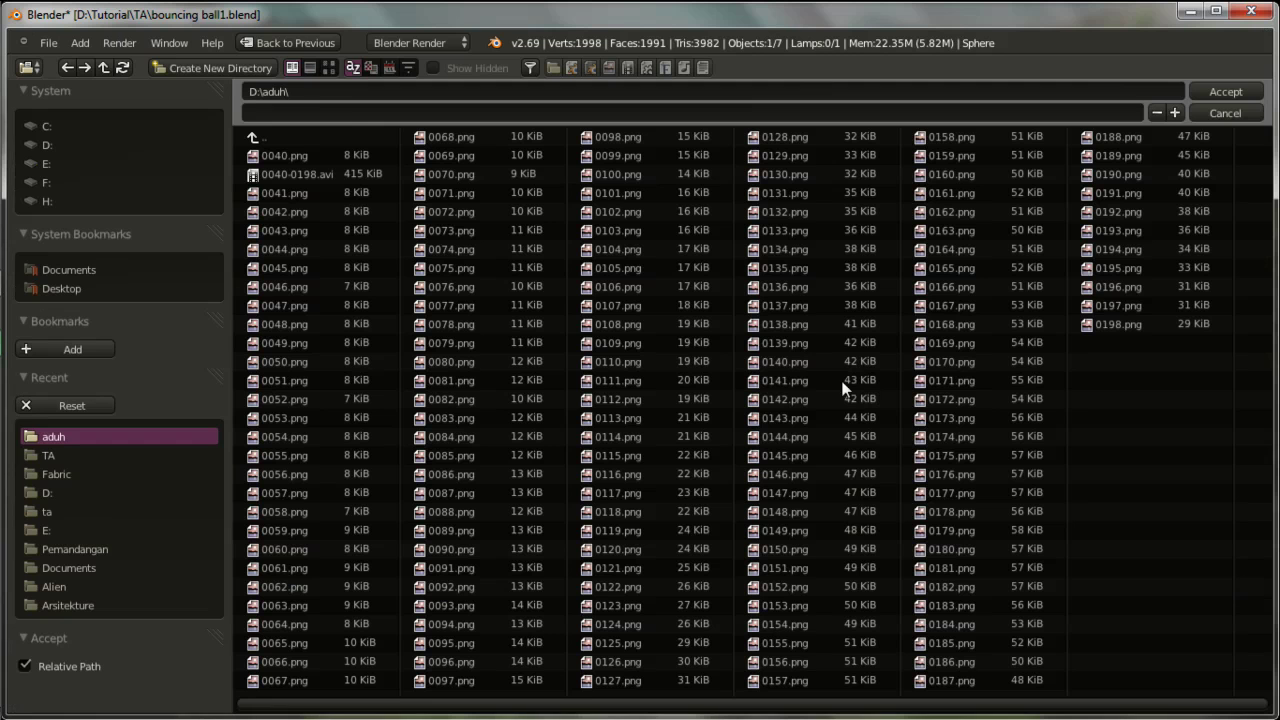
left_click(97, 66)
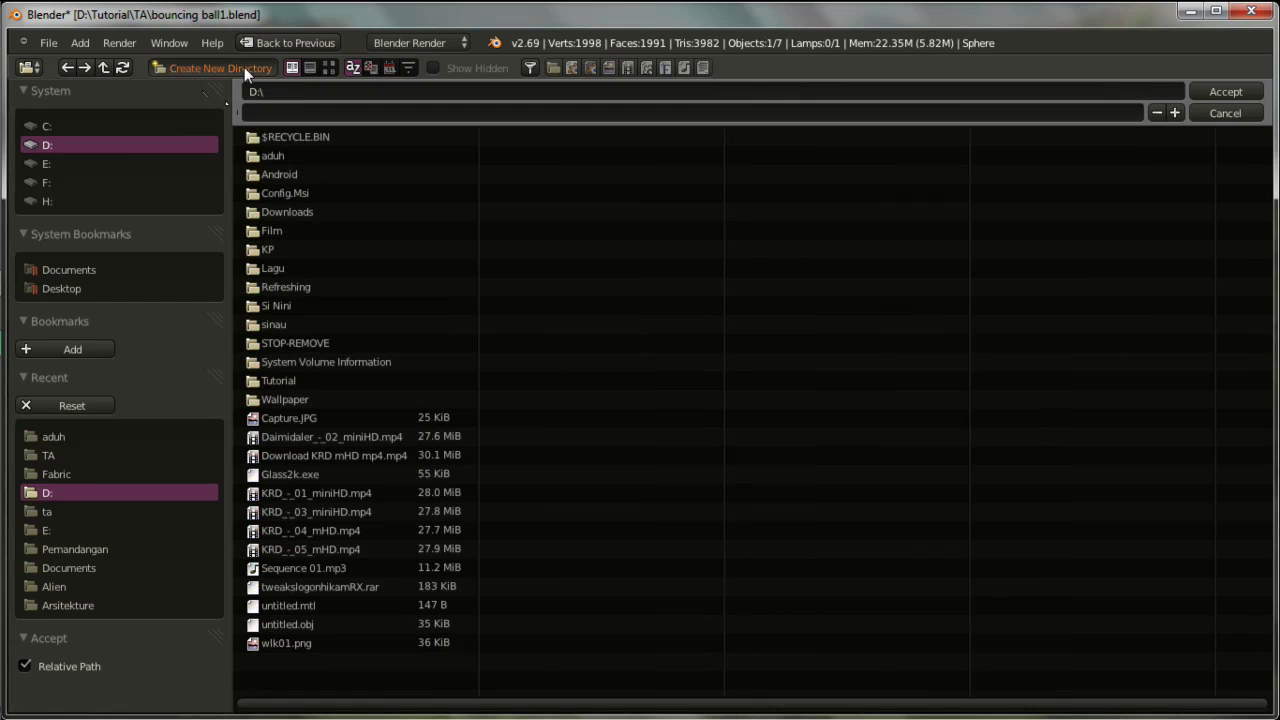
left_click(244, 67)
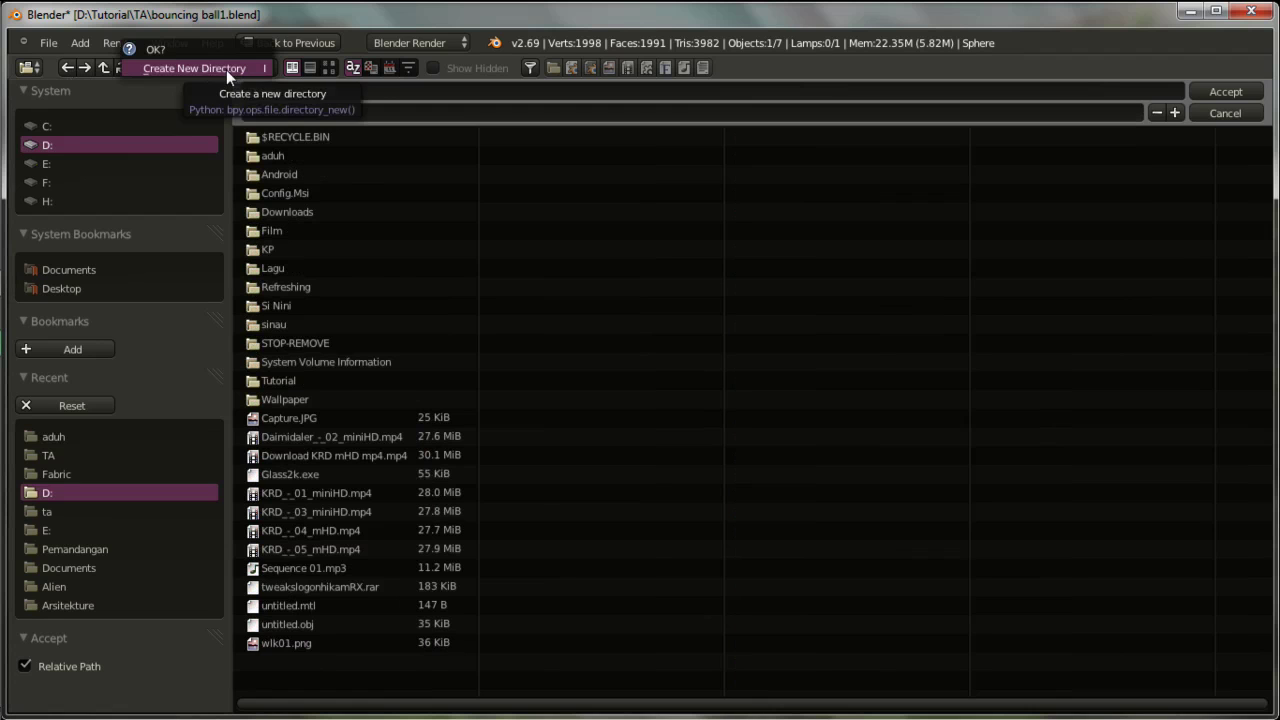
left_click(226, 69)
type("Bauncing Ball FInal")
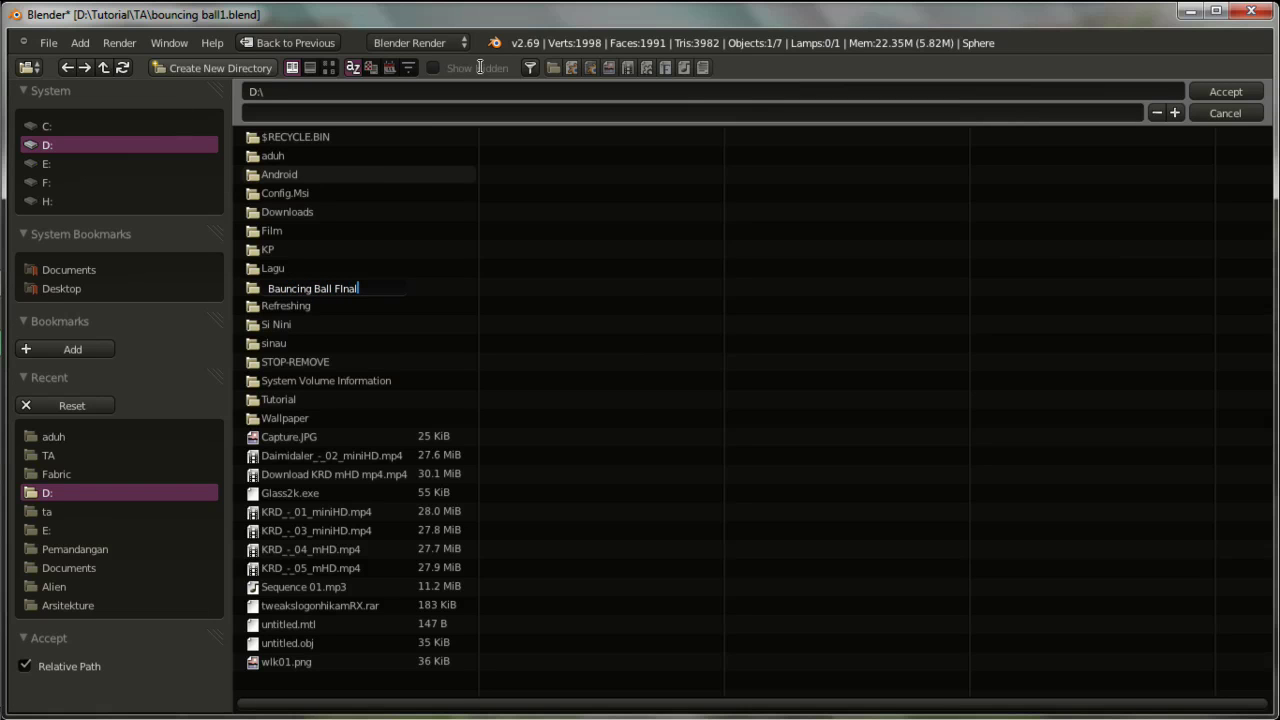
left_click(1227, 88)
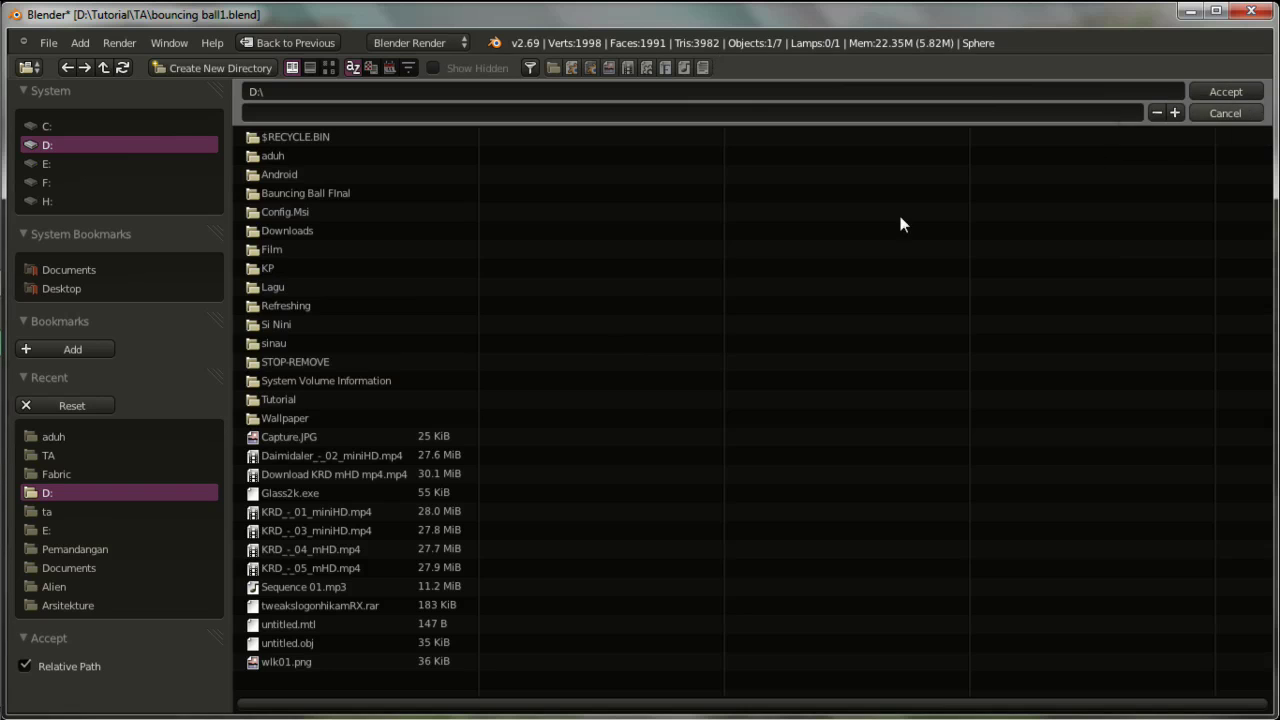
left_click(345, 196)
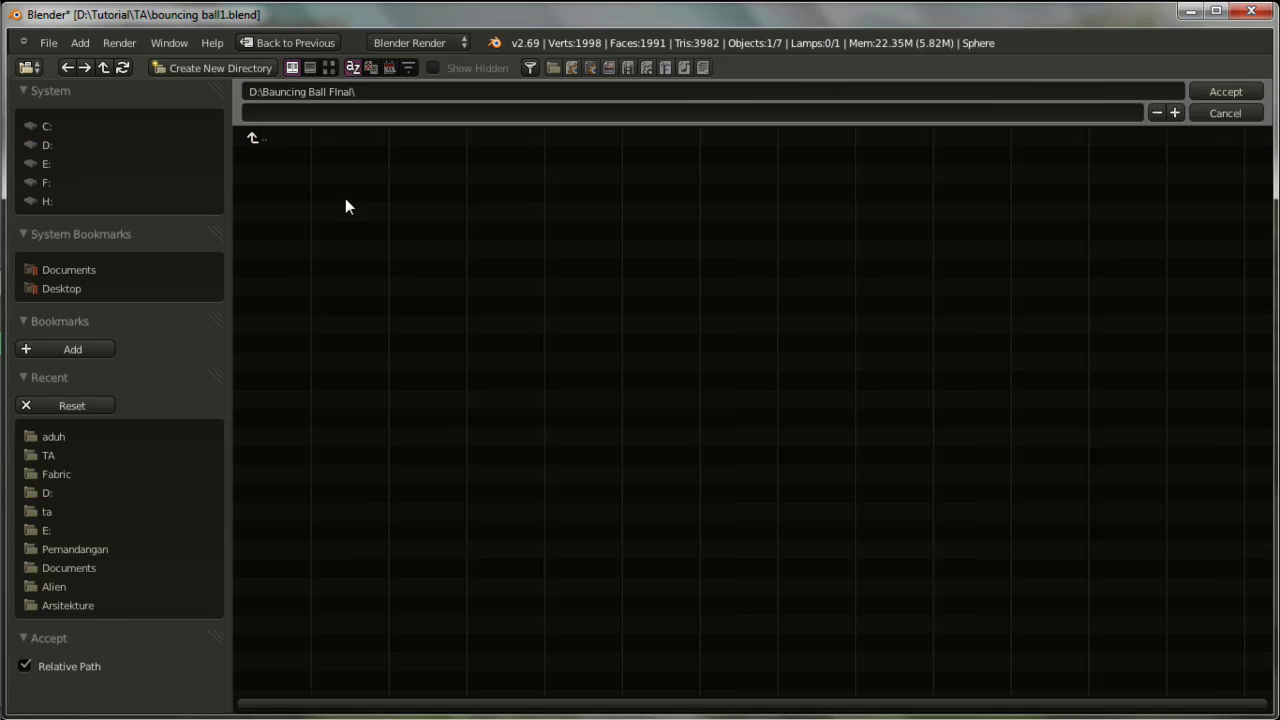
left_click(1246, 93)
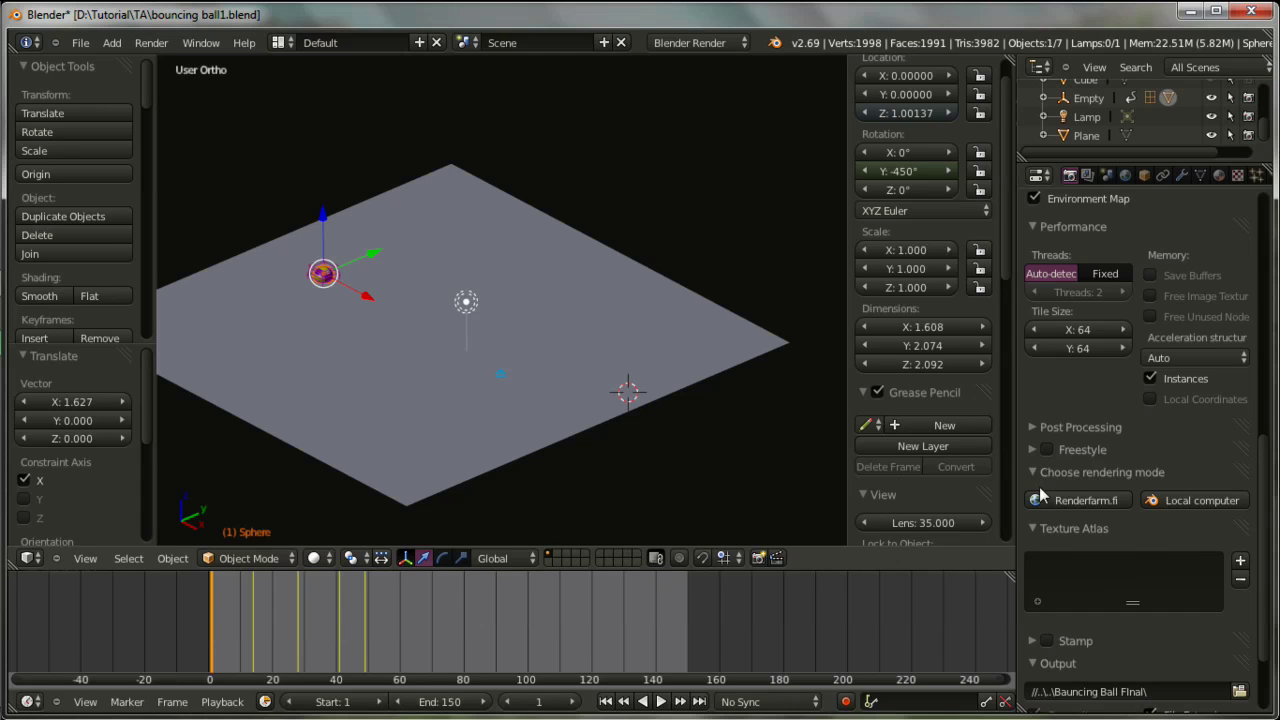
- Try AVI Raw as the output file format, then switch it back to H.264
scroll(1134, 555, "up", 1)
scroll(1134, 565, "down", 4)
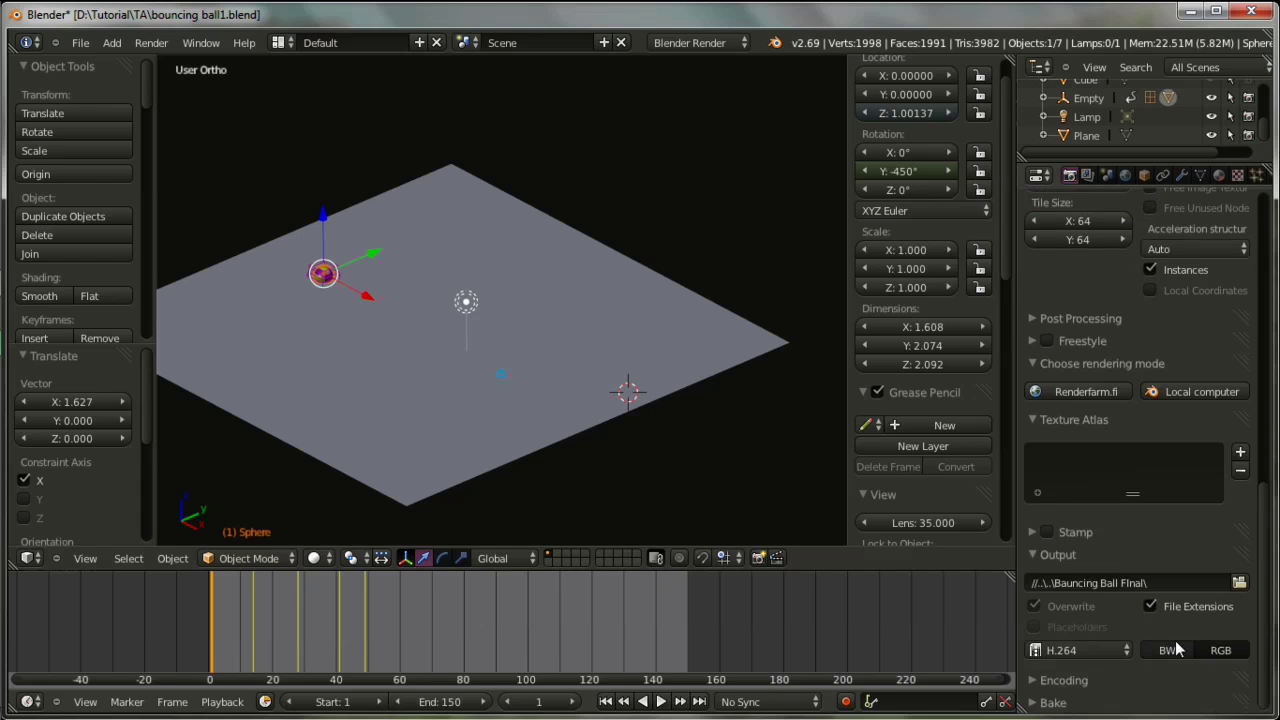
scroll(1099, 621, "up", 5)
scroll(1105, 622, "up", 5)
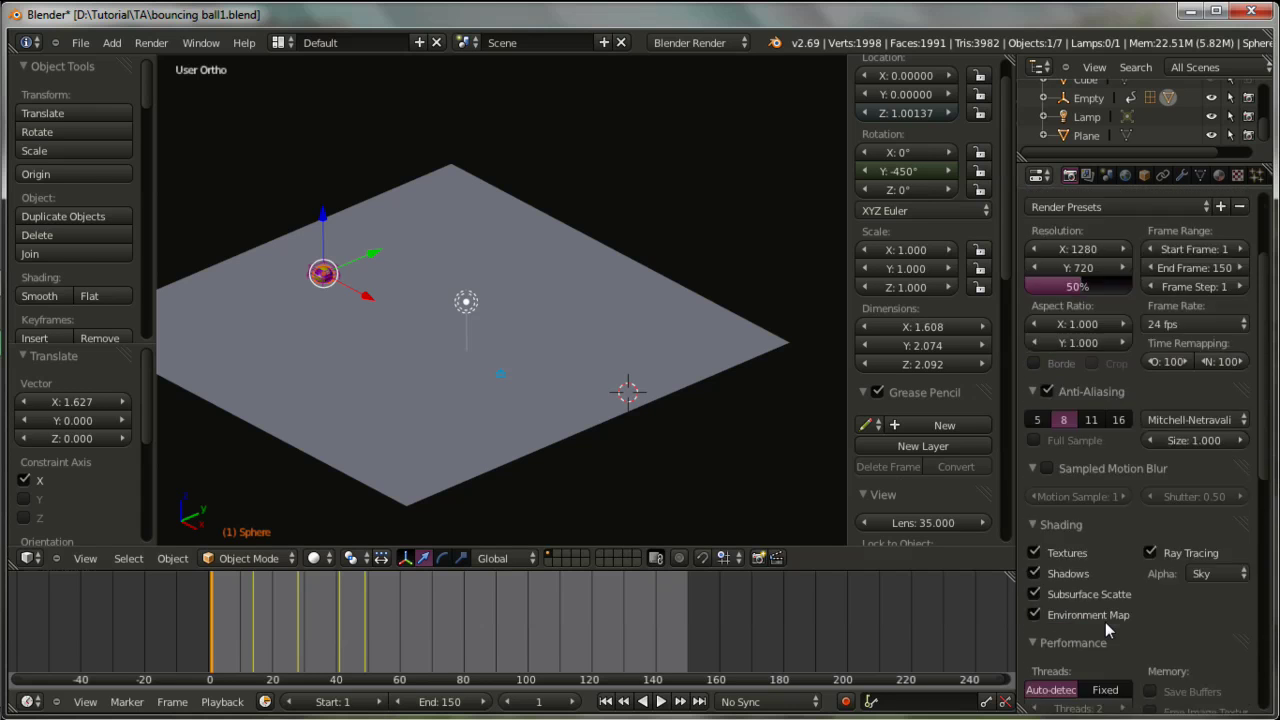
scroll(1105, 622, "up", 6)
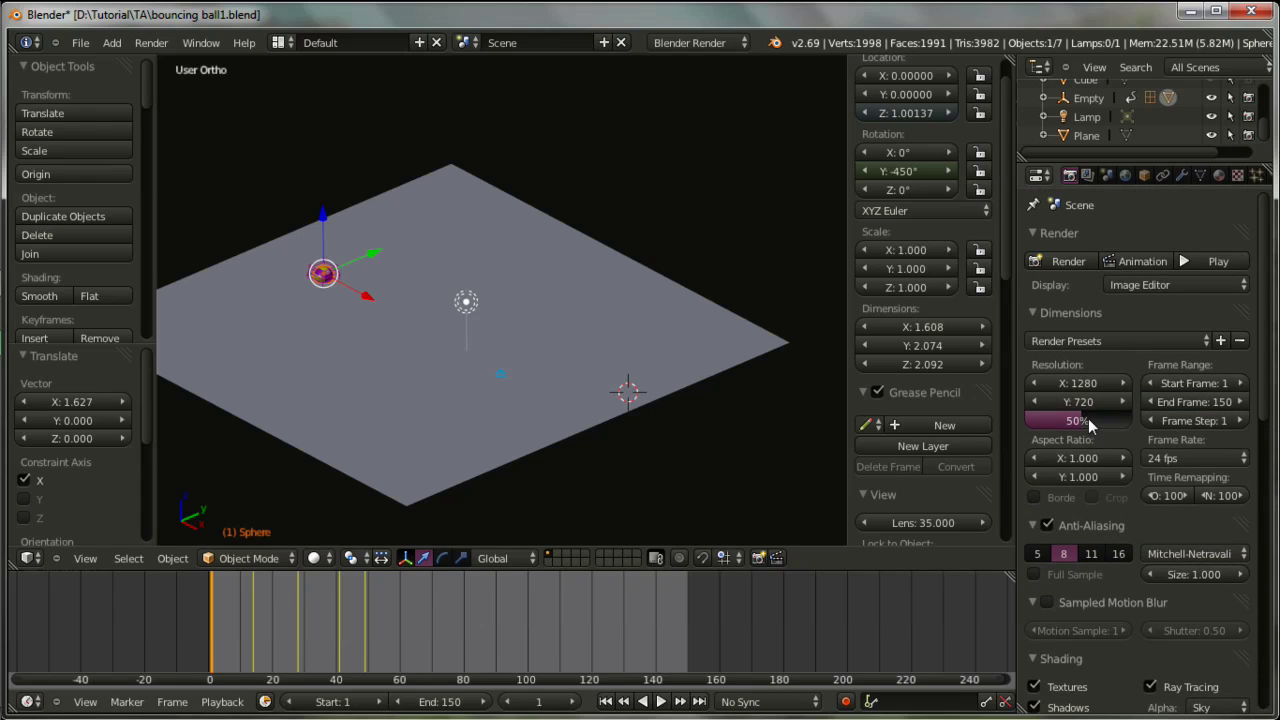
scroll(1112, 531, "down", 2)
scroll(1116, 530, "down", 5)
scroll(1120, 530, "down", 8)
scroll(1120, 530, "down", 1)
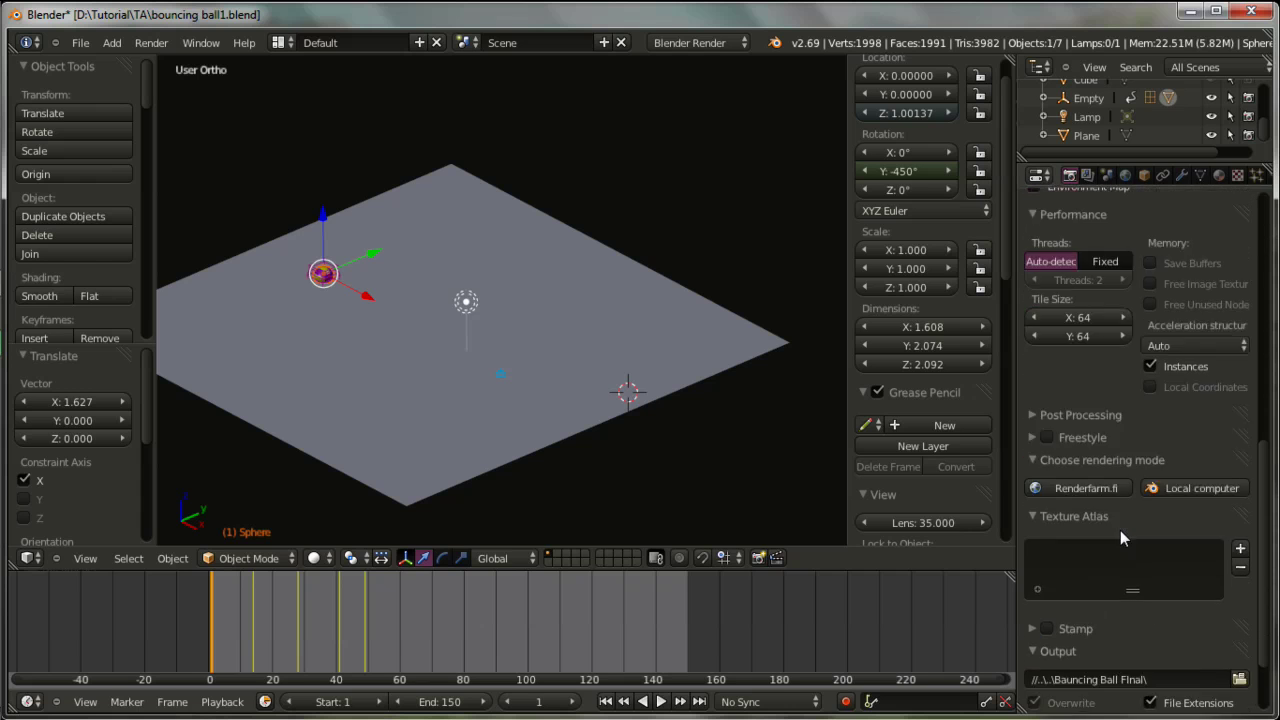
scroll(1120, 530, "up", 2)
scroll(1140, 570, "down", 2)
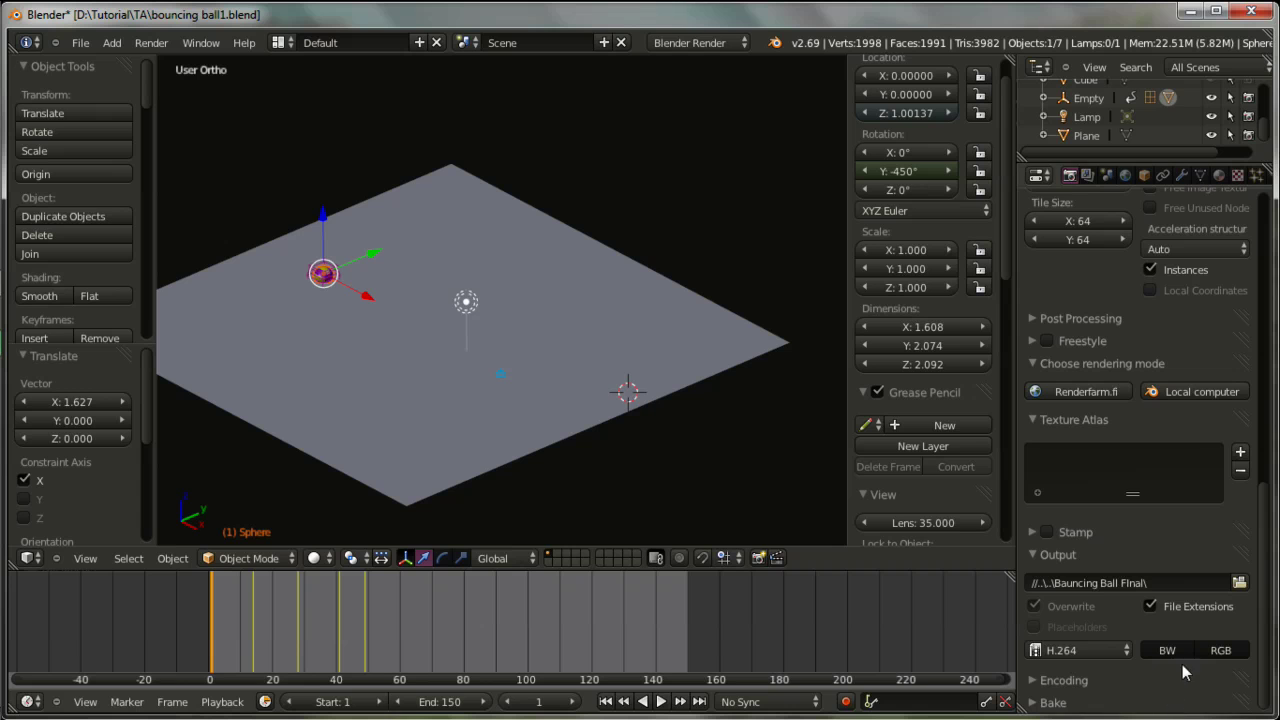
left_click(1105, 654)
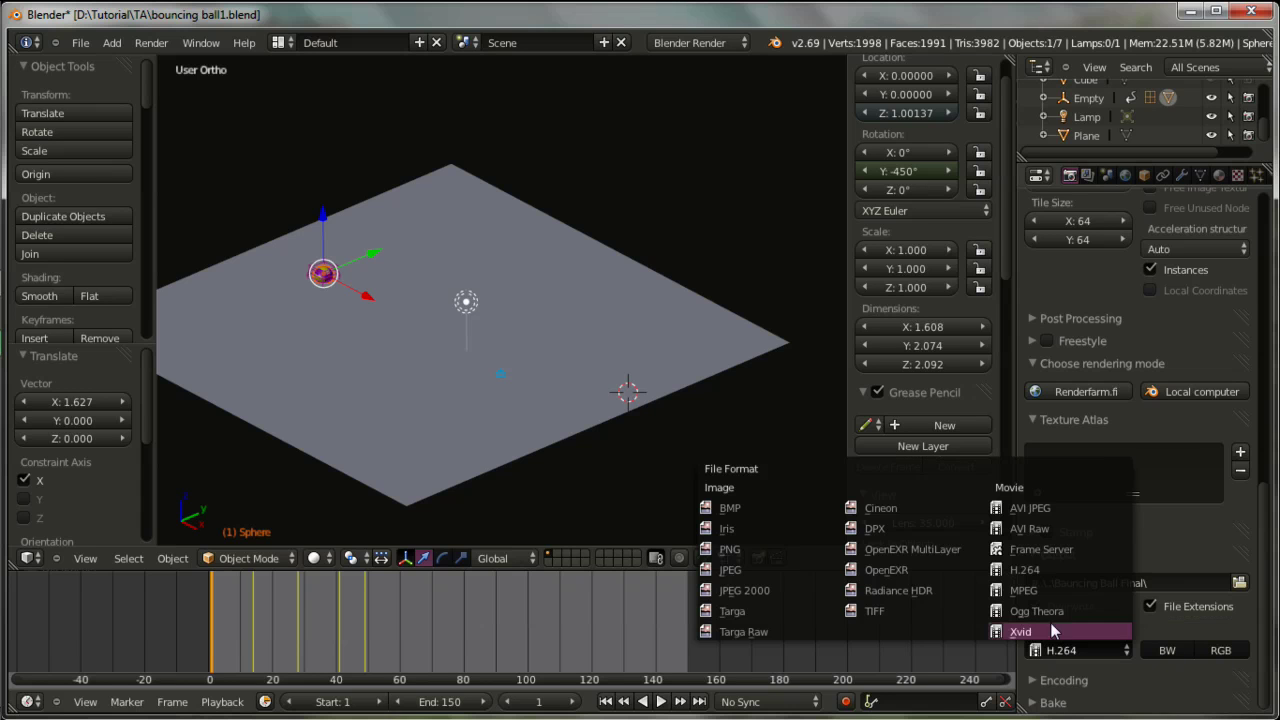
left_click(1027, 530)
left_click(1064, 652)
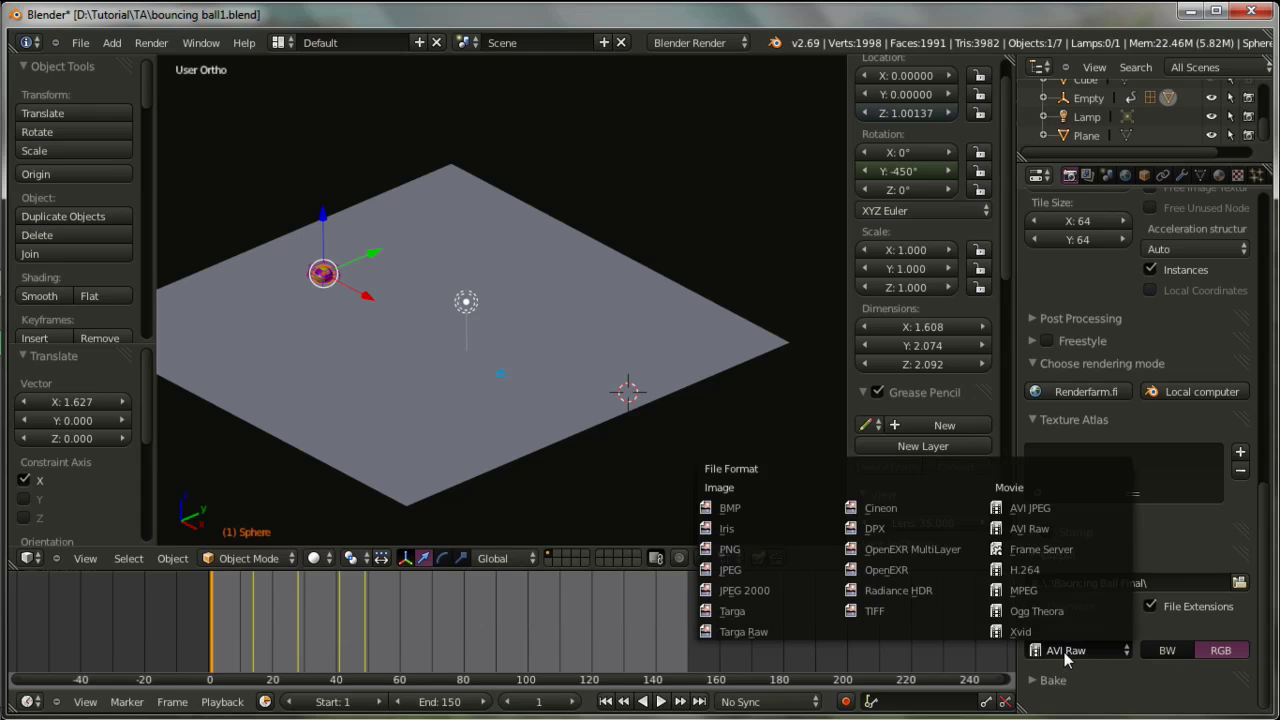
left_click(1040, 569)
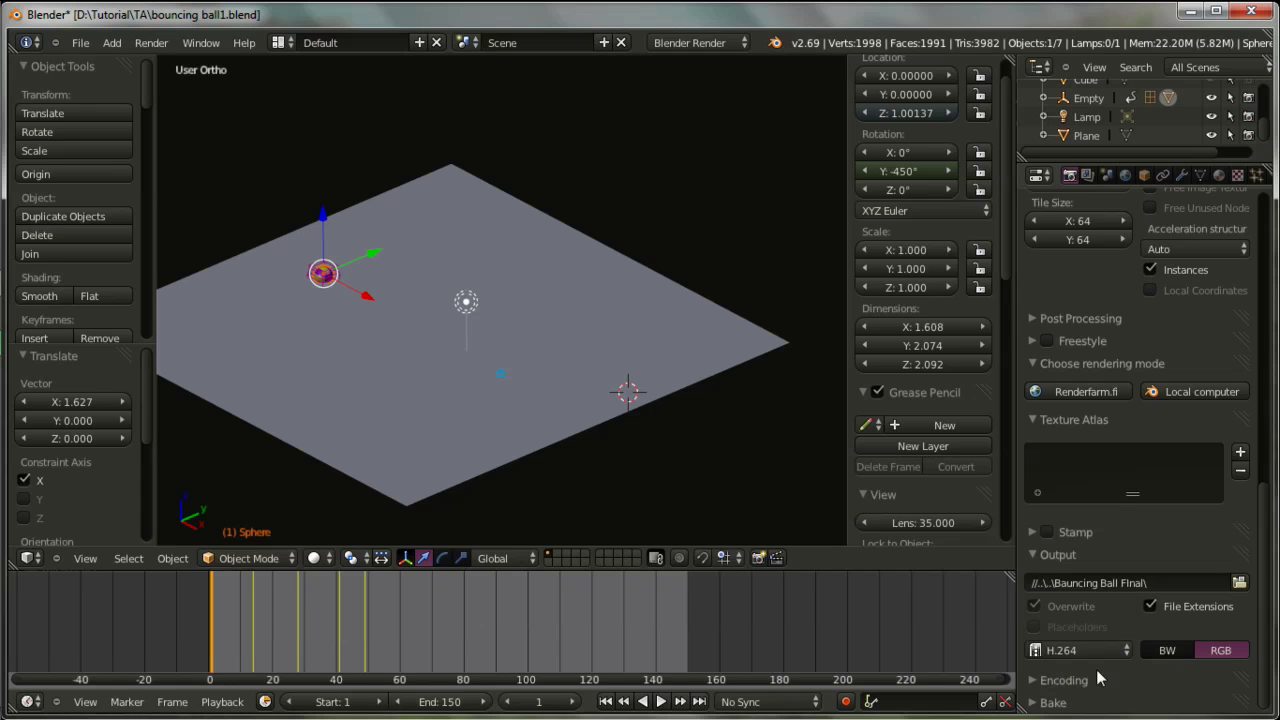
- Review the Encoding panel's AVI container, H.264 codec and 6000 bitrate, leaving the preset unchanged
left_click(1035, 681)
scroll(1076, 623, "down", 1)
scroll(1076, 623, "down", 4)
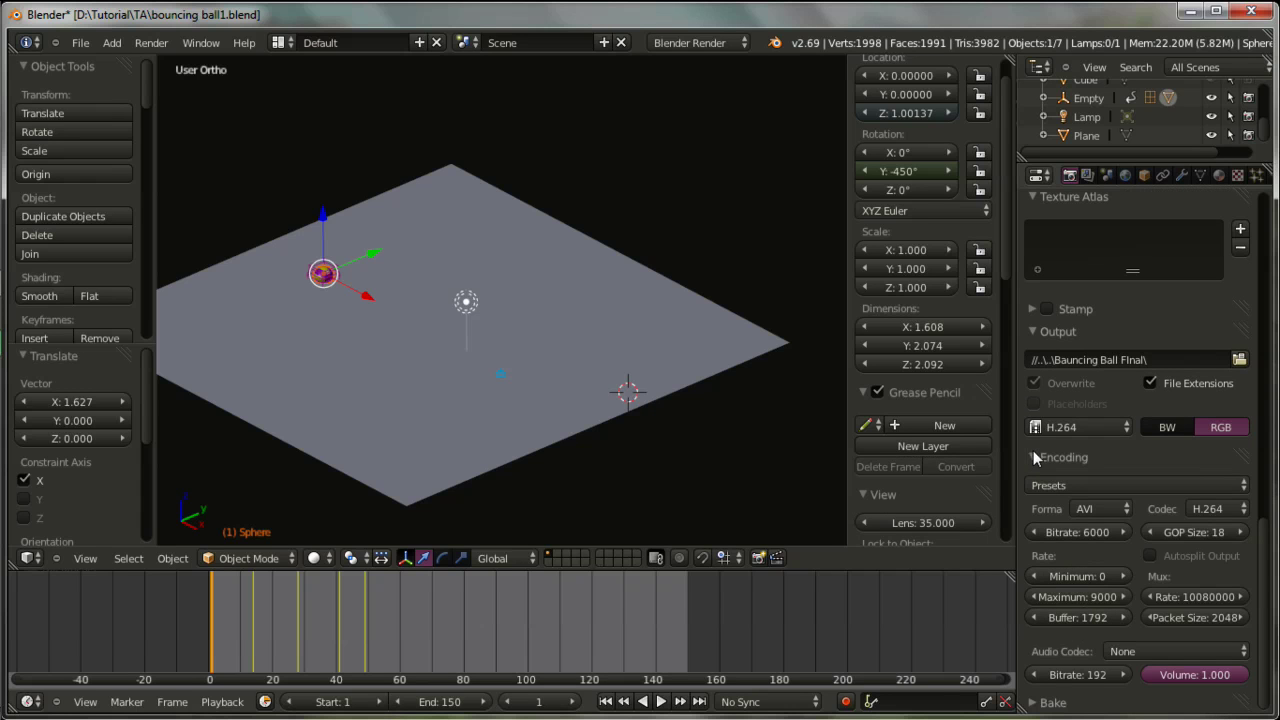
left_click(1041, 485)
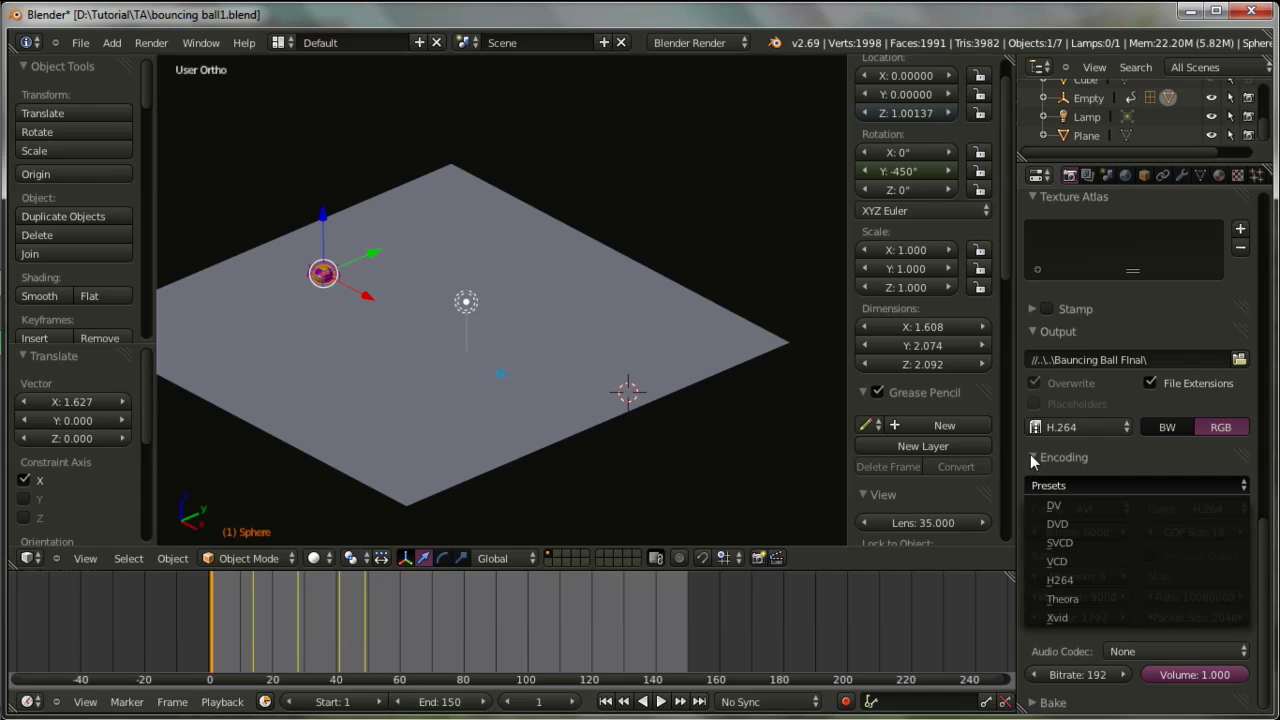
left_click(1030, 454)
left_click(1035, 457)
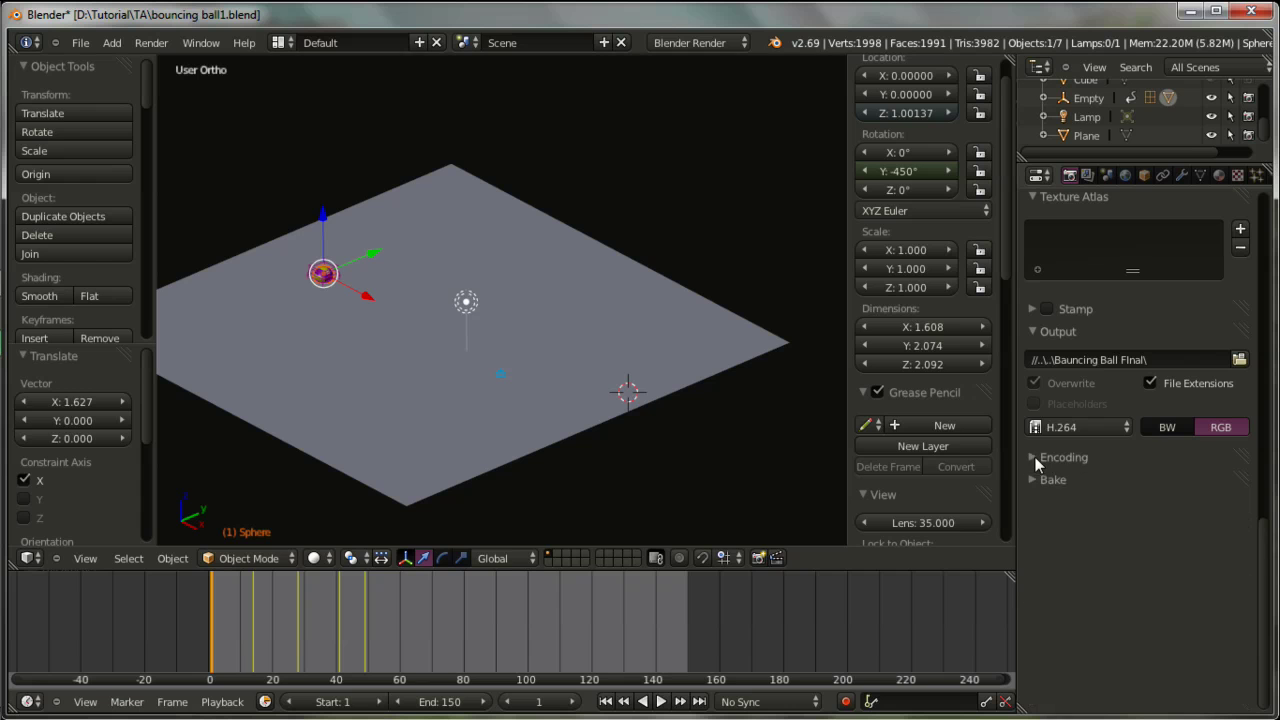
left_click(1035, 452)
scroll(1090, 506, "up", 8)
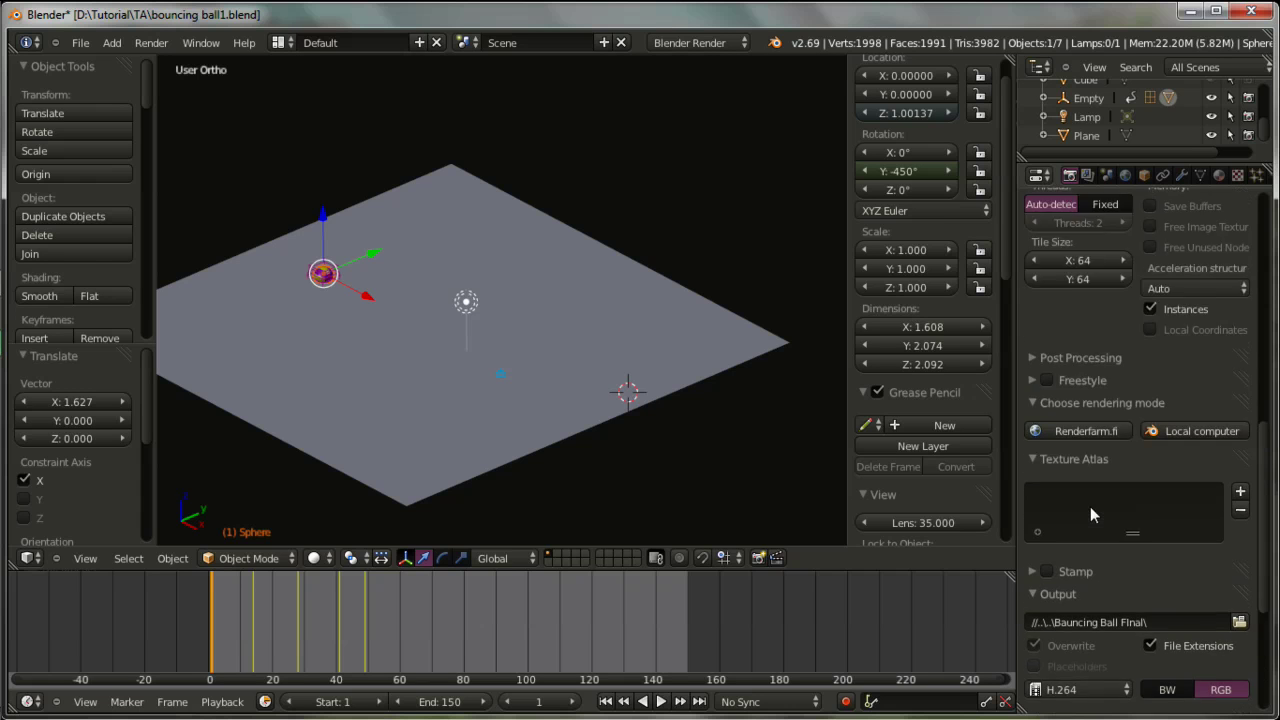
scroll(1090, 506, "up", 10)
scroll(1090, 506, "up", 6)
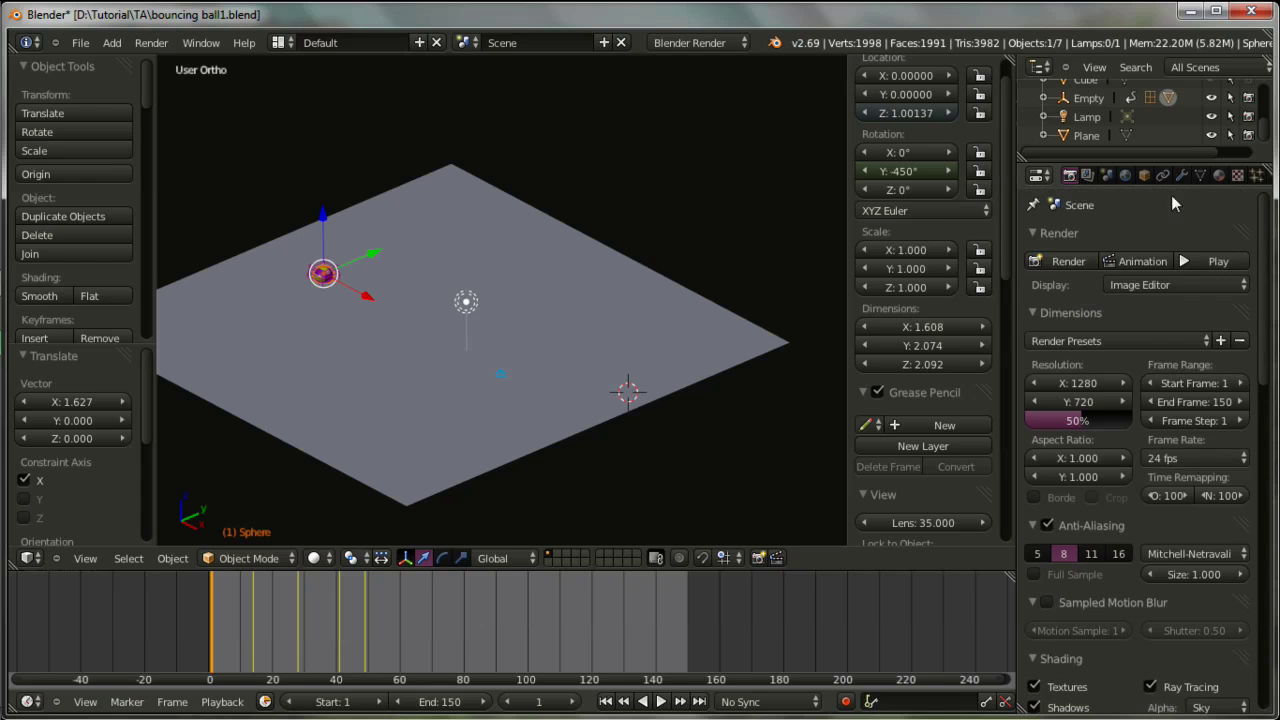
- Render a still frame, start the 150-frame animation render, then cancel it partway
left_click(1068, 261)
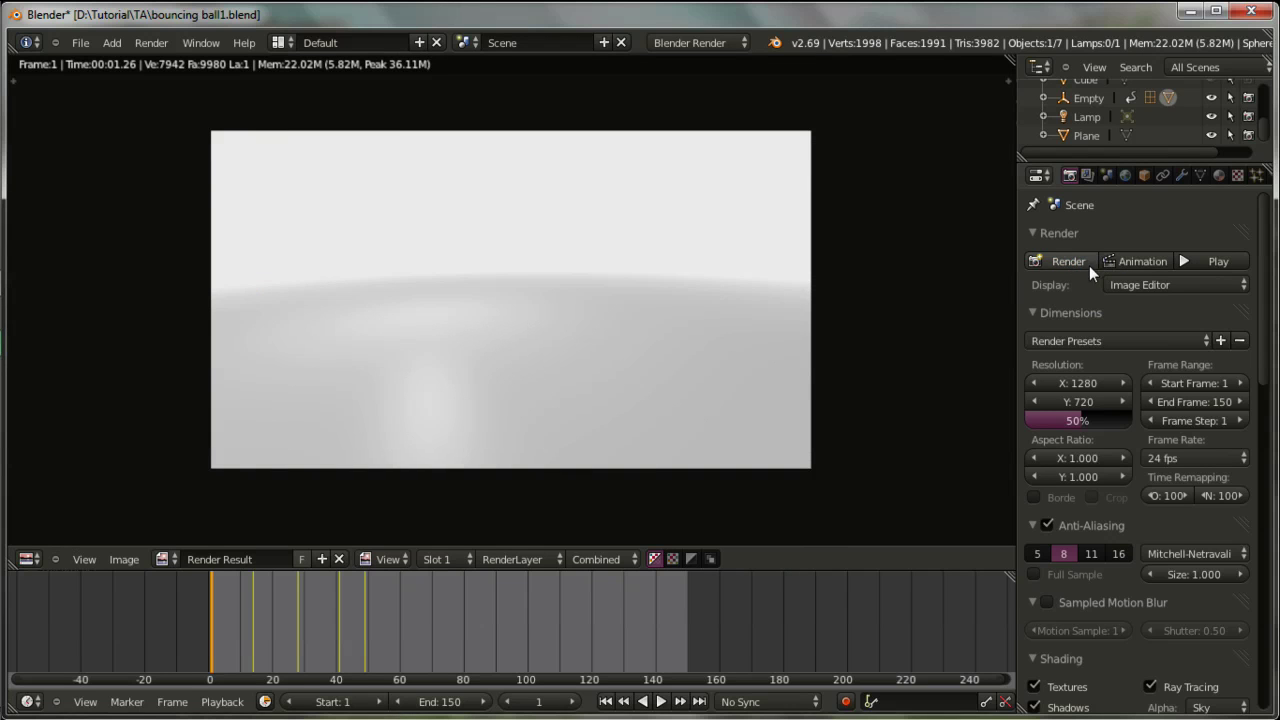
left_click(1135, 262)
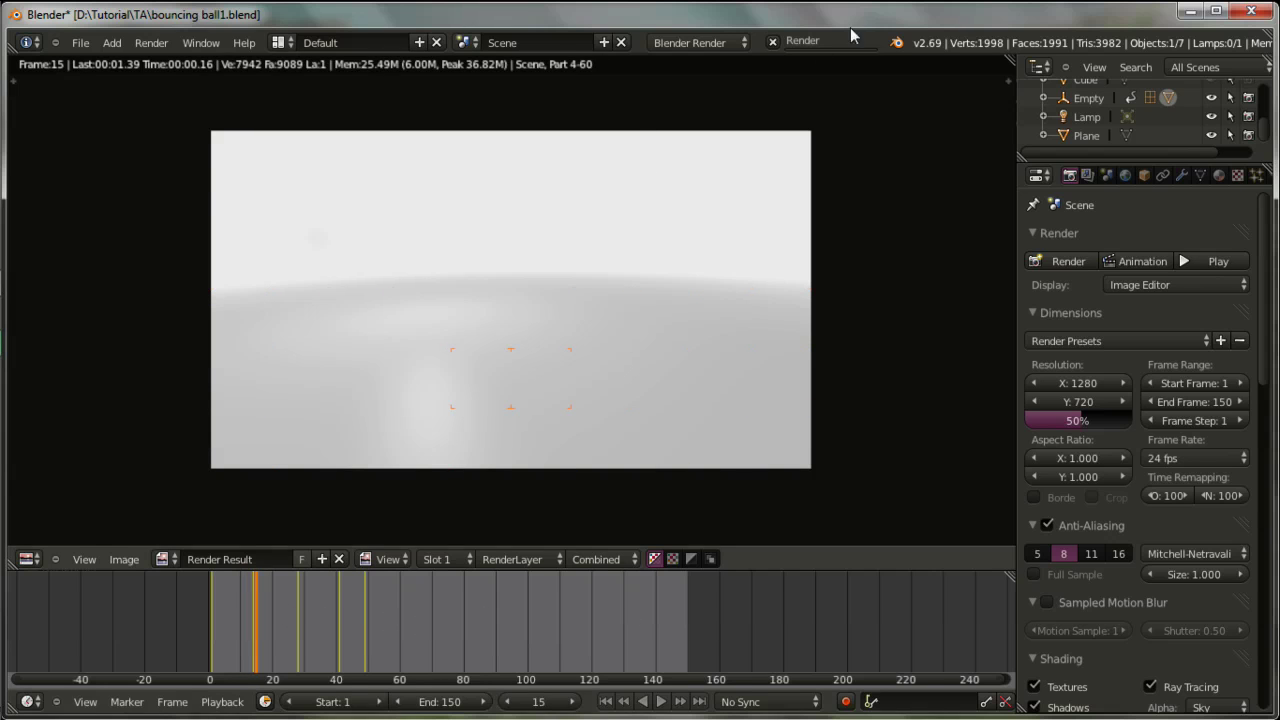
left_click(773, 42)
- Open 0001-0149 from the Bauncing Ball FInal folder on drive D to play it in KMPlayer
left_click(44, 75)
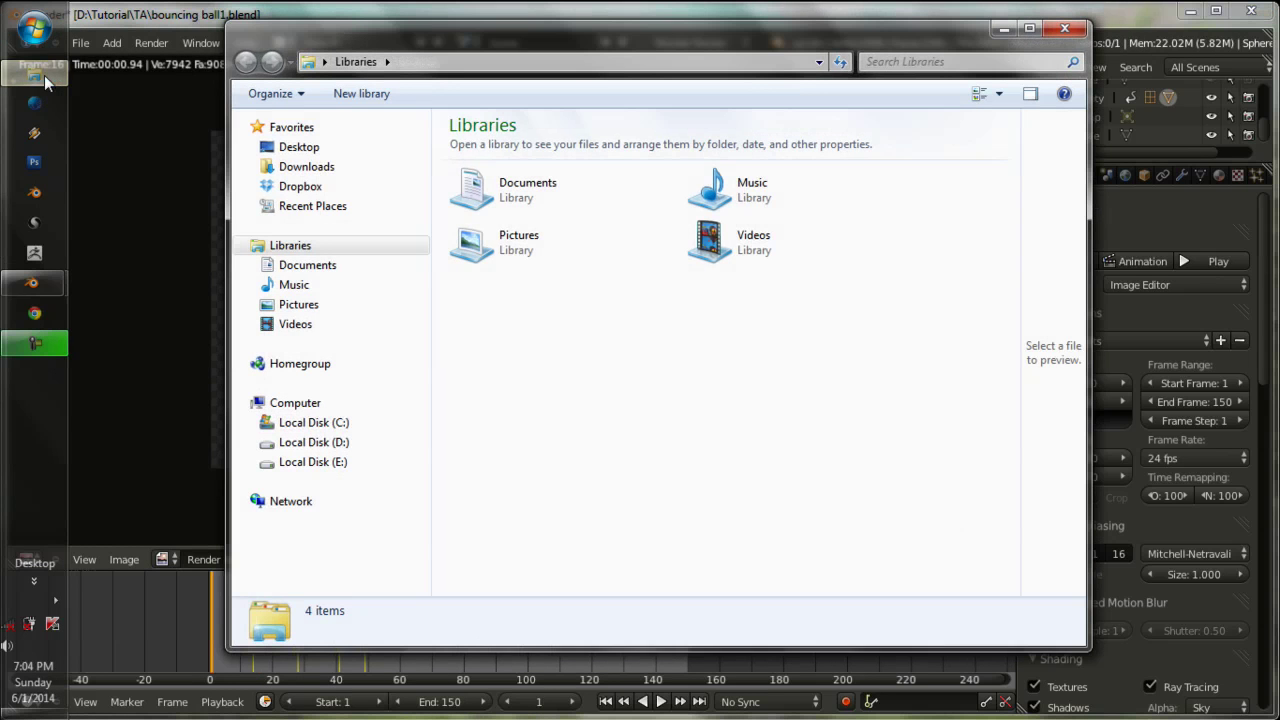
left_click(337, 460)
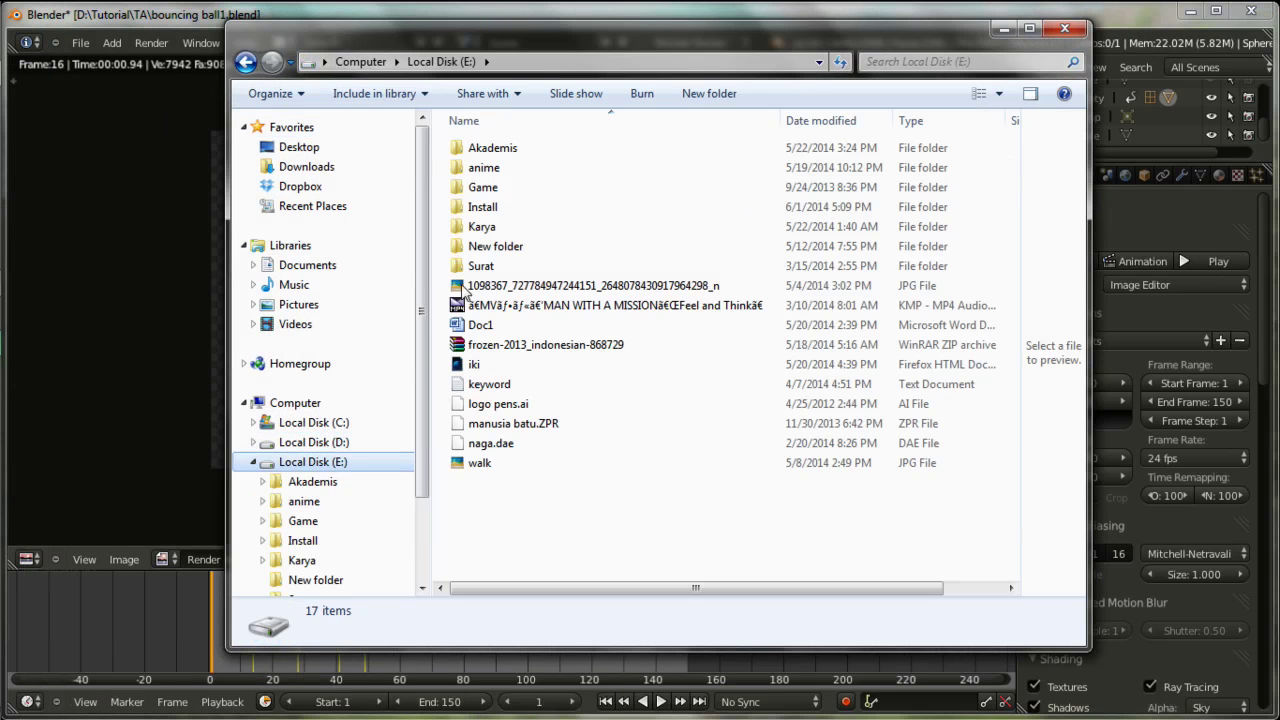
left_click(360, 444)
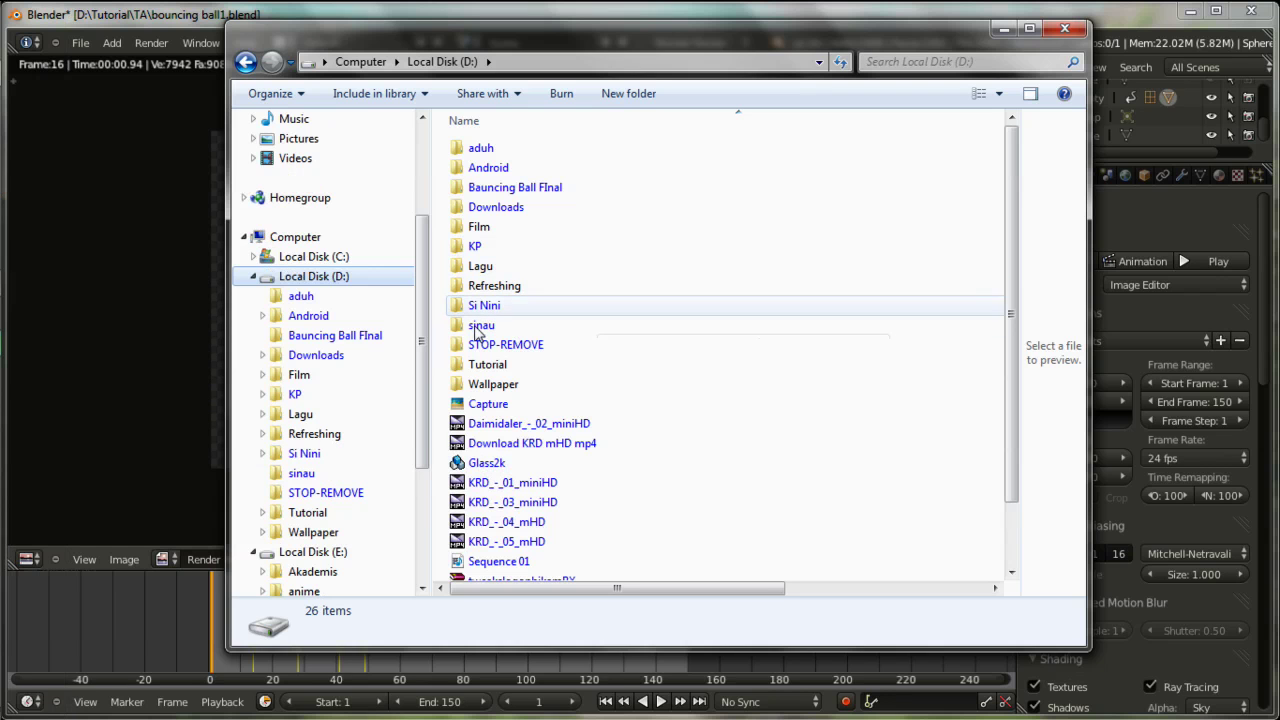
double_click(491, 194)
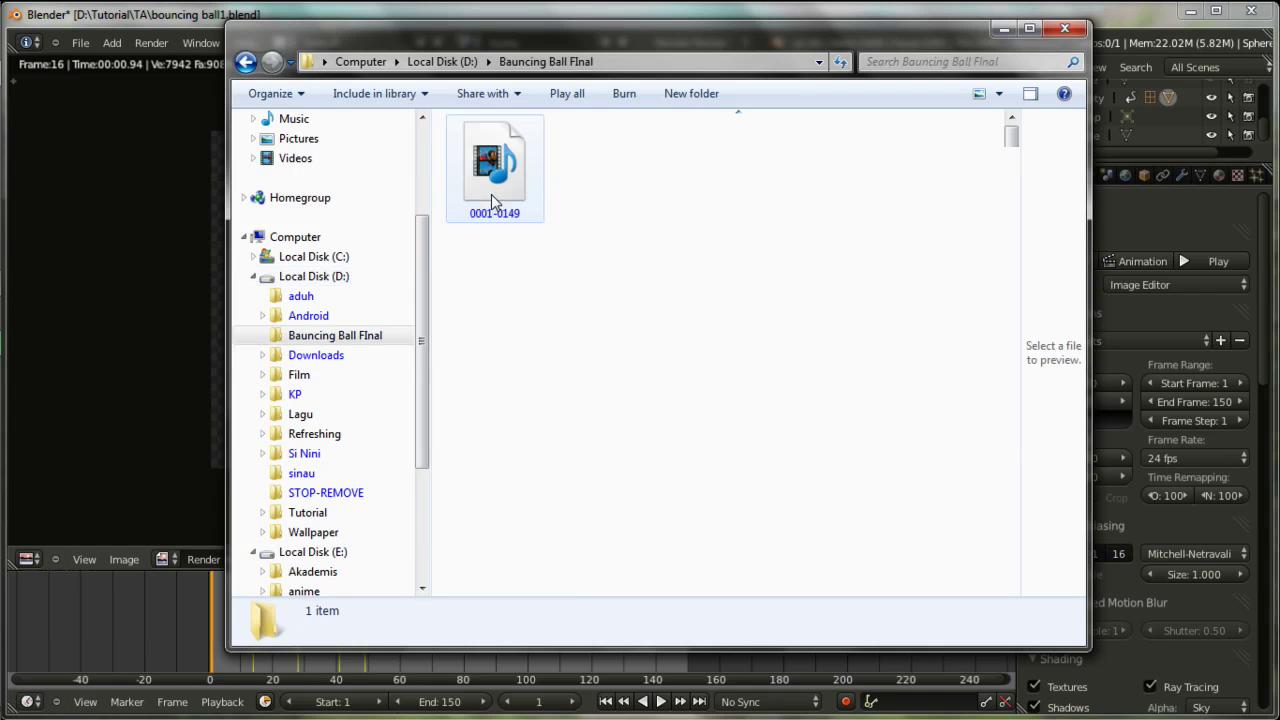
double_click(507, 197)
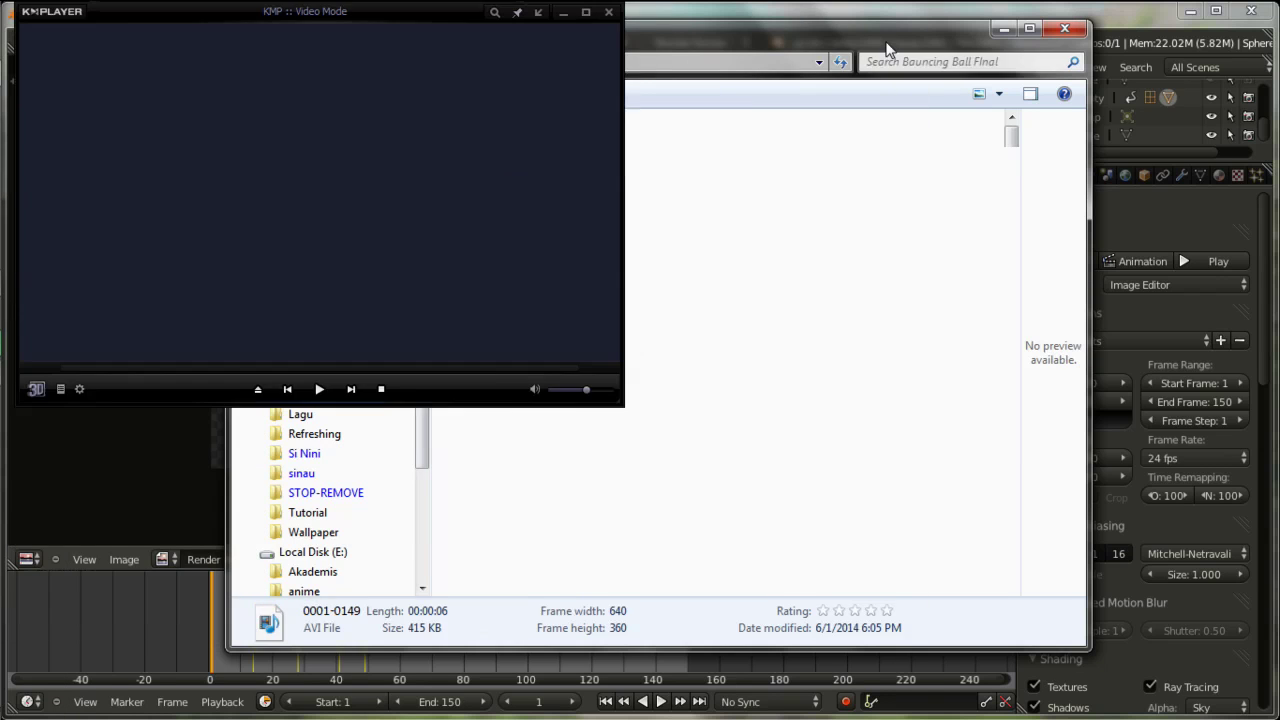
- Play the 640 × 360 bouncing ball clip full screen in KMPlayer
left_click(585, 13)
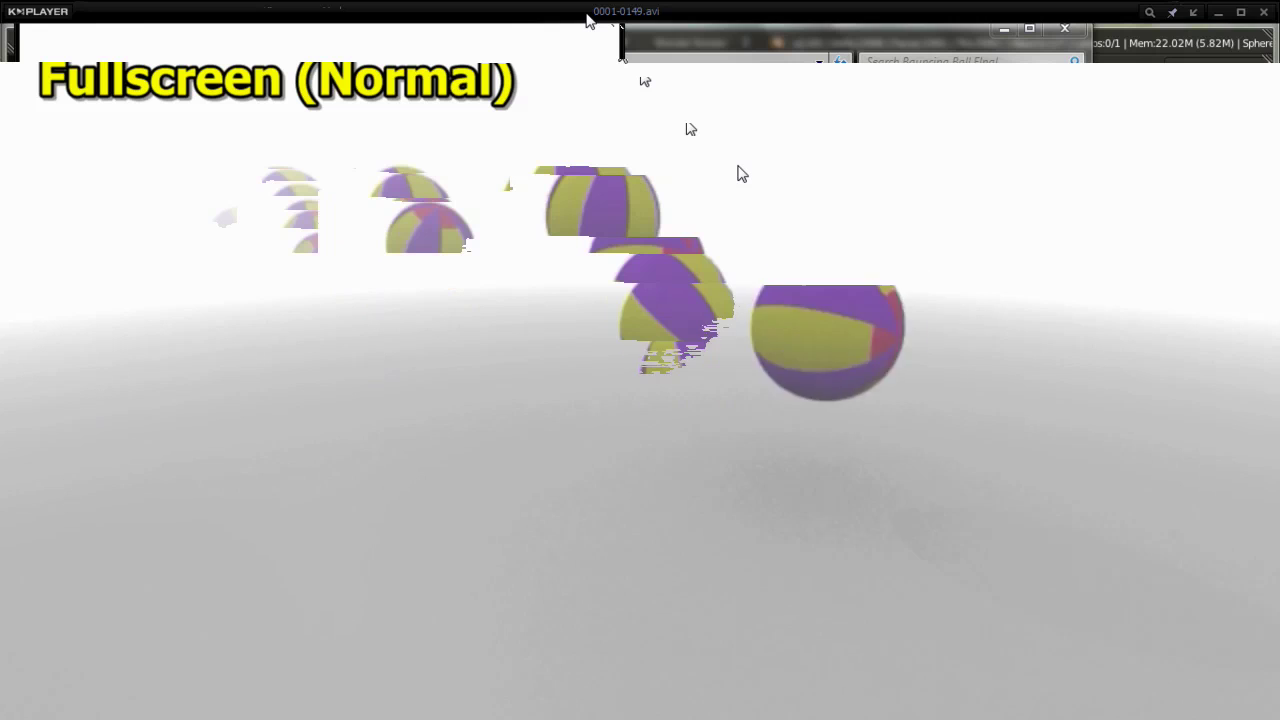
left_click(640, 702)
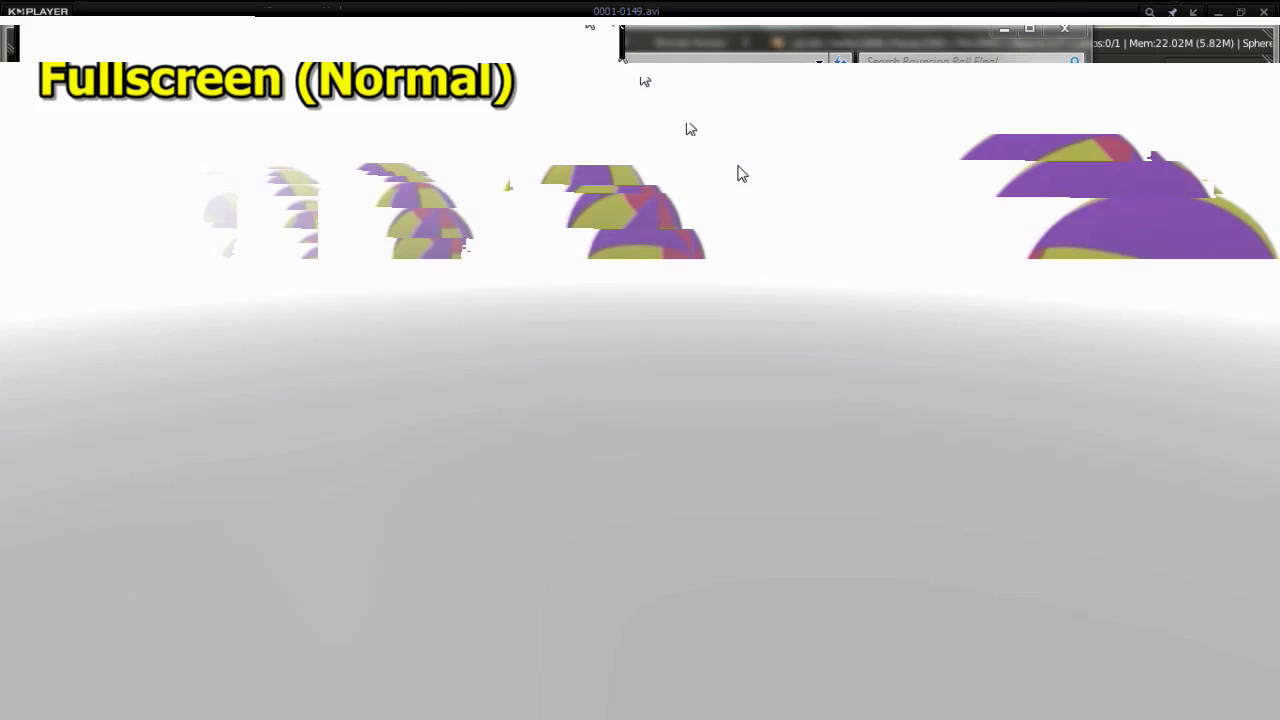
left_click(637, 704)
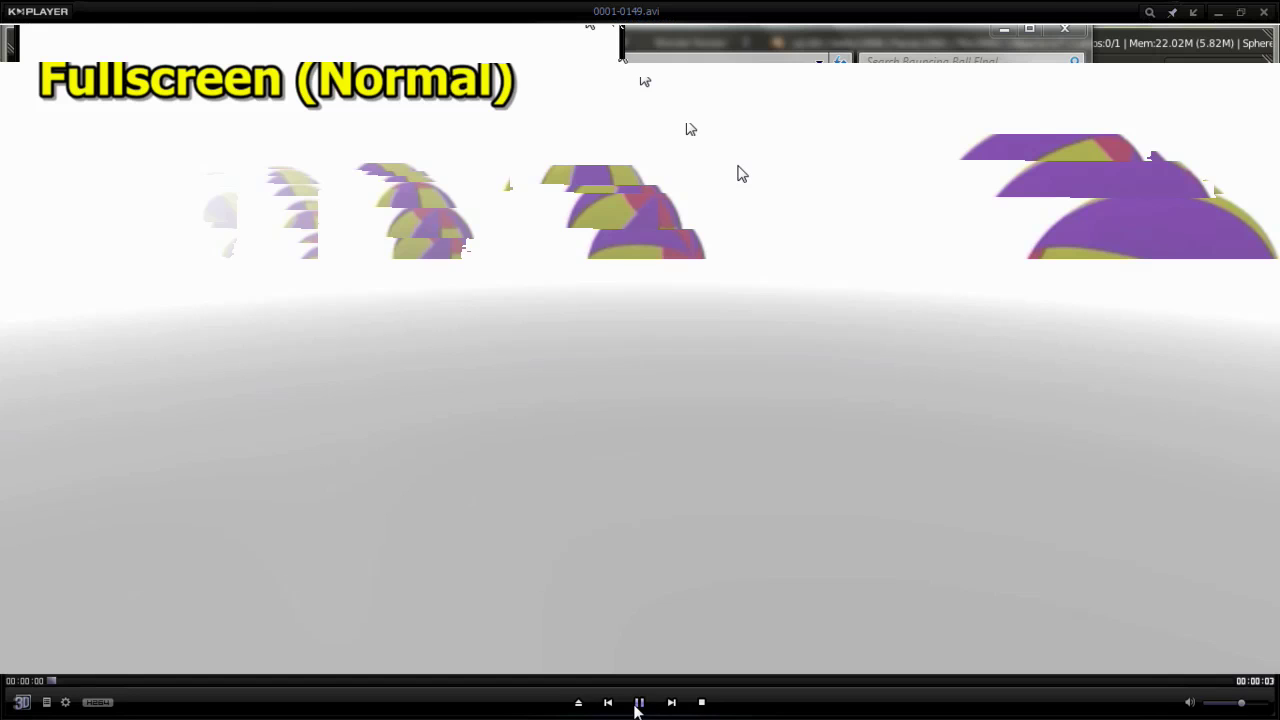